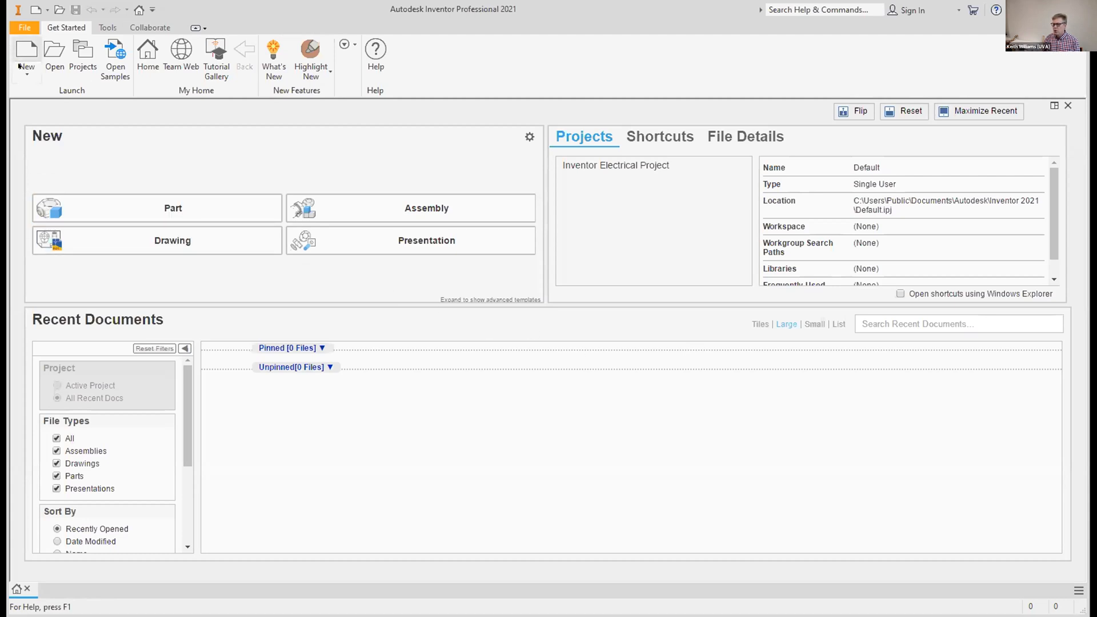
Create a new part and start a 2D sketch on the vertical front (XY) origin plane
left_click(189, 207)
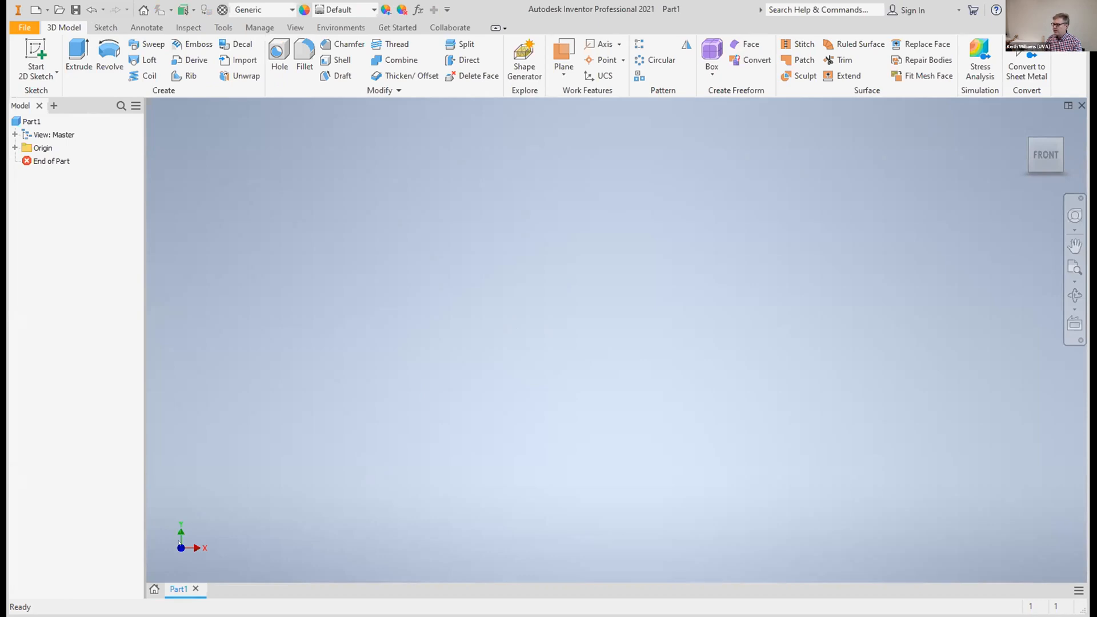
mouse_move(1039, 154)
left_click(35, 55)
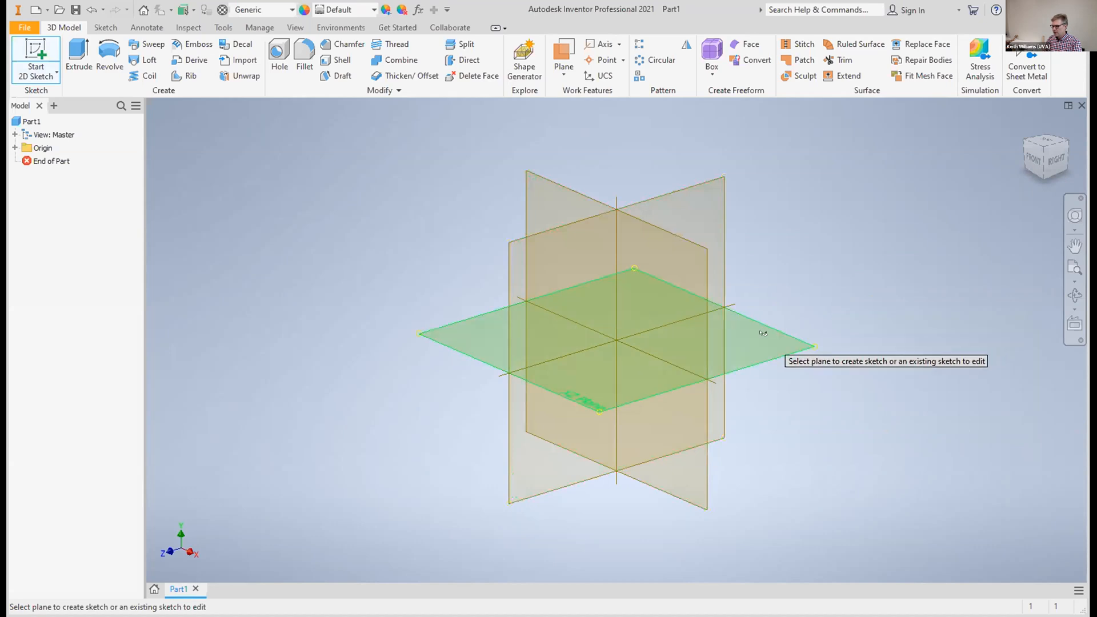
left_click(572, 196)
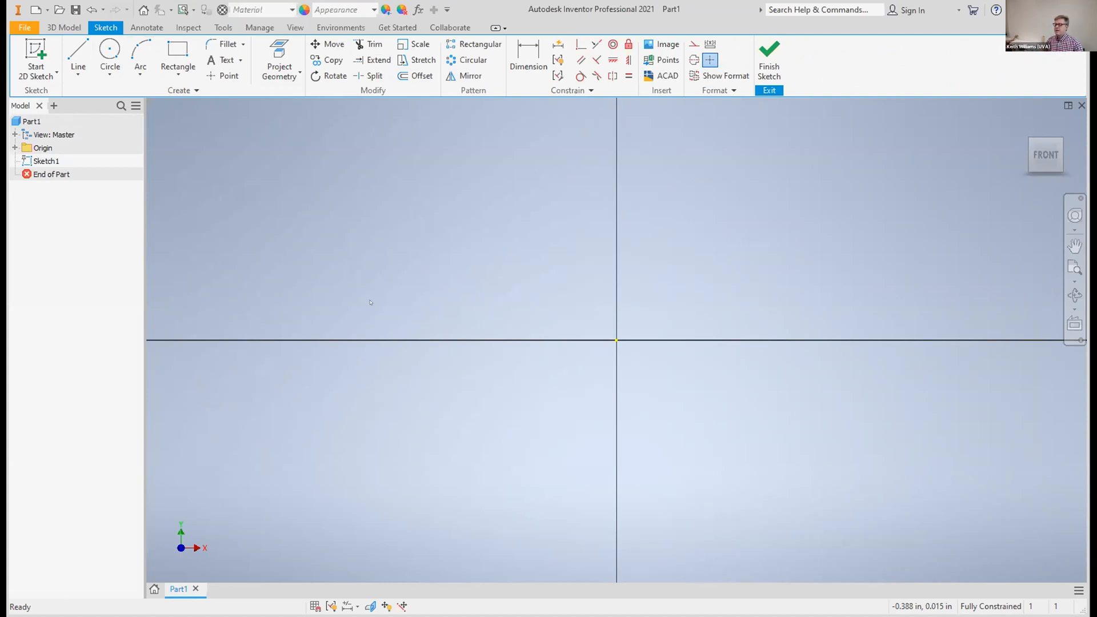
Sketch a circle of 1.0 in diameter centred on the origin and finish the sketch
left_click(115, 63)
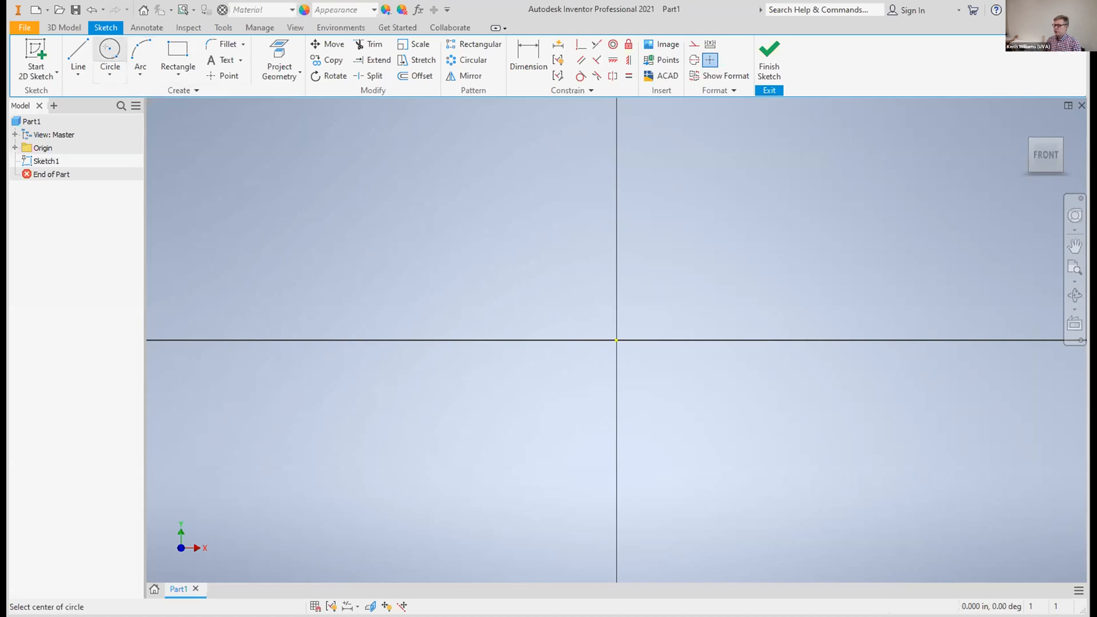
left_click(613, 333)
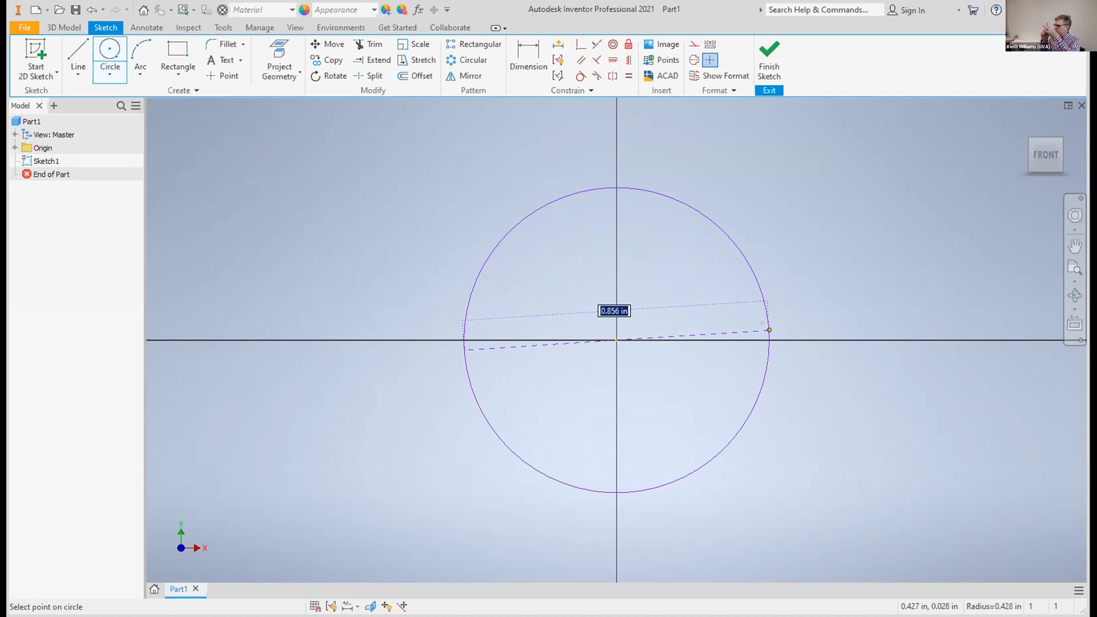
type("1.0")
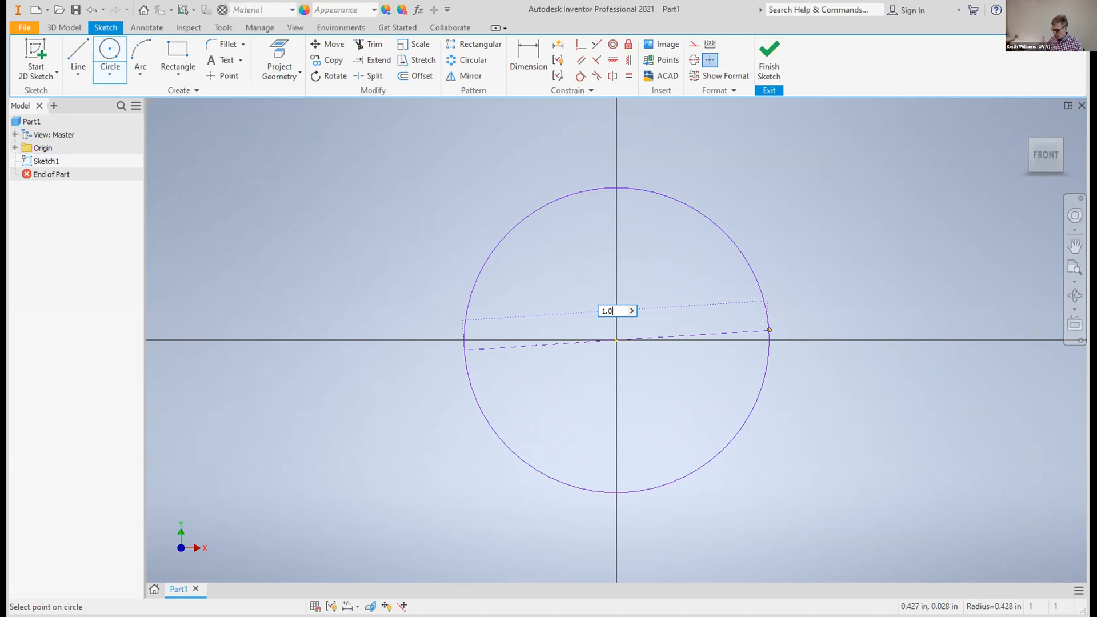
key("Return")
left_click(795, 327)
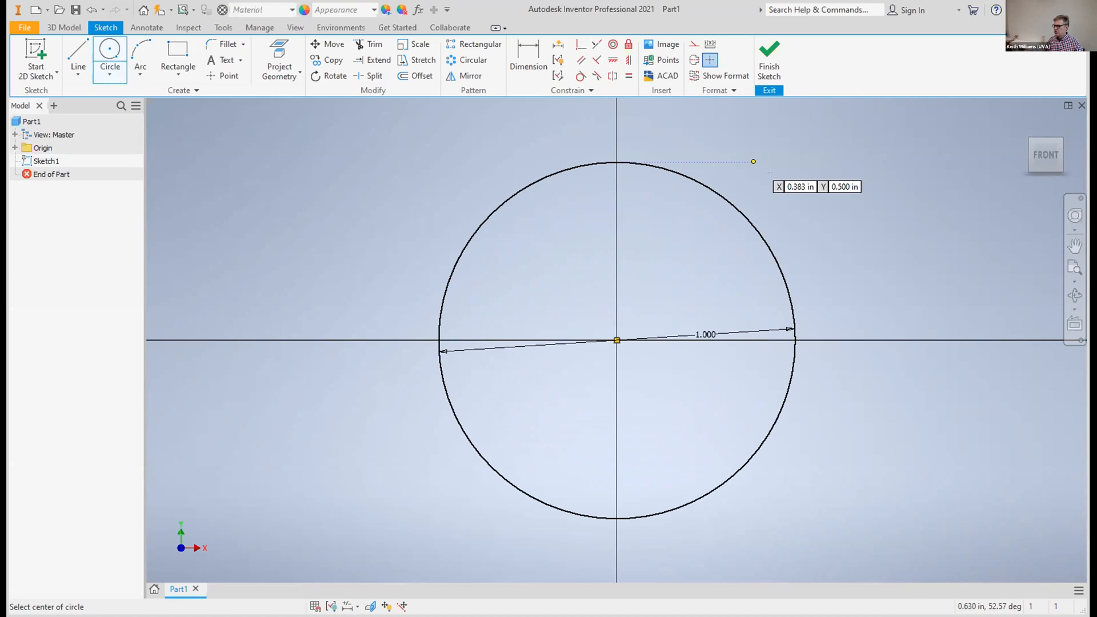
left_click(762, 56)
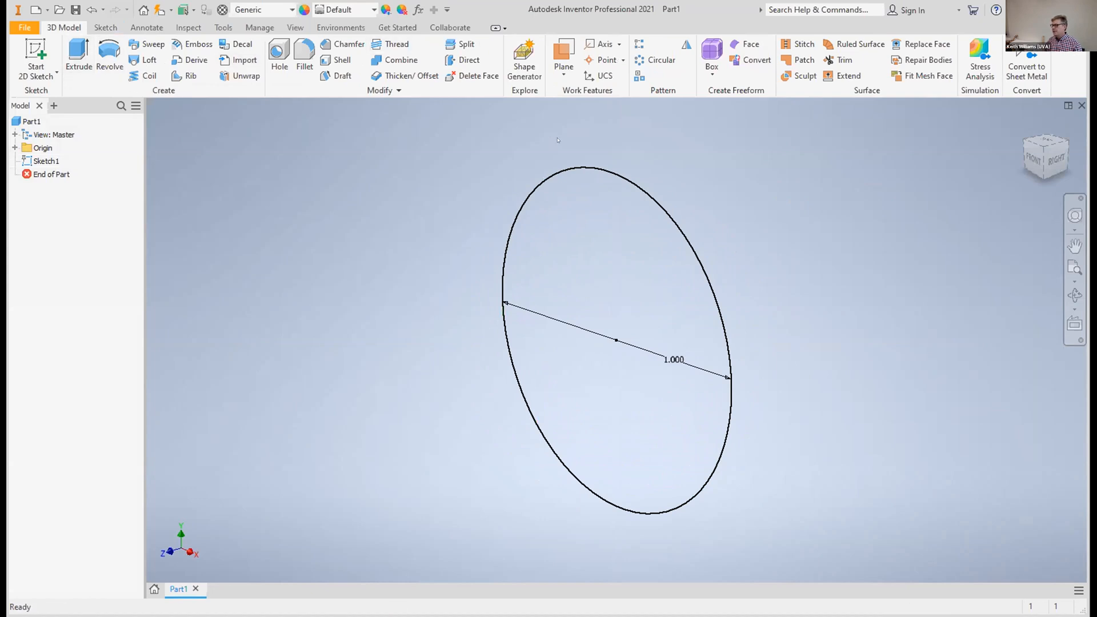
Extrude the circular profile 0.4 in into a solid disc
left_click(592, 167)
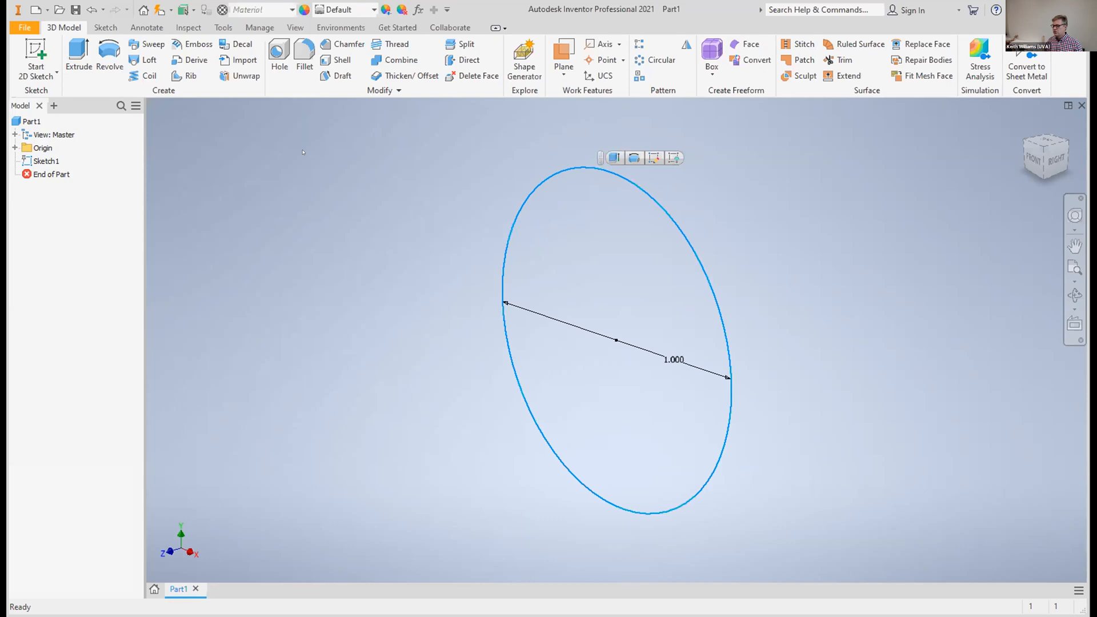
left_click(76, 51)
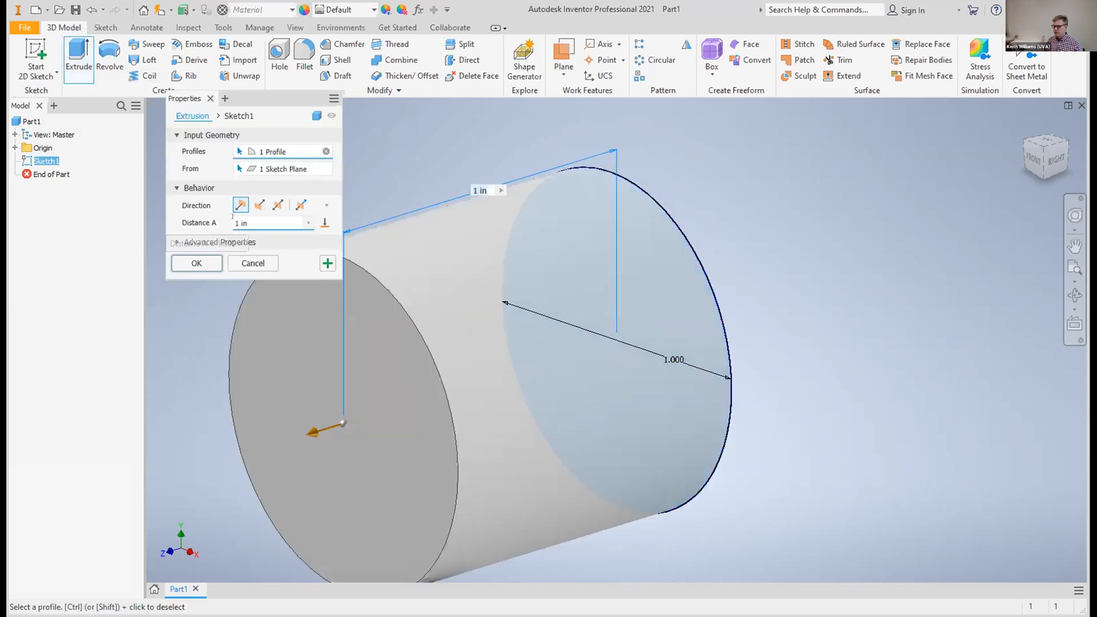
double_click(242, 223)
type("0.4")
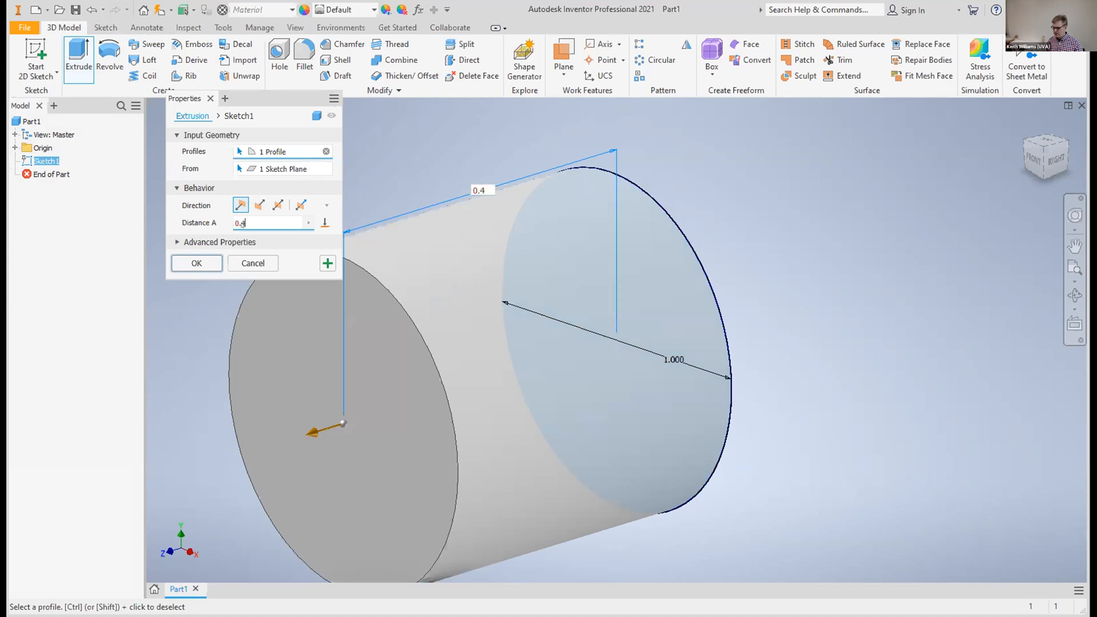
key("Return")
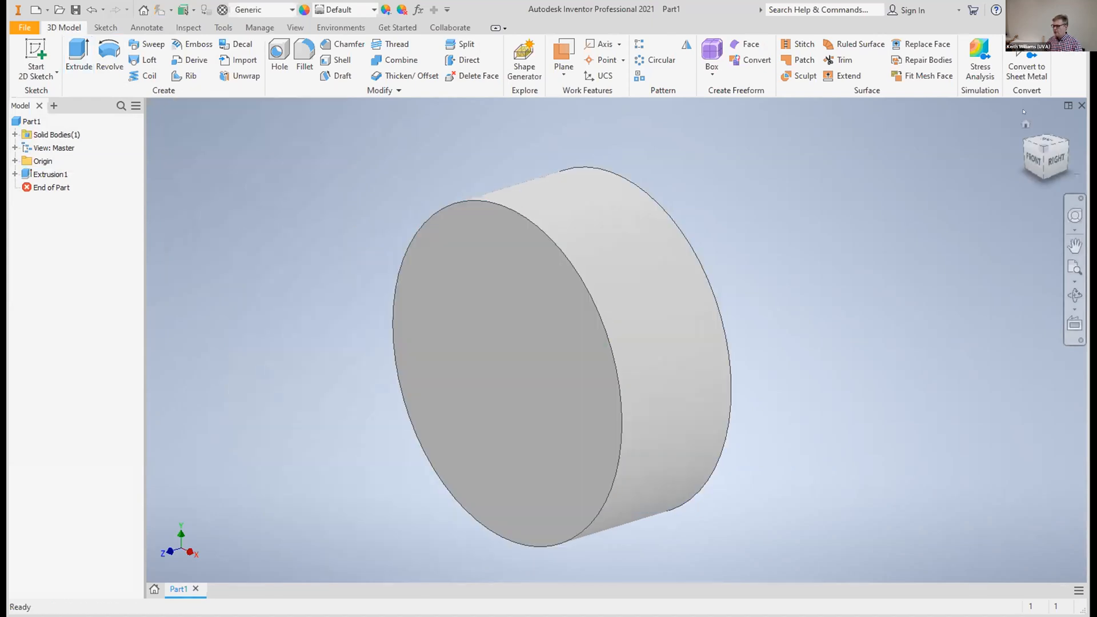
Examine the disc from the front, rotating, panning and zooming around its circular face
left_click(1029, 153)
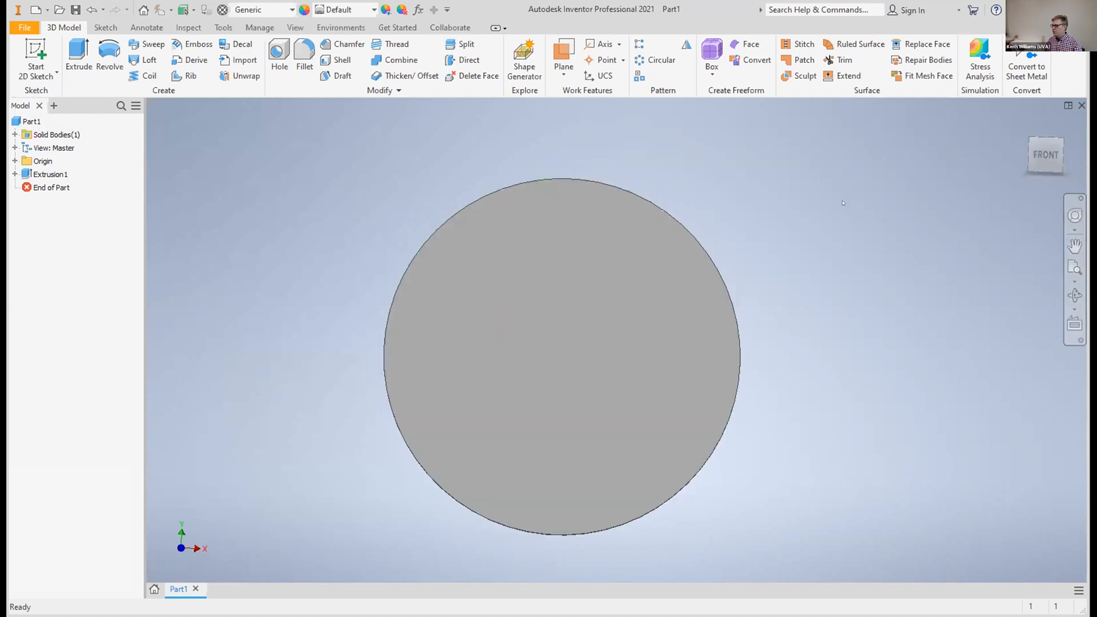
left_click(1046, 154)
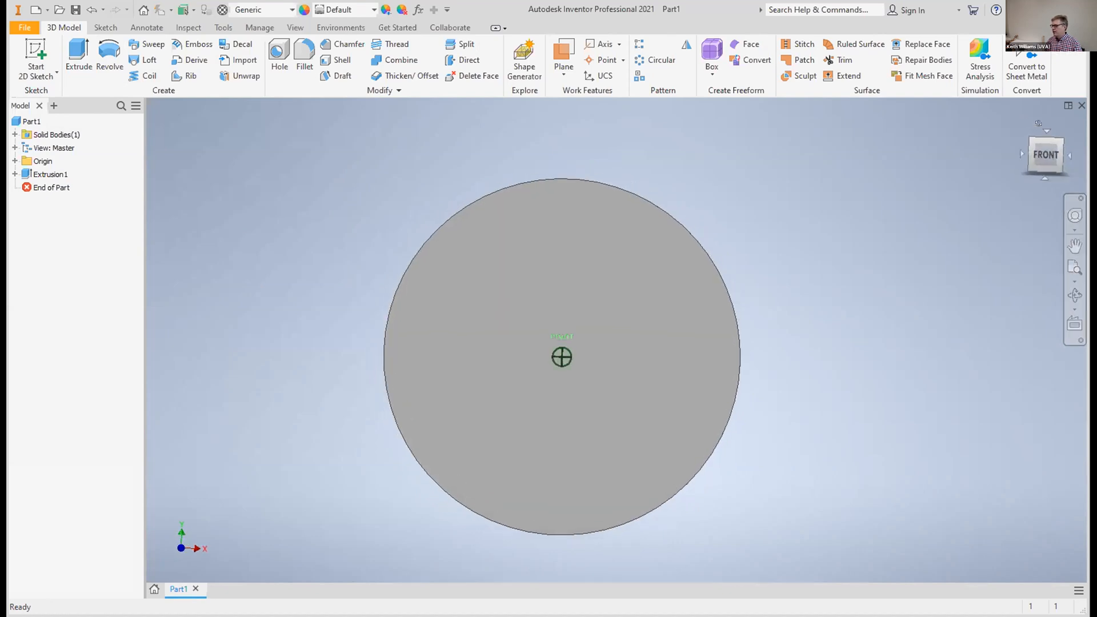
mouse_move(1046, 101)
left_mouse_down()
mouse_move(1046, 43)
mouse_move(1048, 100)
left_mouse_up()
left_click(1075, 245)
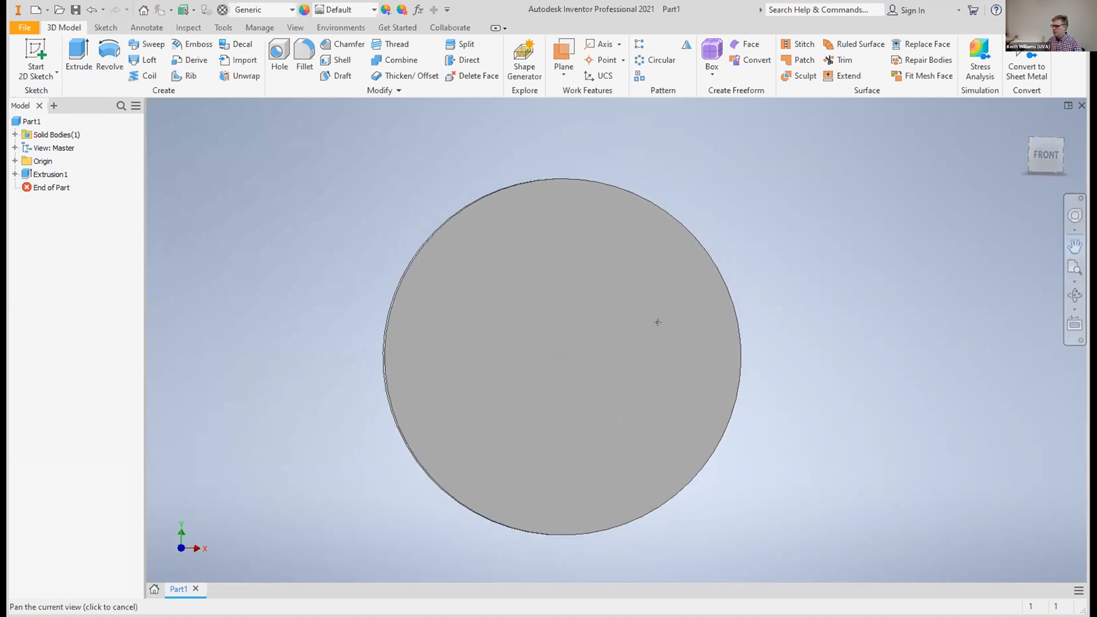
left_click_drag(601, 345, 646, 344)
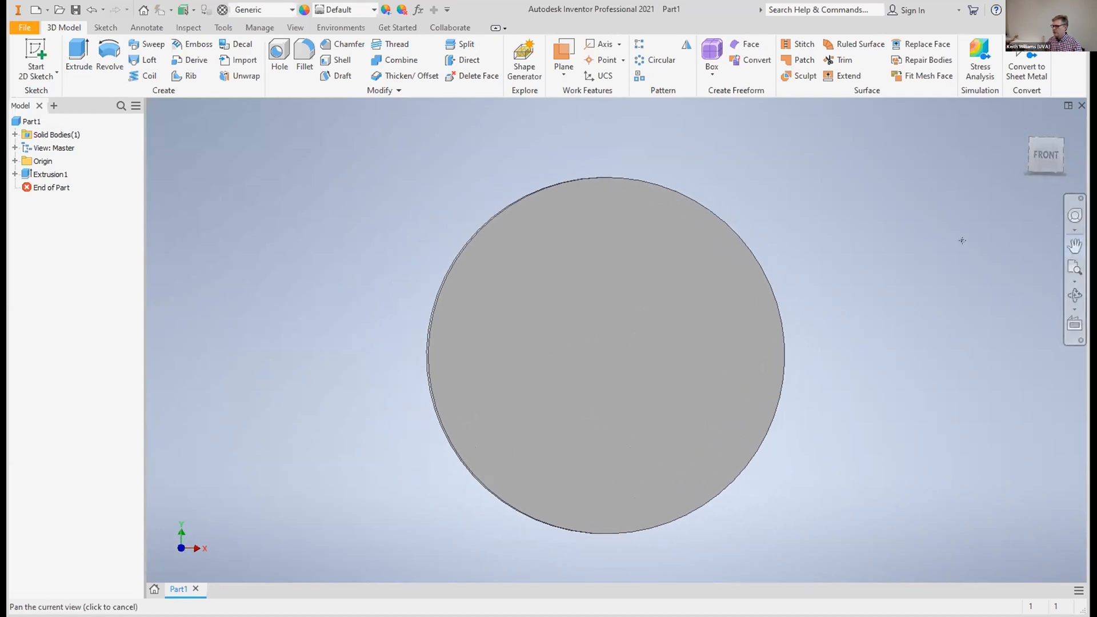
key("Escape")
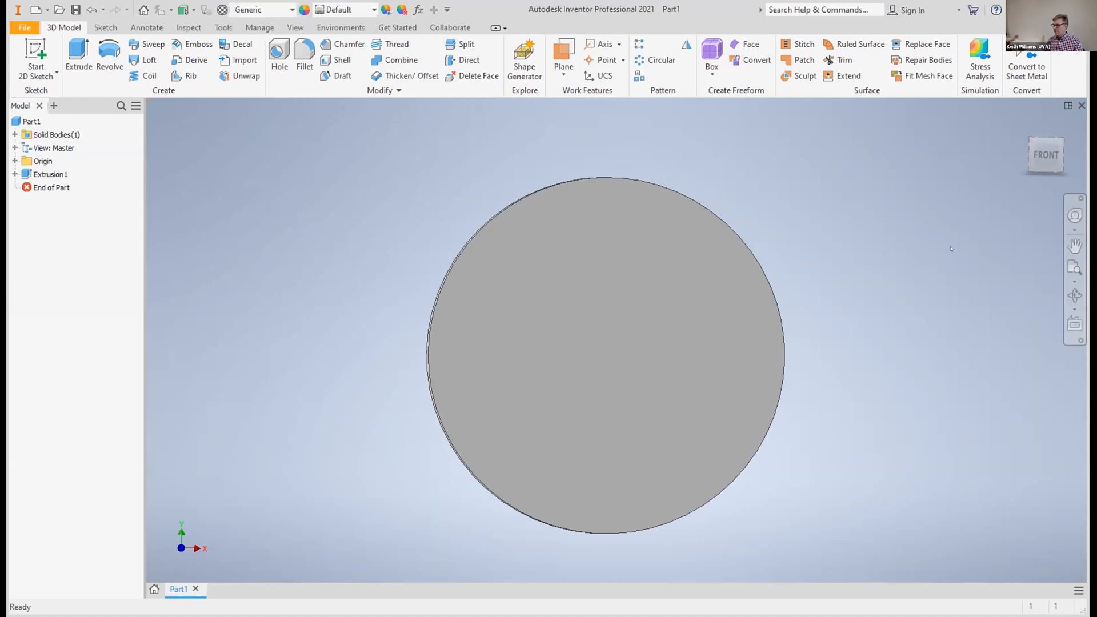
scroll(918, 260, "down", 3)
scroll(917, 266, "up", 4)
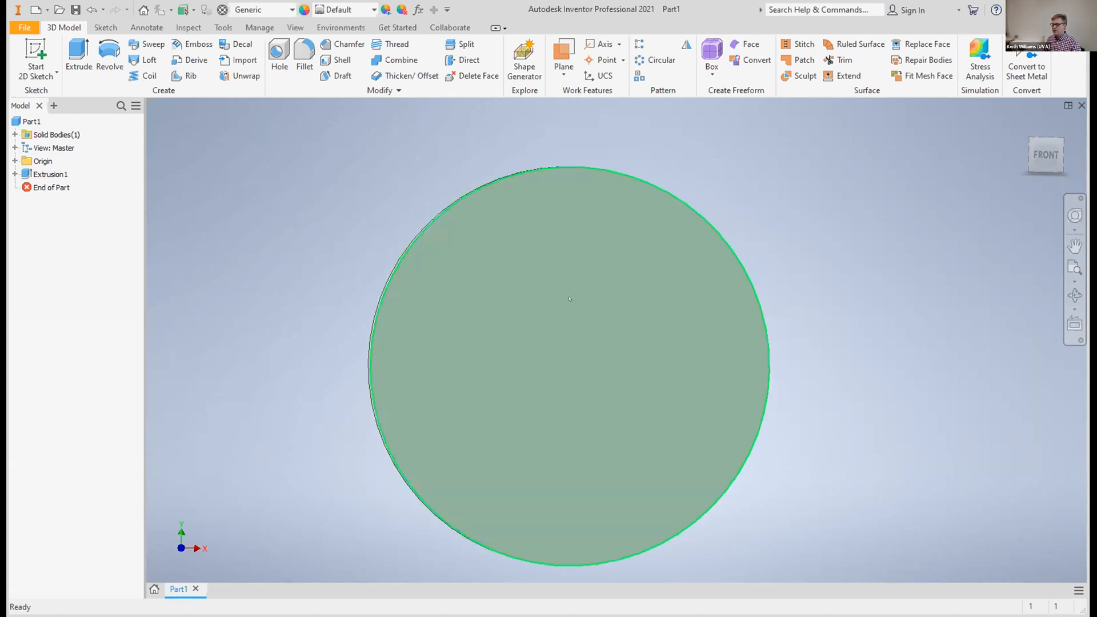
Cut a simple through hole of 0.76 in diameter at the centre of the disc's front face
left_click(282, 48)
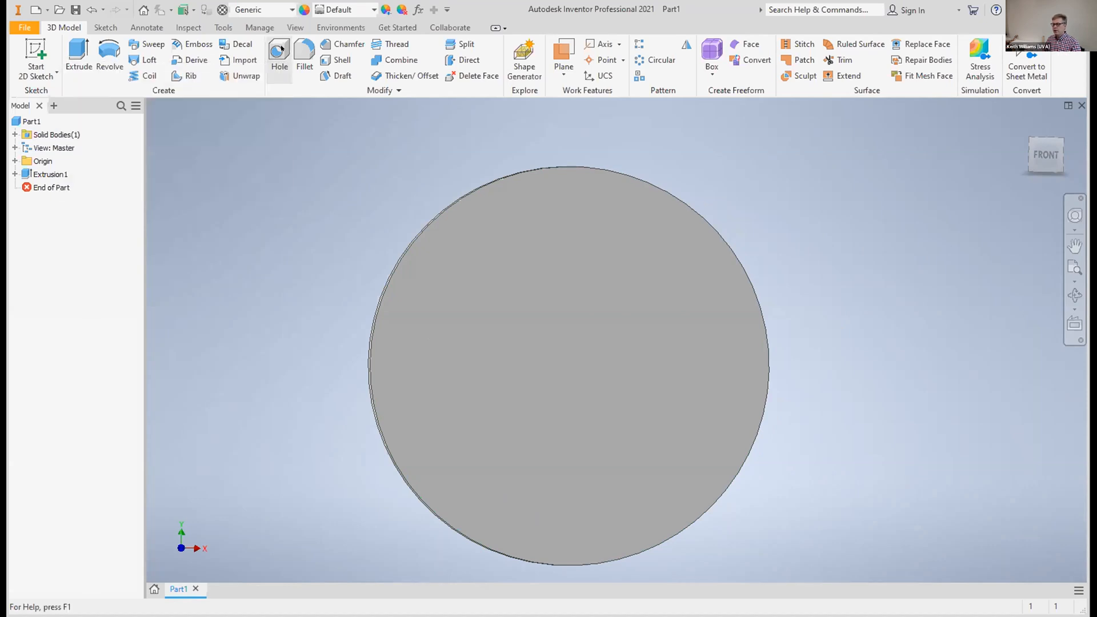
left_click(572, 364)
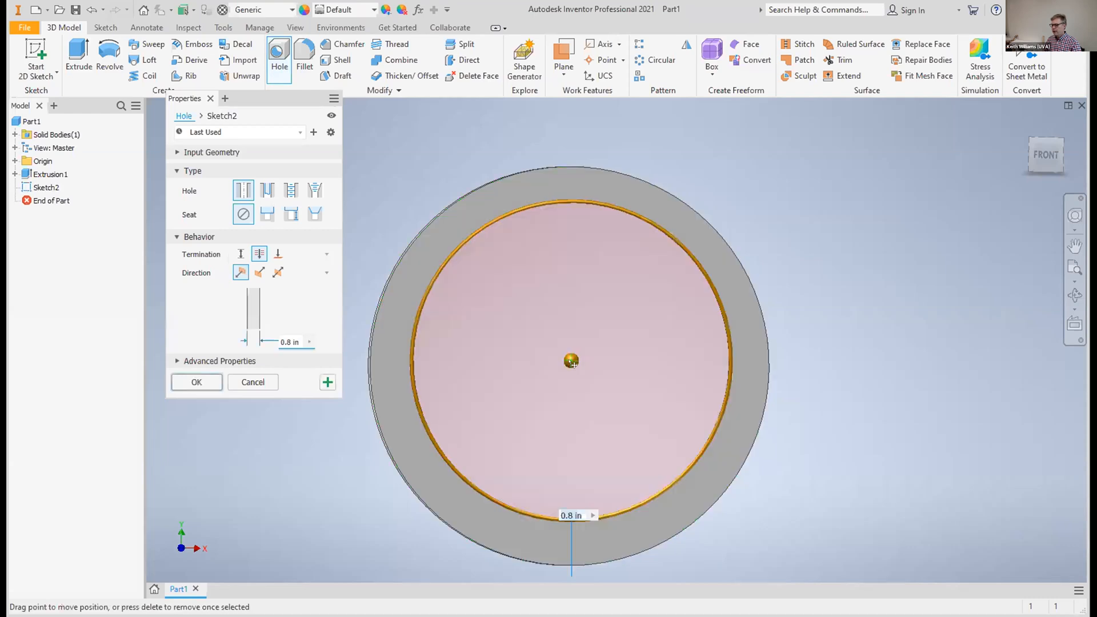
left_click_drag(572, 363, 570, 364)
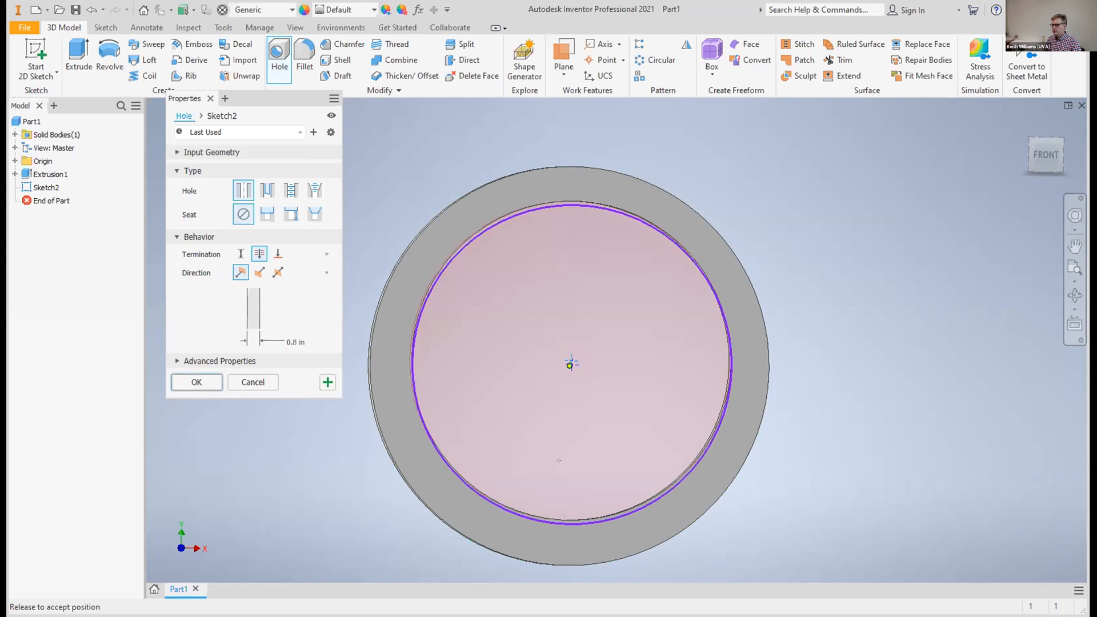
left_click_drag(559, 460, 560, 469)
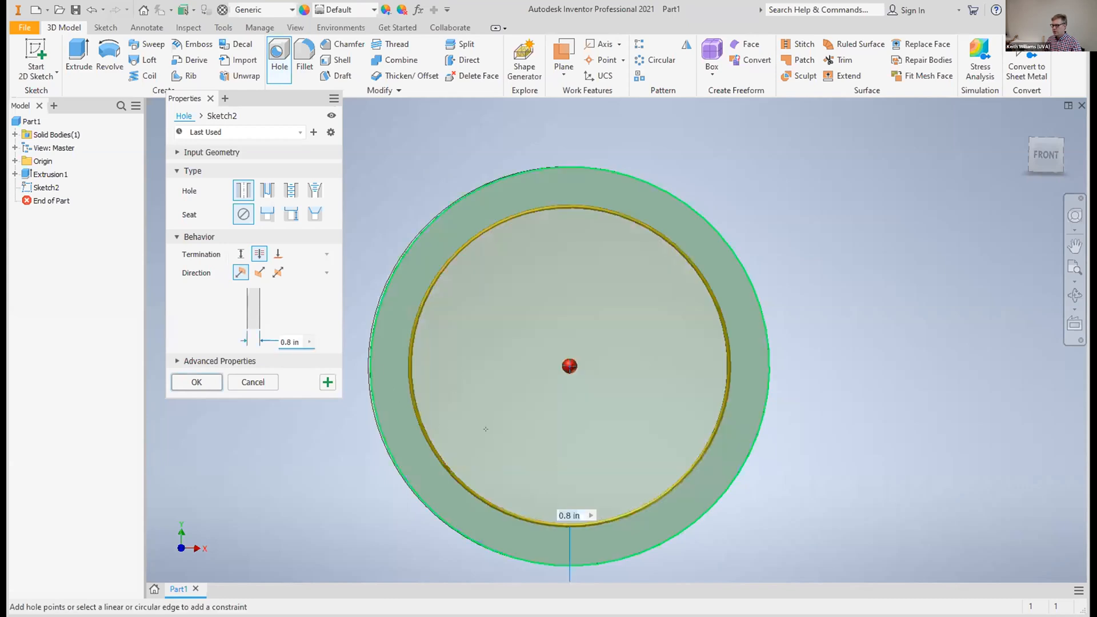
left_click(285, 342)
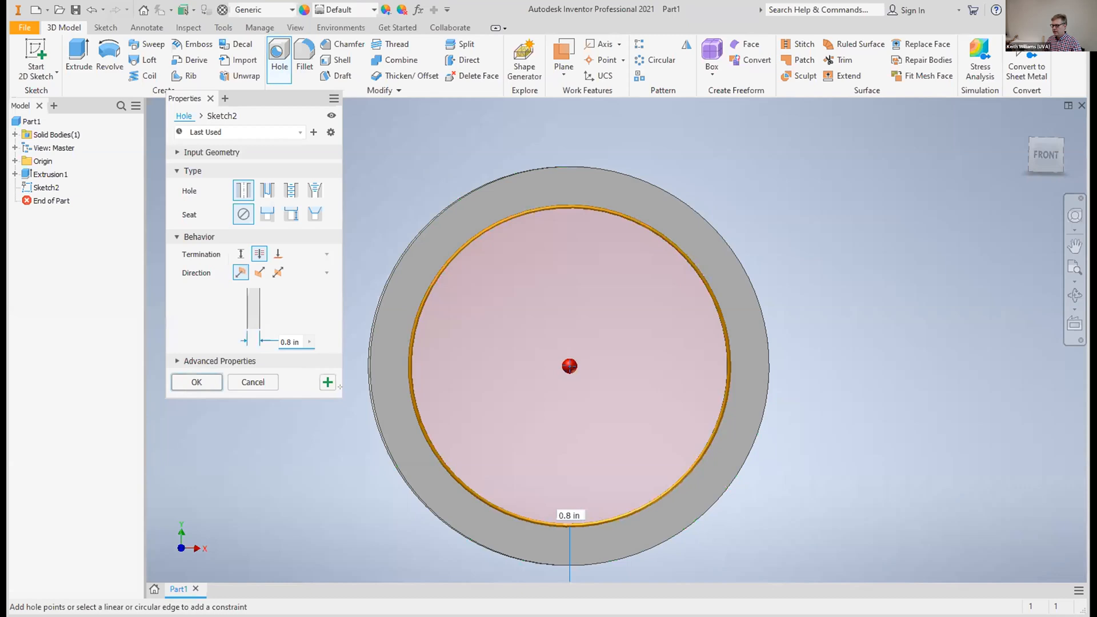
key("BackSpace")
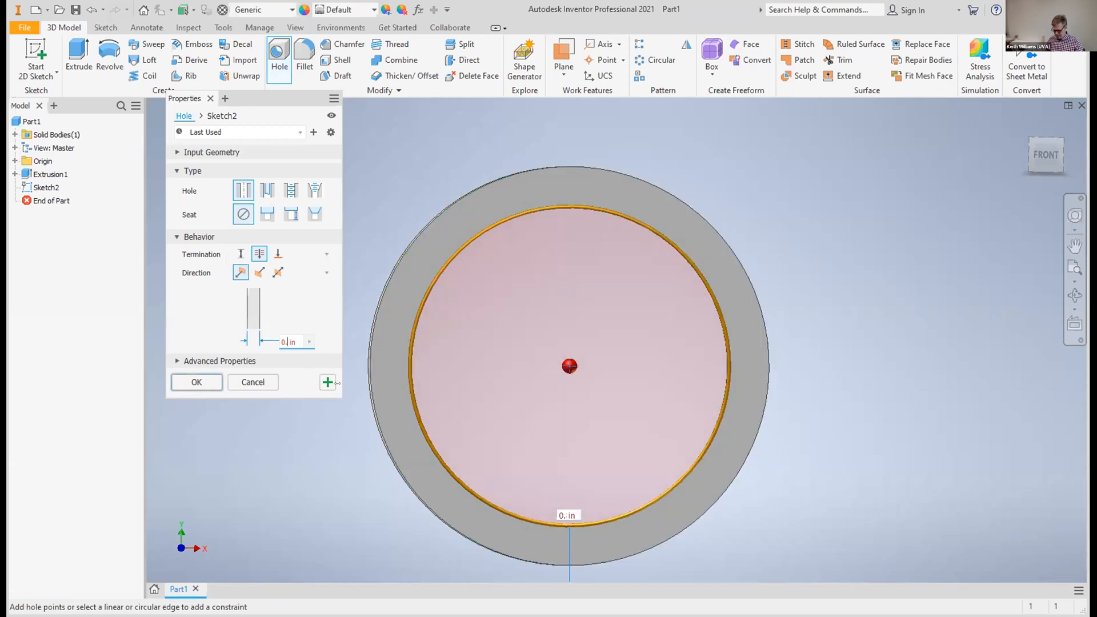
type("76")
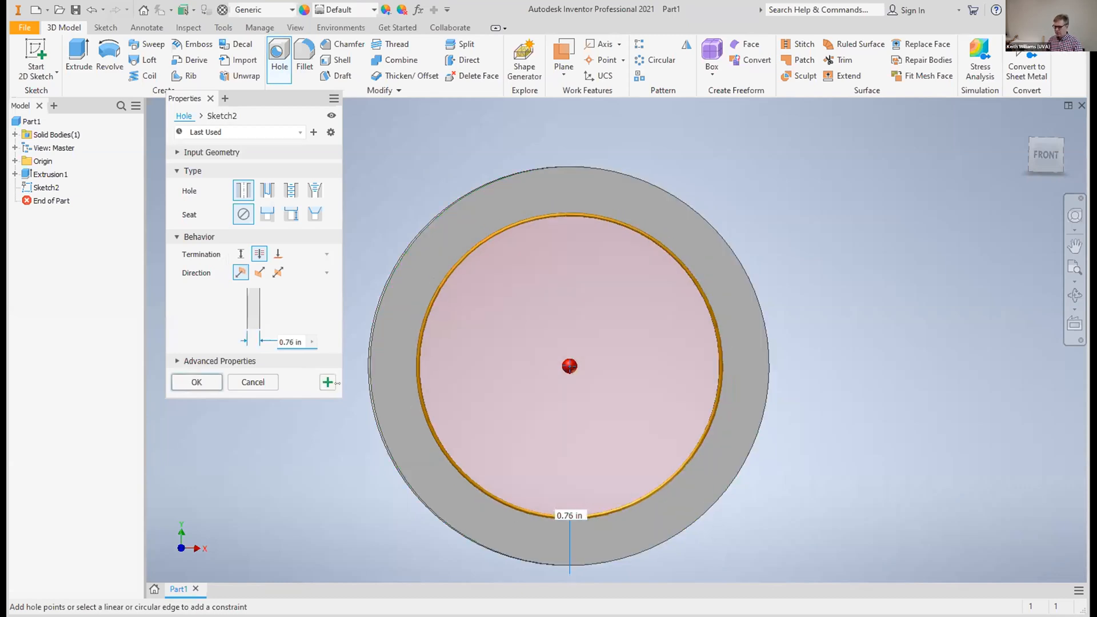
left_click(183, 378)
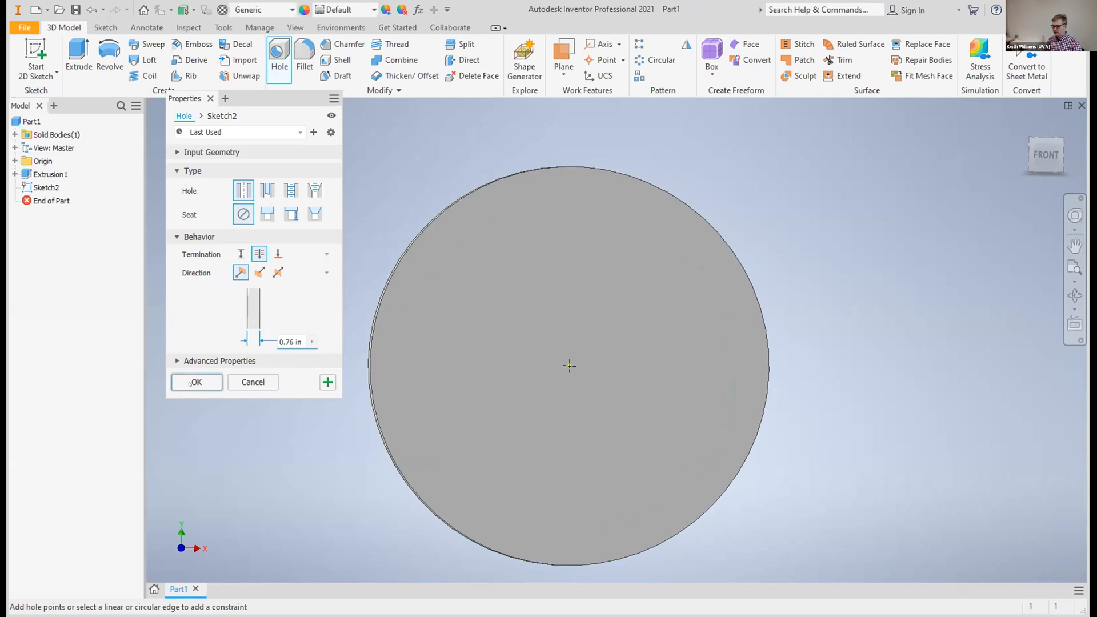
Examine the ring from several angles and preview the YZ and XZ origin planes against it
left_click_drag(1047, 155, 1047, 124)
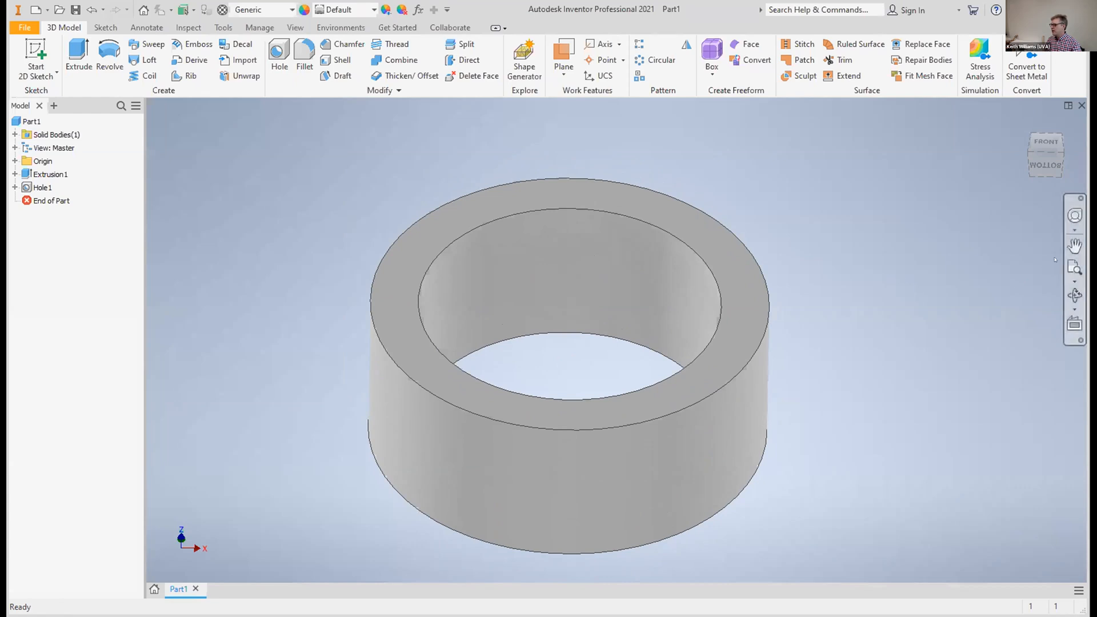
left_click(1075, 246)
left_click_drag(625, 323, 679, 291)
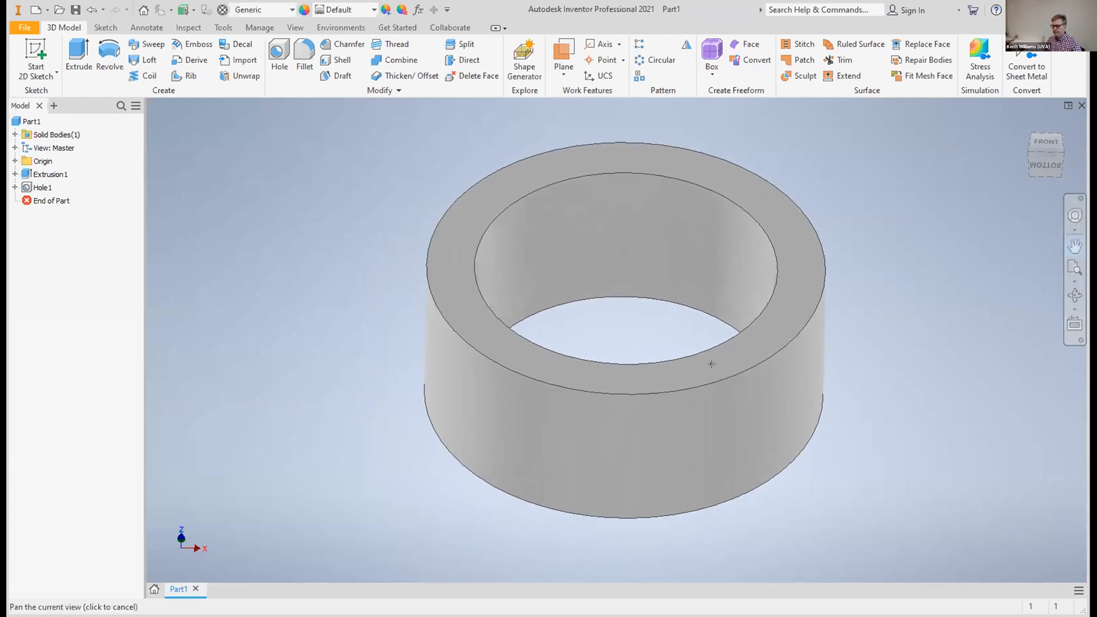
mouse_move(1038, 163)
left_mouse_down()
mouse_move(1023, 137)
mouse_move(1007, 152)
mouse_move(994, 125)
mouse_move(967, 163)
mouse_move(966, 148)
mouse_move(968, 163)
mouse_move(980, 160)
mouse_move(984, 198)
mouse_move(968, 137)
mouse_move(948, 168)
mouse_move(1047, 138)
mouse_move(1038, 162)
left_mouse_up()
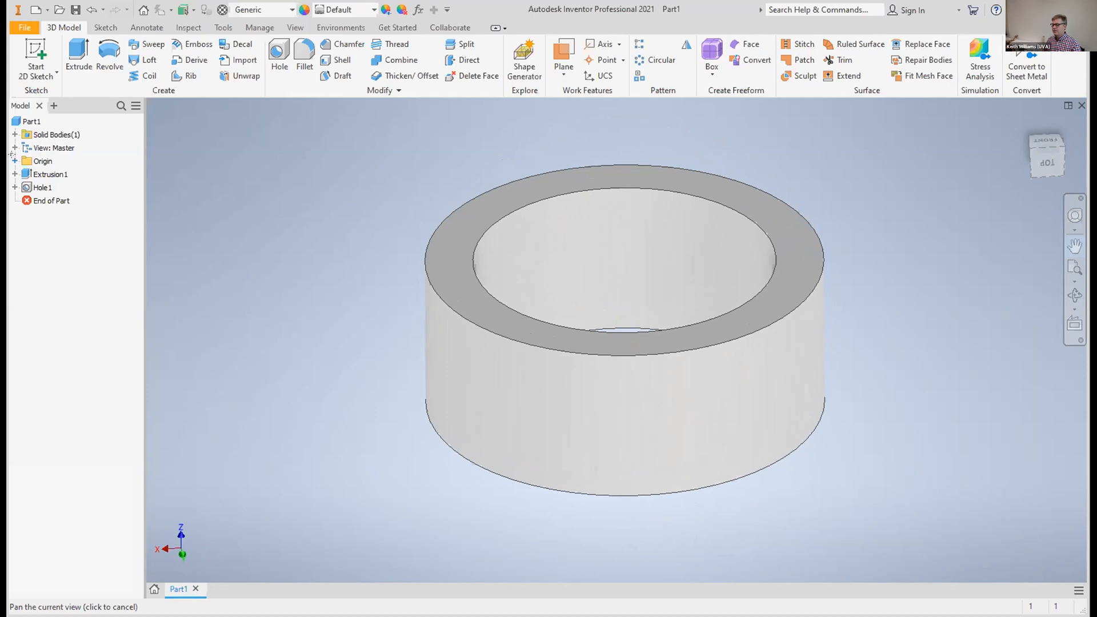
left_click(41, 148)
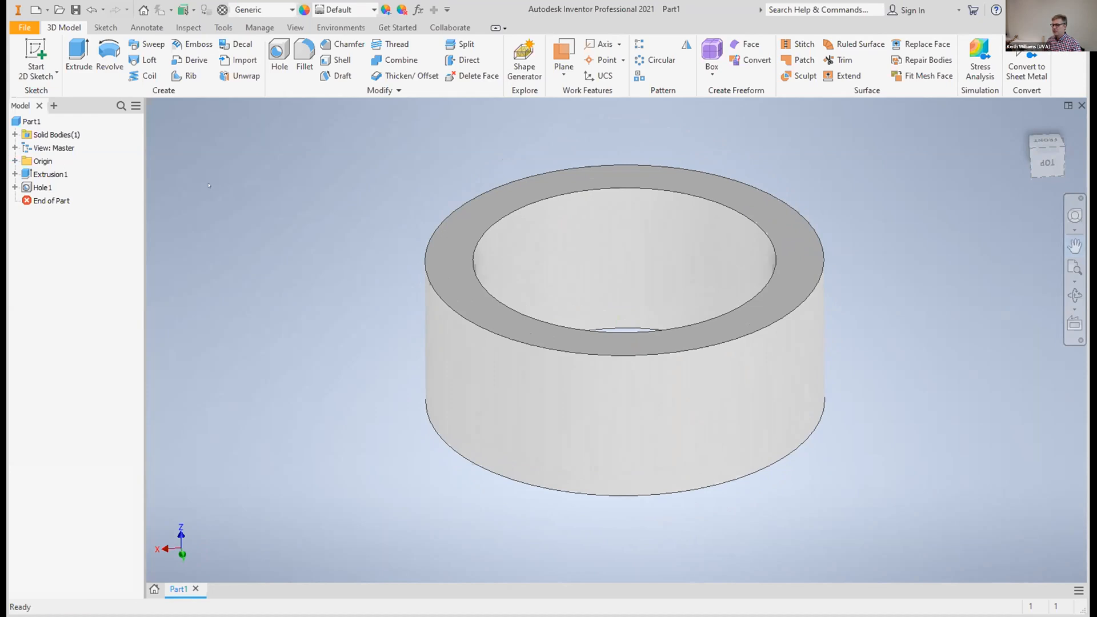
left_click(13, 161)
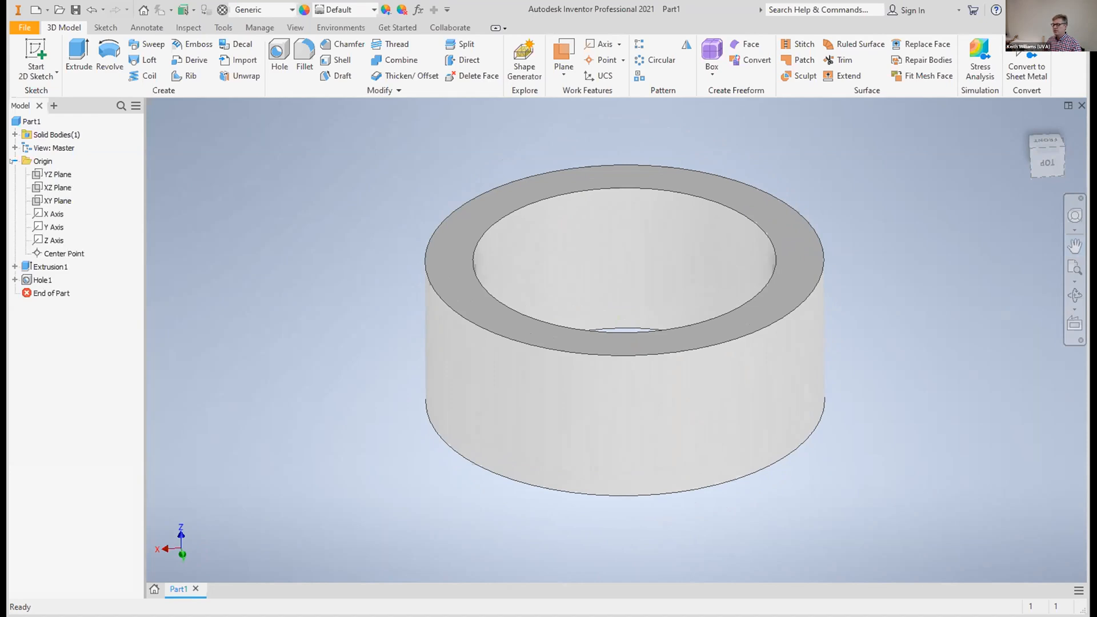
left_click(58, 174)
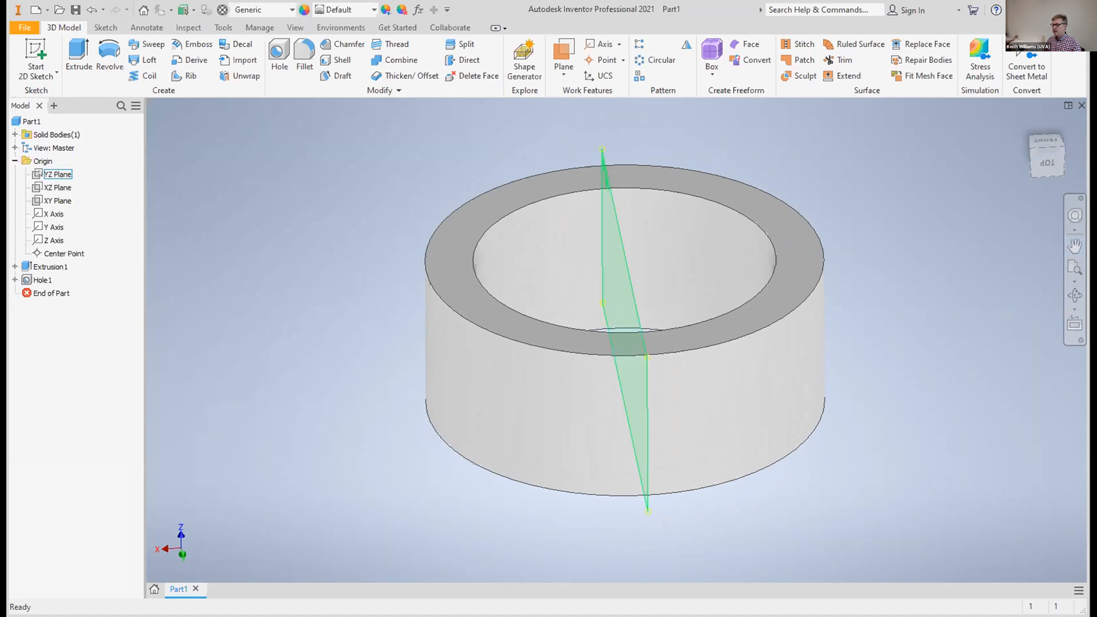
left_click(42, 186)
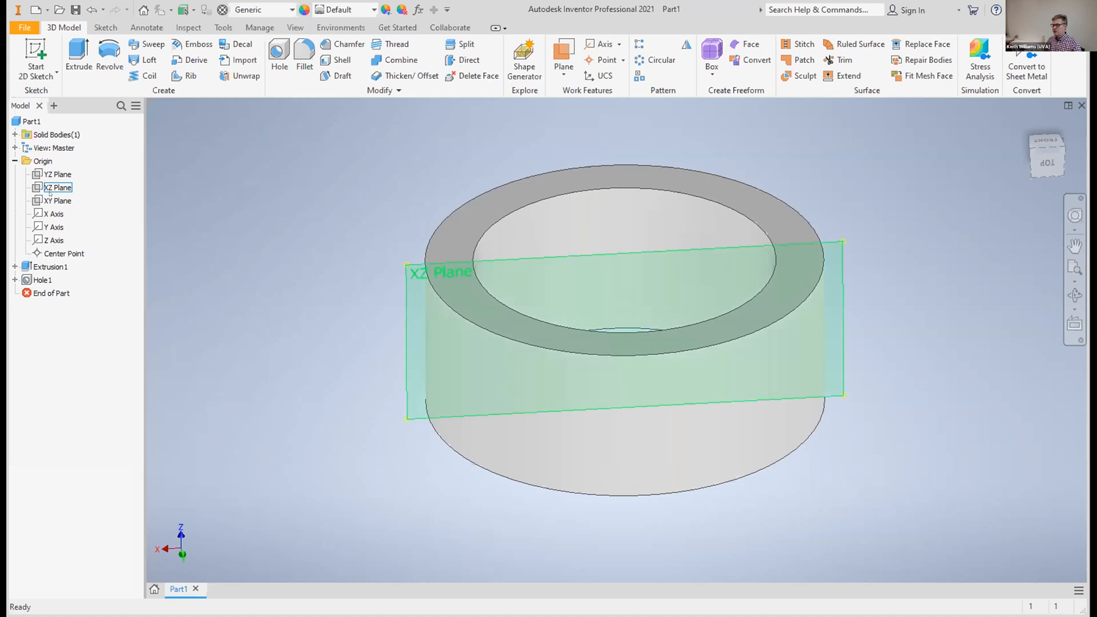
left_click(52, 214)
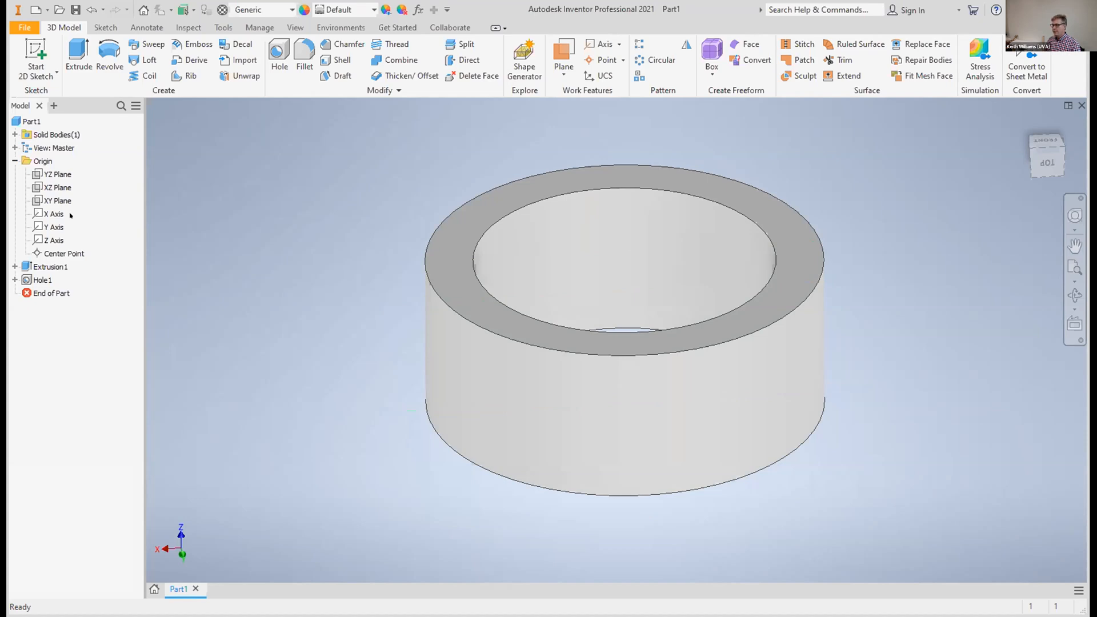
left_click(51, 174)
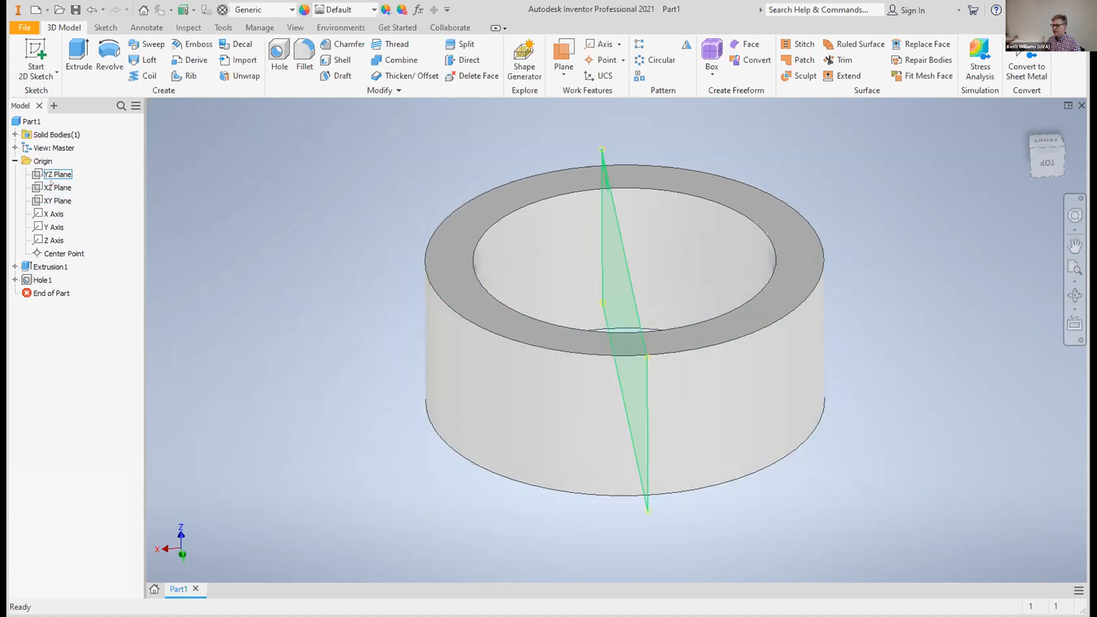
Create a work plane offset 0.5 in from the XZ plane, against the outside of the ring
left_click(50, 187)
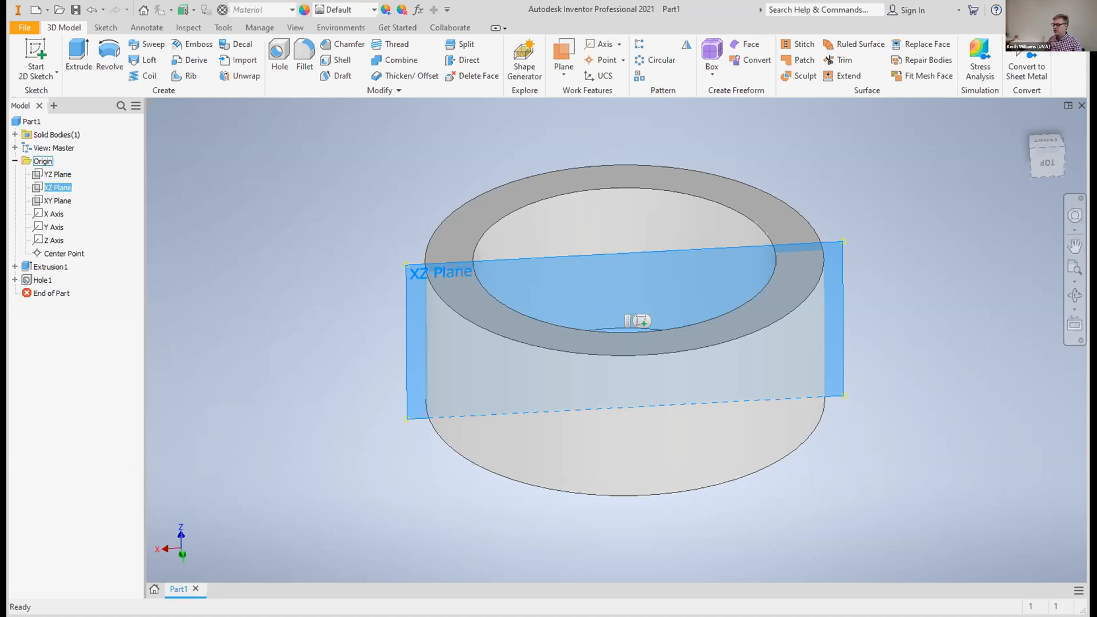
left_click(560, 76)
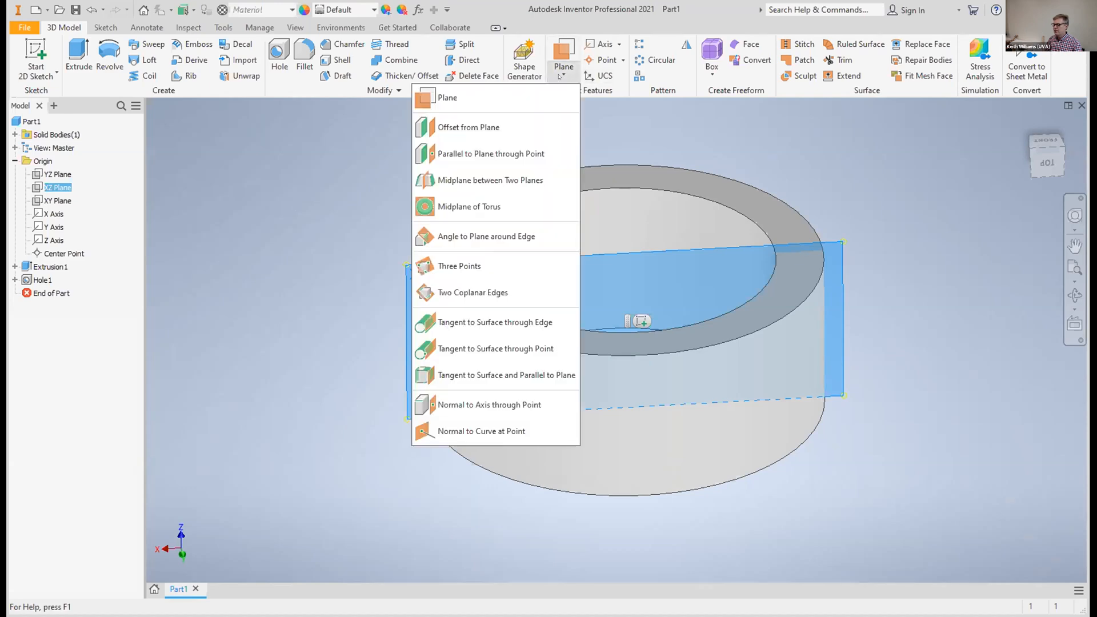
left_click(518, 126)
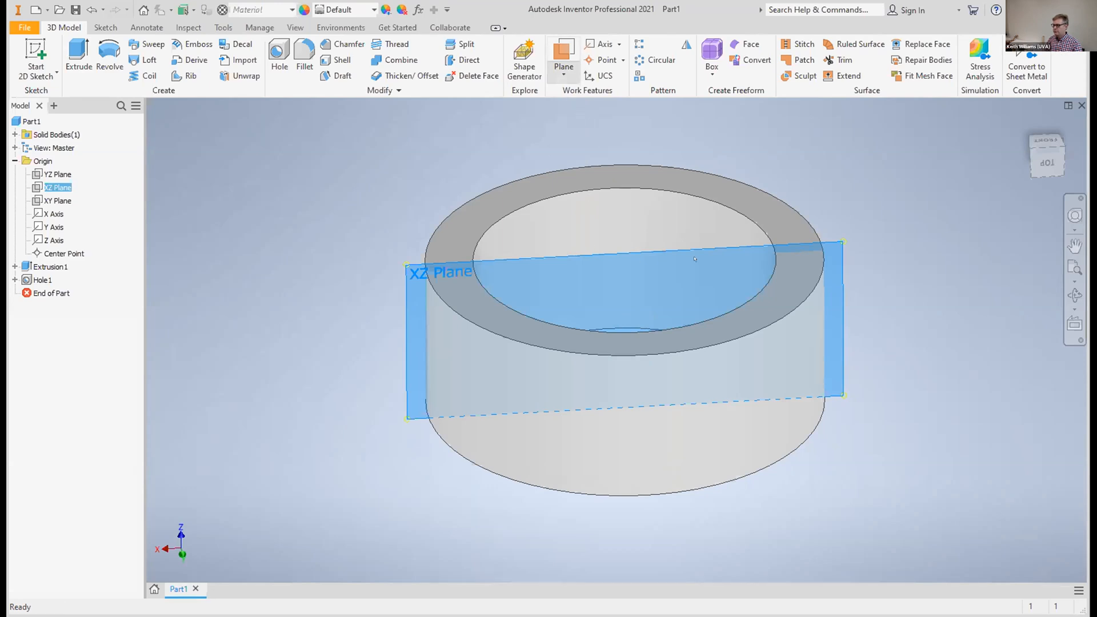
left_click(625, 268)
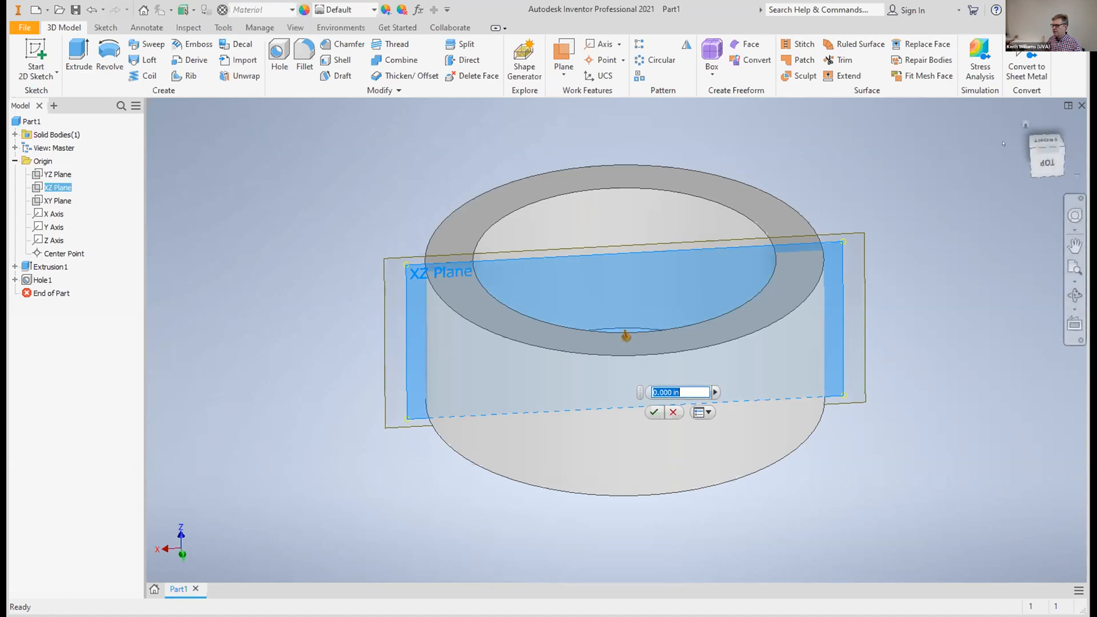
left_click_drag(1048, 140, 1047, 172)
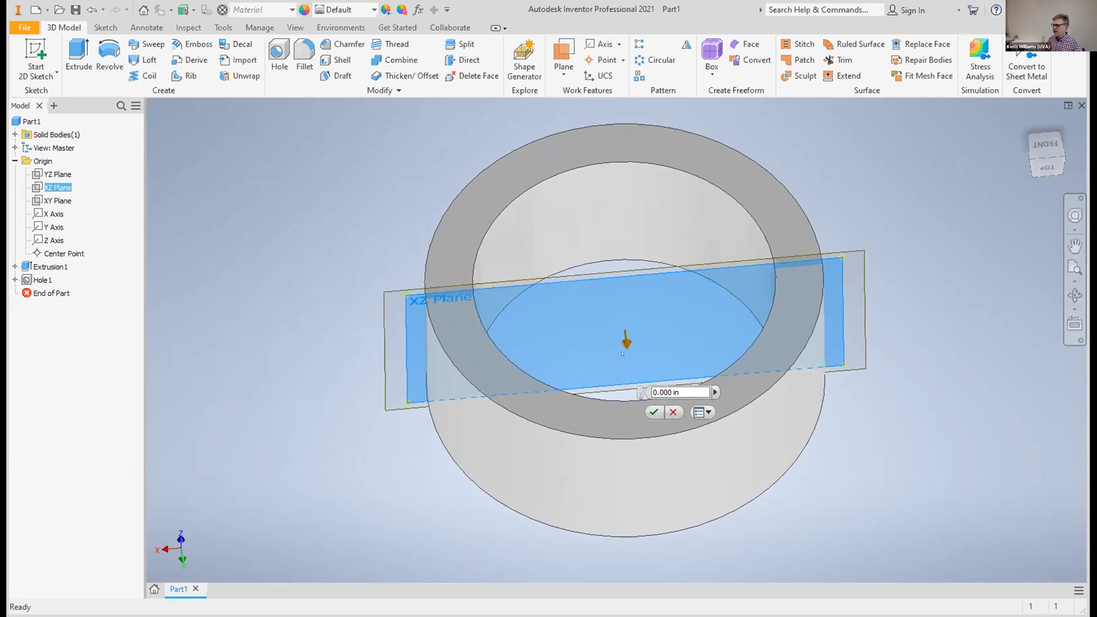
left_click_drag(633, 426, 634, 511)
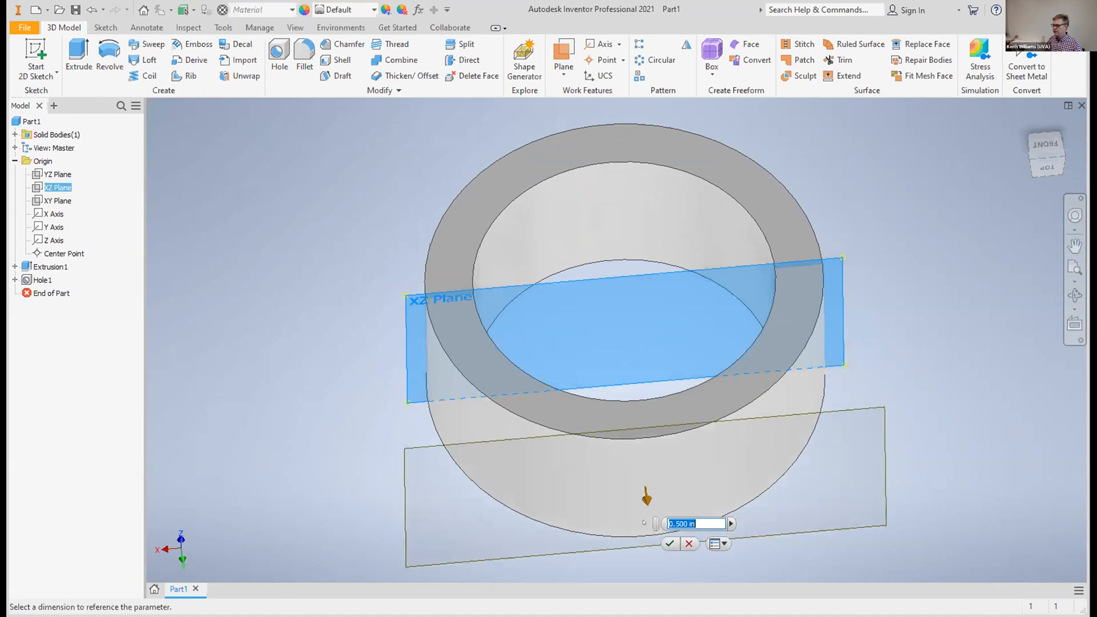
left_click(671, 543)
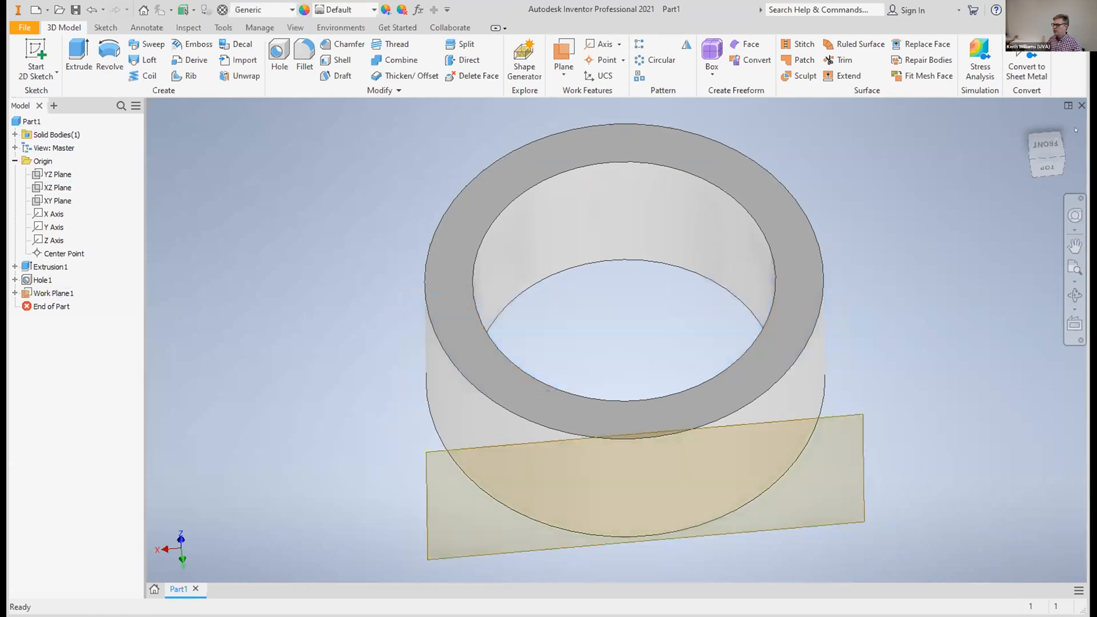
Start a new 2D sketch on the offset work plane
left_click_drag(1034, 154, 1039, 123)
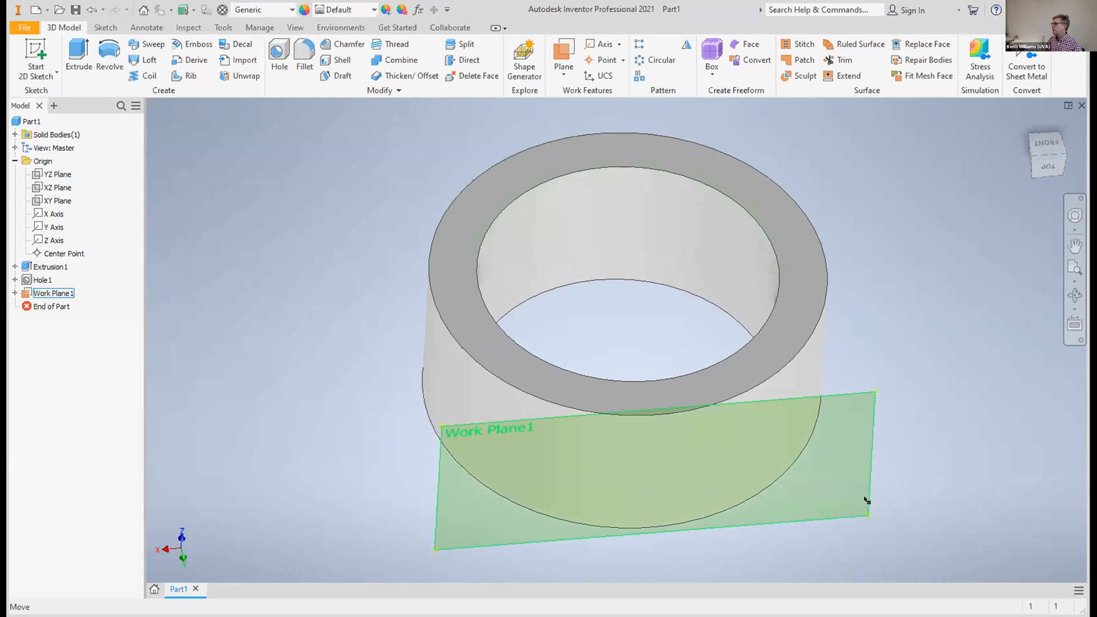
left_click(507, 542)
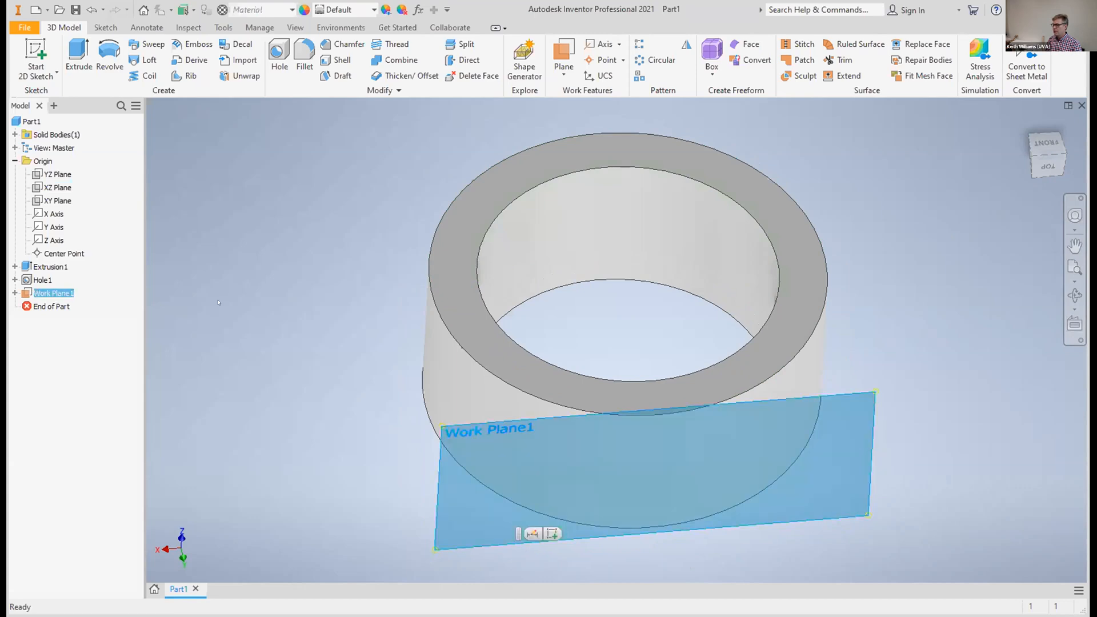
left_click(36, 57)
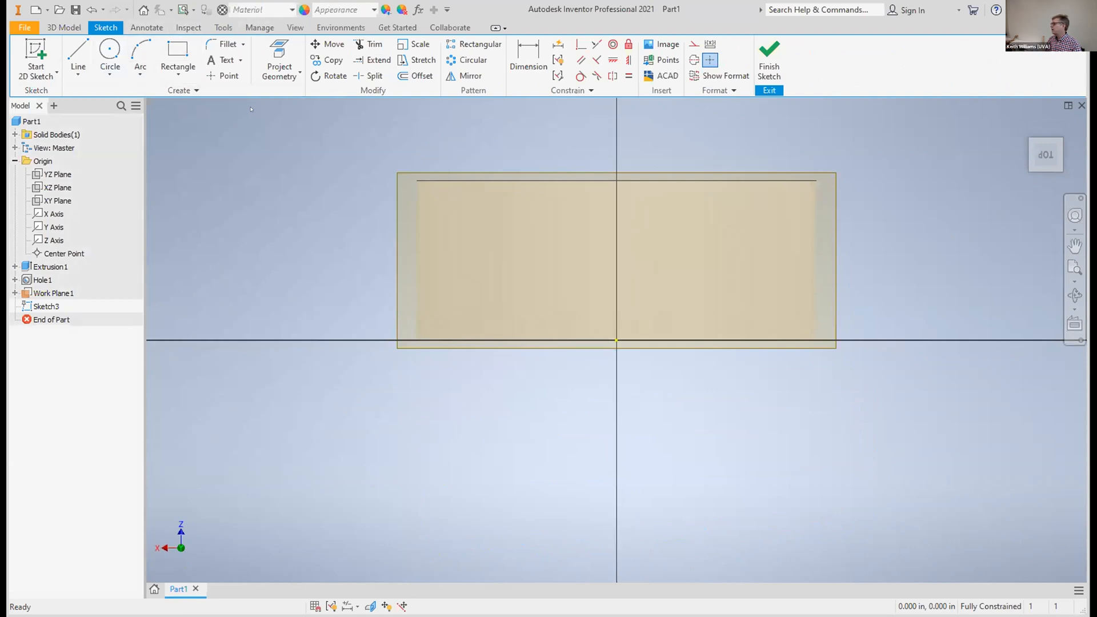
Try placing the sketch text "it's wednesday" at 0.240 in height across the work plane, and undo it
left_click(222, 60)
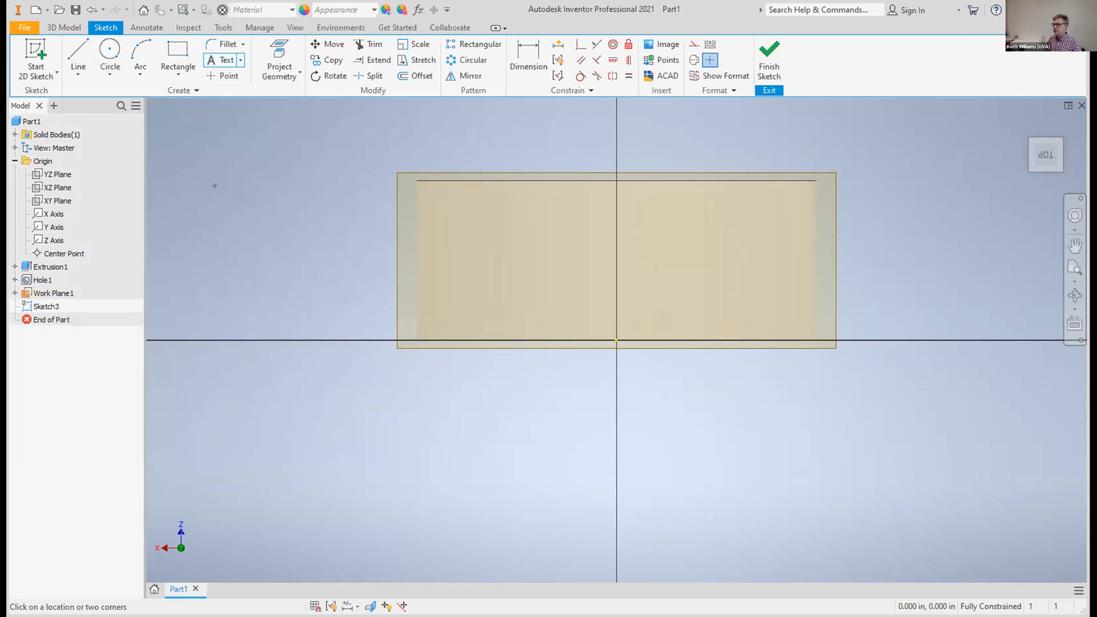
left_click_drag(666, 248, 1008, 323)
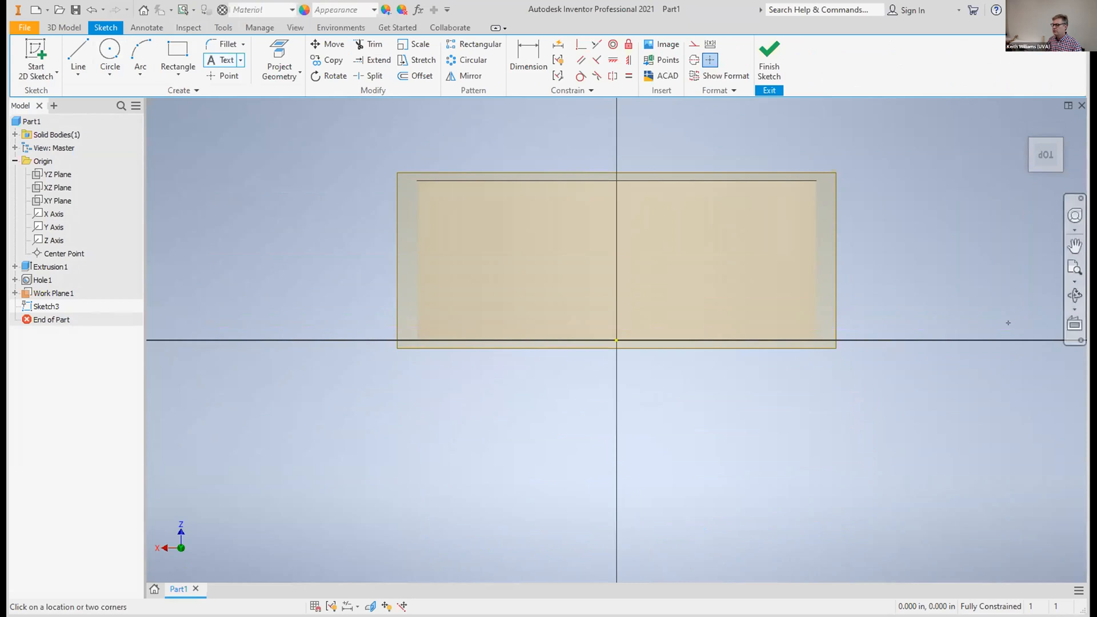
type("it's wed")
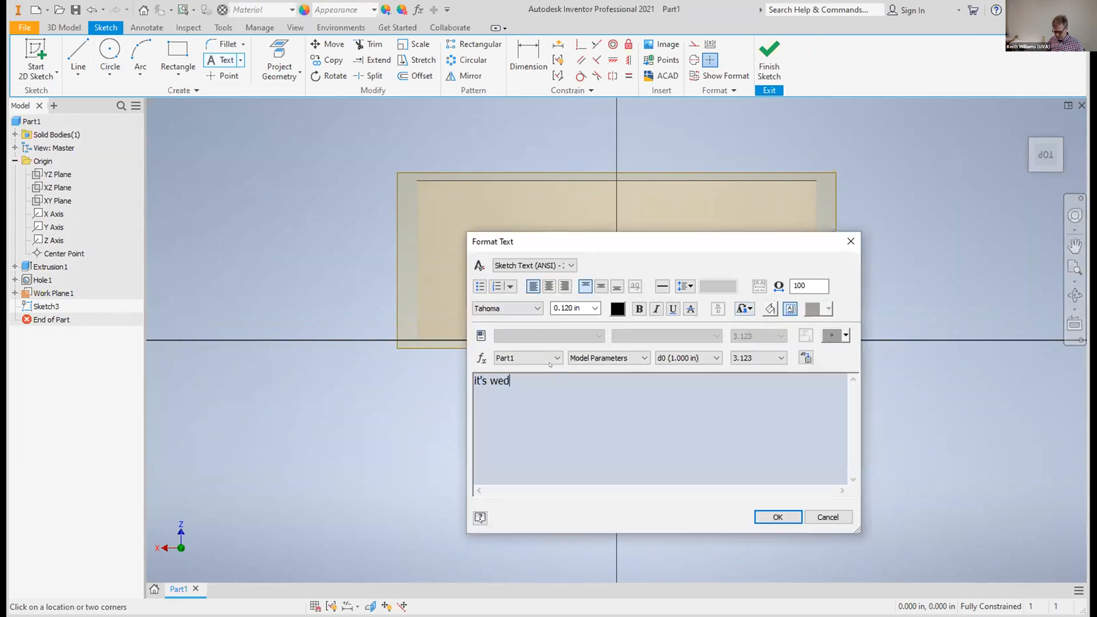
type("nesday")
left_click_drag(530, 378, 454, 375)
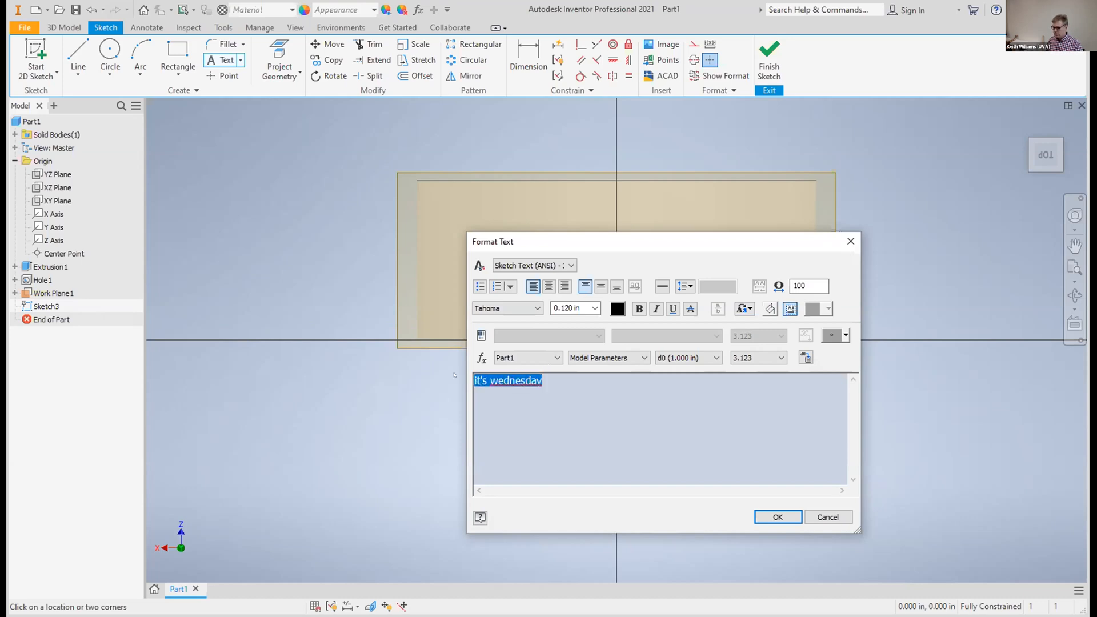
left_click(595, 309)
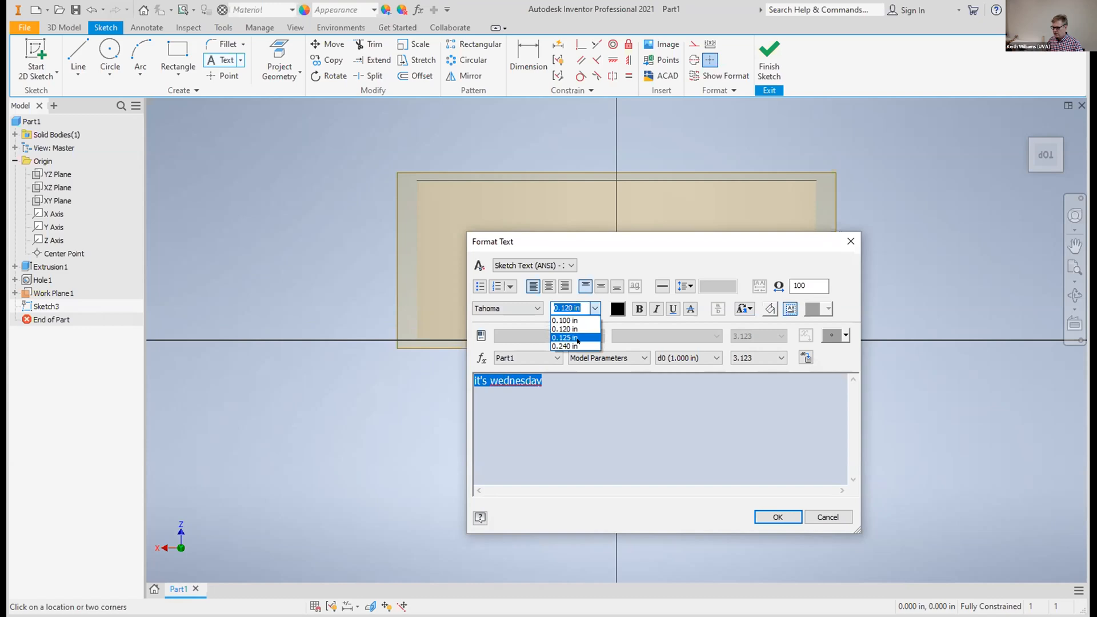
left_click(571, 346)
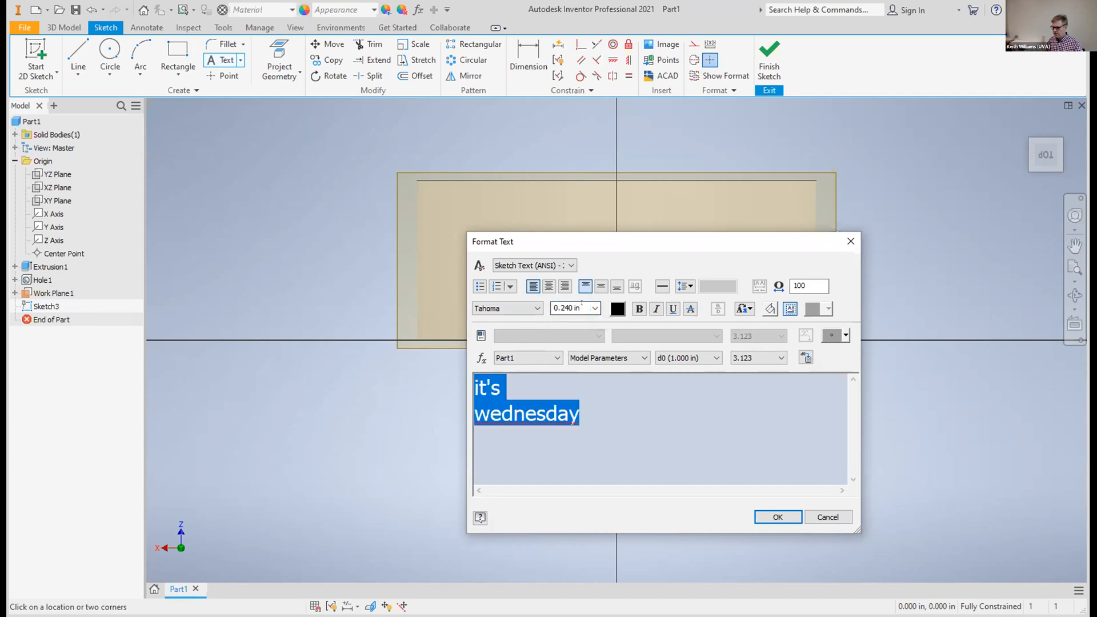
left_click(771, 511)
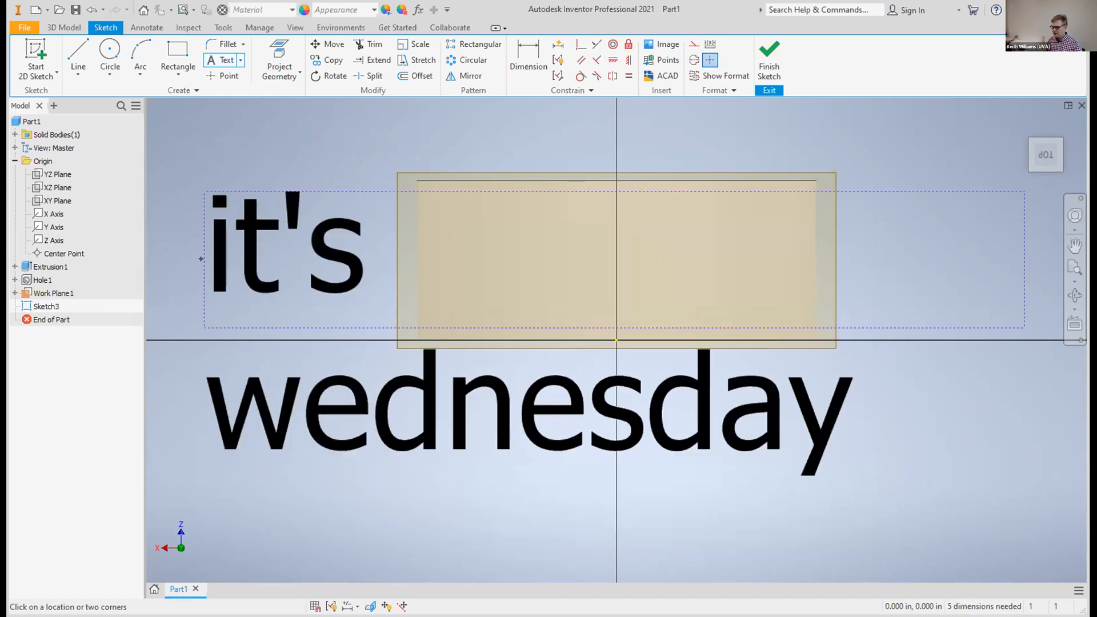
left_click(359, 208)
left_click(369, 194)
left_click(824, 515)
left_click(92, 11)
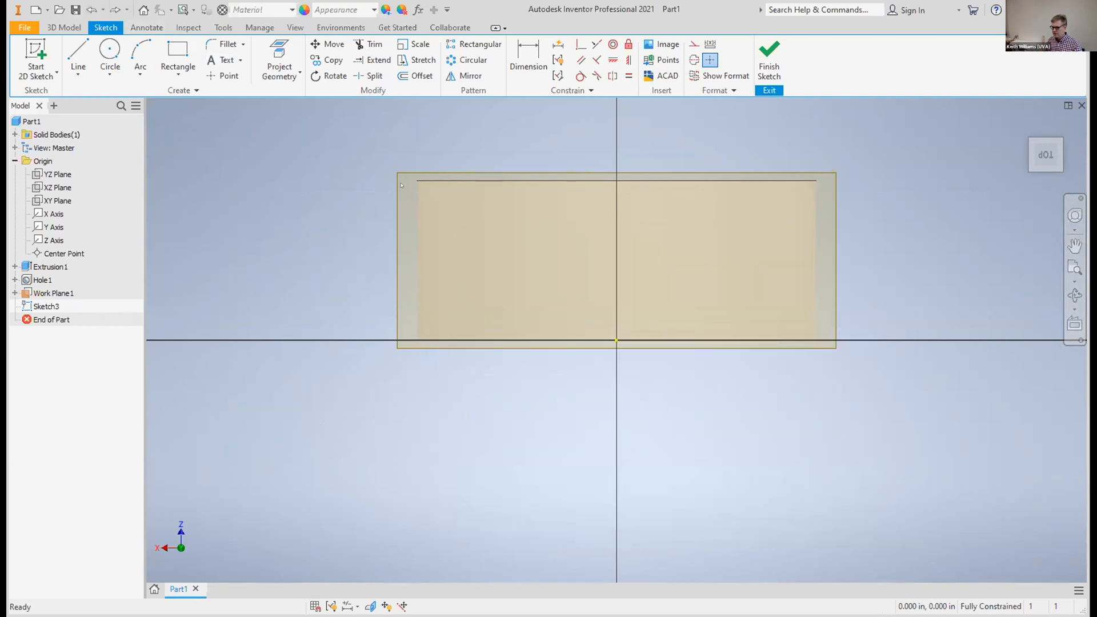
Draw a wide text box extending past both sides of the ring and enter "it's wednesday" in it
left_click(223, 60)
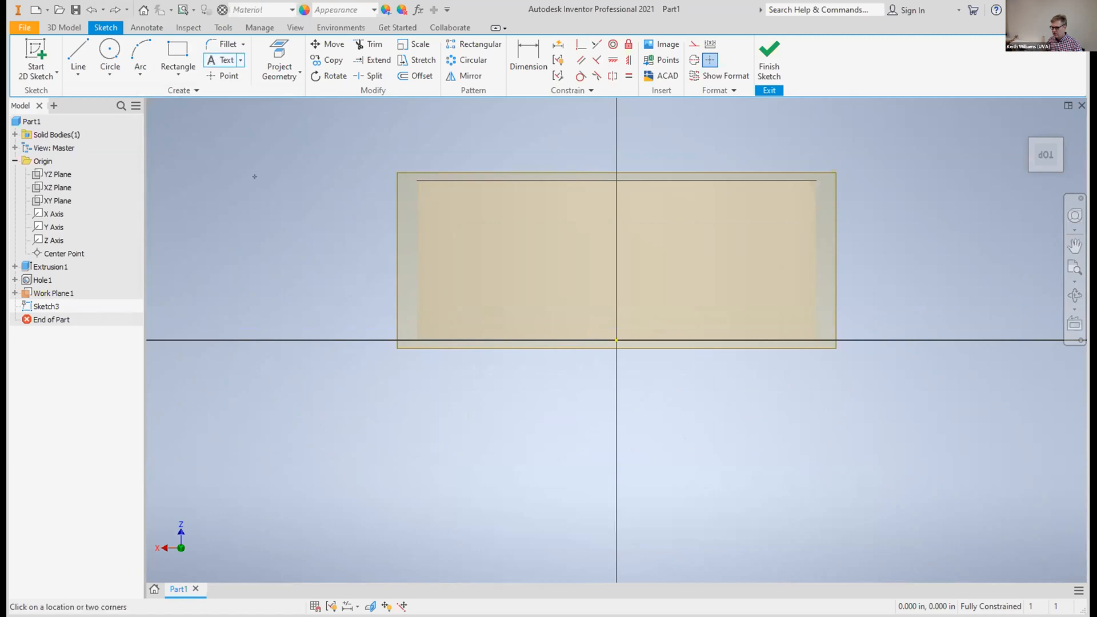
left_click_drag(233, 187, 1019, 338)
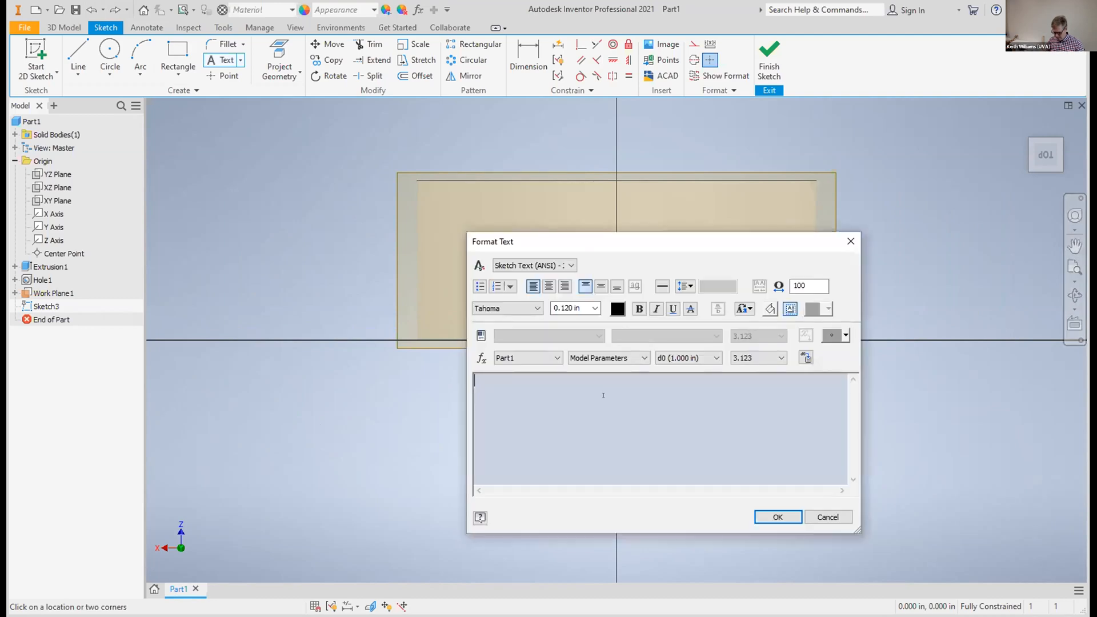
type("it's wednesday")
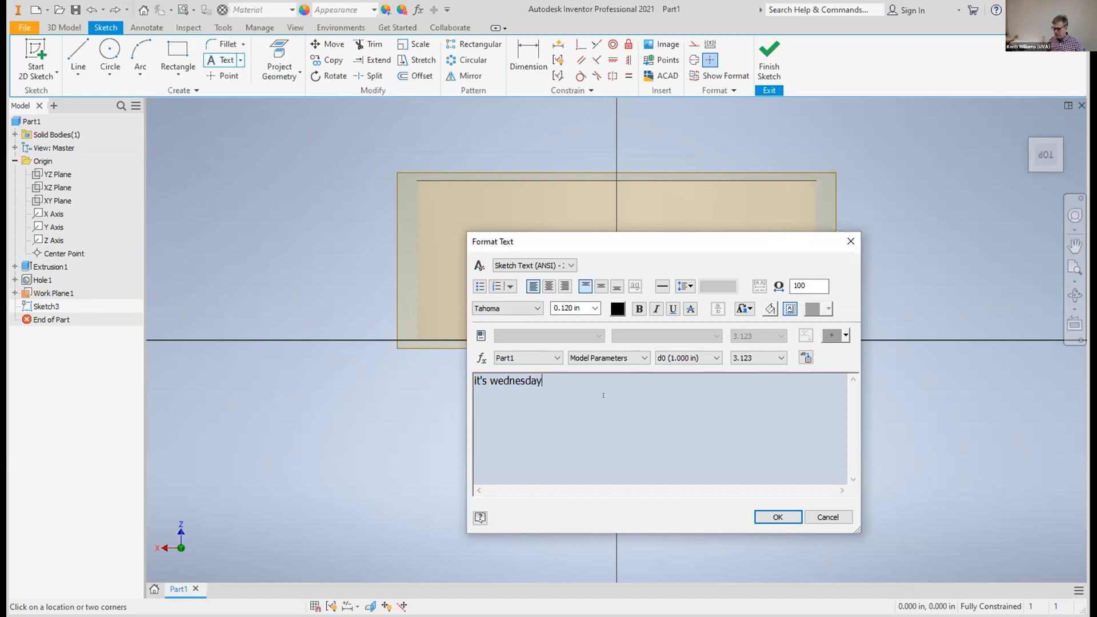
Set the whole "it's wednesday" text to 0.180 in height and bold, and place it in the sketch
left_click(563, 307)
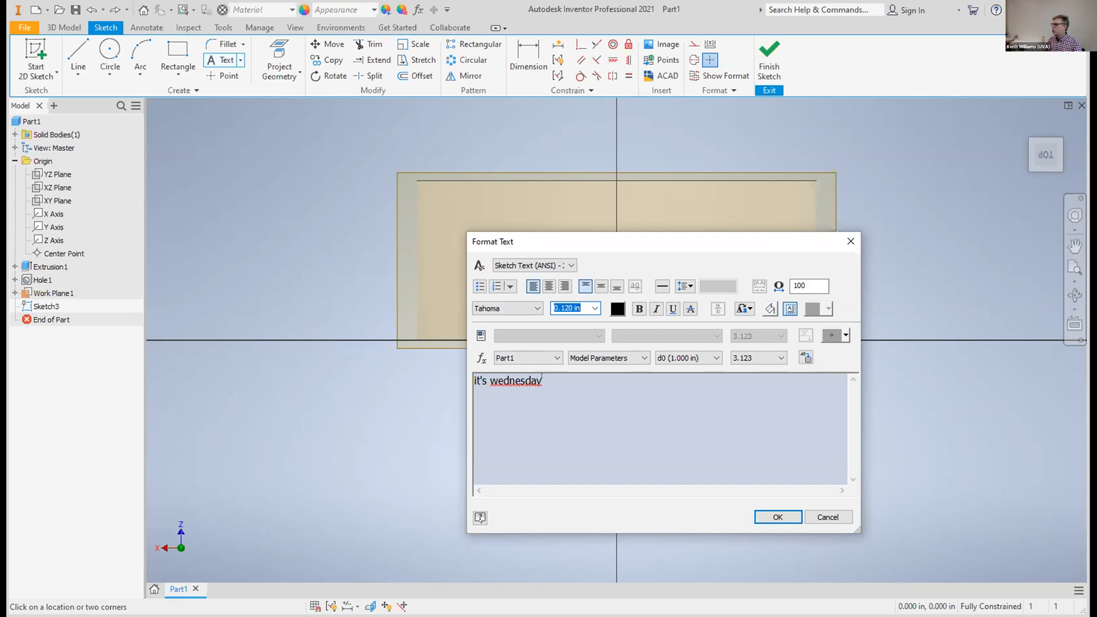
left_click_drag(543, 381, 456, 374)
left_click(569, 308)
left_click(569, 308)
key("BackSpace")
type("8")
left_click(640, 306)
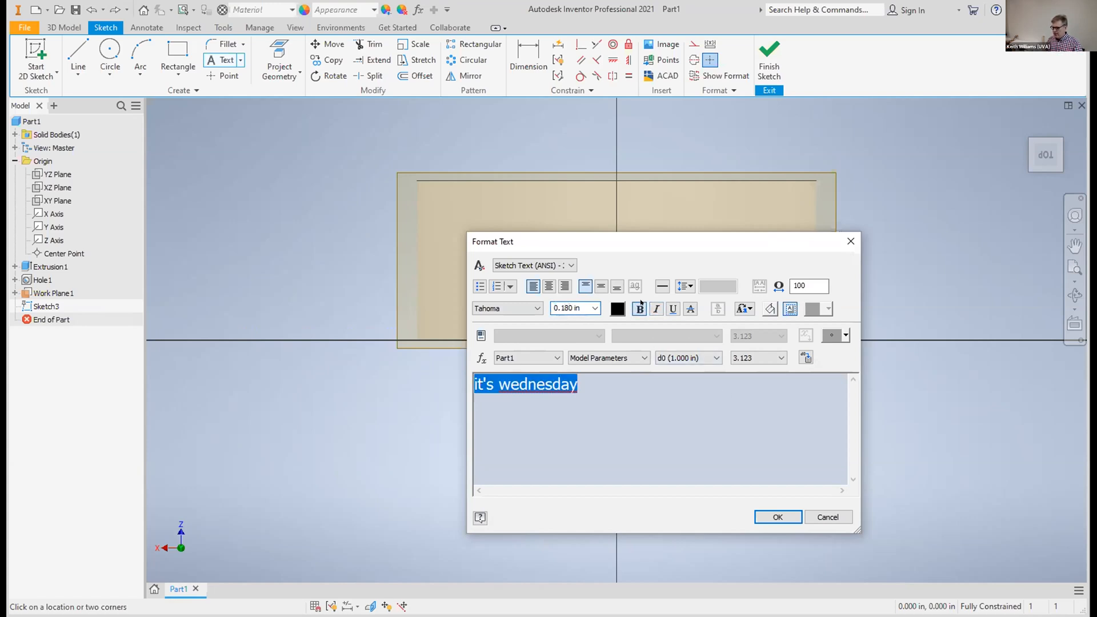
left_click(779, 518)
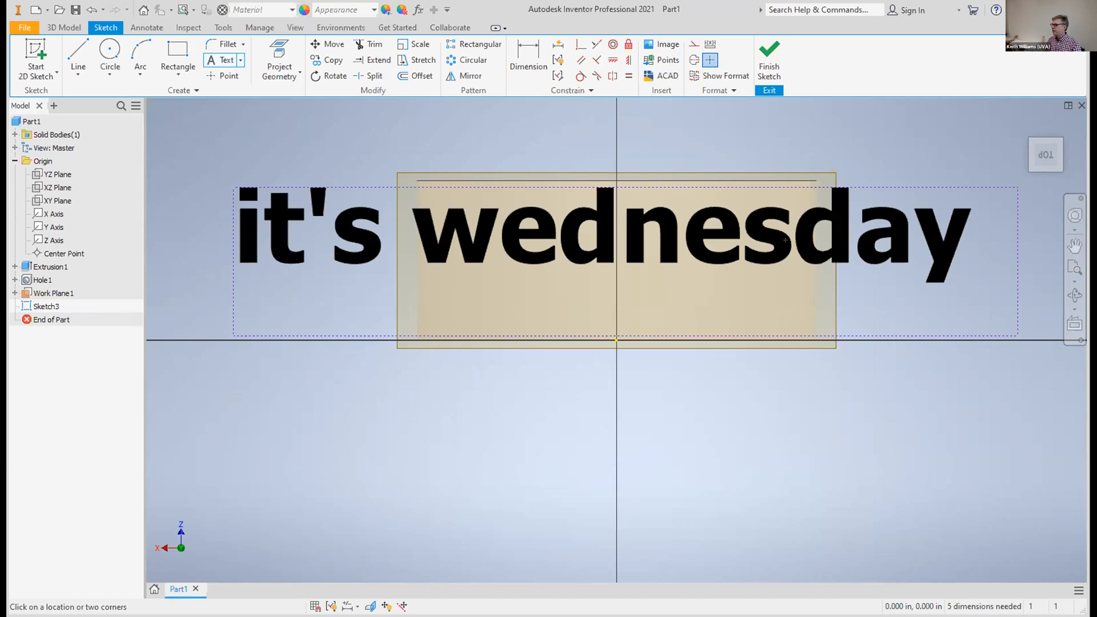
Finish the sketch containing the text on the offset work plane
left_click(769, 58)
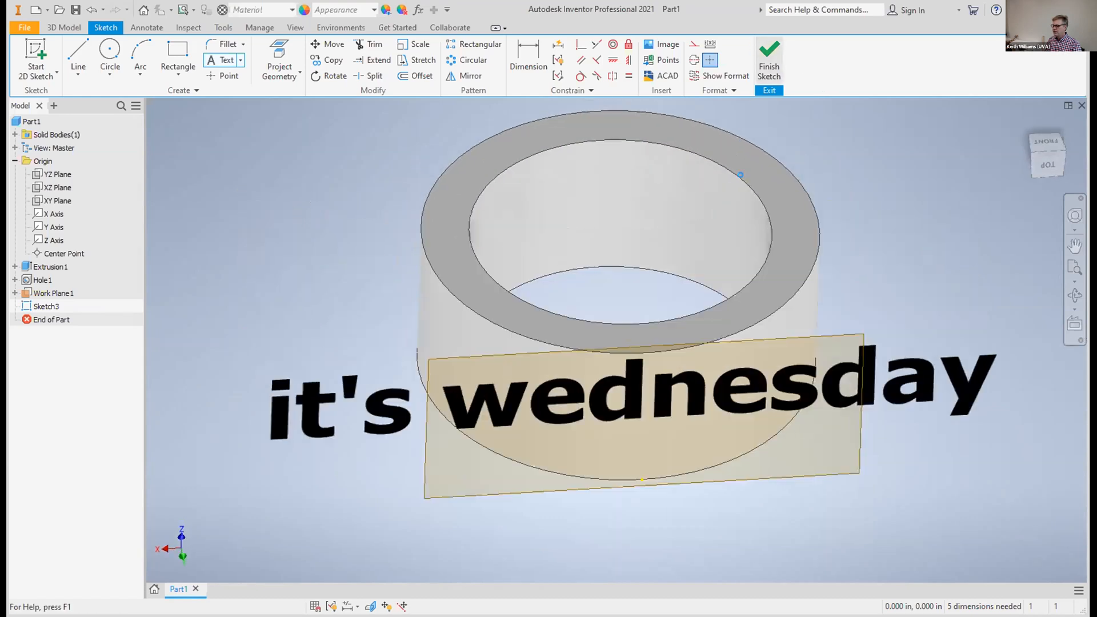
left_click_drag(643, 440, 643, 458)
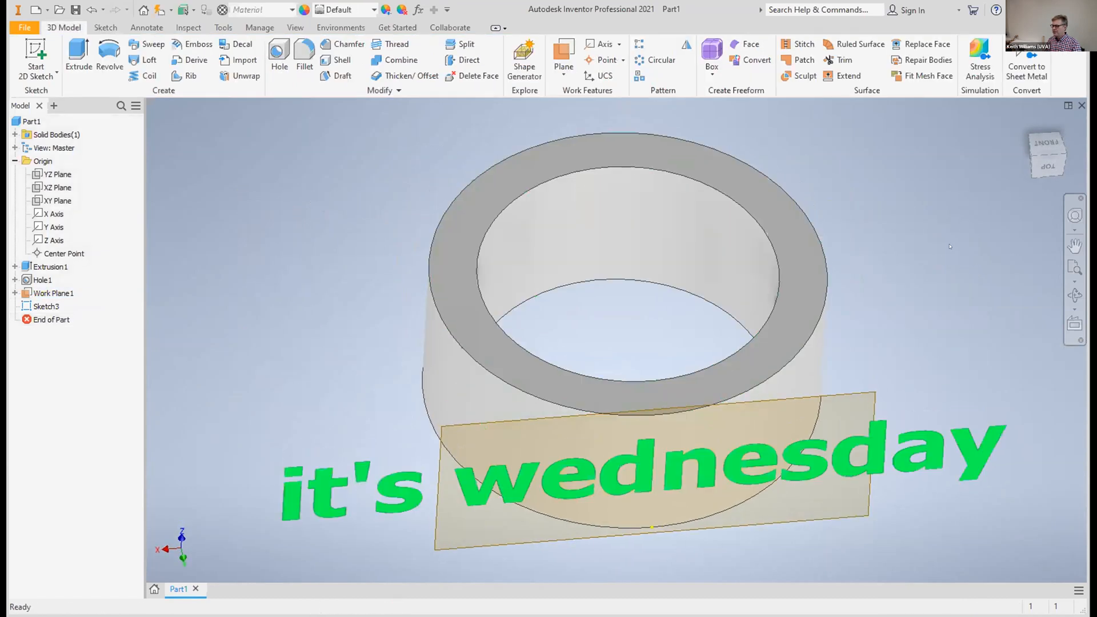
left_click(1038, 154)
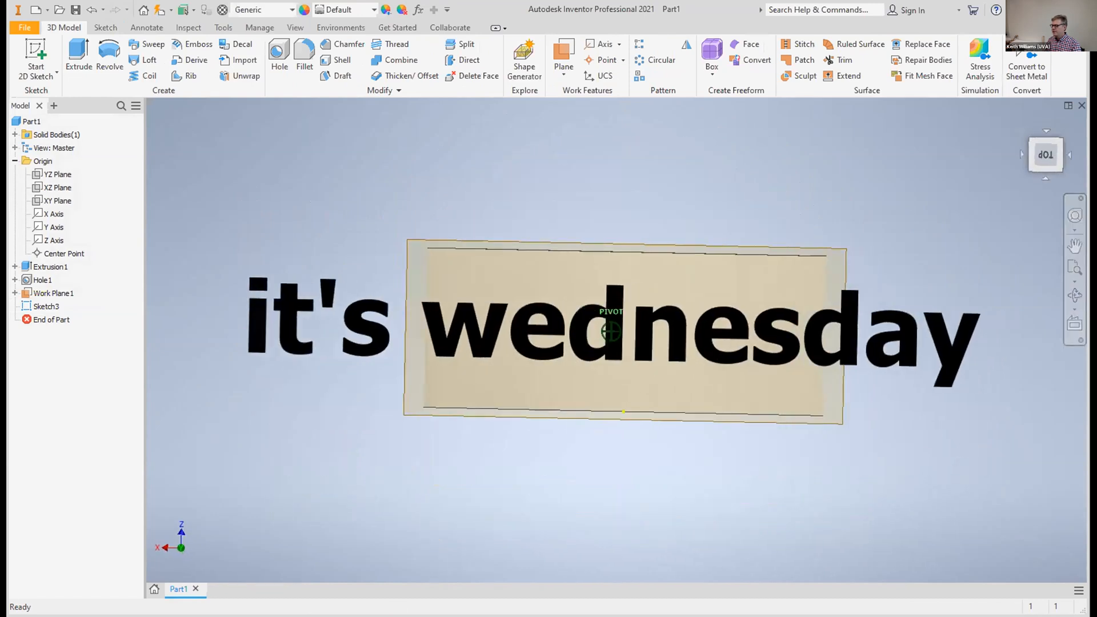
Try to engrave the "it's wednesday" text 0.1 in deep into the ring without wrapping it to a face
left_click_drag(1038, 155, 1039, 166)
middle_click_drag(611, 370, 612, 429, "shift")
left_click(612, 429)
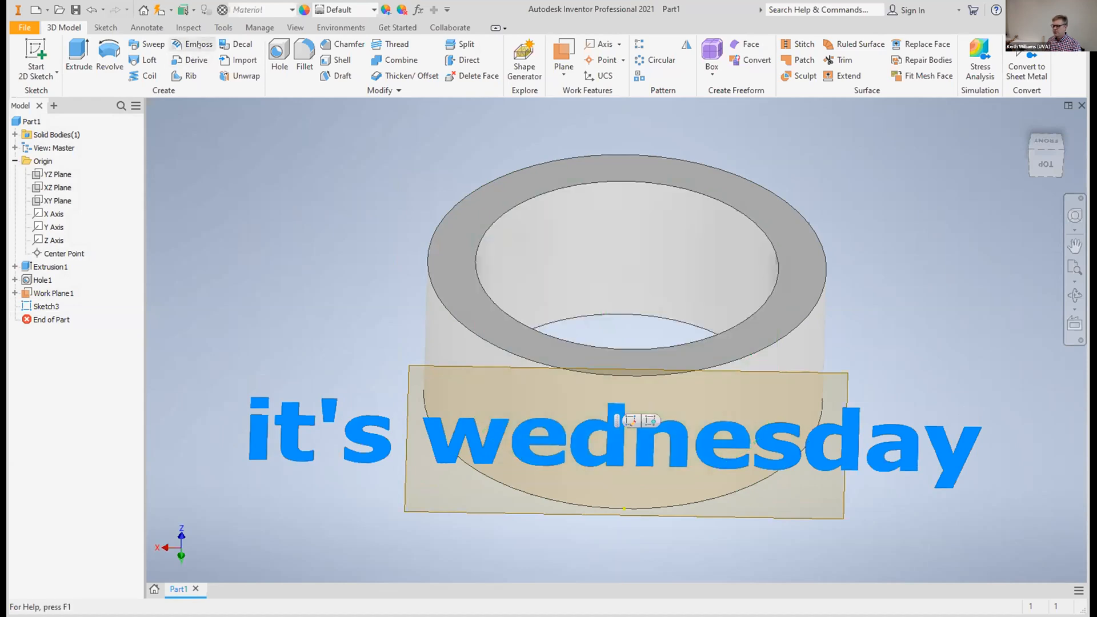
left_click(218, 49)
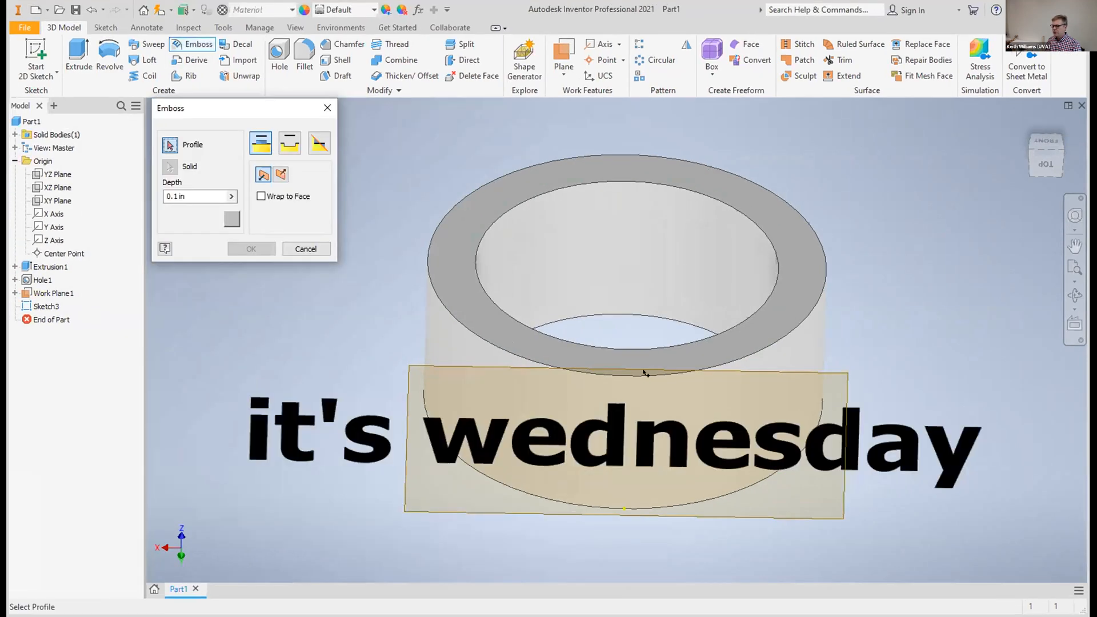
left_click(603, 427)
left_click_drag(1041, 139, 1036, 145)
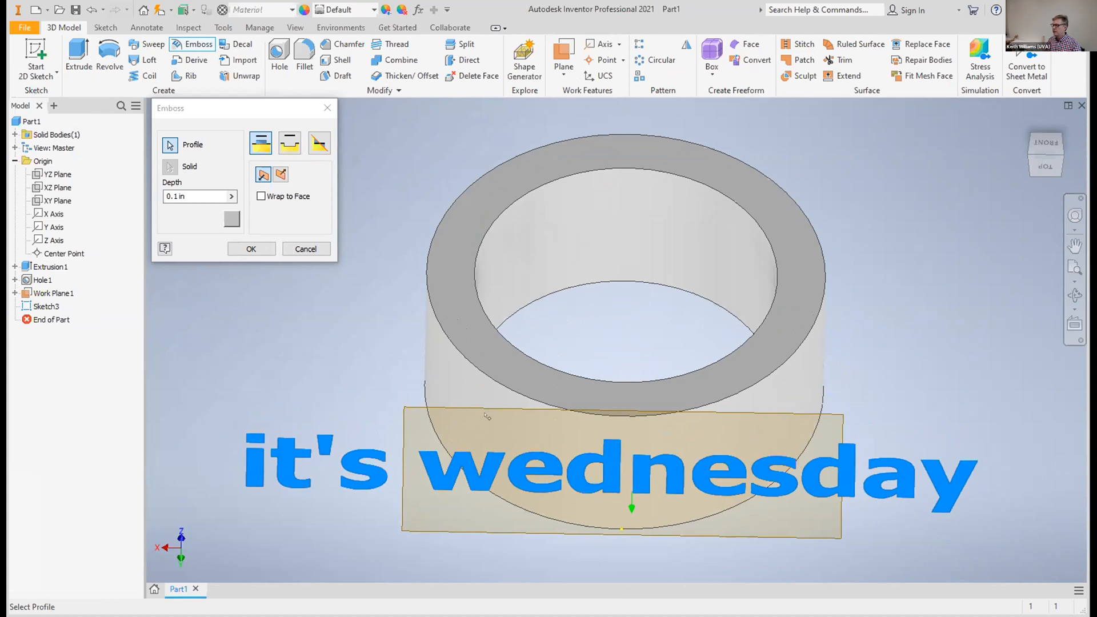
left_click(292, 144)
left_click(280, 174)
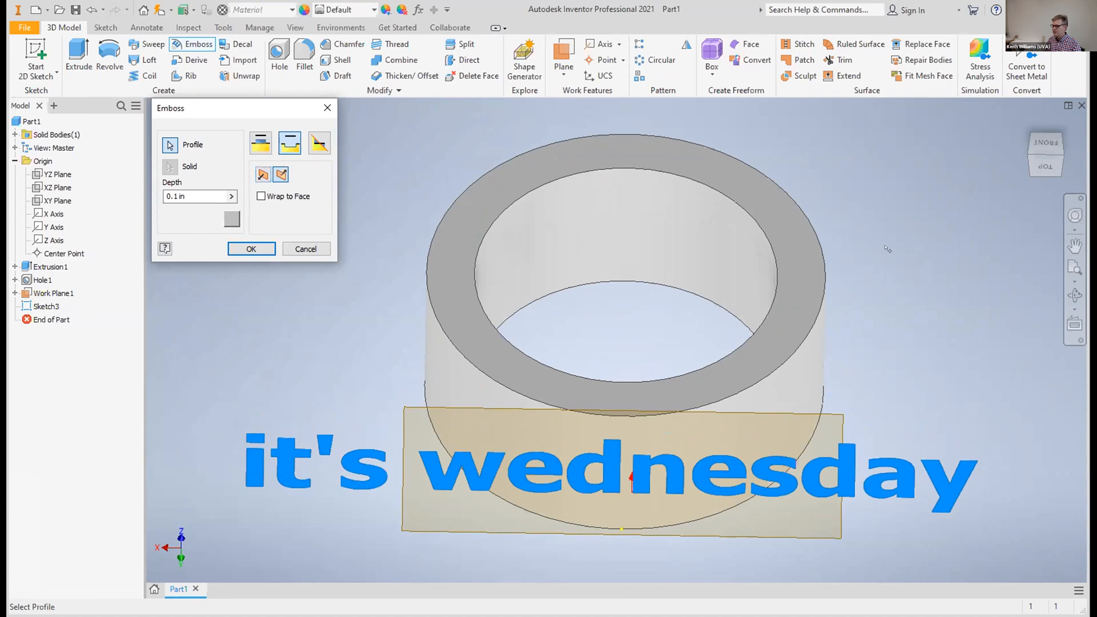
left_click(1038, 140)
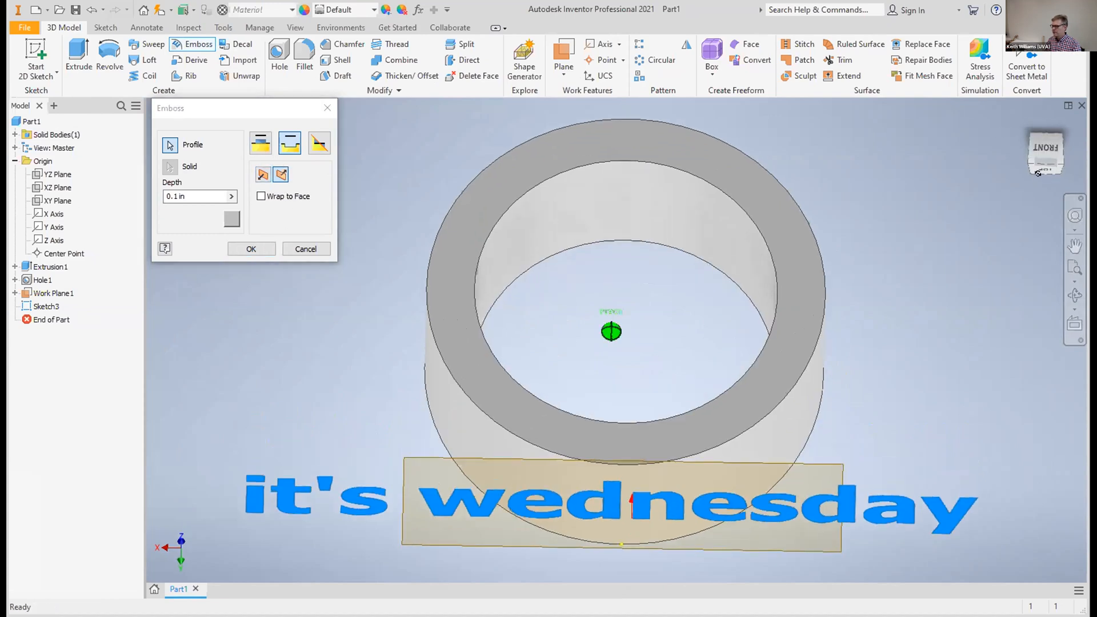
left_click(1037, 123)
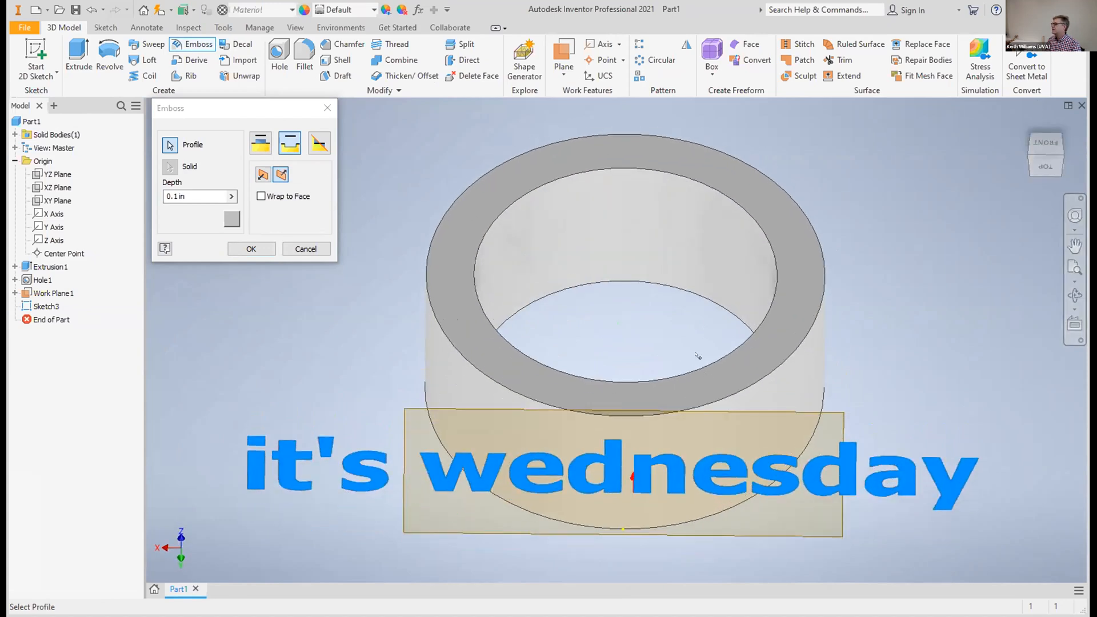
left_click(252, 249)
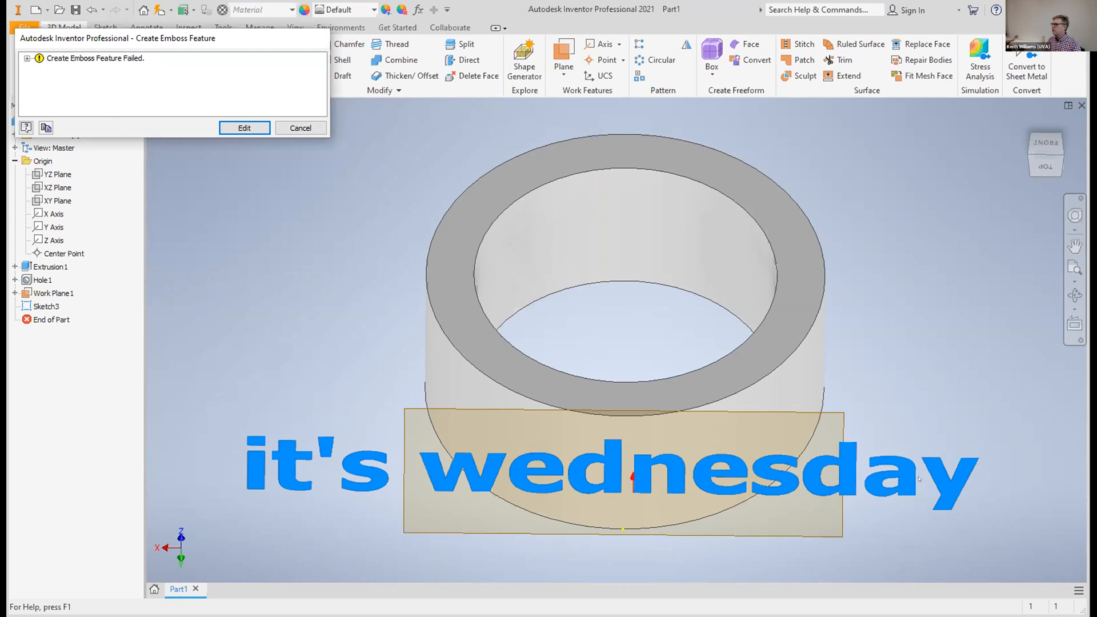
left_click(308, 129)
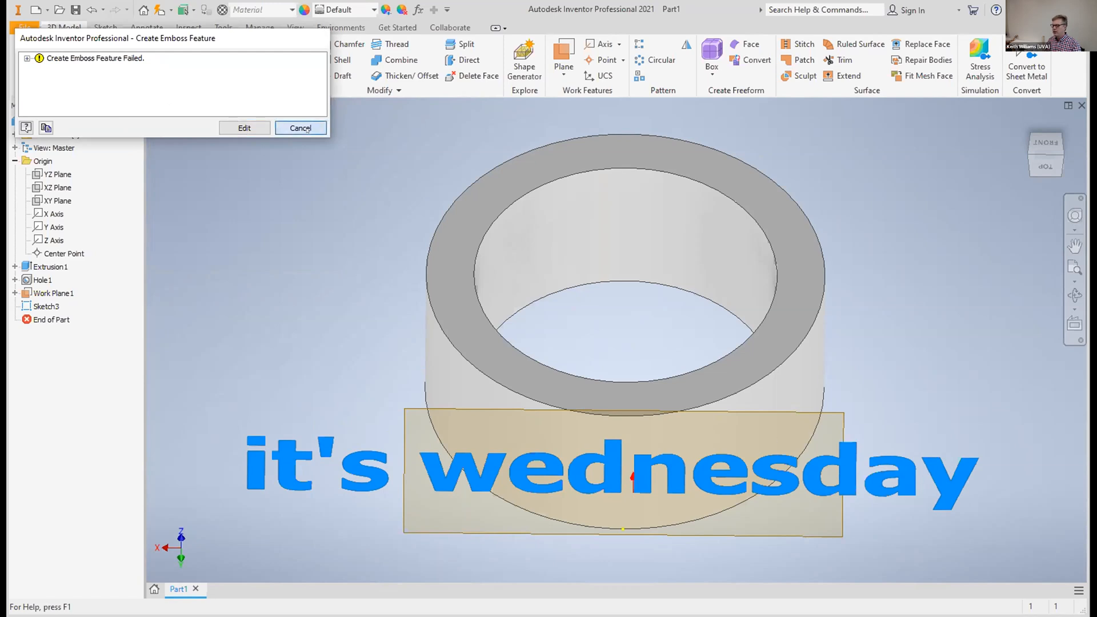
Engrave the "it's wednesday" text 0.1 in deep, wrapped around the ring's outer cylindrical face
left_click(580, 456)
left_click(189, 46)
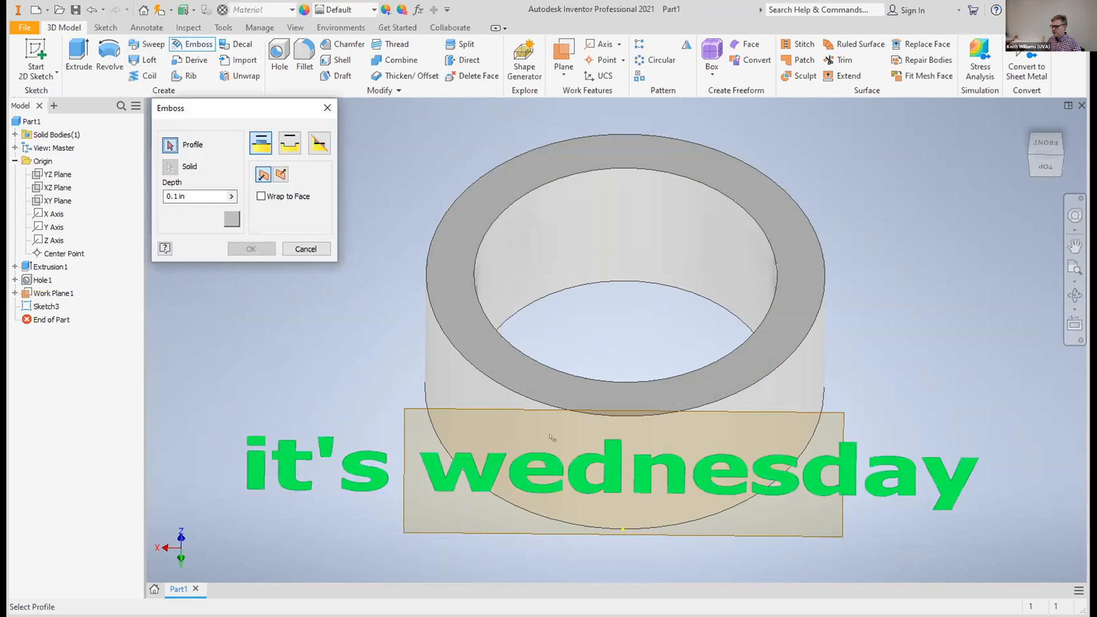
left_click(592, 460)
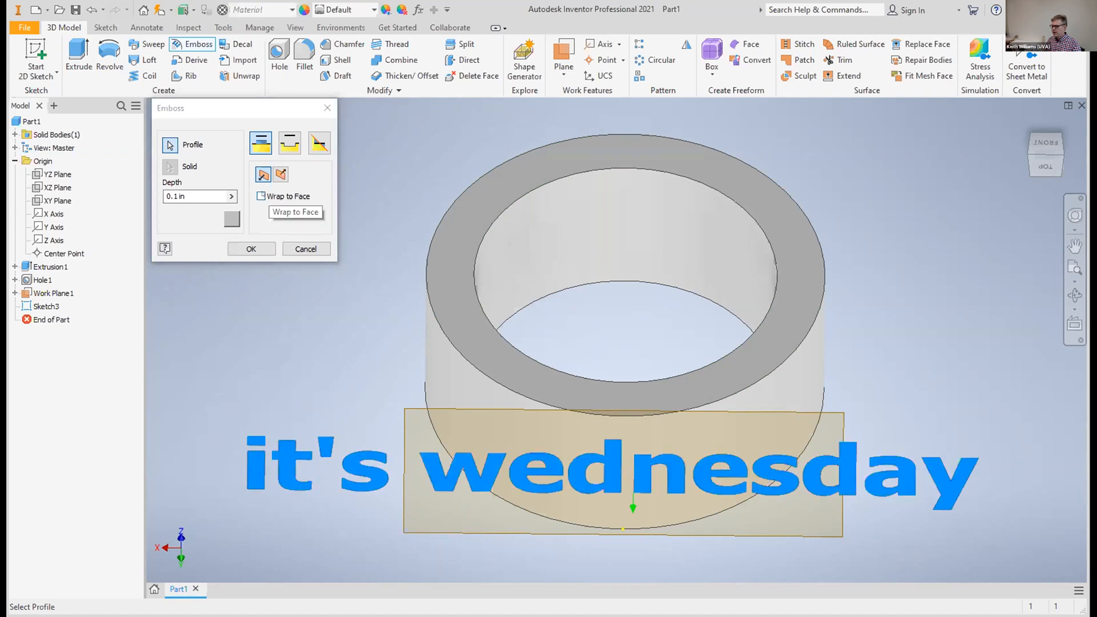
left_click(261, 196)
left_click(431, 355)
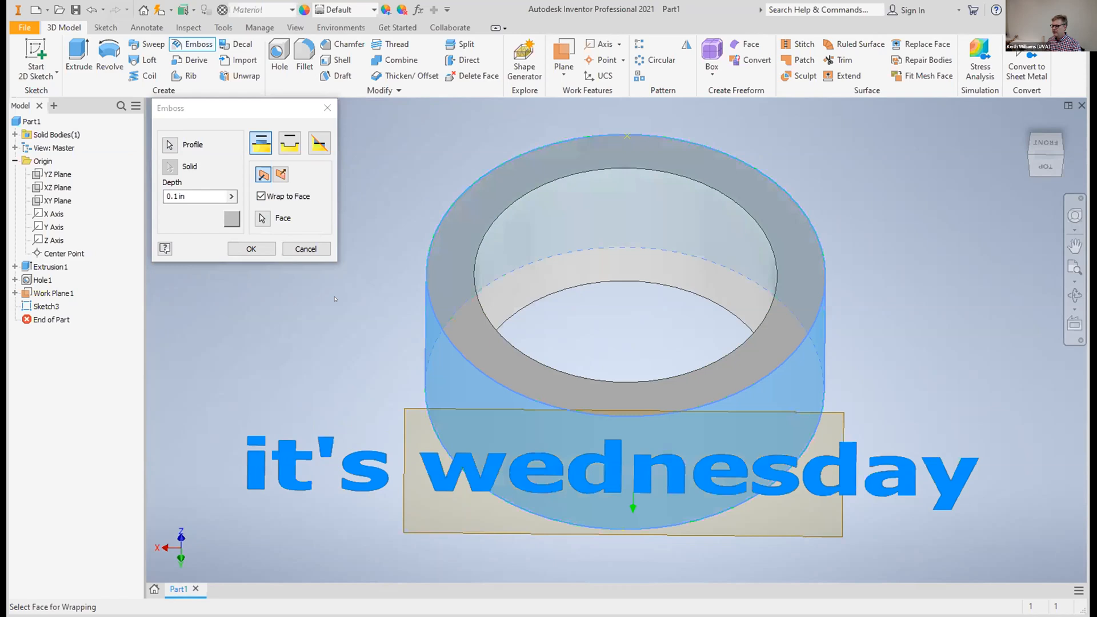
left_click(287, 150)
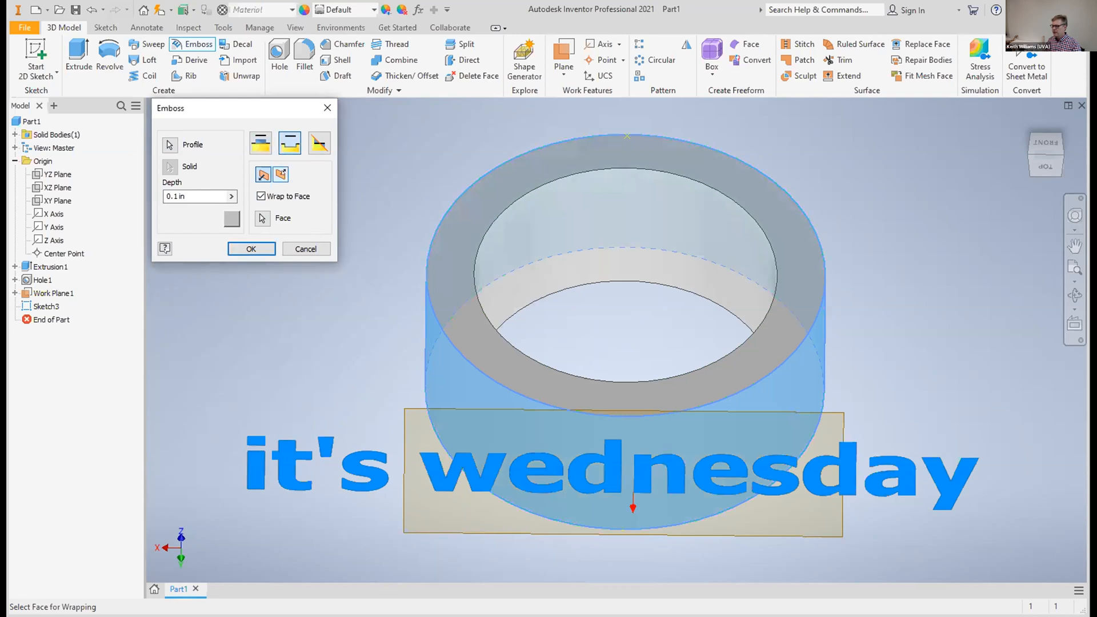
left_click(251, 248)
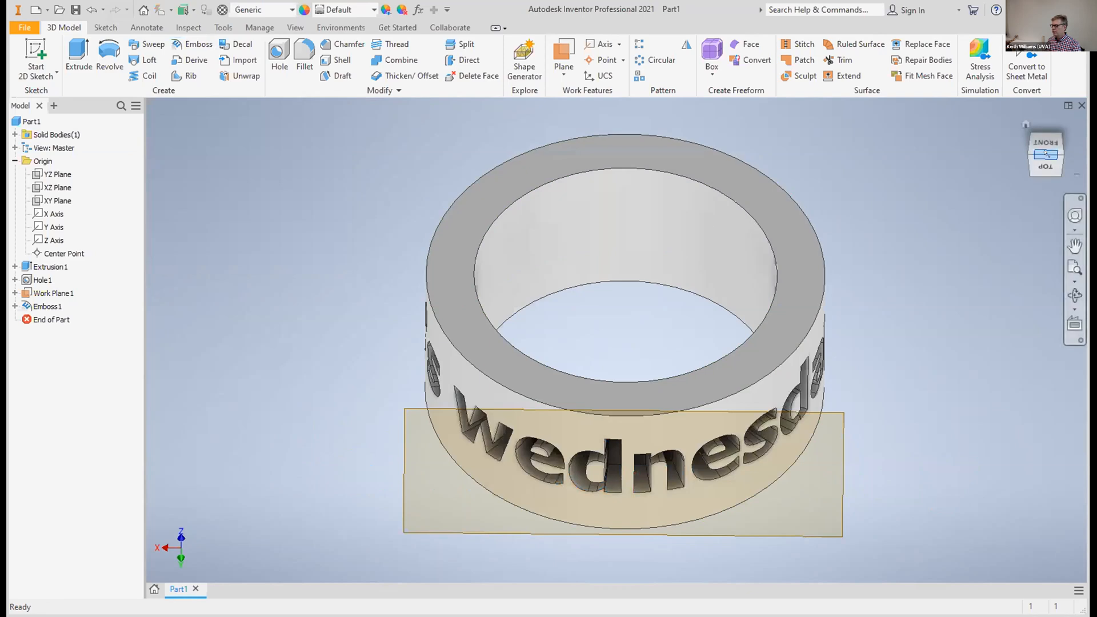
Hide the offset work plane in front of the engraved ring
mouse_move(1039, 113)
left_mouse_down()
mouse_move(1029, 83)
mouse_move(954, 83)
mouse_move(995, 106)
mouse_move(1031, 77)
mouse_move(1057, 91)
mouse_move(1043, 121)
left_mouse_up()
middle_click_drag(625, 332, 625, 426, "shift")
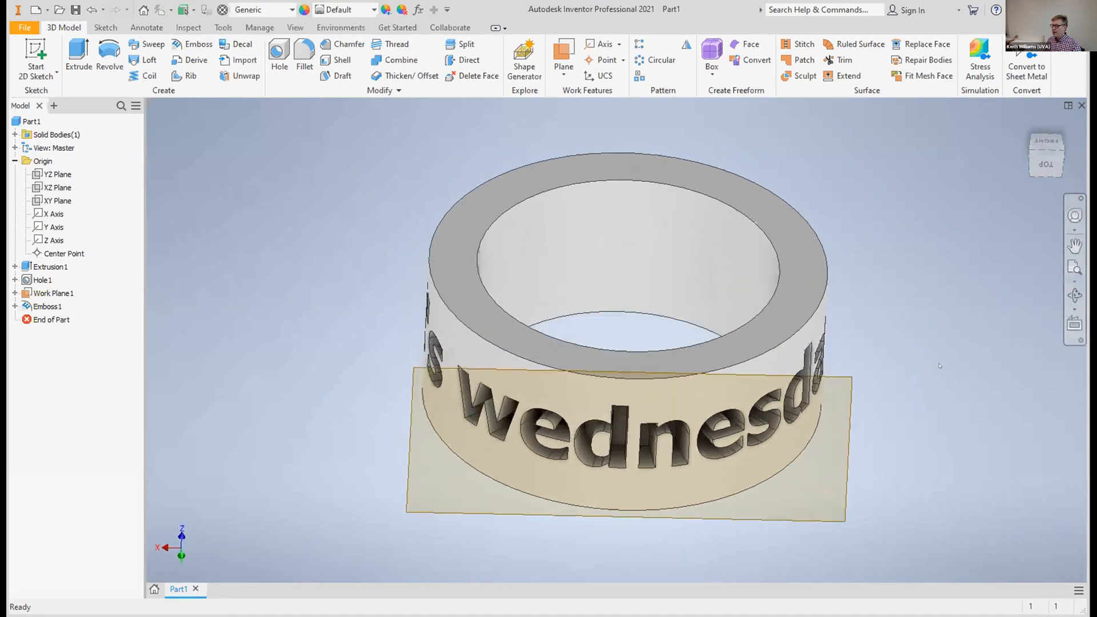
right_click(845, 493)
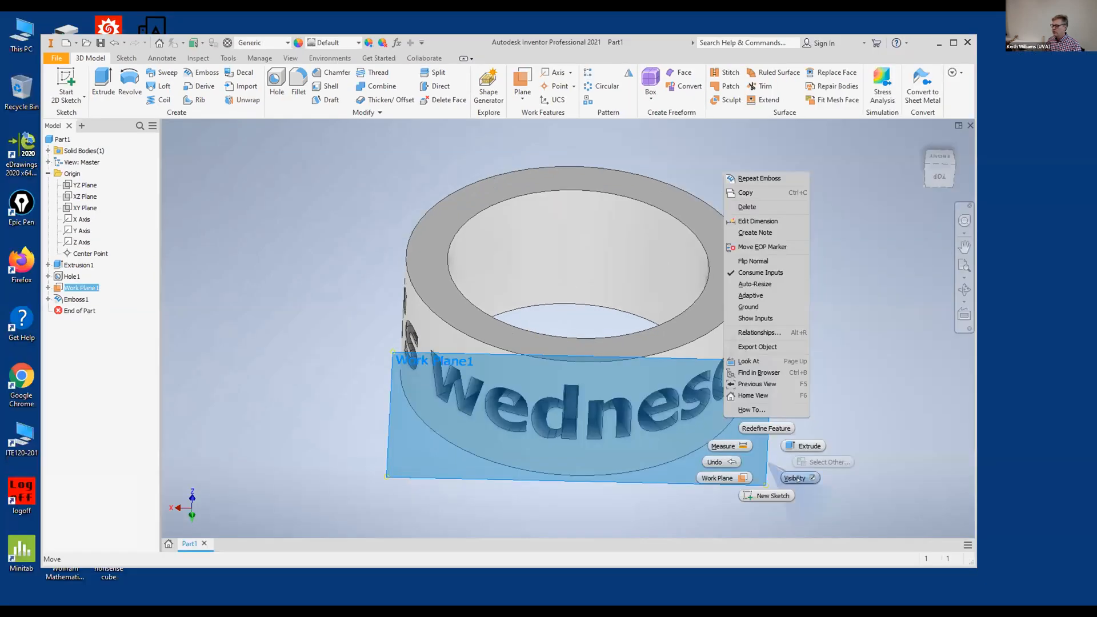
left_click(799, 479)
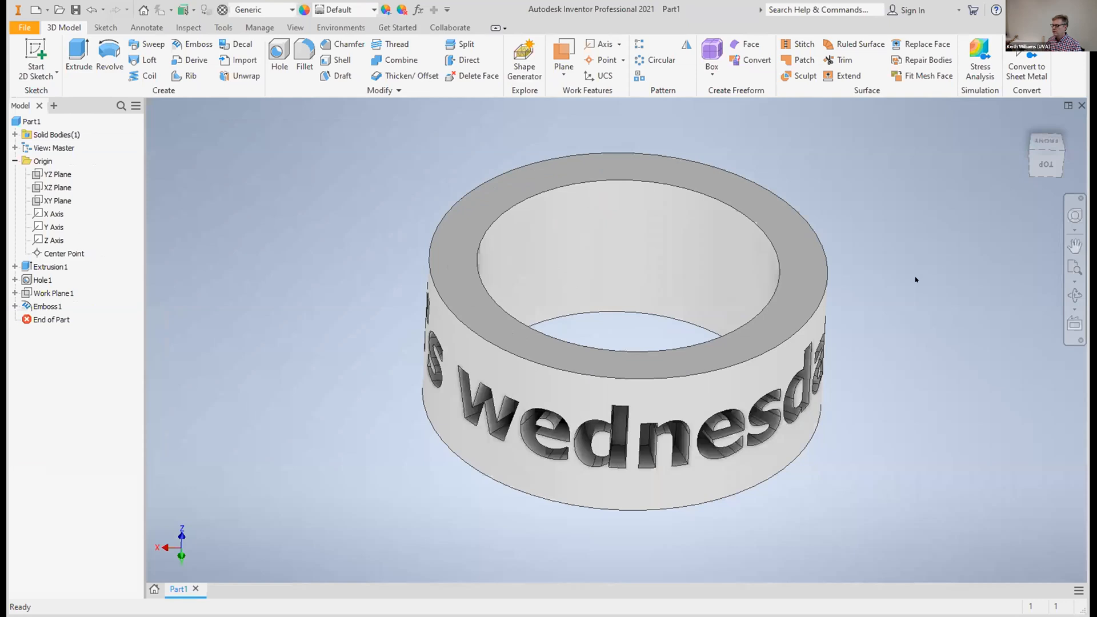
Start a constant fillet on the outer edge of the ring's upper face with a radius of 0.08 in
left_click(940, 131)
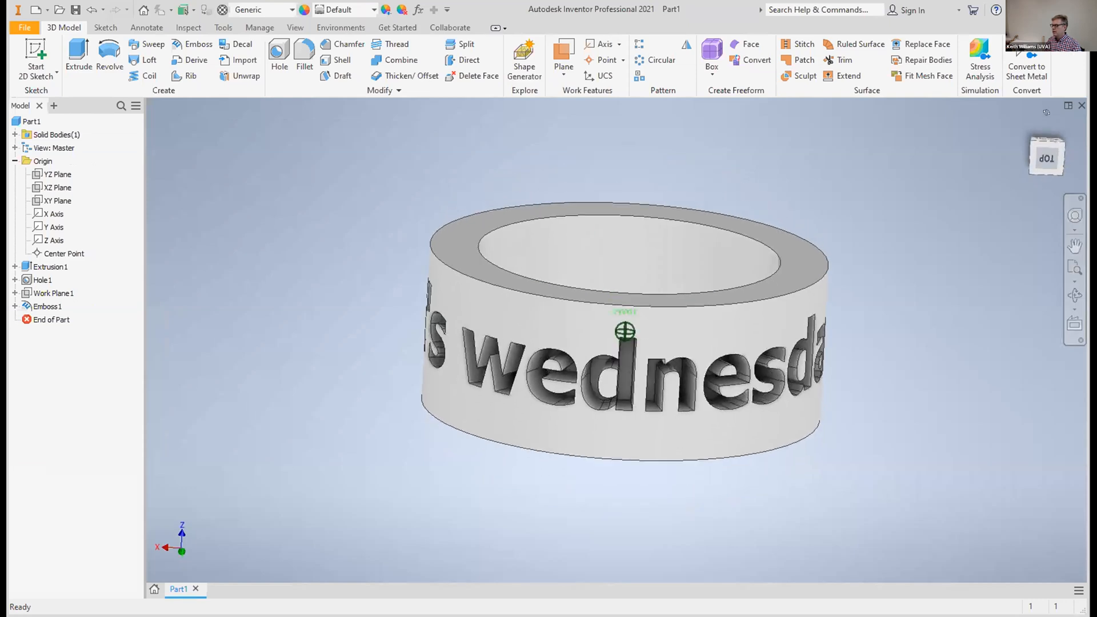
left_click_drag(1047, 112, 1049, 121)
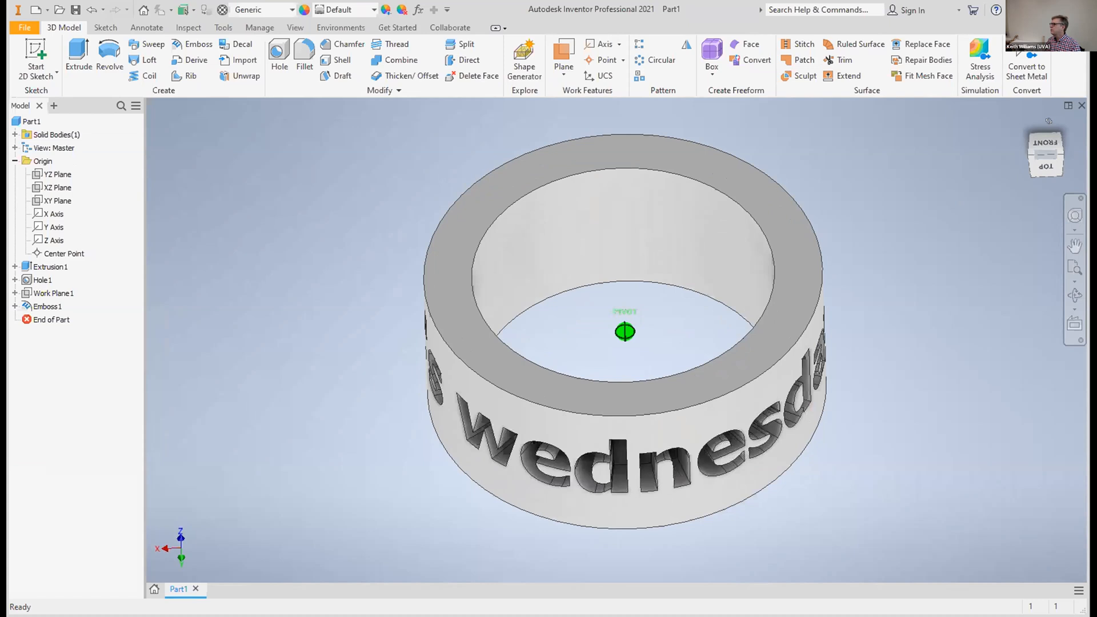
left_click_drag(1048, 122, 1049, 108)
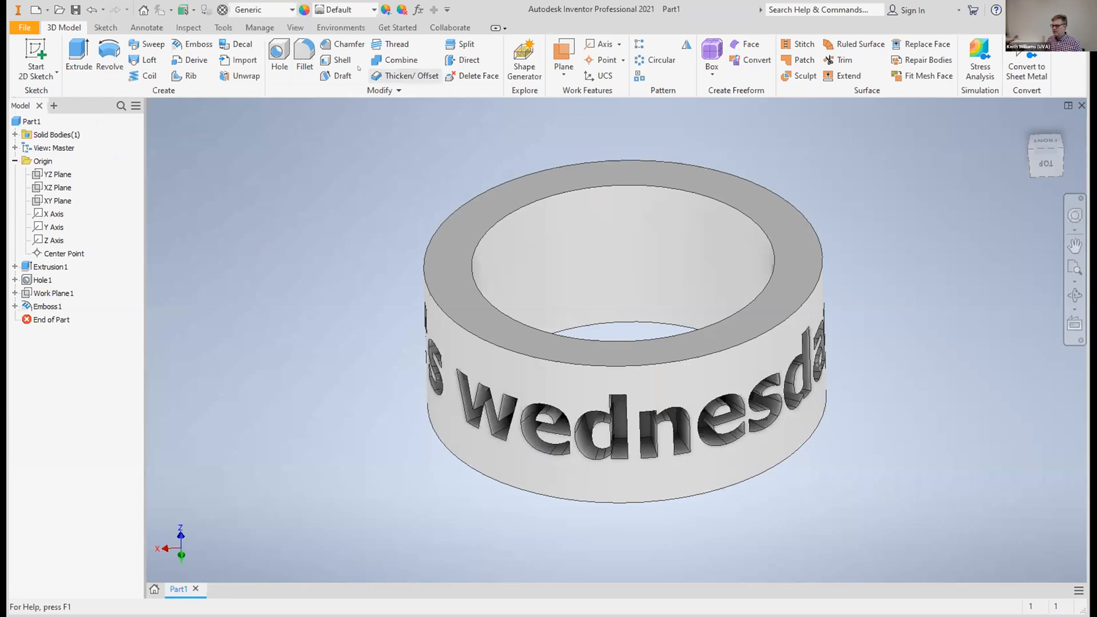
left_click(304, 54)
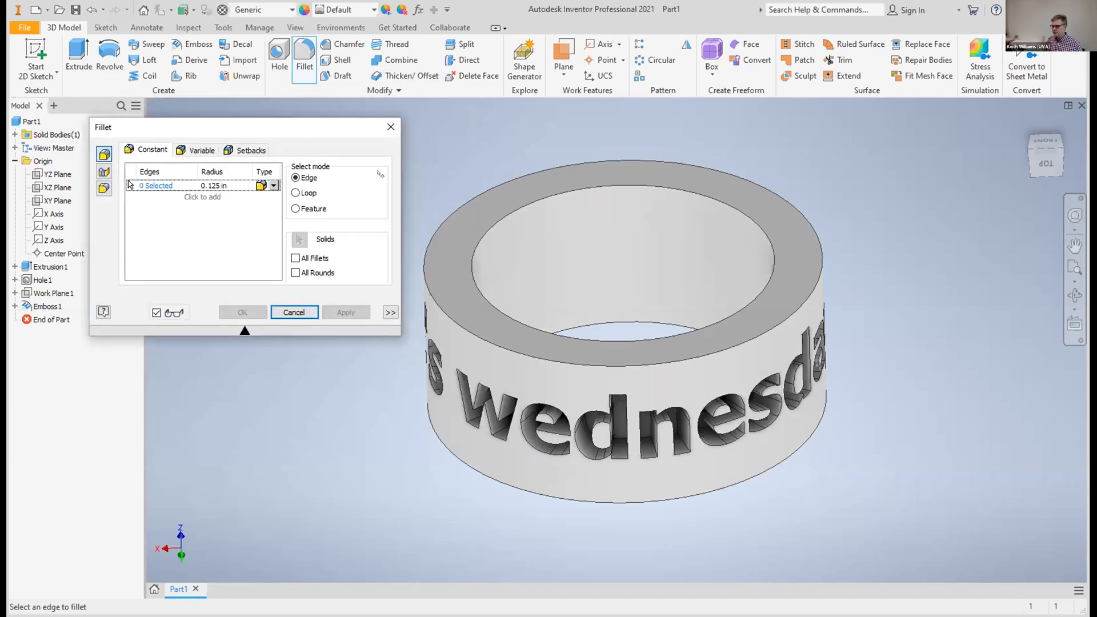
left_click(655, 363)
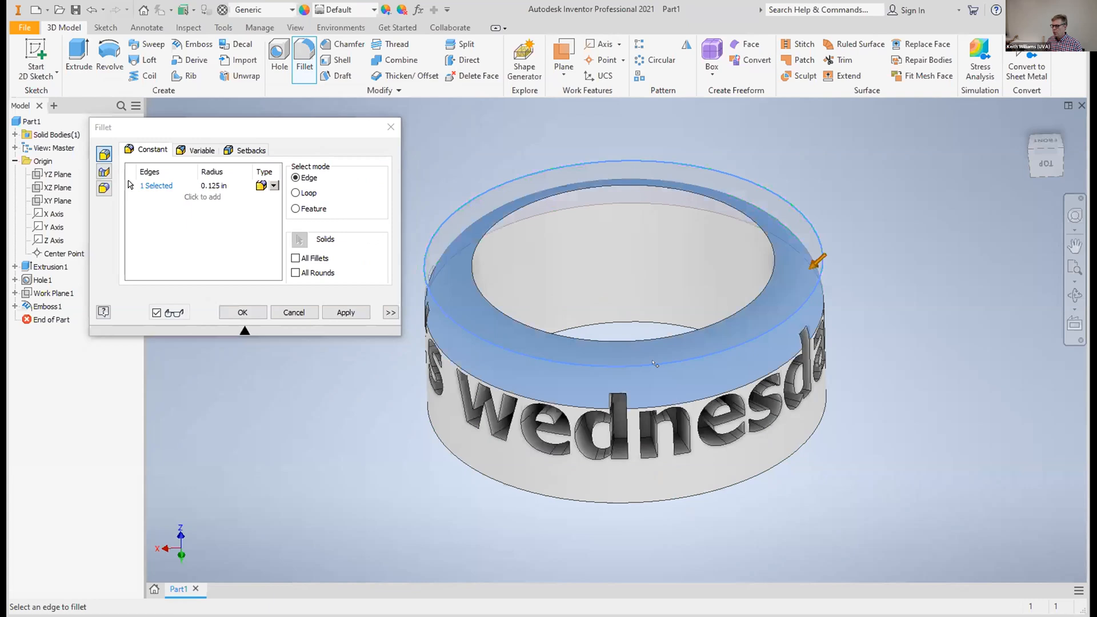
left_click(212, 185)
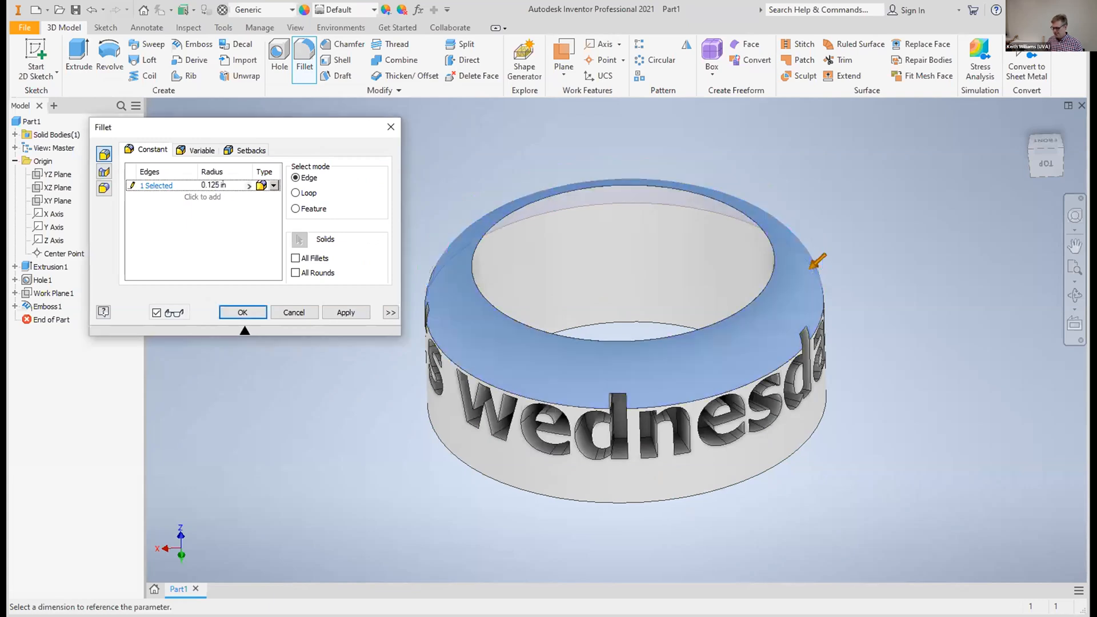
key("BackSpace")
key("BackSpace")
type("0")
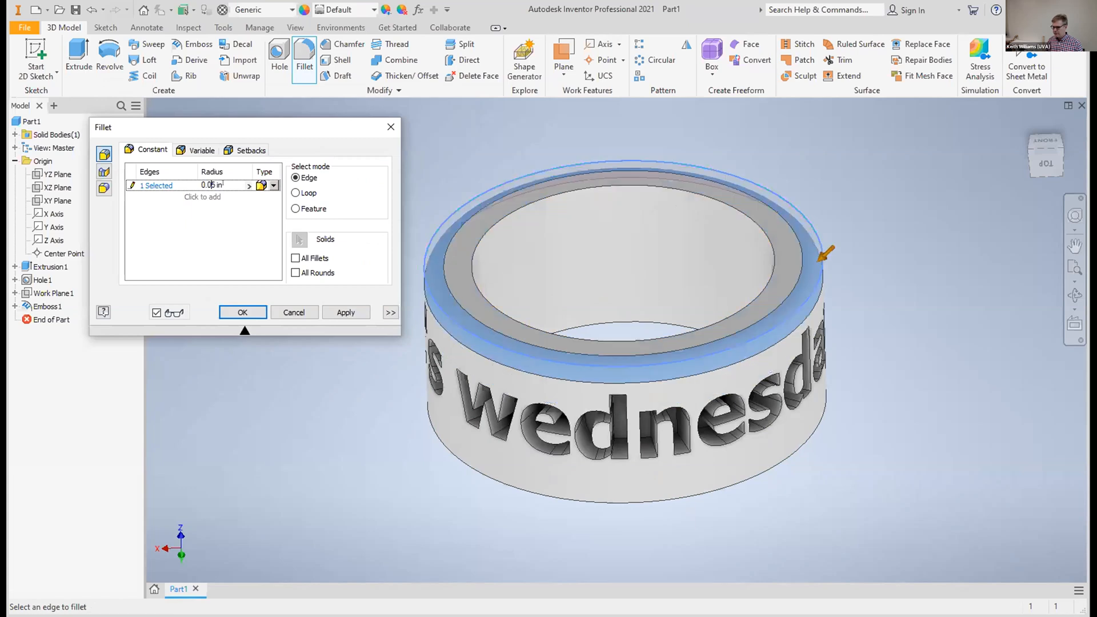
key("Delete")
type("8")
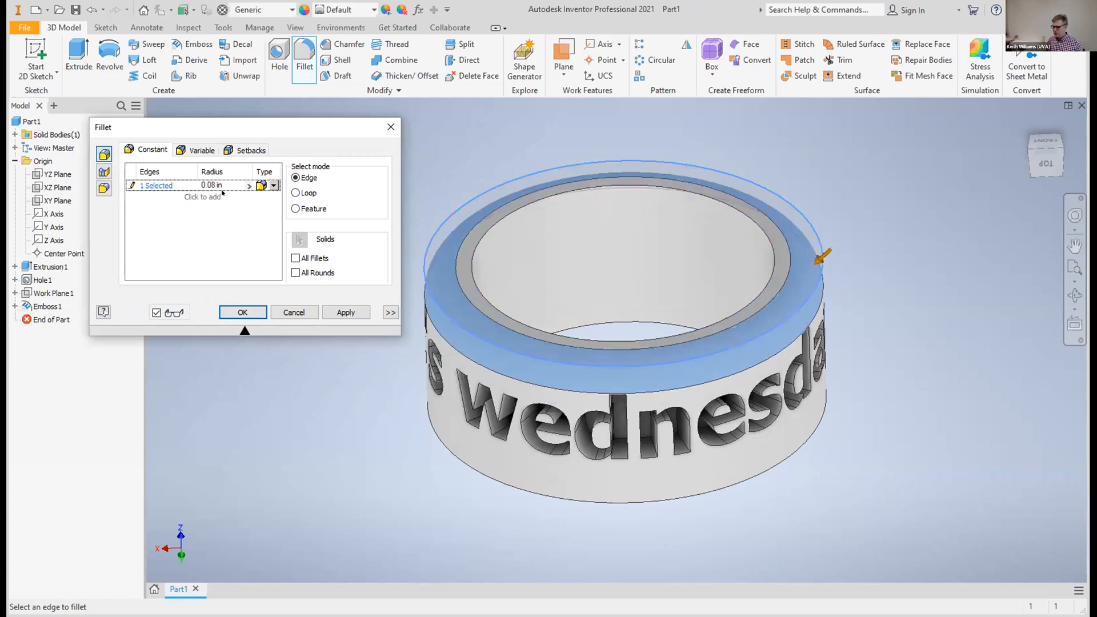
Add the upper face's inner edge to the fillet and set the radius to 0.05 in
left_click(482, 291)
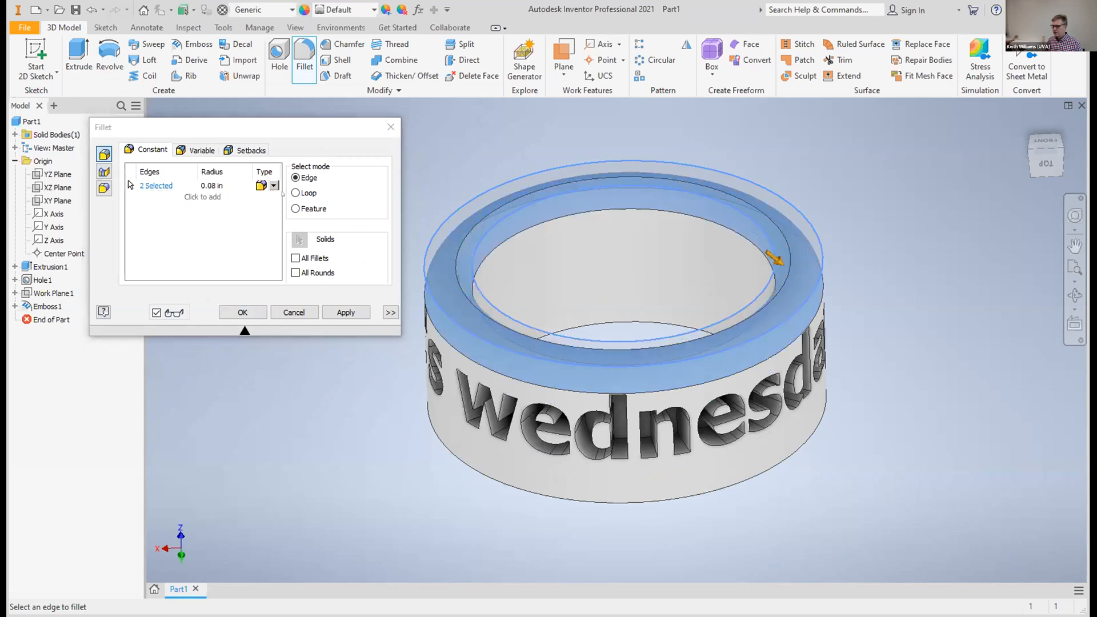
key("BackSpace")
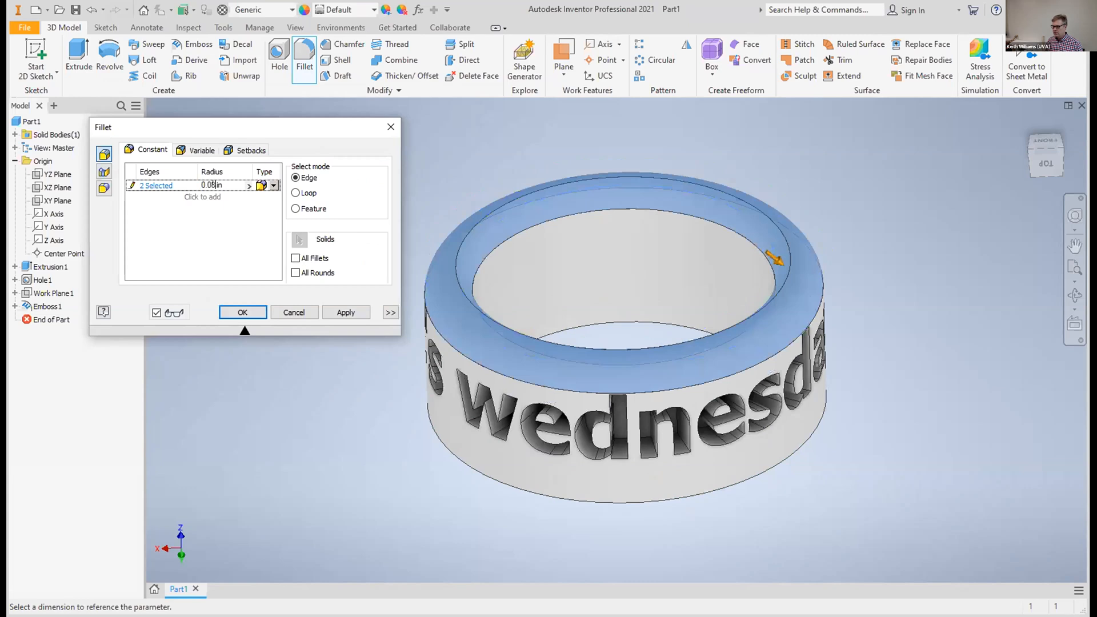
type("5")
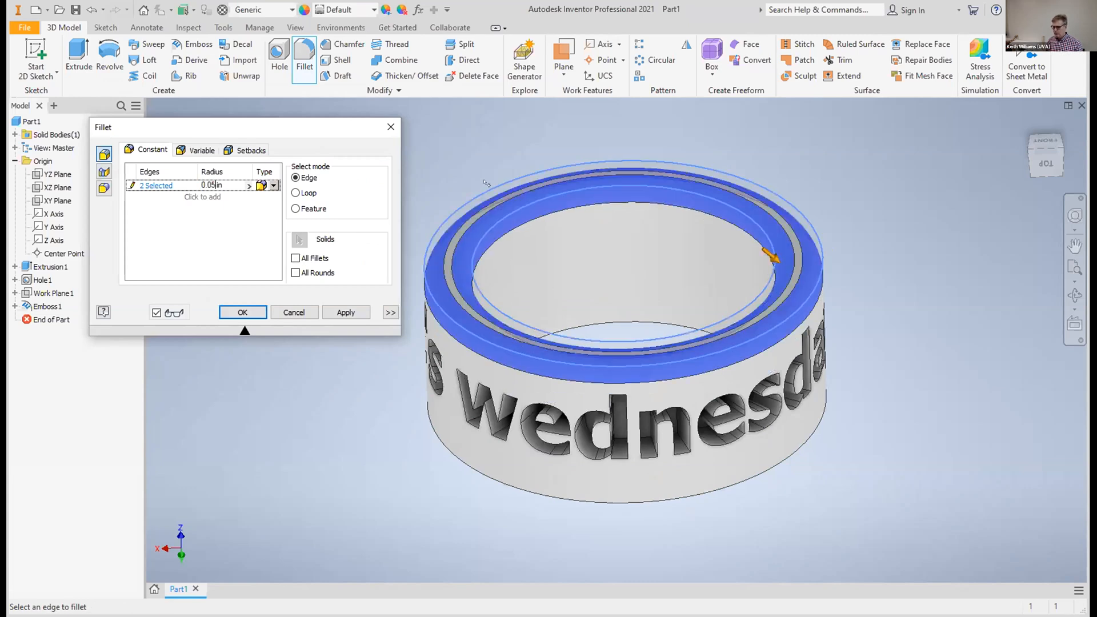
Add the outer and inner edges of the ring's opposite face to the fillet and apply it
left_click(1046, 174)
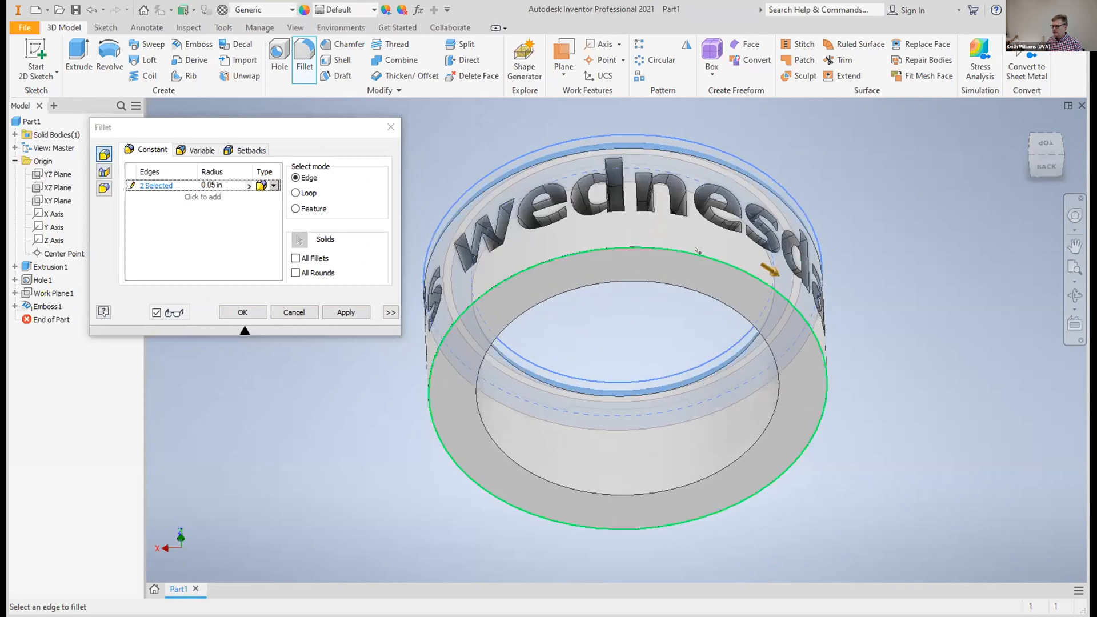
left_click(696, 251)
left_click(695, 289)
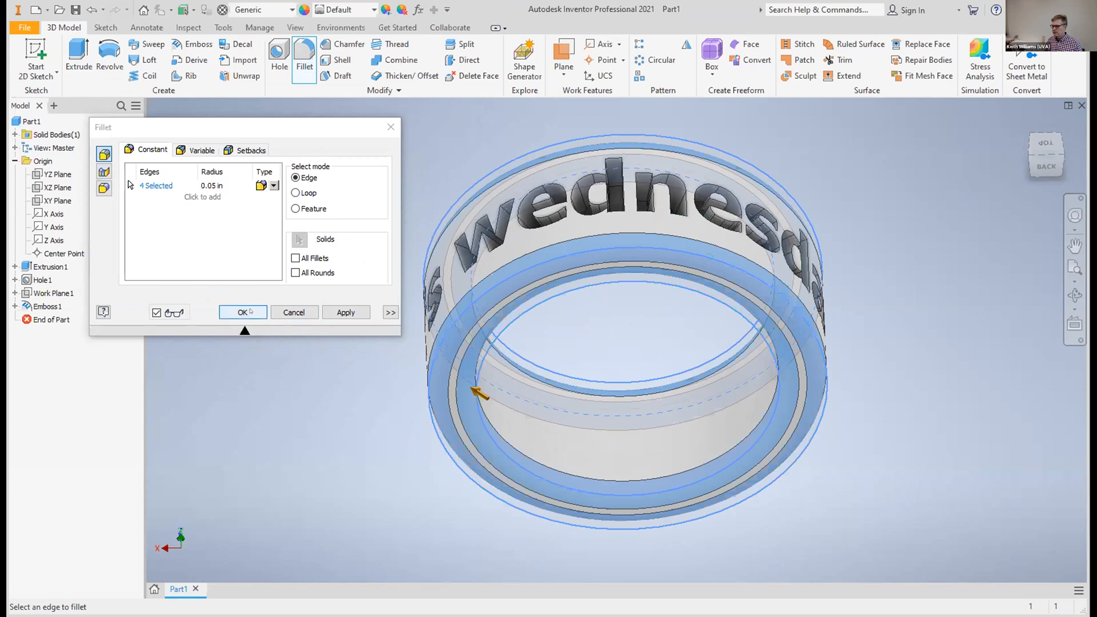
left_click(249, 311)
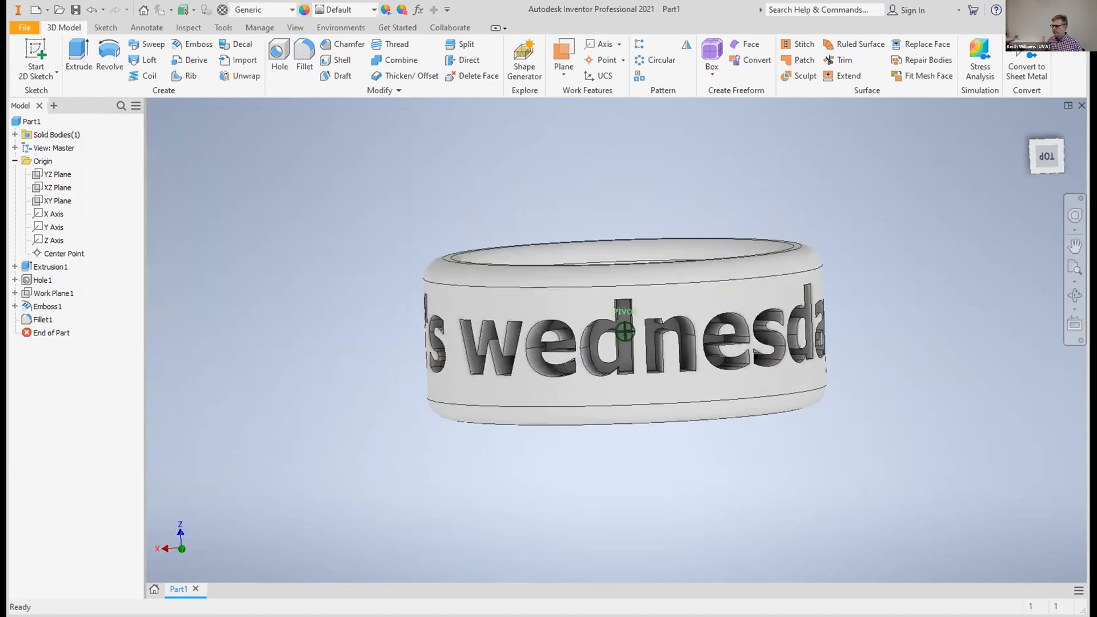
Assign the Gold material from the Inventor Material Library to the ring
mouse_move(625, 332)
middle_mouse_down("shift")
mouse_move(614, 332)
mouse_move(657, 331)
mouse_move(643, 285)
mouse_move(625, 284)
mouse_move(637, 284)
mouse_move(635, 317)
middle_mouse_up("shift")
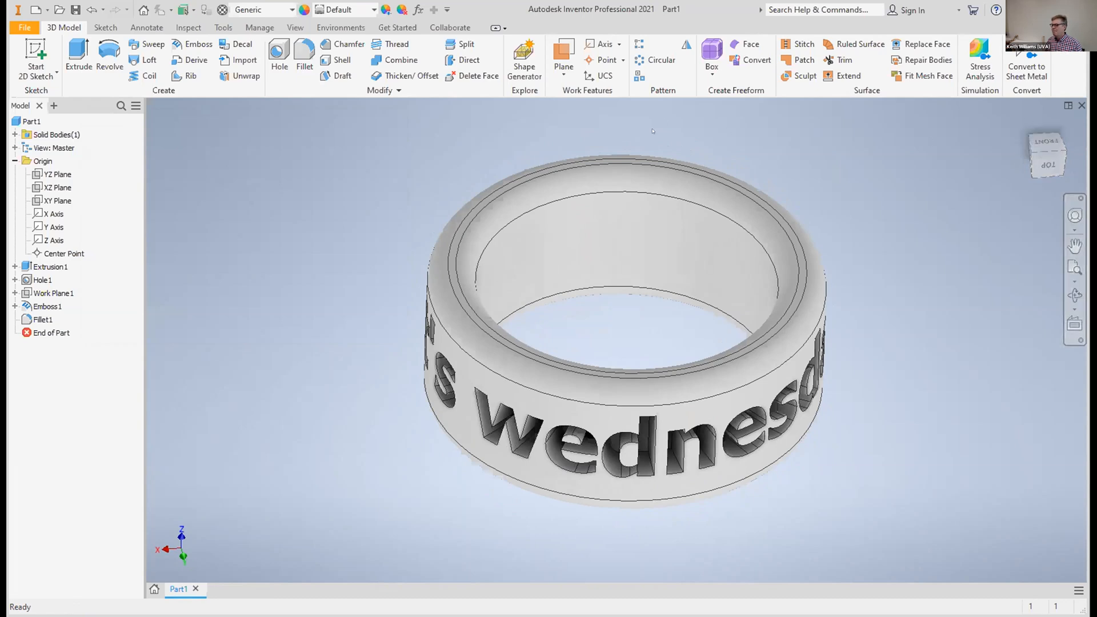
left_click(188, 28)
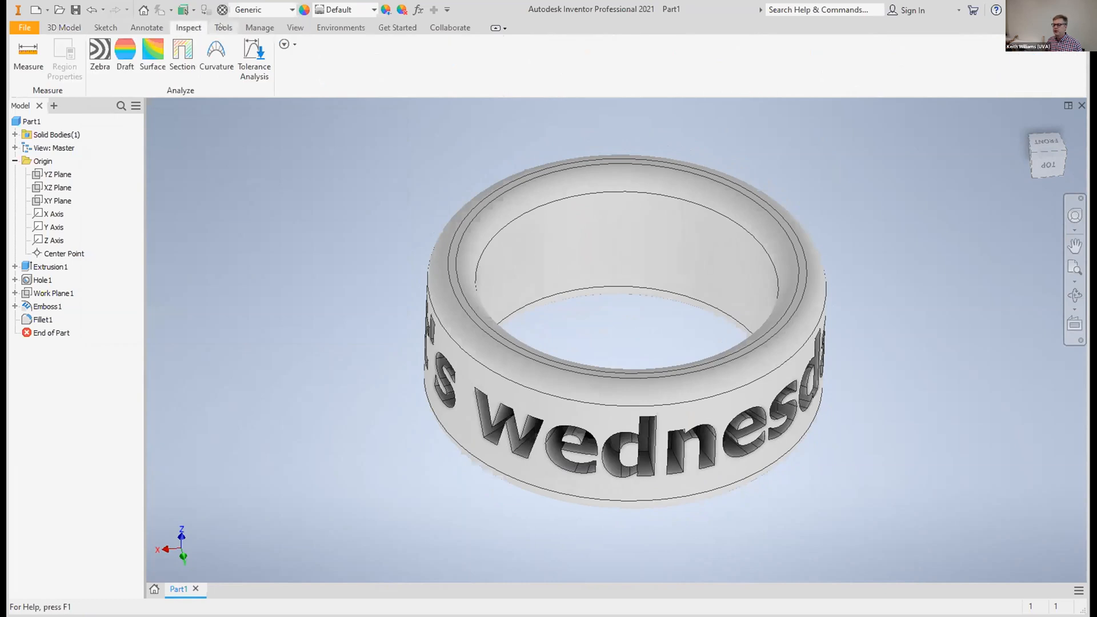
left_click(223, 28)
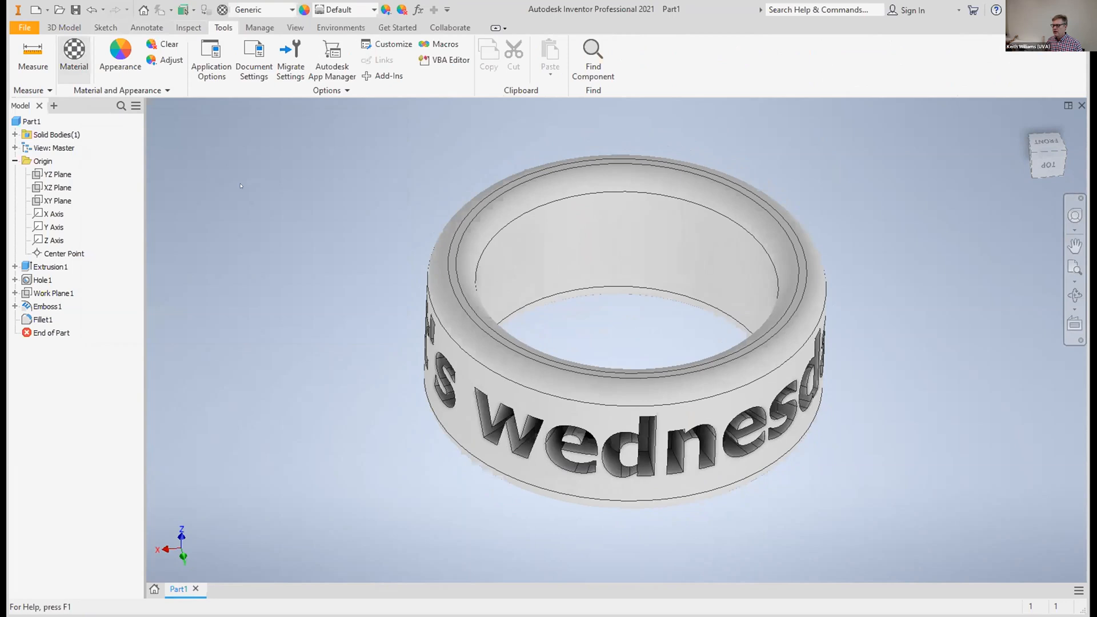
left_click(74, 52)
scroll(505, 312, "down", 5)
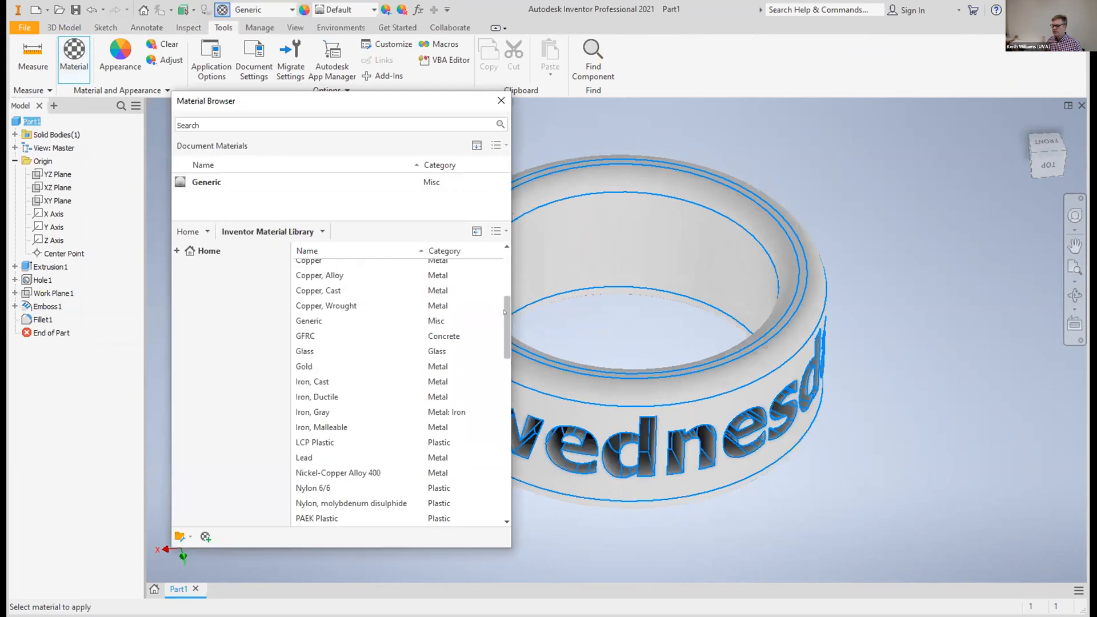
scroll(505, 312, "down", 4)
scroll(496, 353, "up", 3)
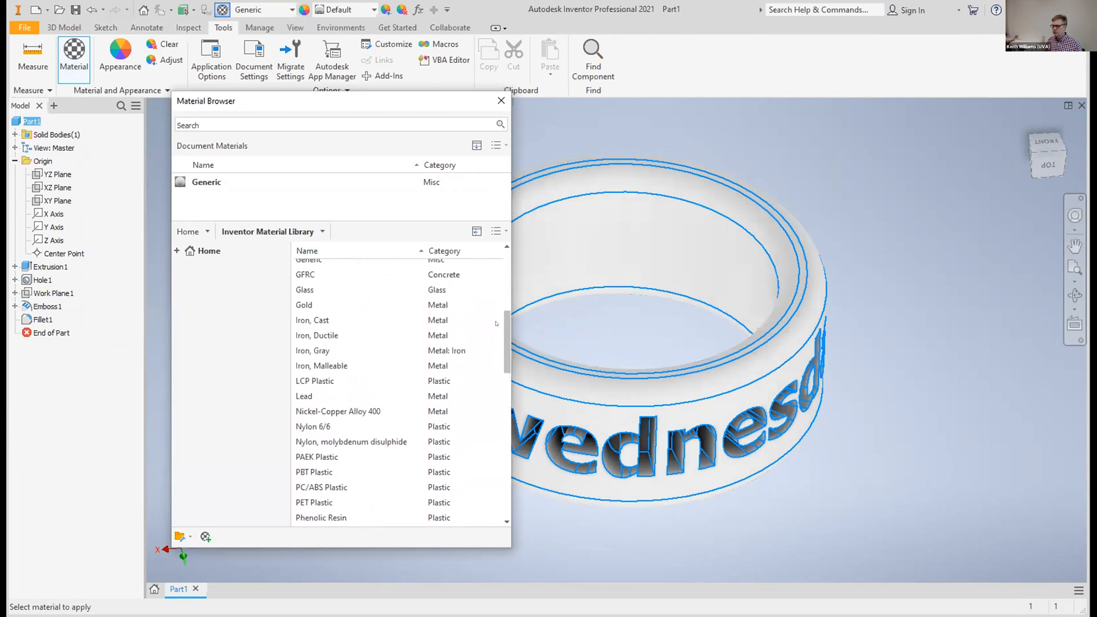
left_click(429, 310)
left_click(480, 310)
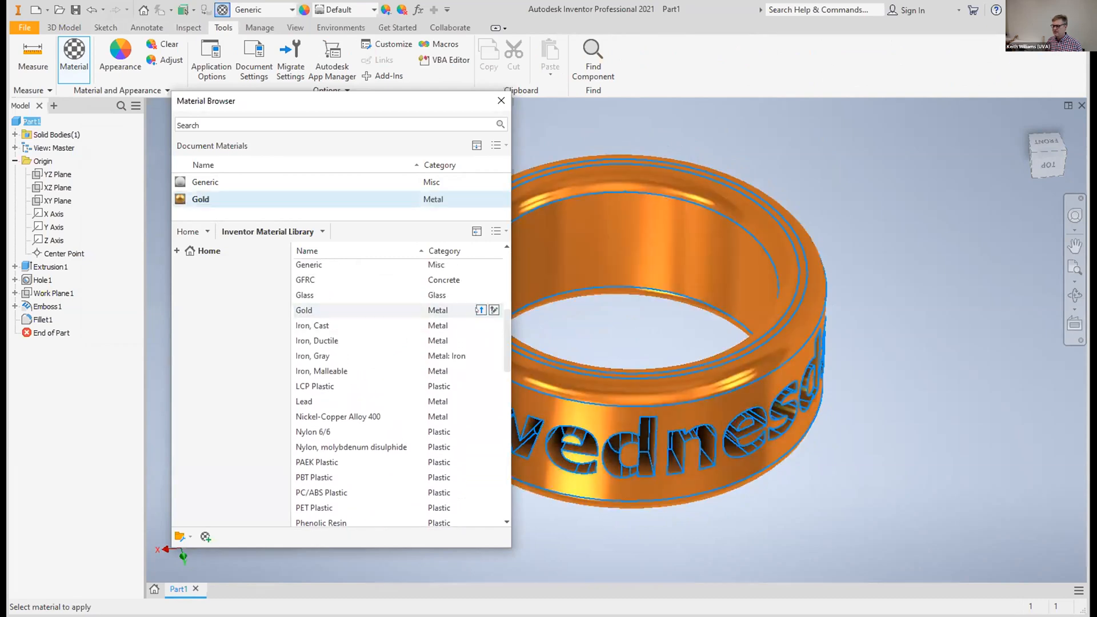
Apply the library's Gold material to the ring using the document's local copy, and close the Material Browser
left_click(478, 310)
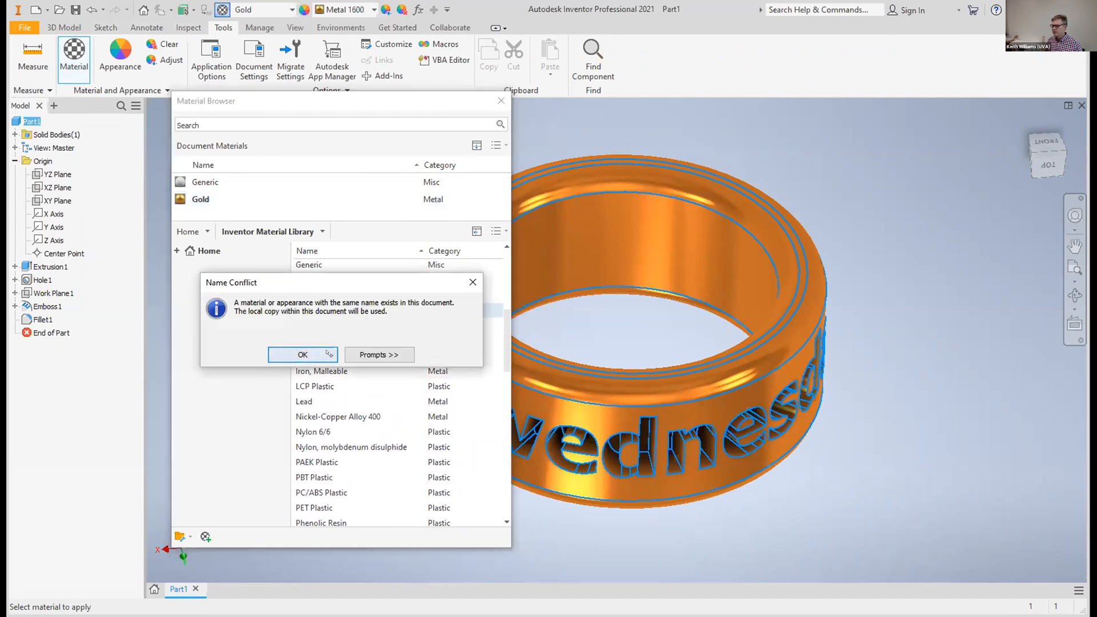
left_click(328, 354)
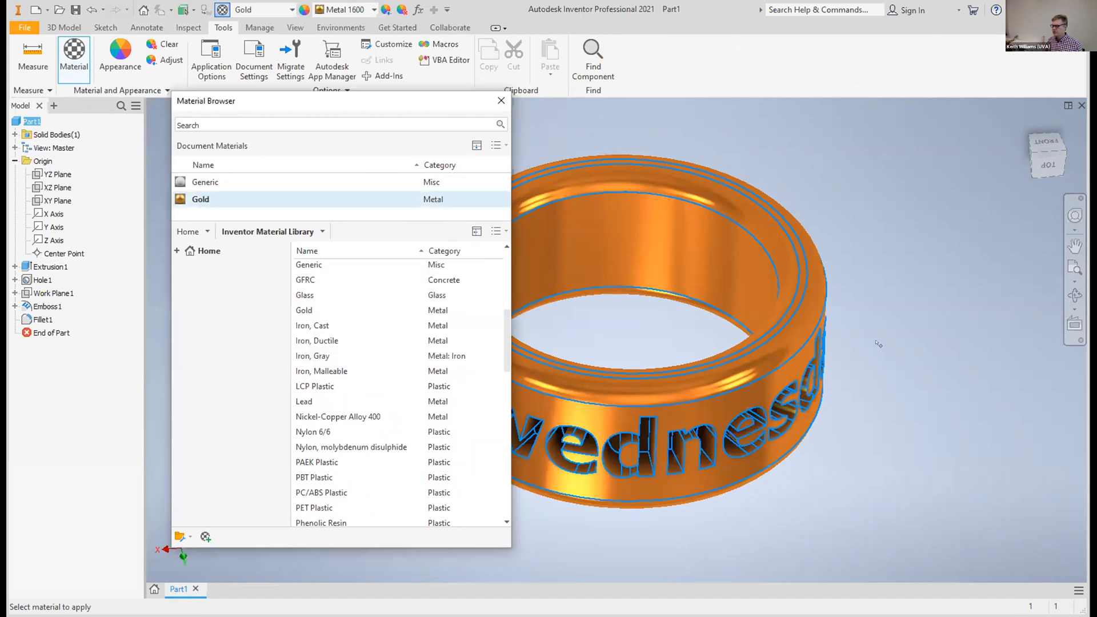
left_click(503, 99)
mouse_move(1049, 157)
left_mouse_down()
mouse_move(1047, 130)
mouse_move(1045, 153)
mouse_move(1046, 131)
mouse_move(1045, 143)
left_mouse_up()
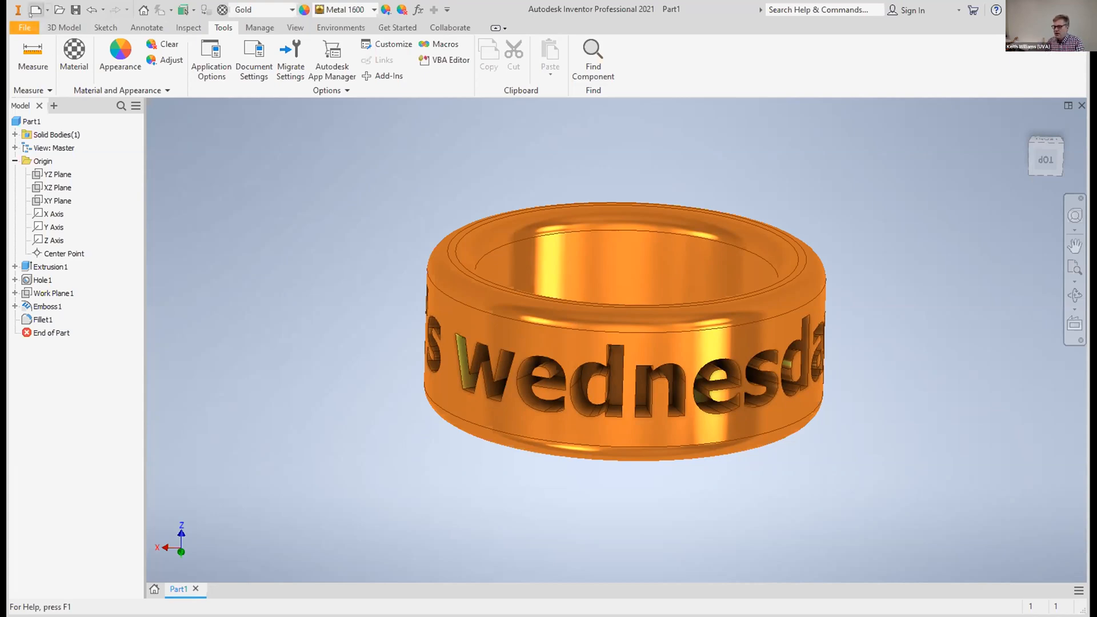
Create a new inch part from the Standard.ipt template
left_click(21, 27)
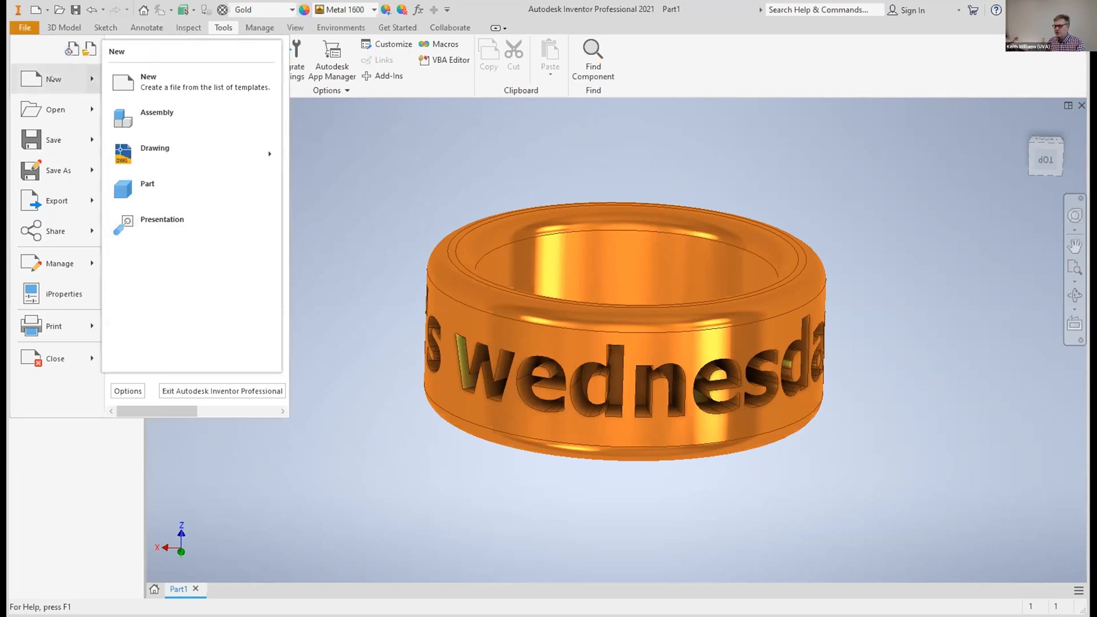
left_click(51, 78)
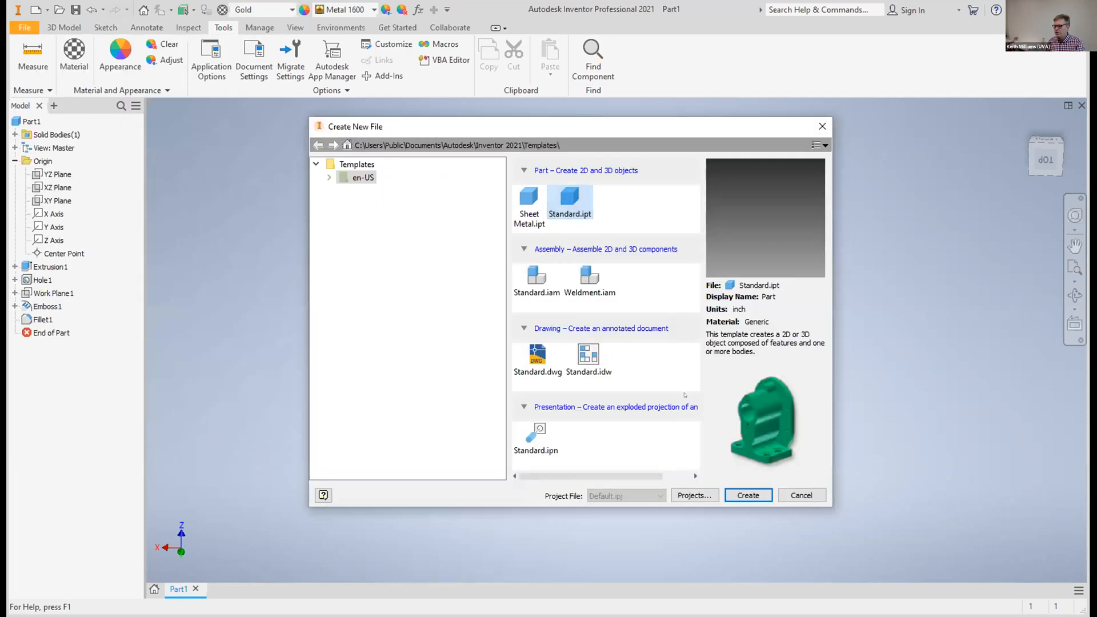
left_click(743, 496)
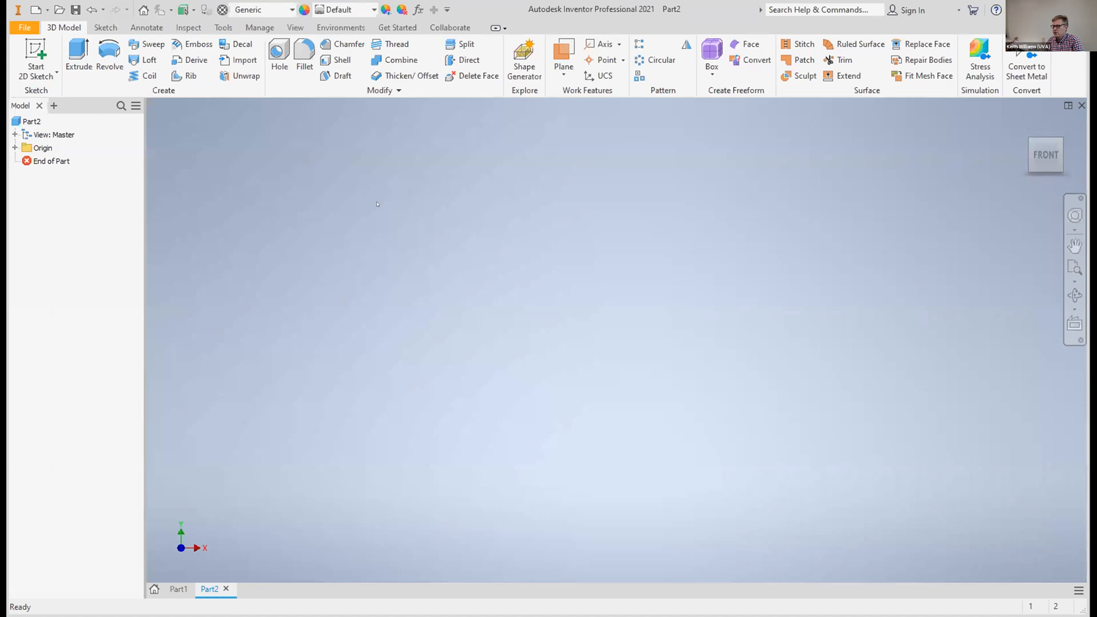
Sketch a circle about 0.21 in in diameter on the XZ plane, centered on the horizontal axis away from the origin, and finish the sketch
key("s")
left_click(595, 392)
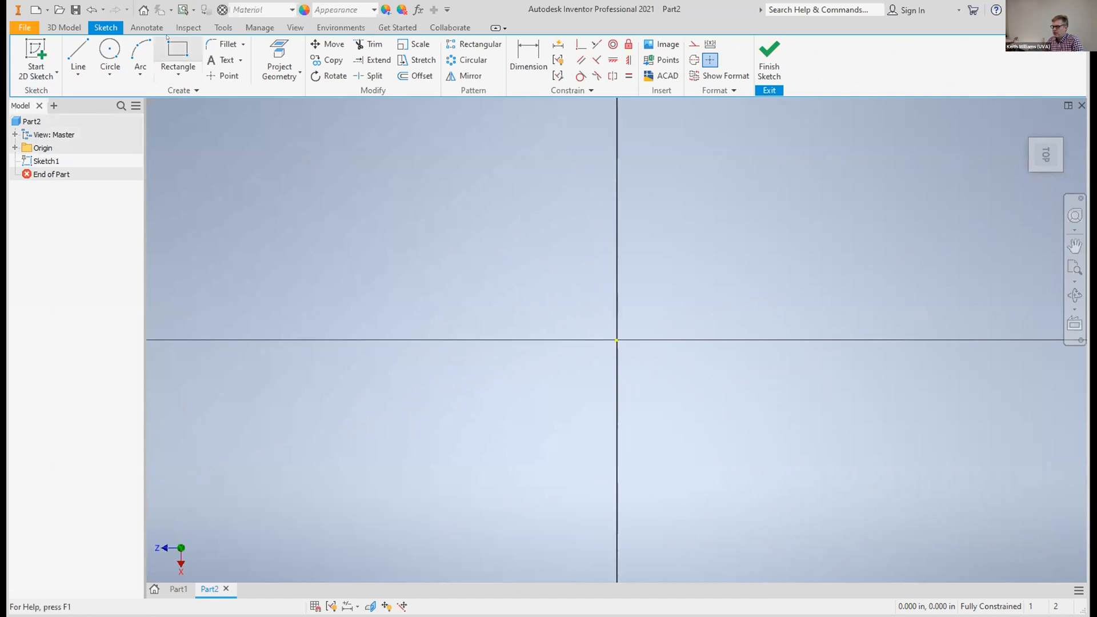
left_click(110, 54)
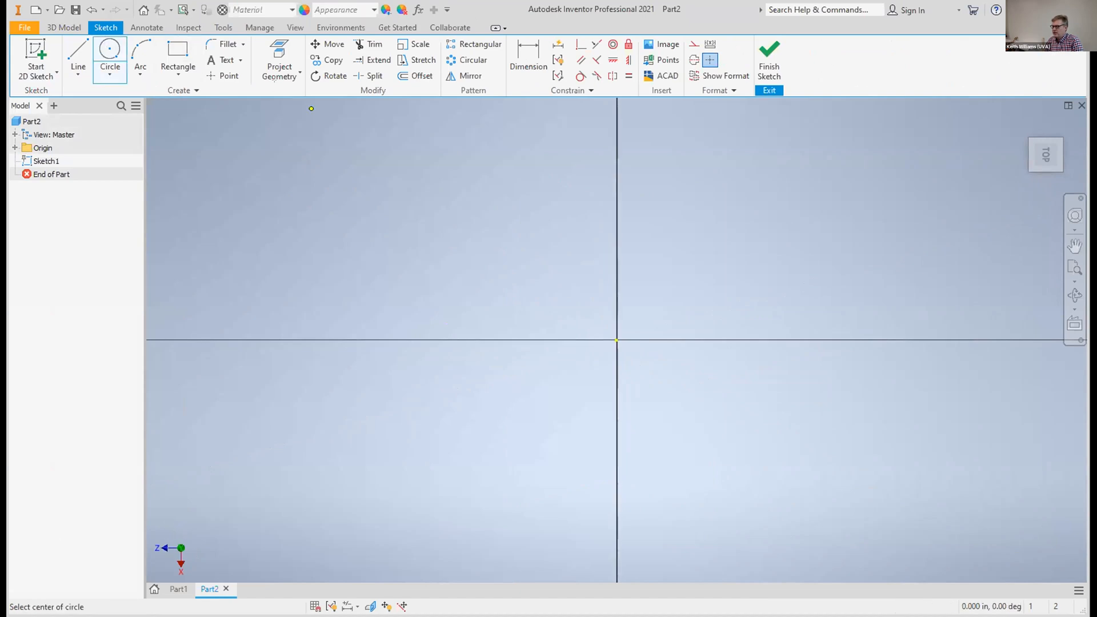
left_click(804, 341)
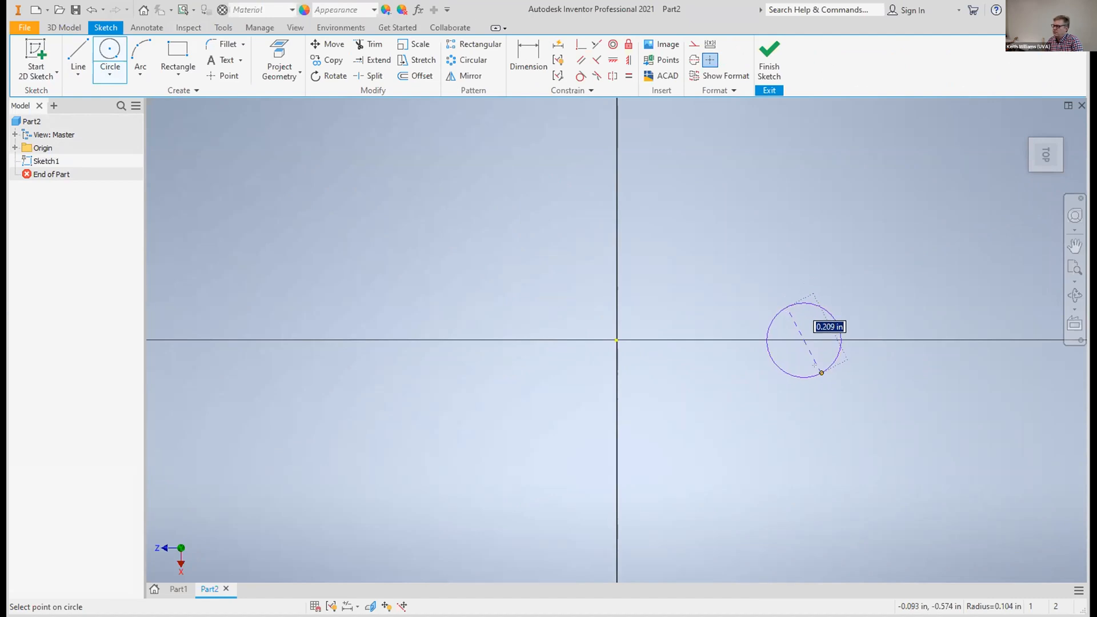
left_click(821, 373)
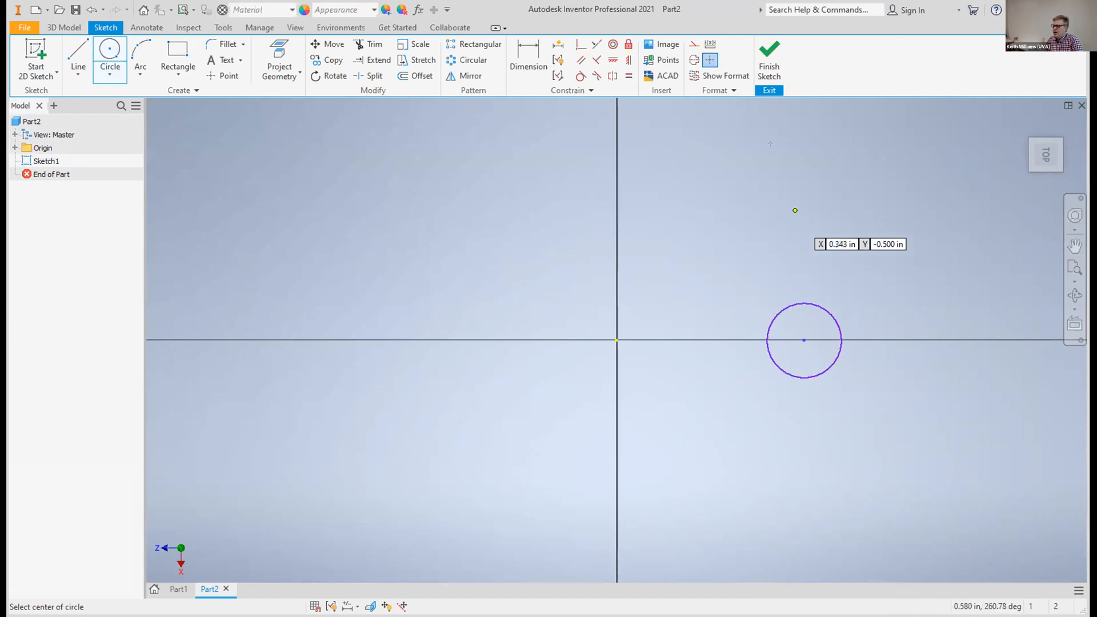
left_click(769, 56)
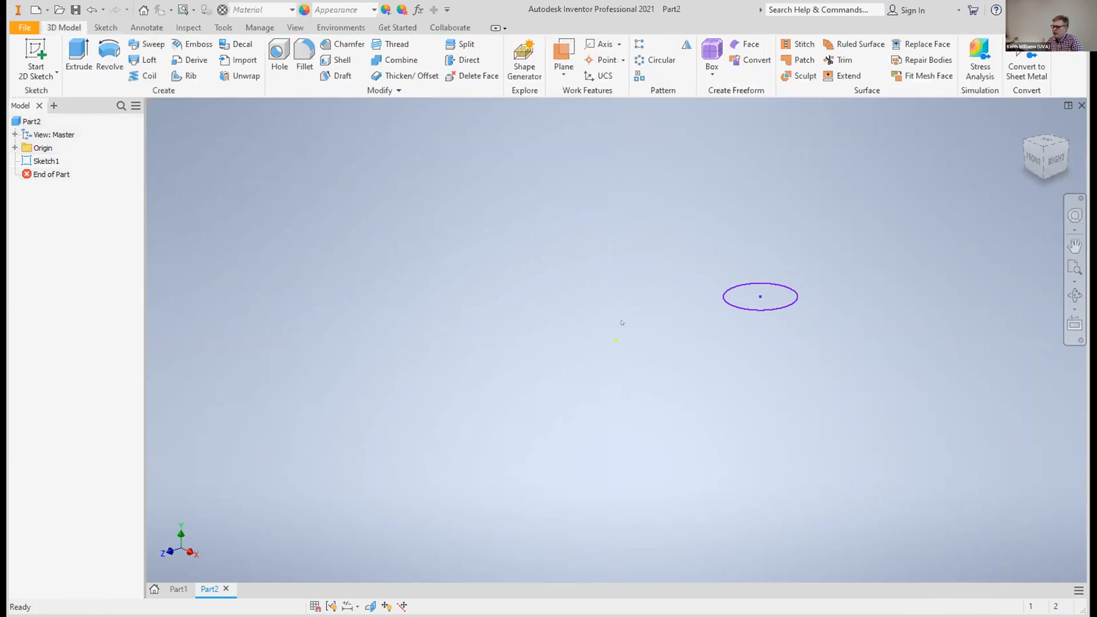
Revolve the circle a full 360 degrees around the origin's X axis to form a round ring
left_click(13, 147)
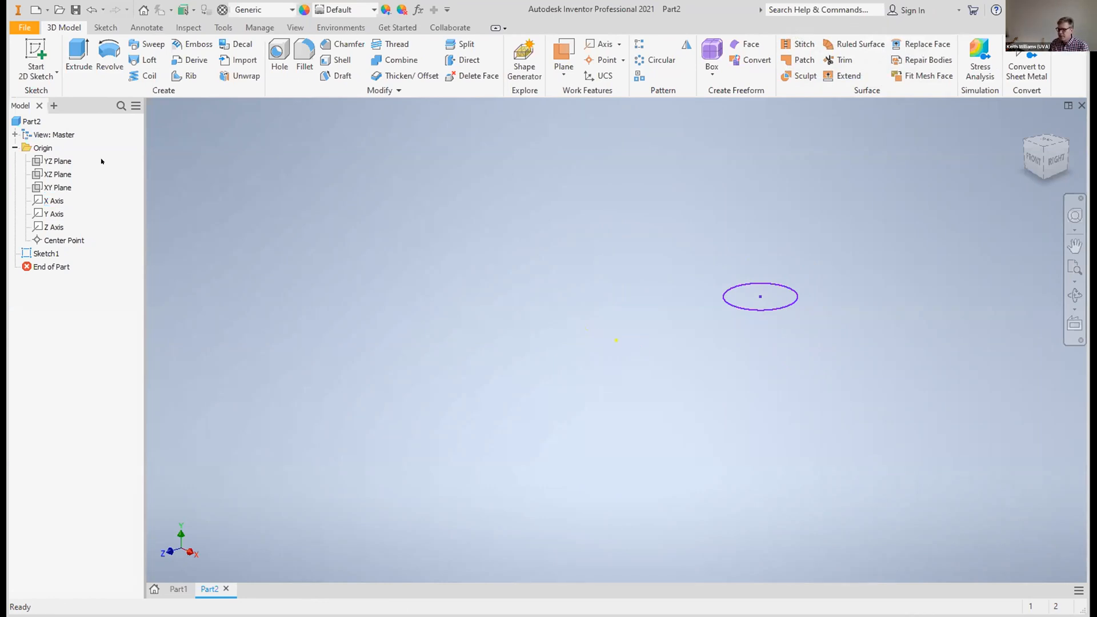
left_click(104, 49)
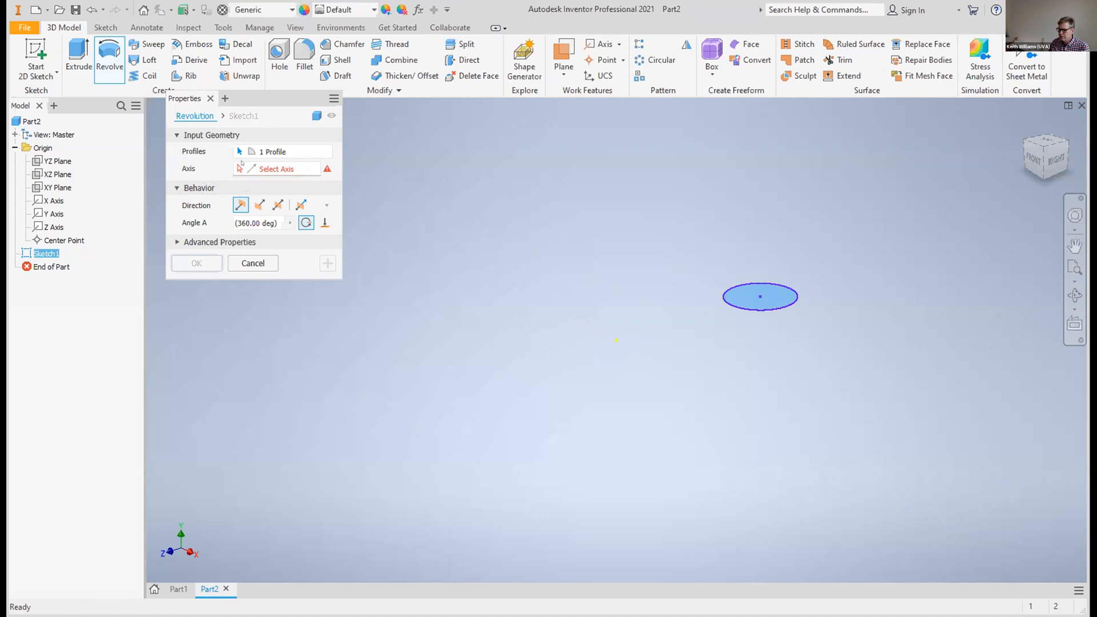
left_click(44, 199)
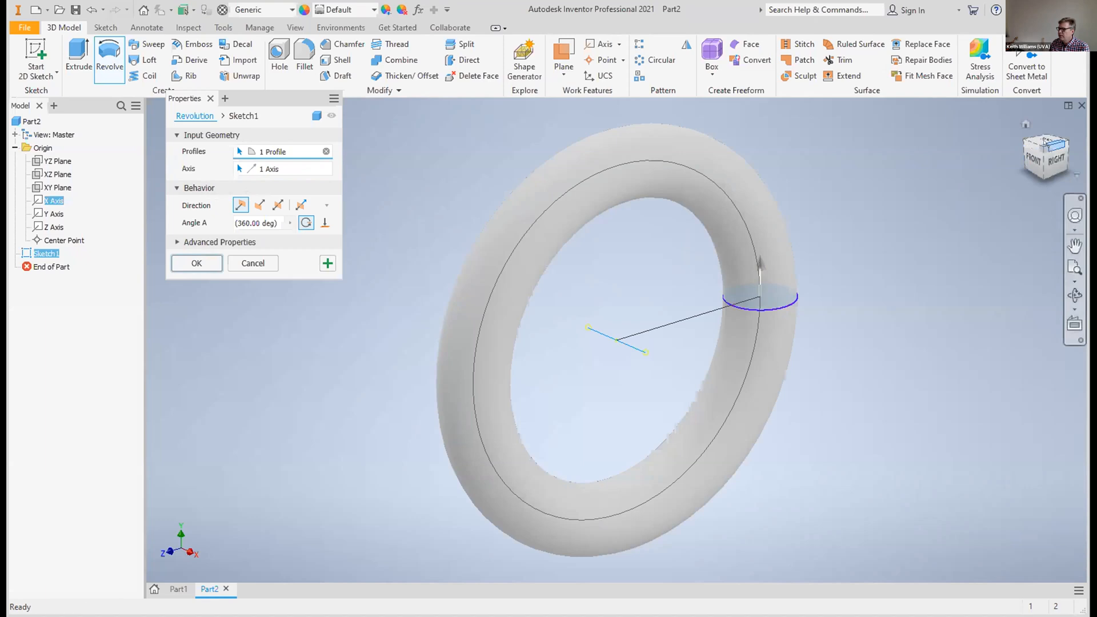
mouse_move(1045, 142)
left_mouse_down()
mouse_move(1053, 155)
mouse_move(1039, 155)
mouse_move(1037, 175)
mouse_move(1035, 165)
left_mouse_up()
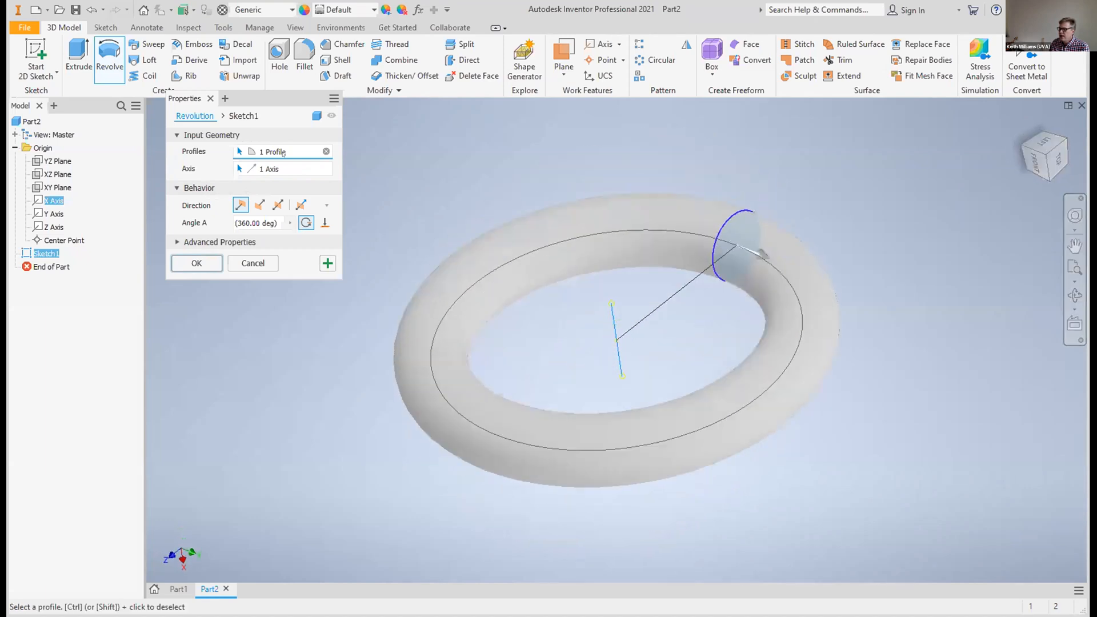
left_click(197, 264)
mouse_move(1043, 151)
left_mouse_down()
mouse_move(1041, 101)
mouse_move(1050, 134)
mouse_move(1048, 150)
mouse_move(1023, 112)
mouse_move(1023, 71)
mouse_move(1023, 112)
left_mouse_up()
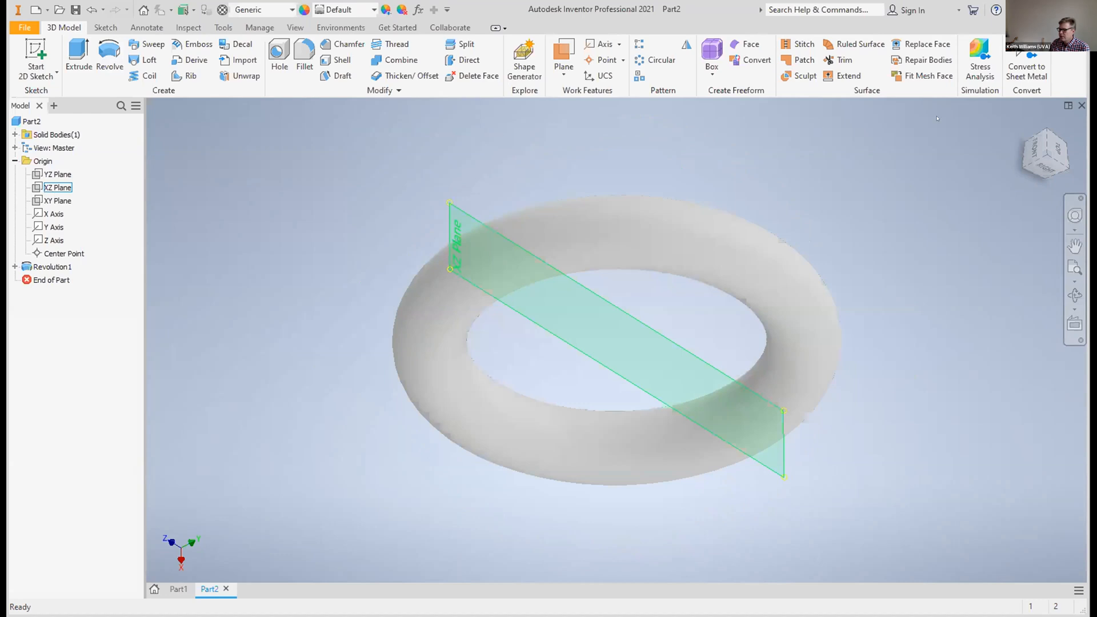
Start a work plane offset from the XZ plane and pull it out to 0.5625 in through the ring's outer side
left_click(1045, 166)
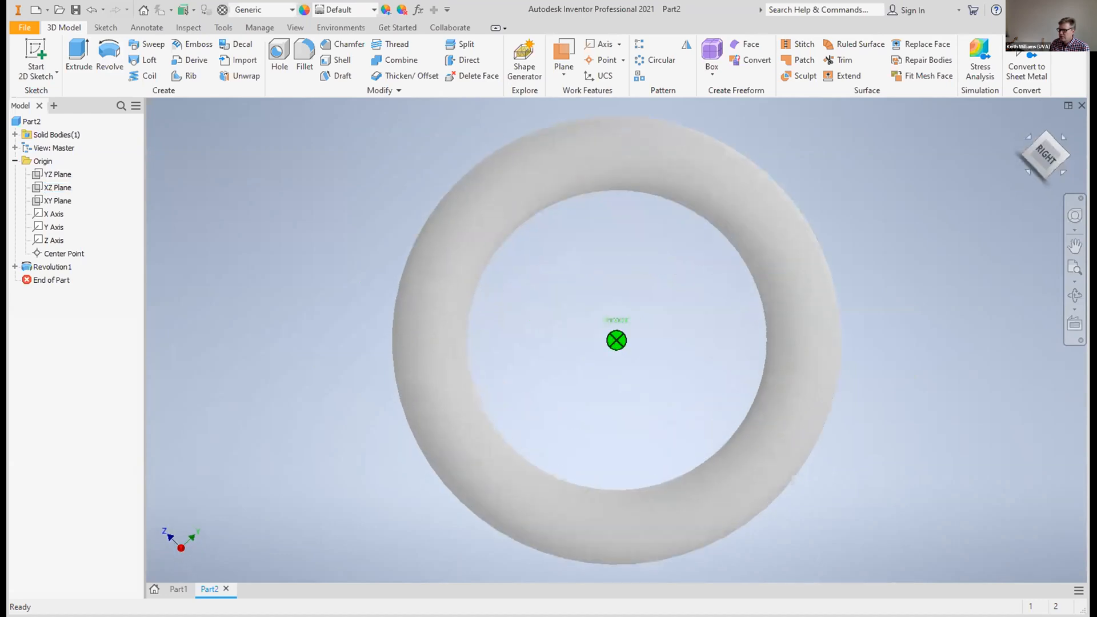
mouse_move(617, 366)
middle_mouse_down("shift")
mouse_move(617, 257)
mouse_move(616, 286)
middle_mouse_up("shift")
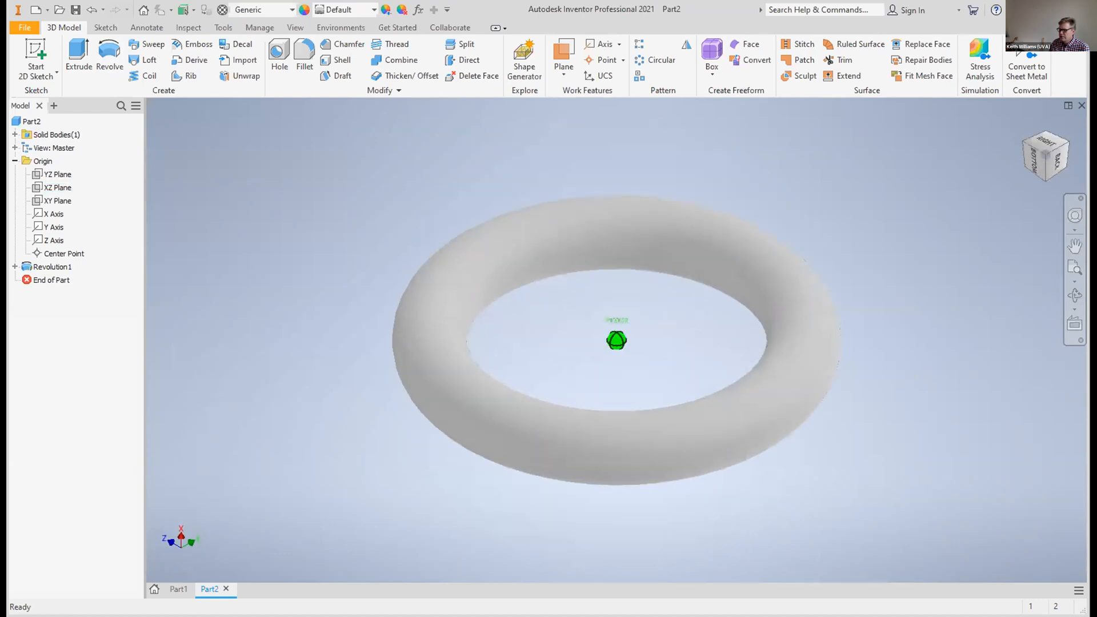
left_click(57, 187)
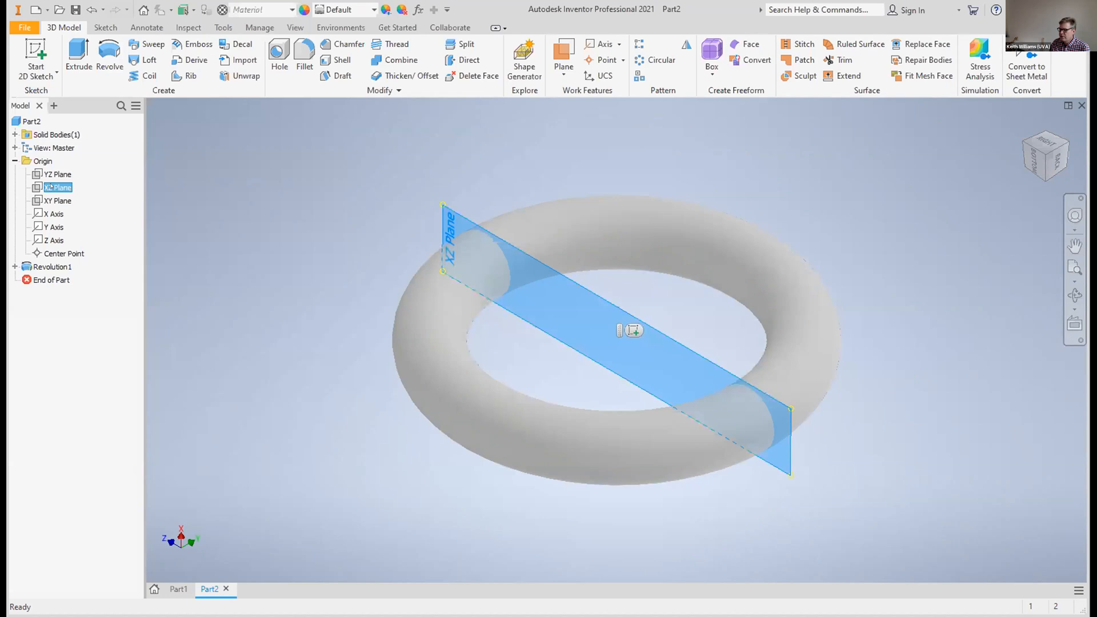
left_click(565, 68)
left_click(469, 127)
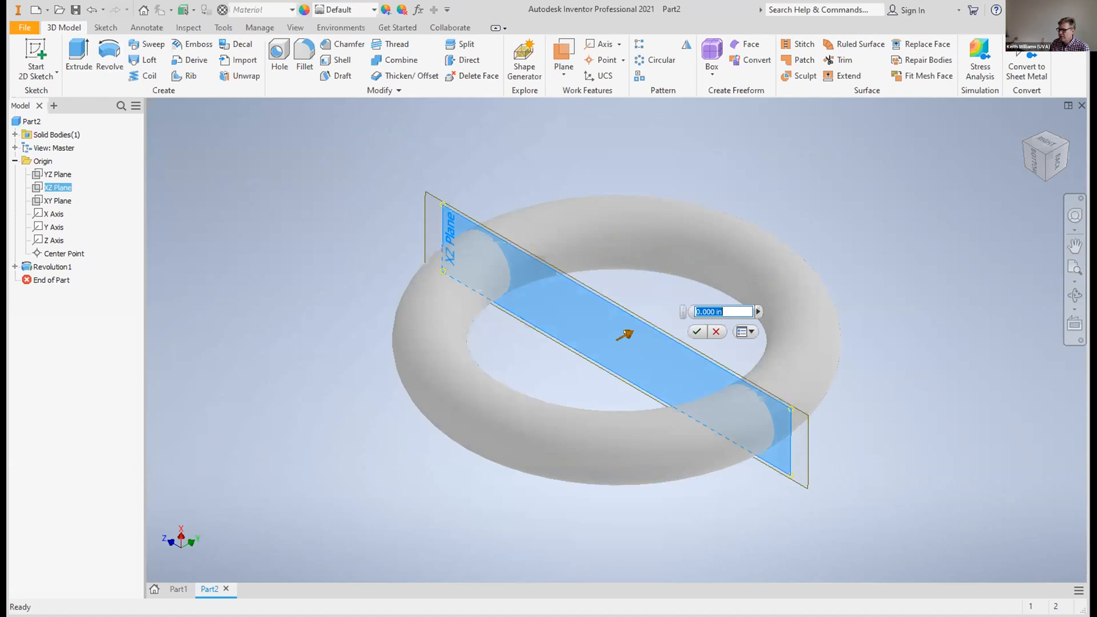
left_click_drag(634, 332, 753, 261)
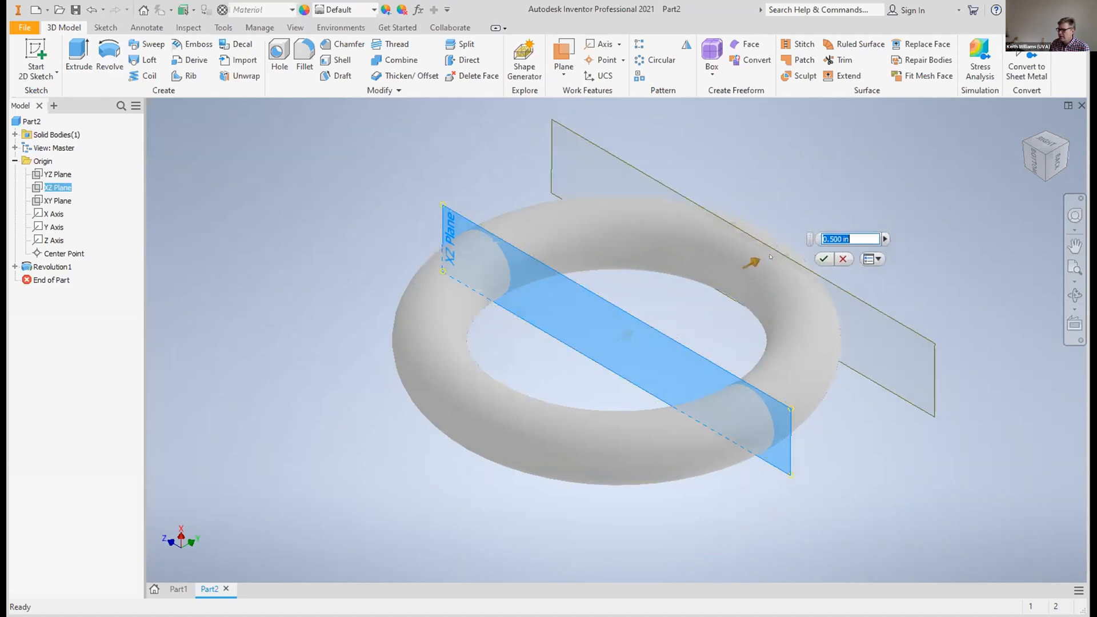
left_click(1044, 161)
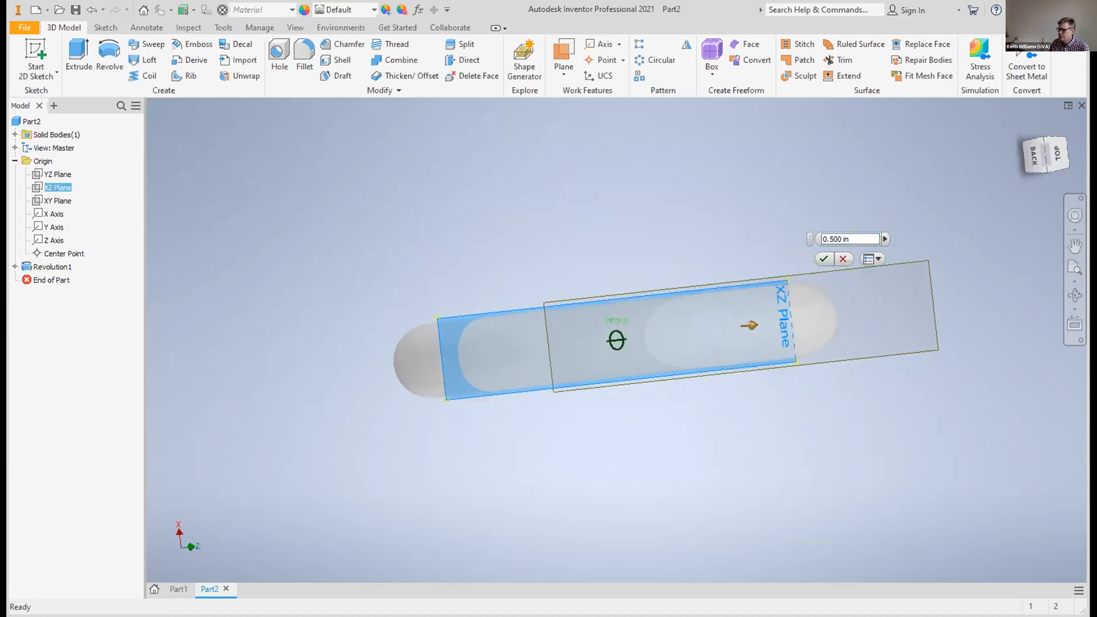
left_click_drag(1045, 162, 1047, 220)
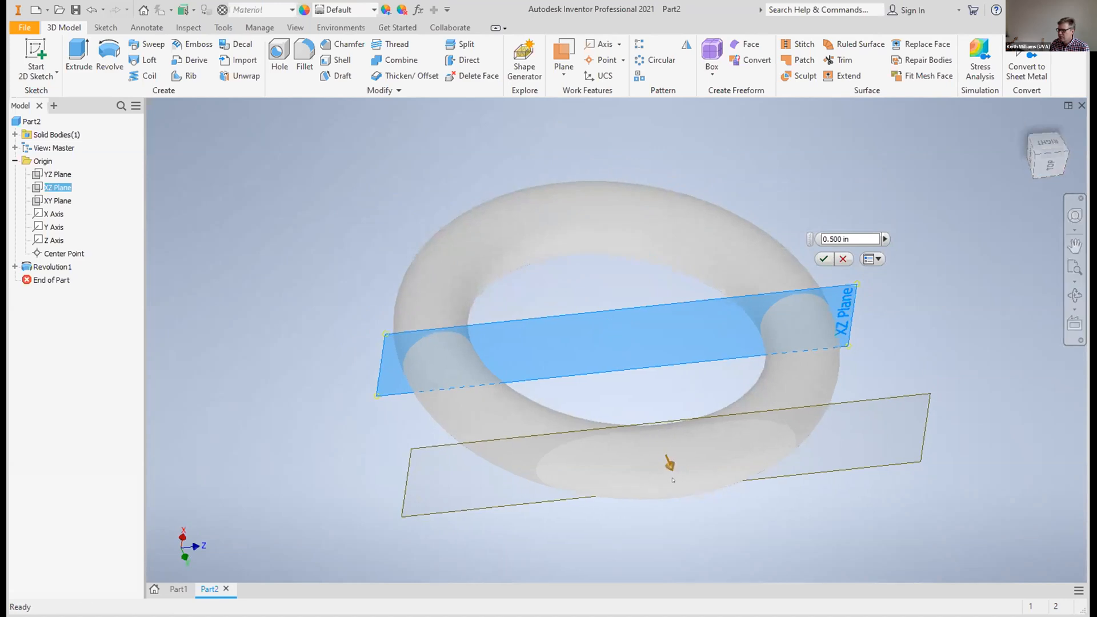
left_click_drag(673, 480, 674, 482)
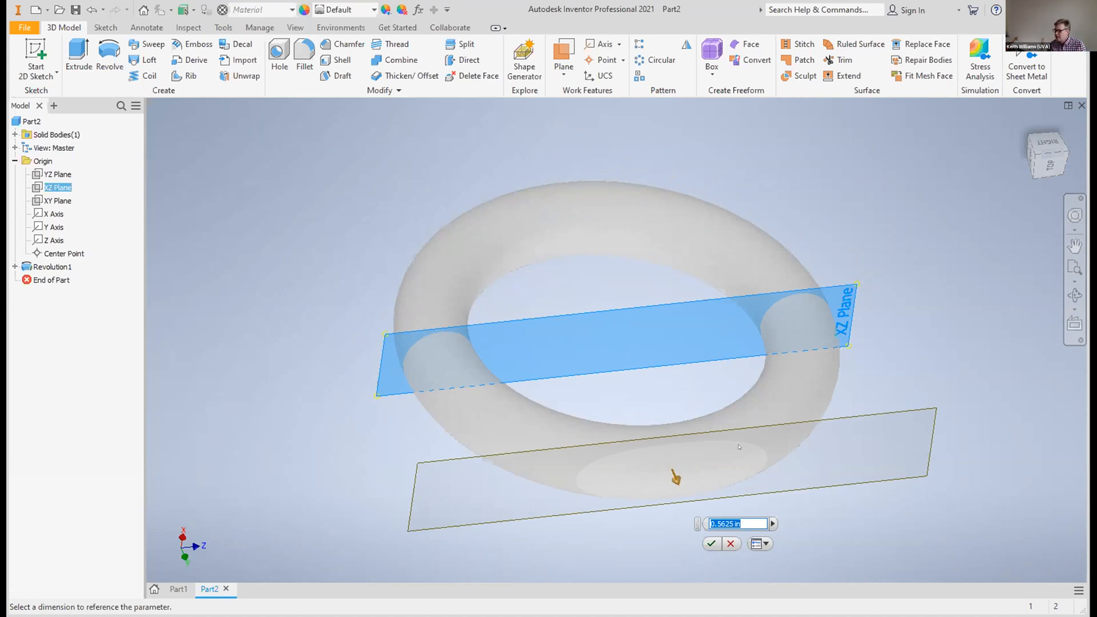
Set the work plane's offset to 0.5925 in and create the plane
left_click(724, 524)
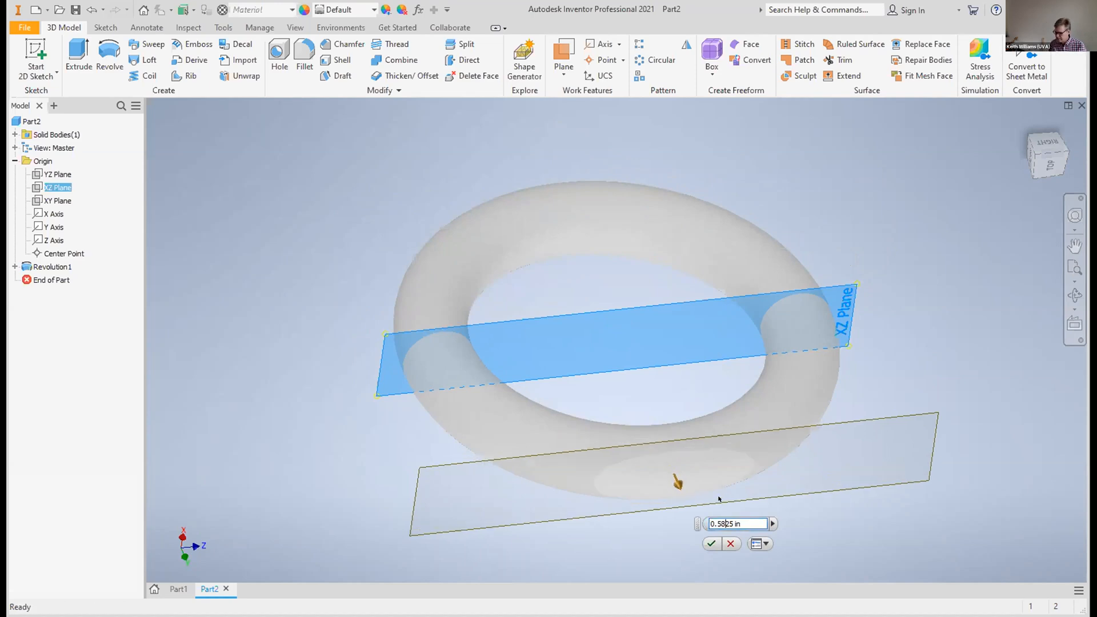
key("BackSpace")
key("BackSpace")
key("BackSpace")
key("BackSpace")
type("625")
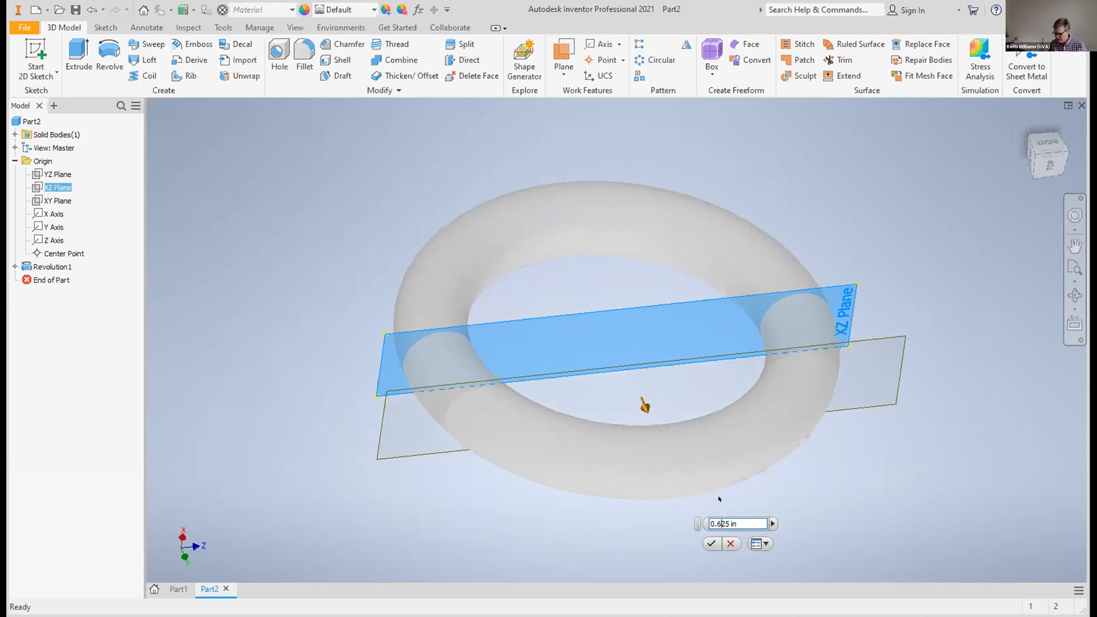
key("BackSpace")
key("BackSpace")
key("BackSpace")
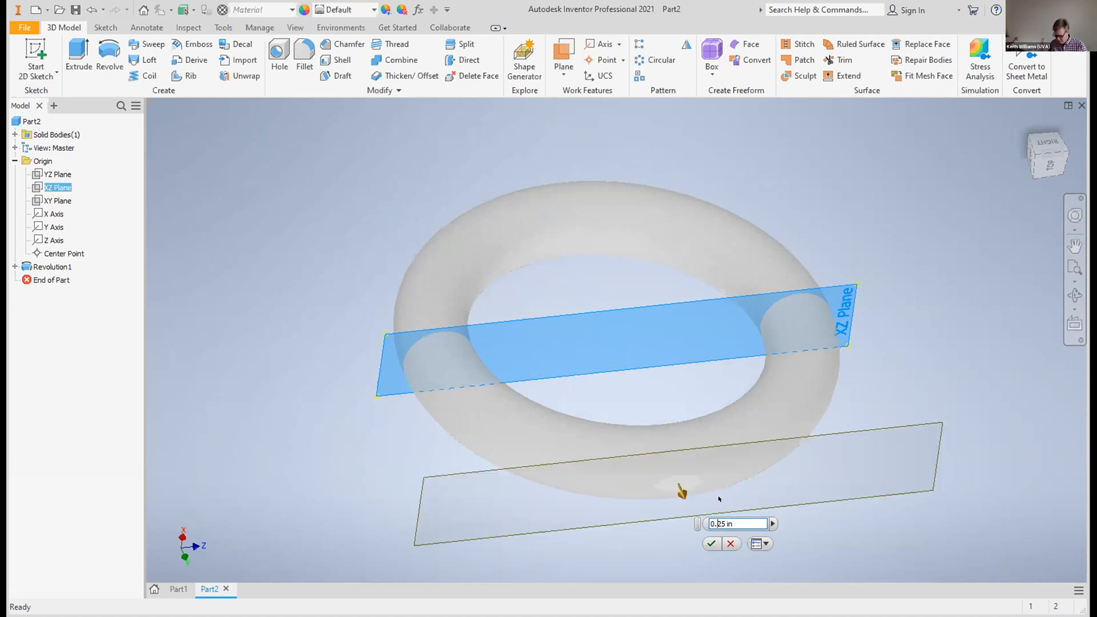
type("5925")
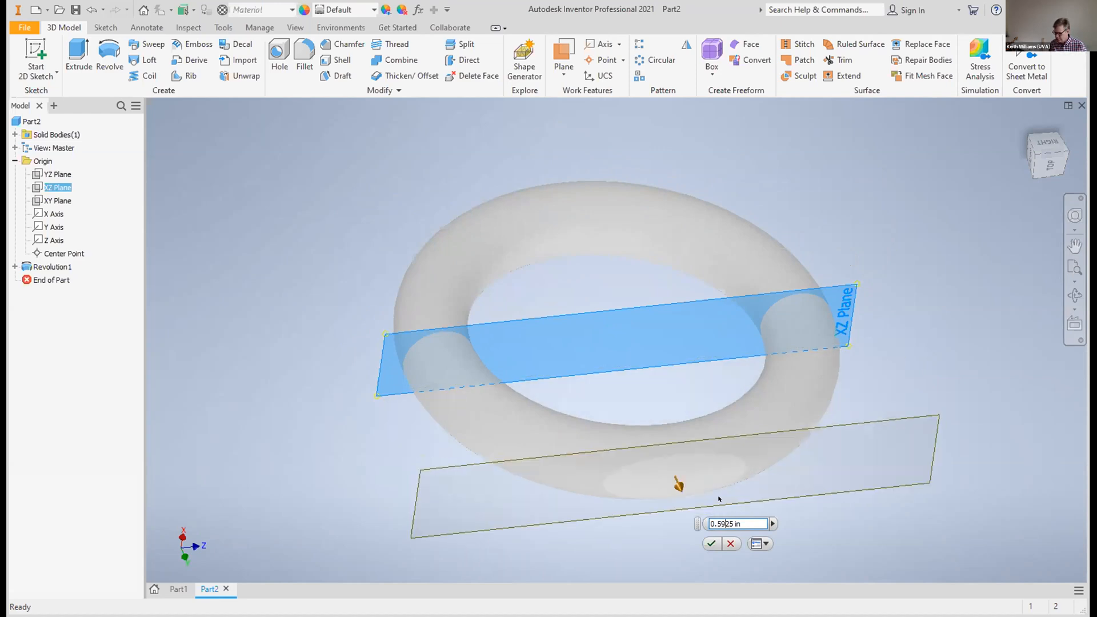
left_click(711, 543)
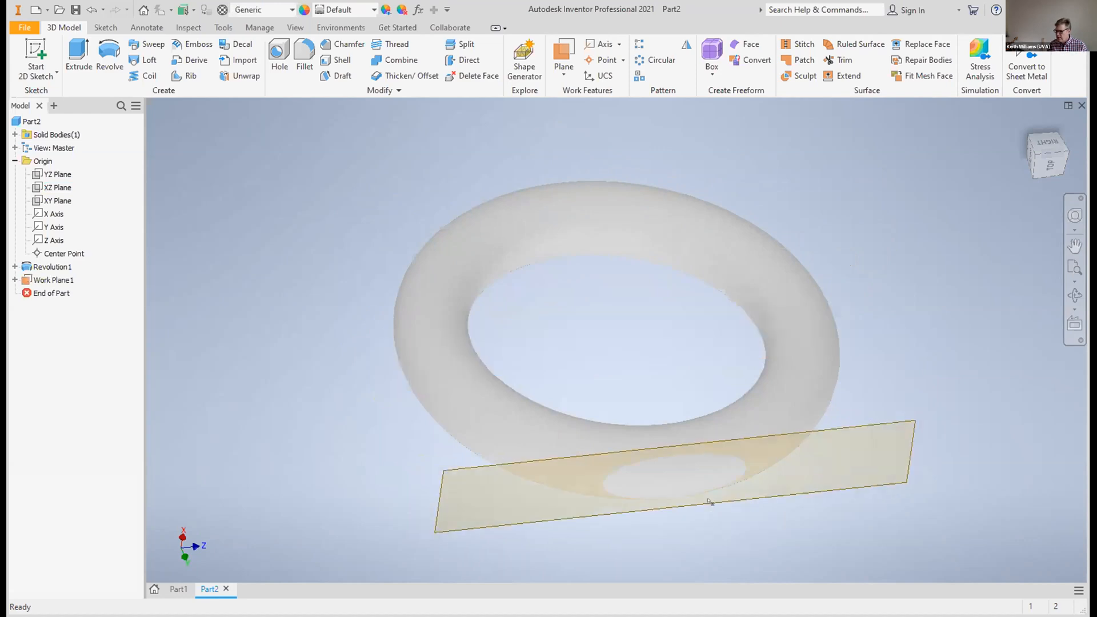
Start a sketch on the offset work plane and add the text "hey" over the ring's side in 0.120 in Tahoma
left_click(481, 529)
left_click(36, 54)
left_click(223, 60)
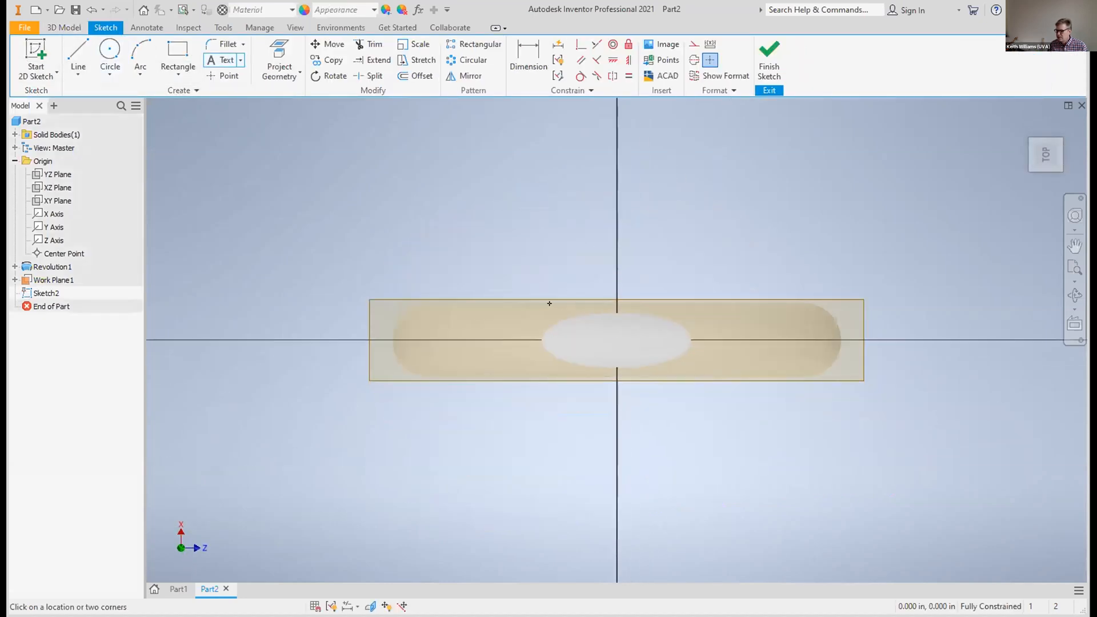
left_click_drag(554, 311, 669, 364)
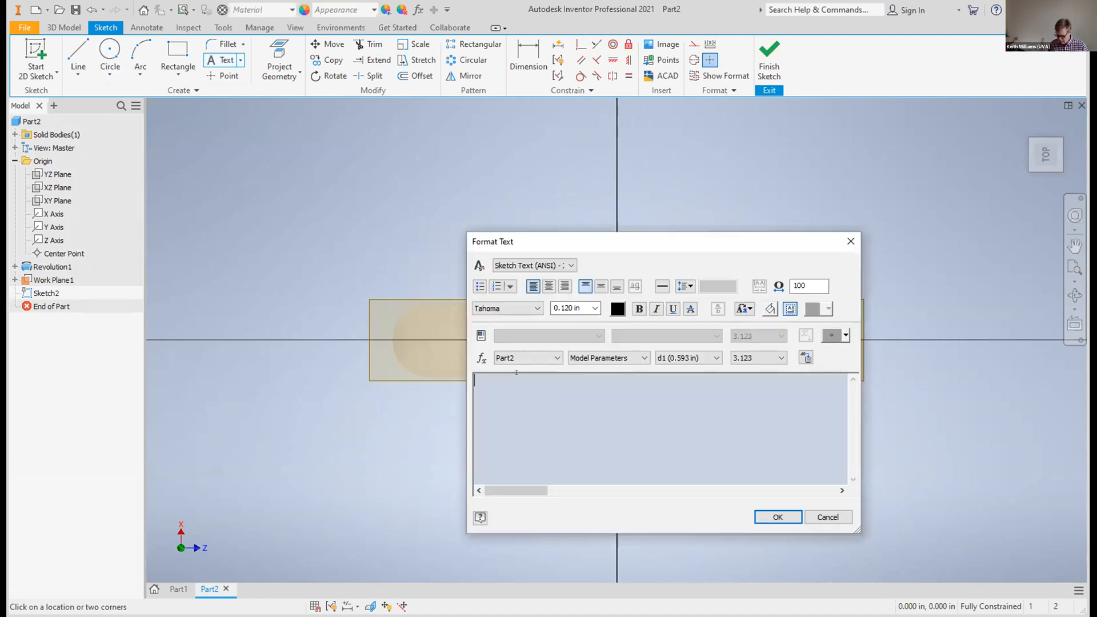
type("hey")
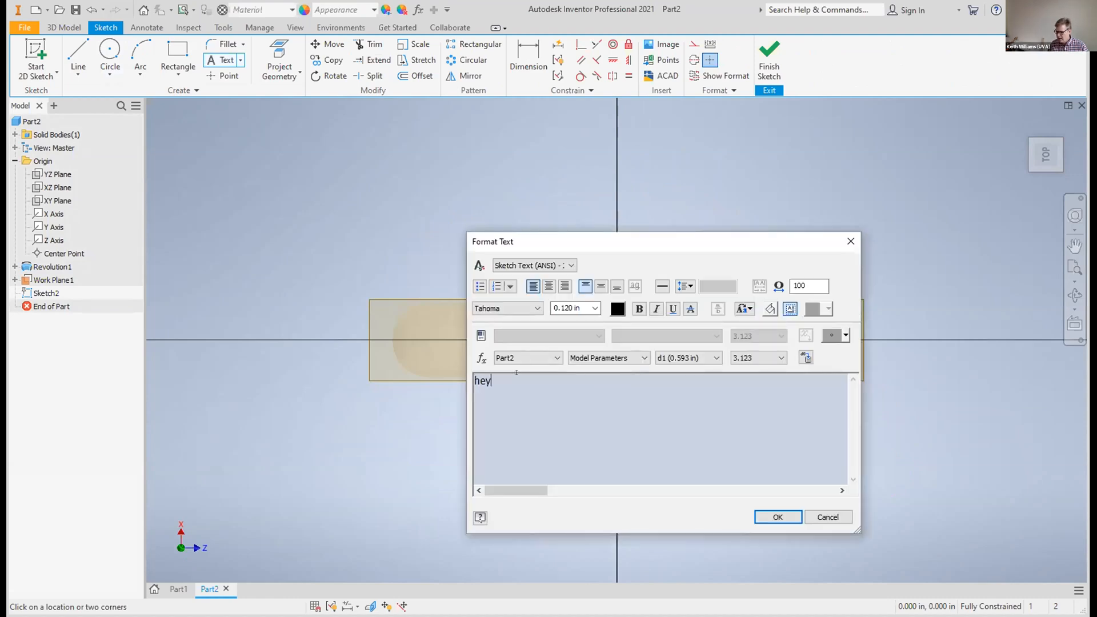
left_click(779, 517)
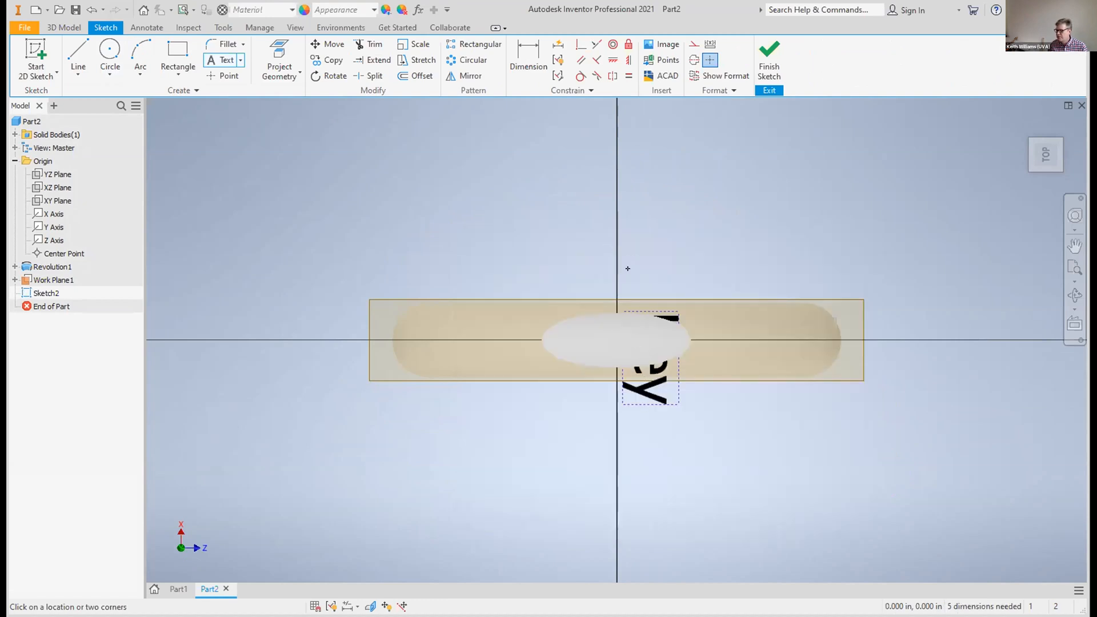
Rotate the "hey" text 90 degrees, centre it over the ring's outer side, and finish the sketch
left_click(337, 77)
left_click(649, 386)
left_click(124, 234)
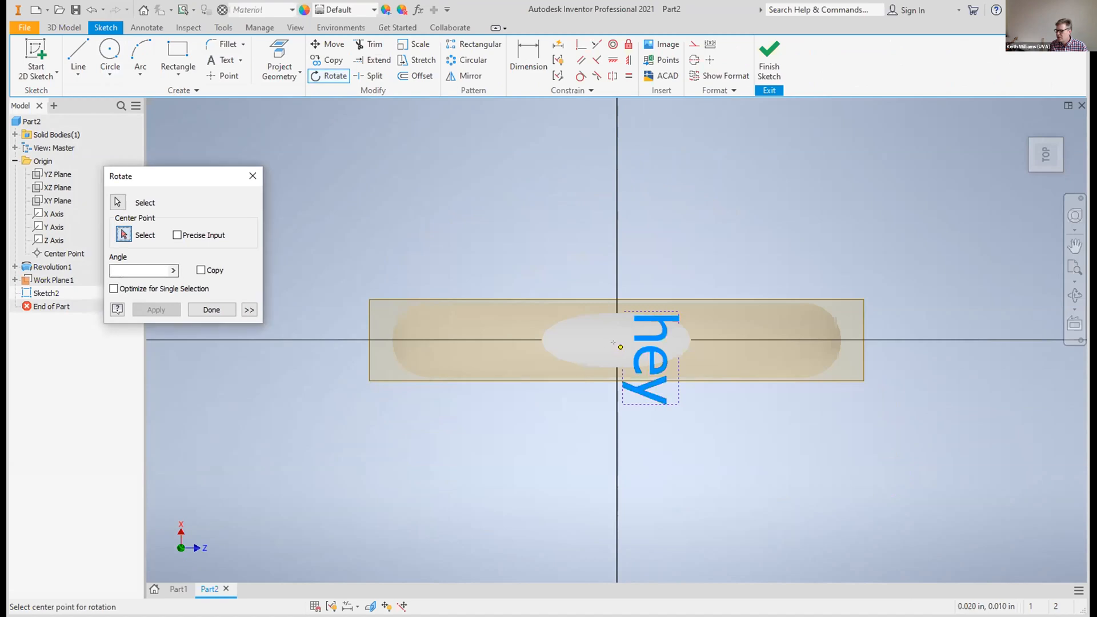
left_click(620, 346)
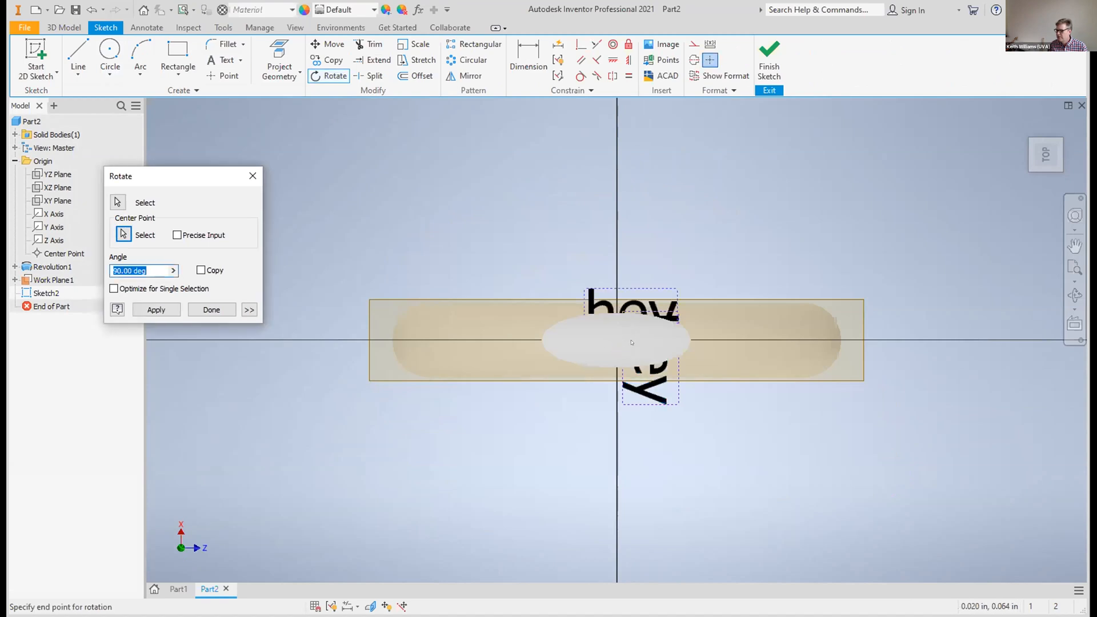
left_click(156, 310)
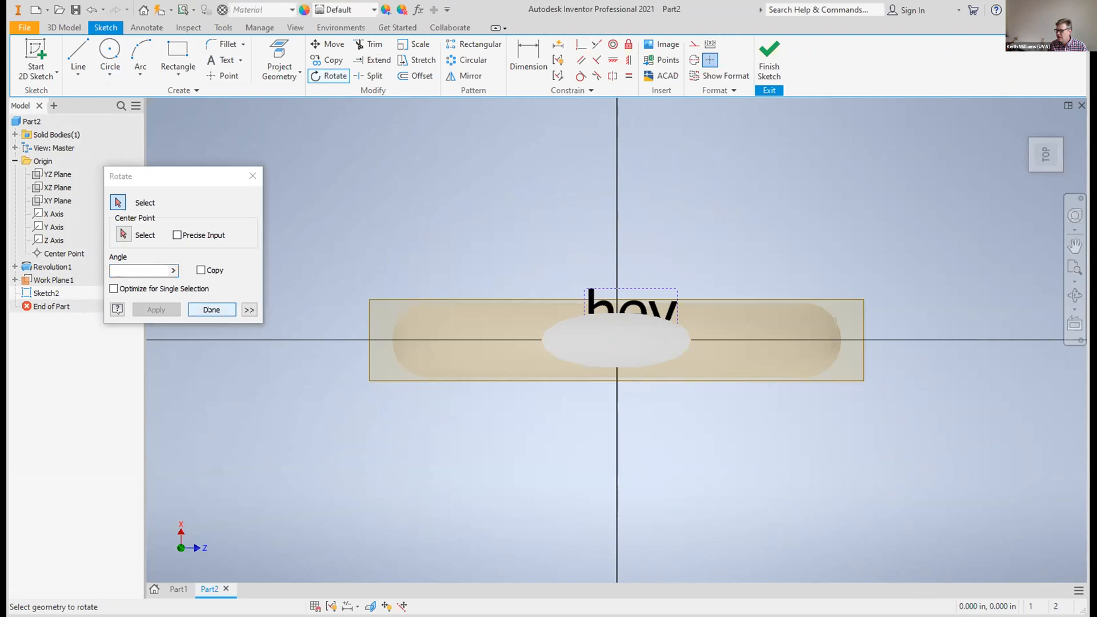
left_click(208, 310)
left_click_drag(623, 322, 621, 333)
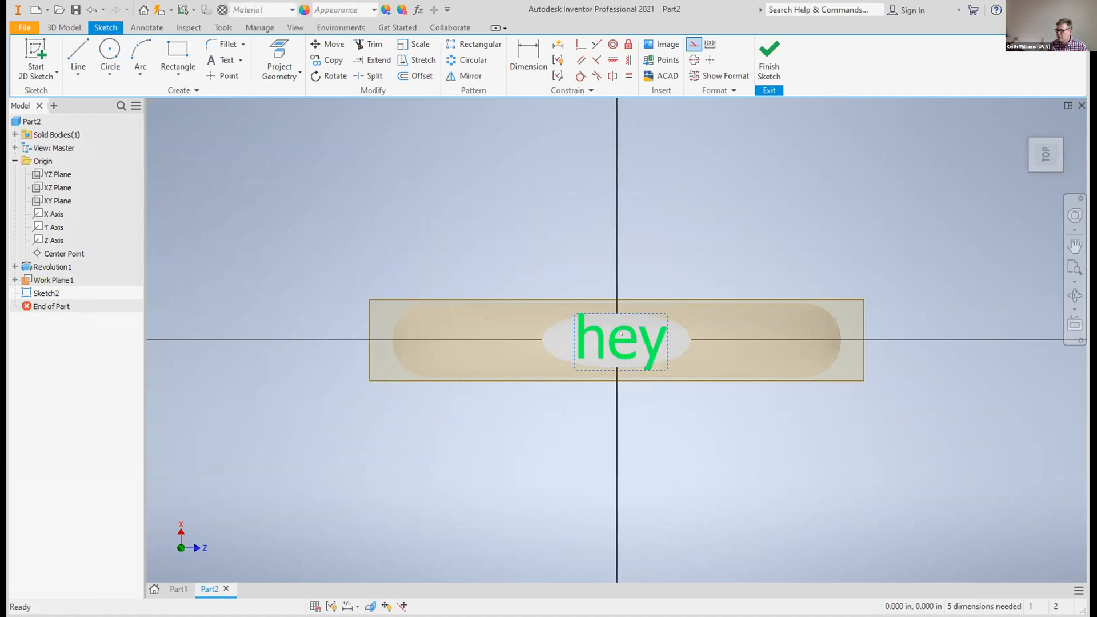
left_click(761, 57)
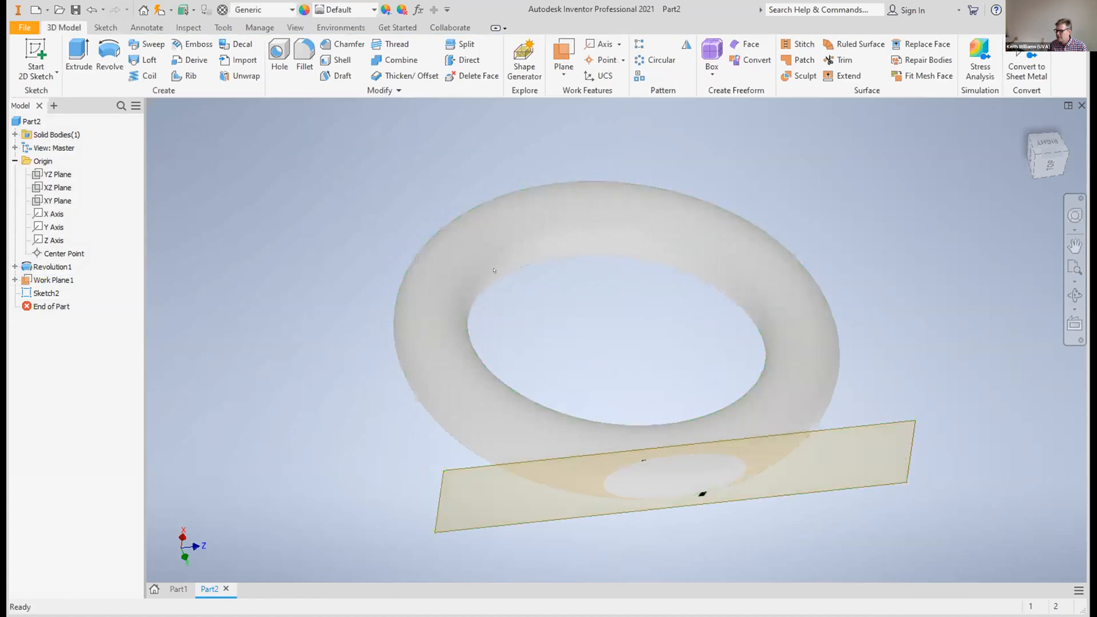
Extrude the "hey" text 0.03 in outward from the work plane, joined to the ring
key("e")
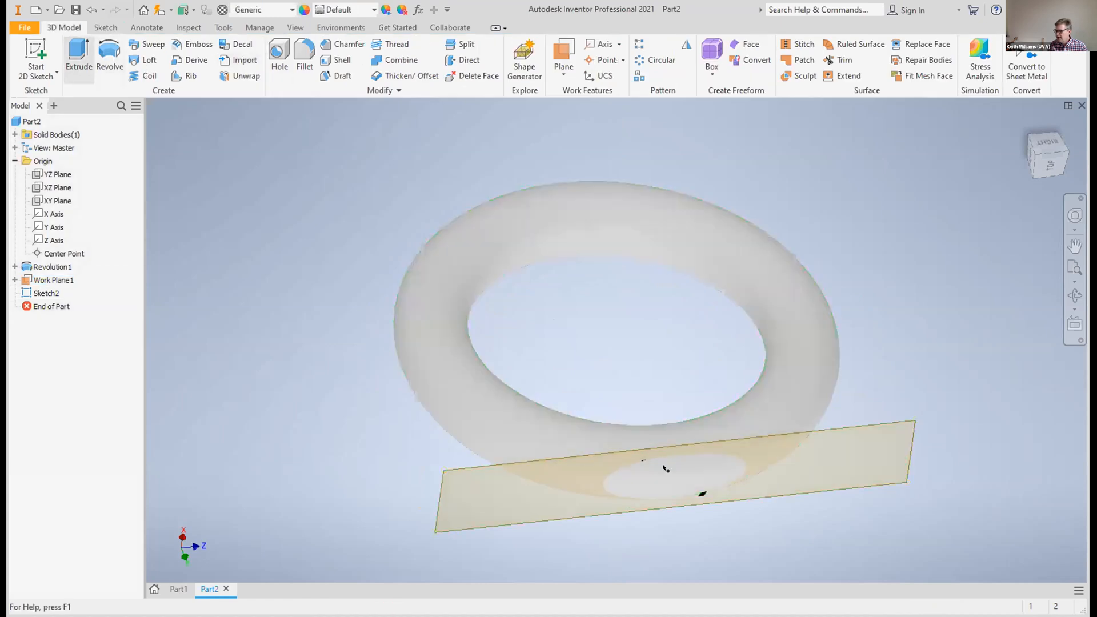
left_click(642, 468)
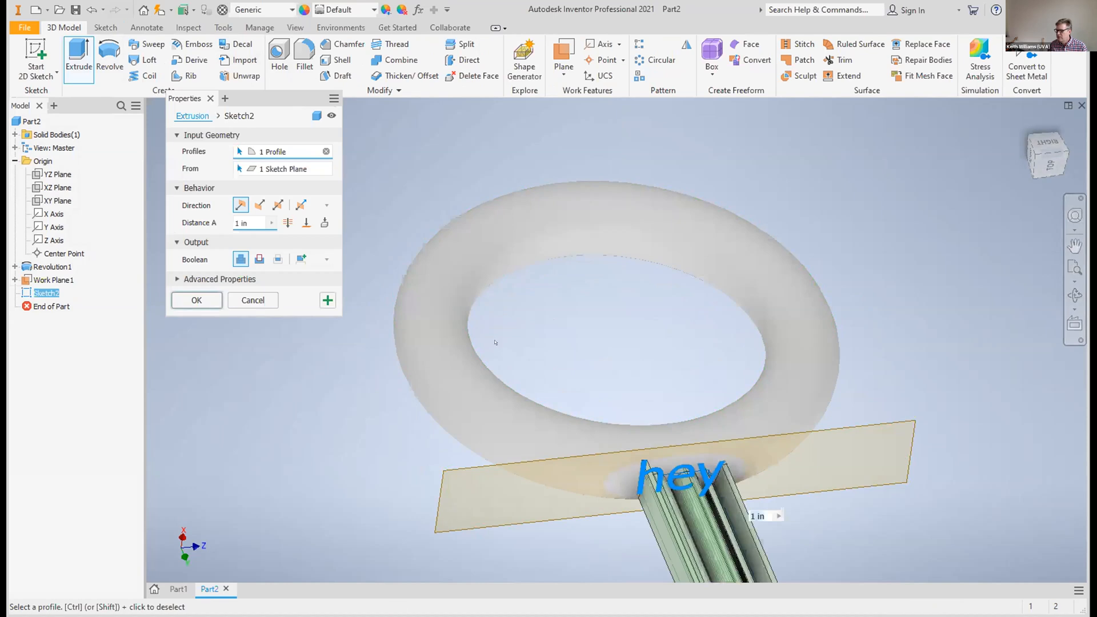
scroll(884, 332, "up", 3)
left_click(239, 223)
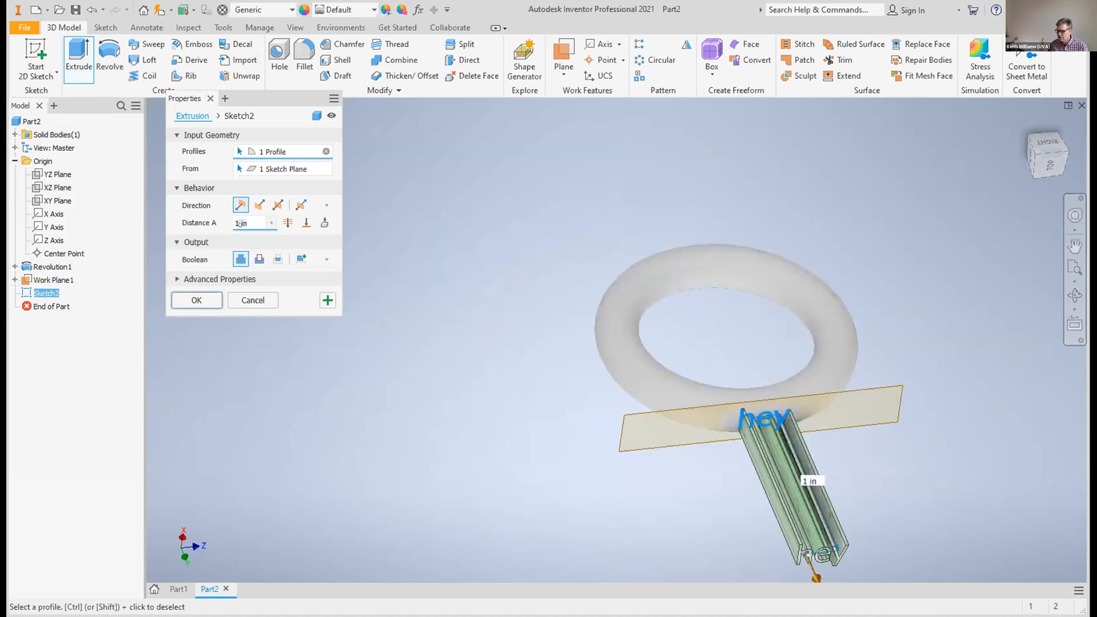
type("0.05")
key("BackSpace")
type("3")
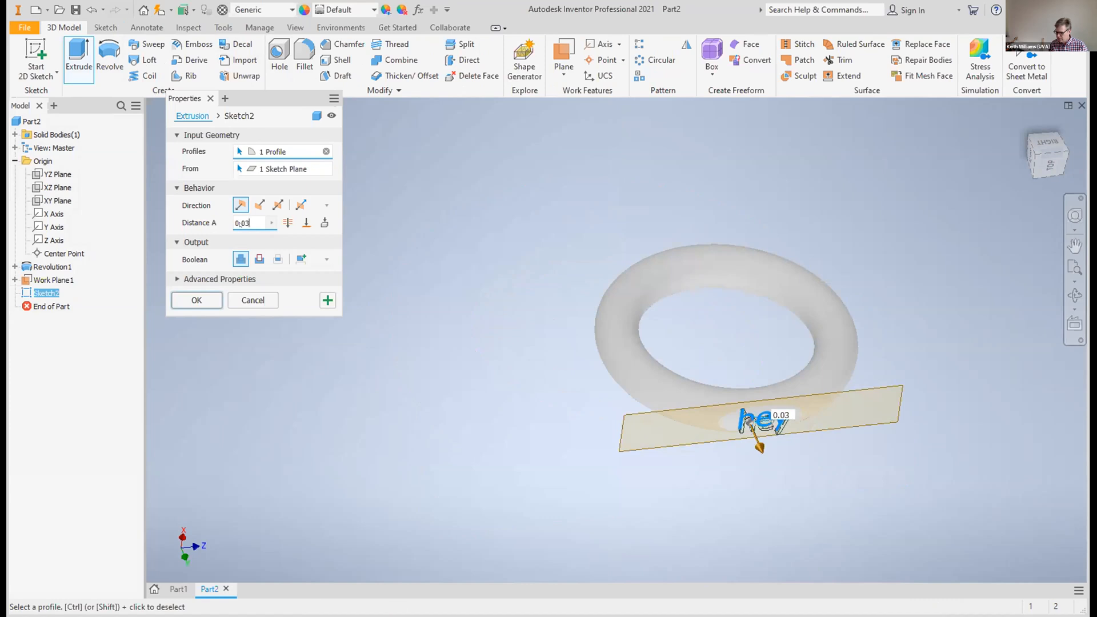
left_click(197, 300)
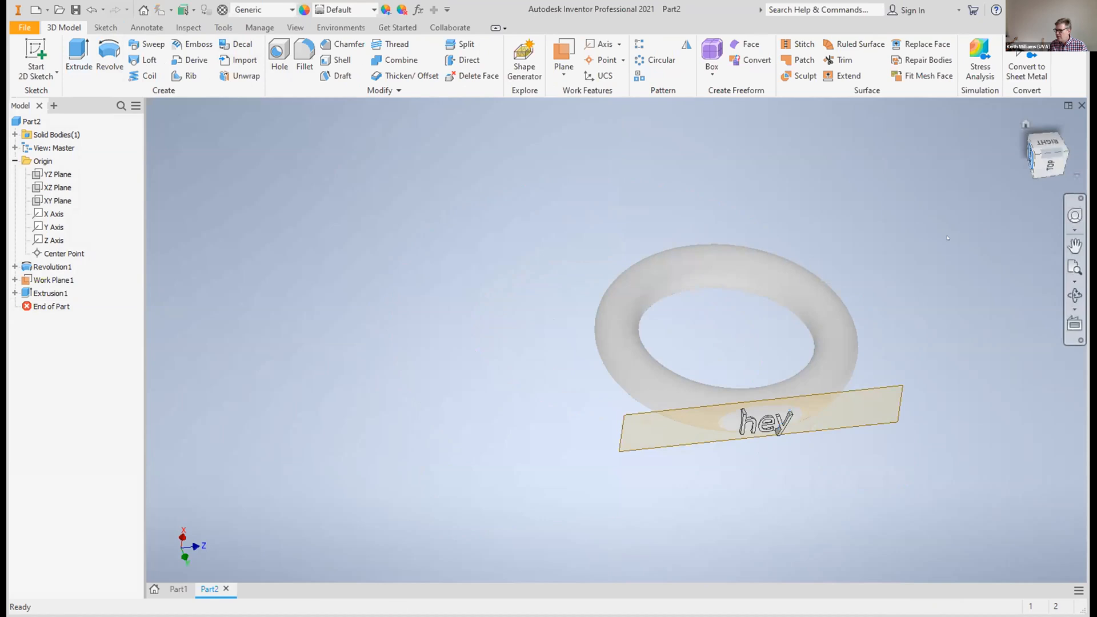
scroll(845, 319, "down", 3)
scroll(845, 319, "up", 5)
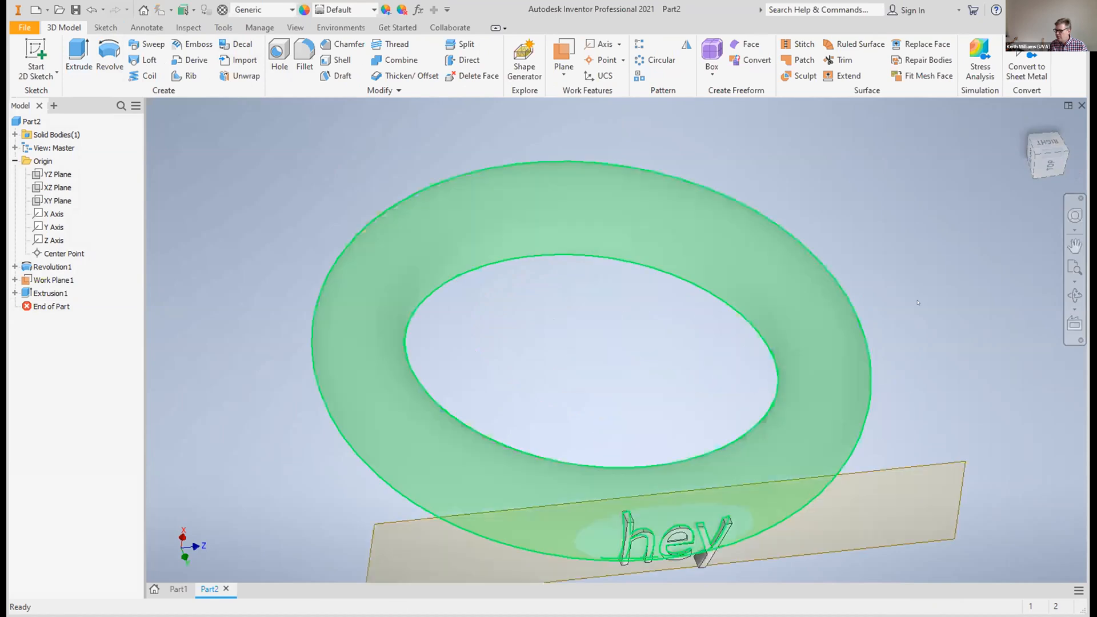
left_click(1072, 242)
left_click_drag(669, 345, 646, 279)
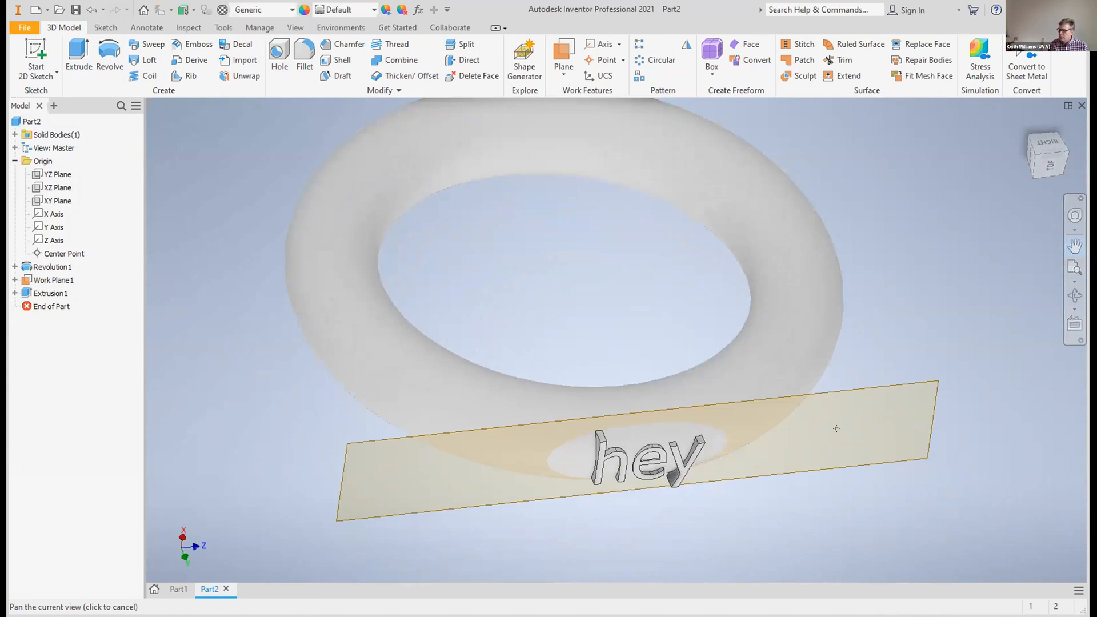
key("Escape")
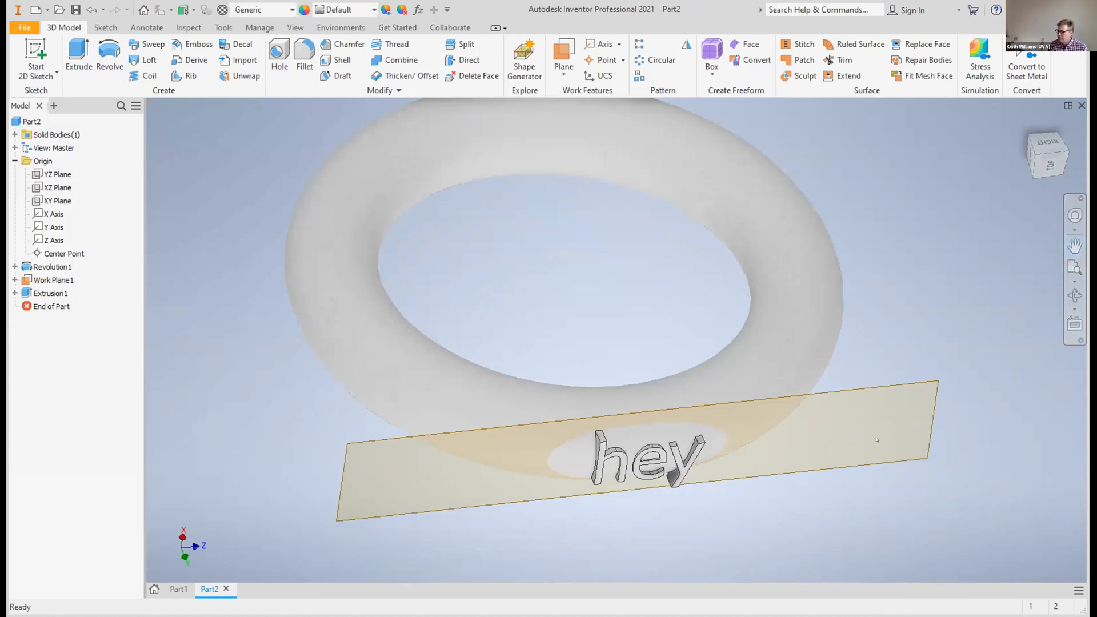
right_click(912, 445)
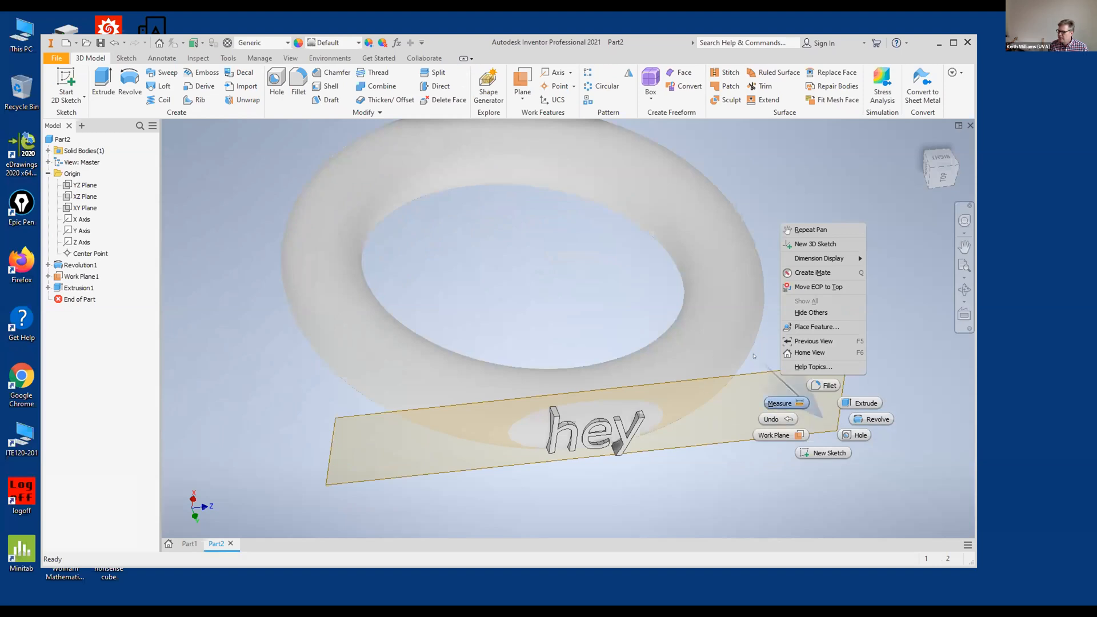
left_click(780, 403)
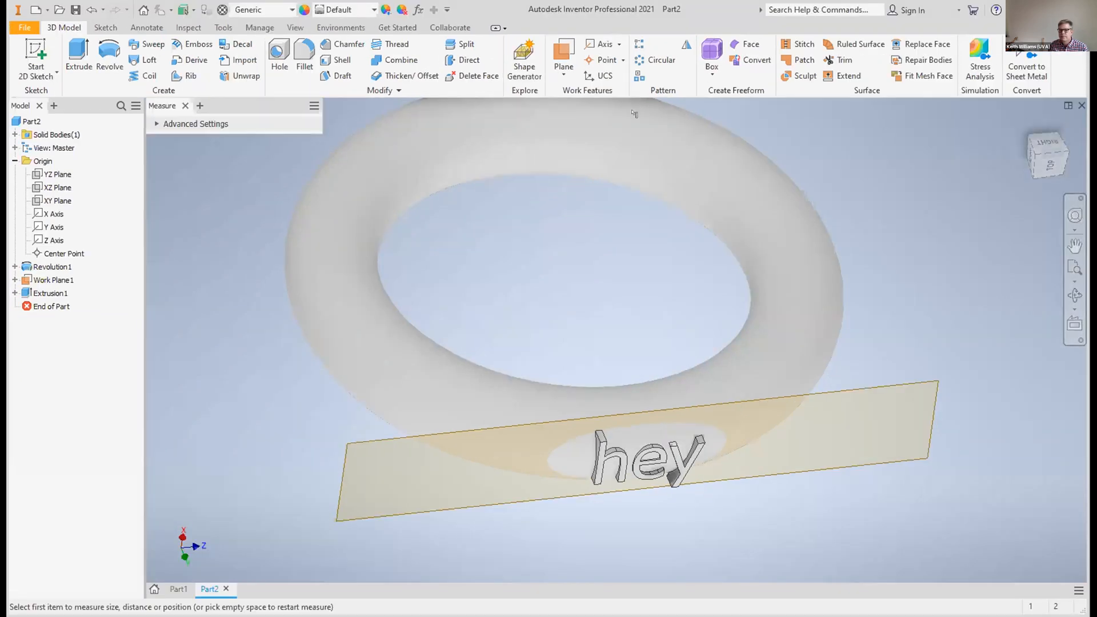
left_click_drag(1036, 153, 1015, 120)
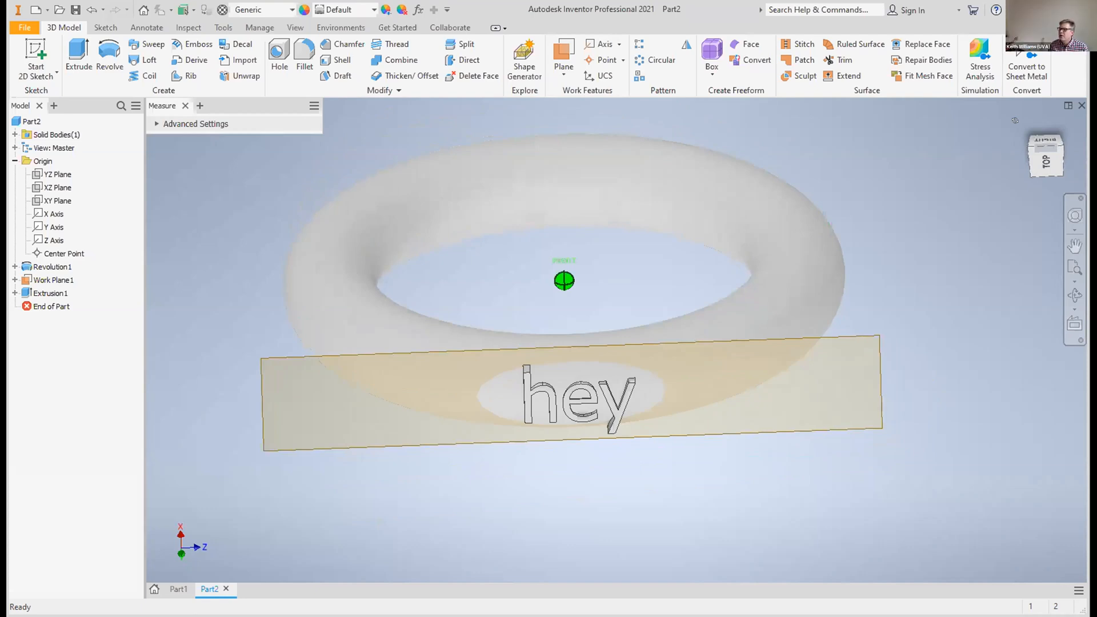
left_click_drag(1016, 121, 1049, 123)
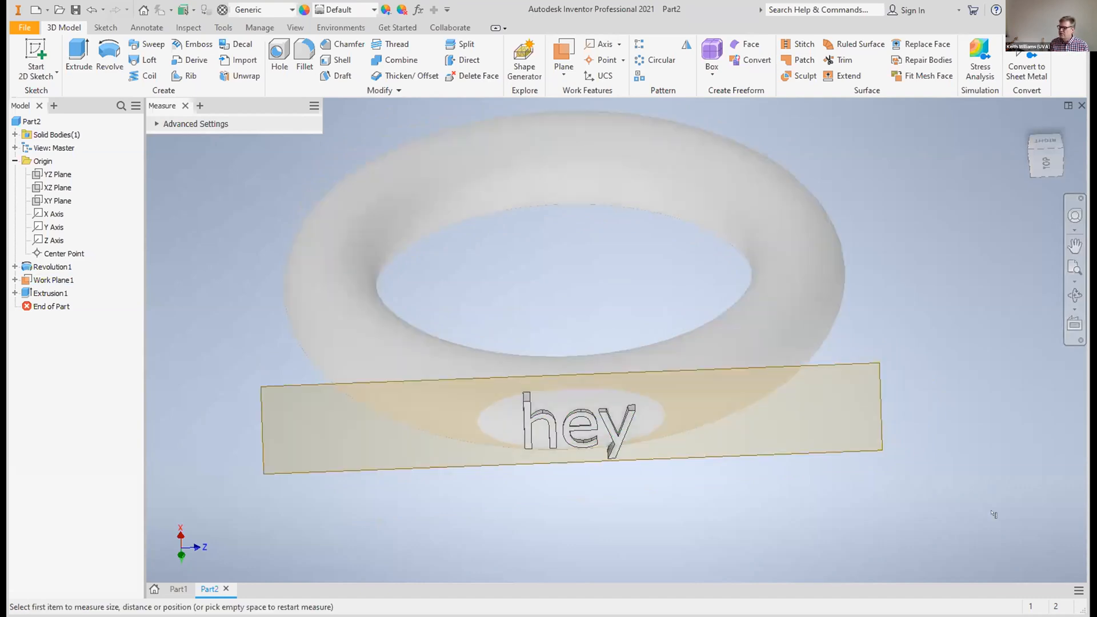
right_click(879, 442)
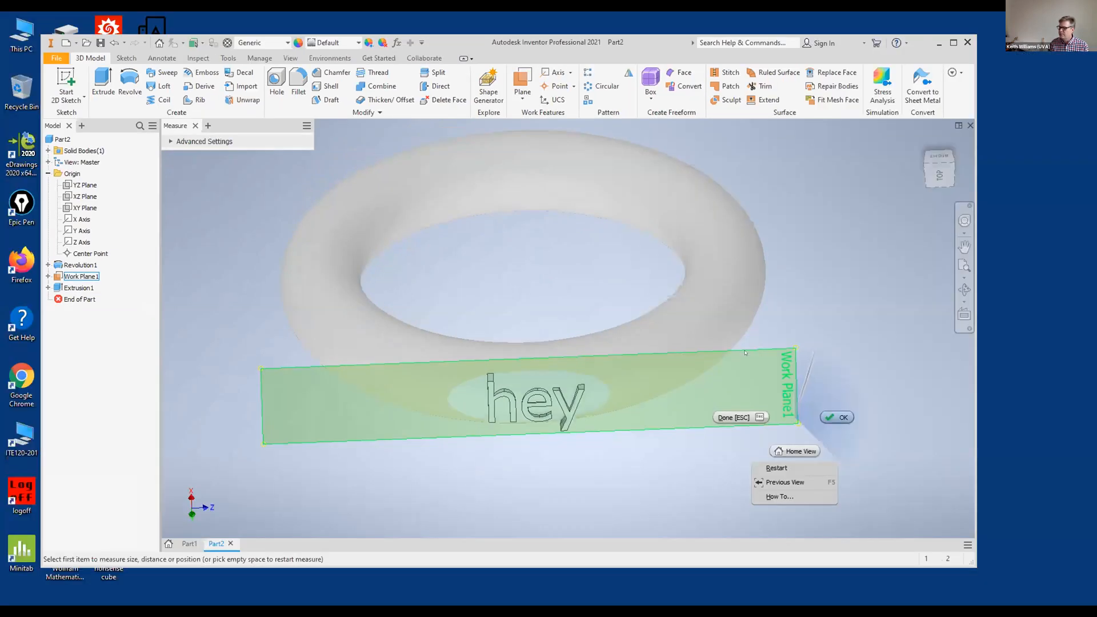
key("Escape")
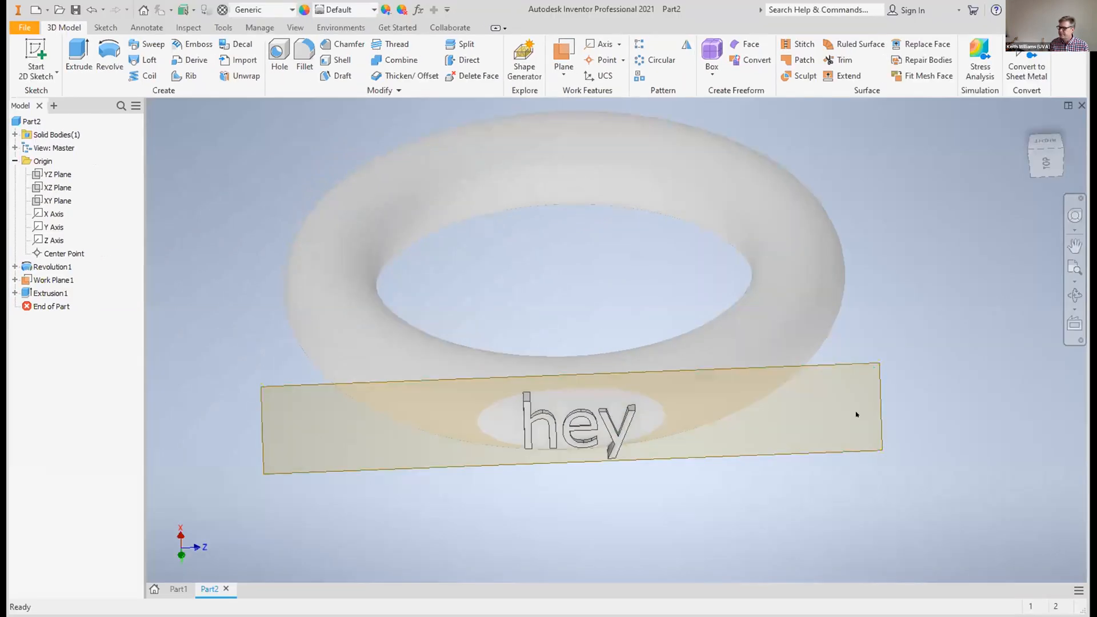
Hide the offset work plane that runs through the "hey" text
right_click(878, 440)
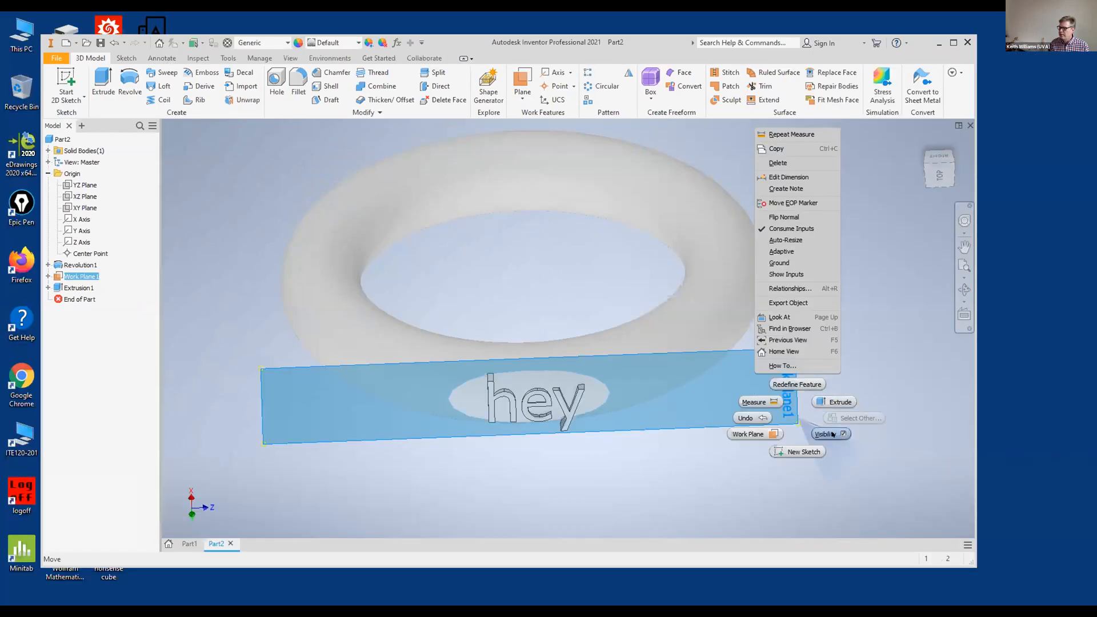
left_click(833, 435)
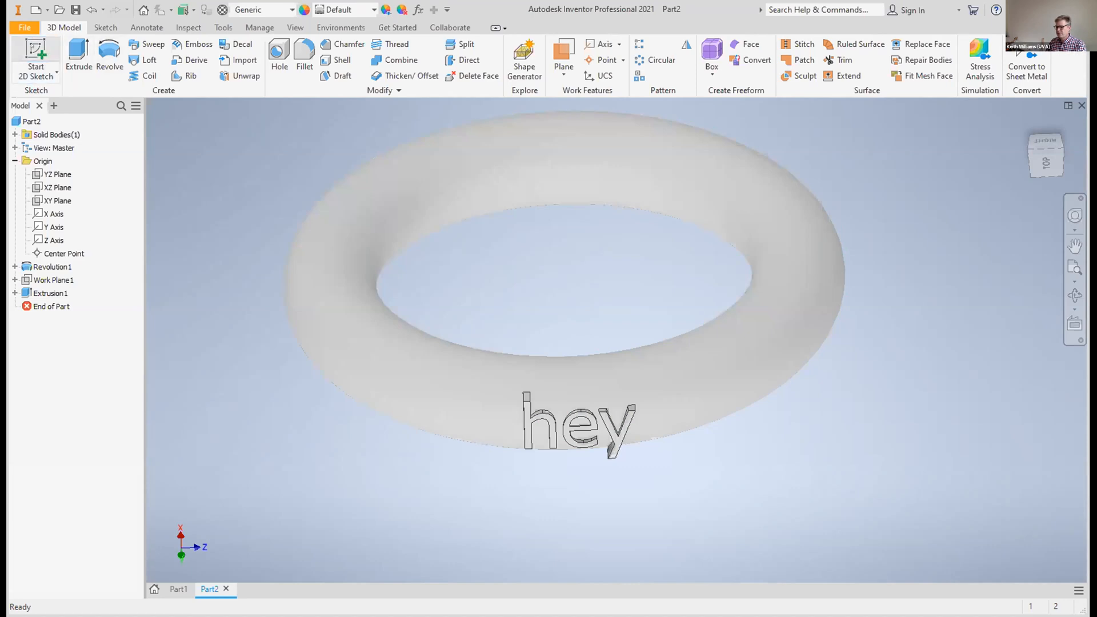
Create a new part and start a sketch on its XZ plane
left_click(26, 26)
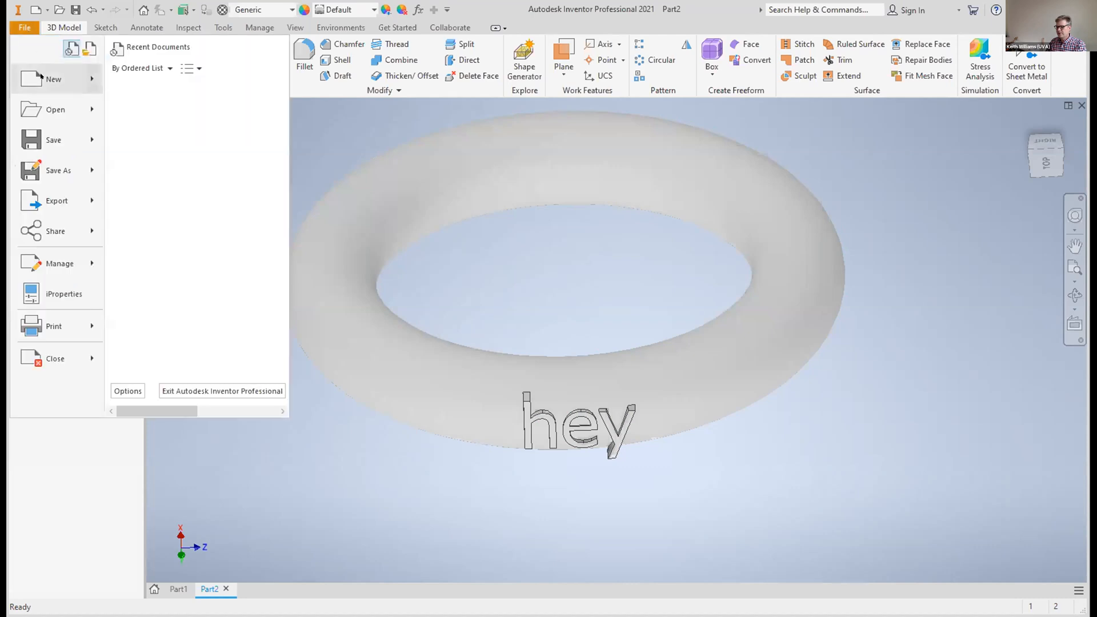
mouse_move(41, 76)
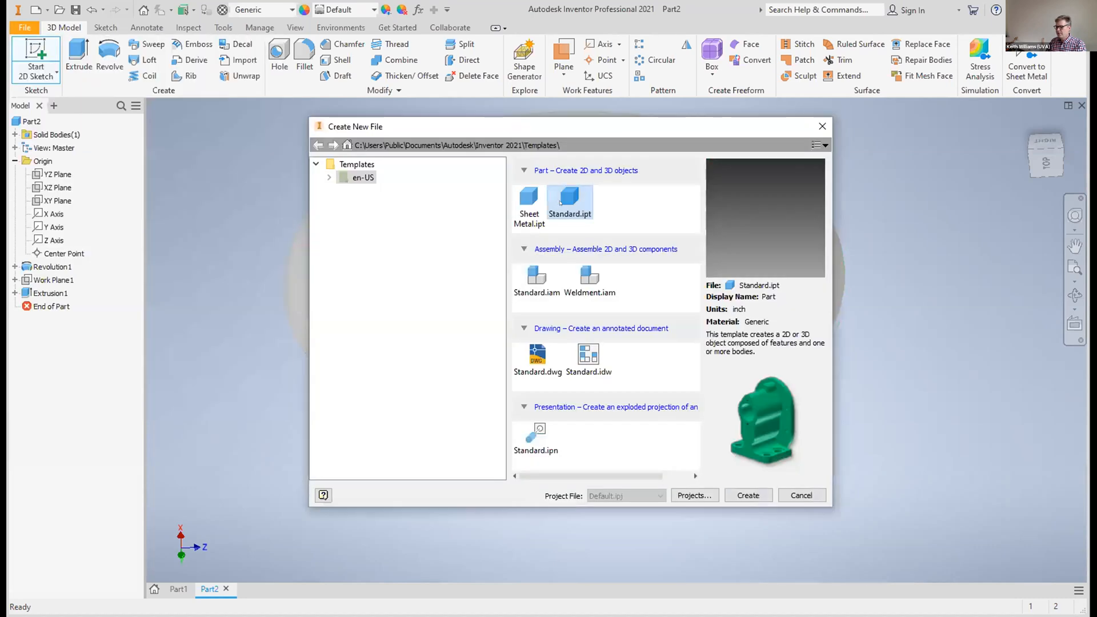
double_click(558, 202)
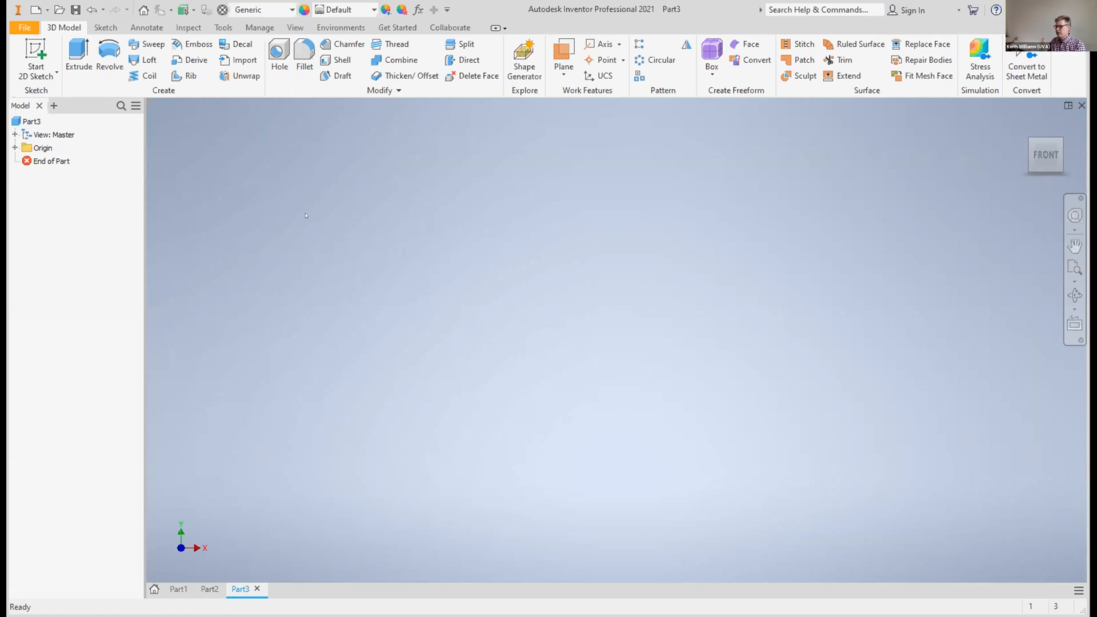
left_click(35, 54)
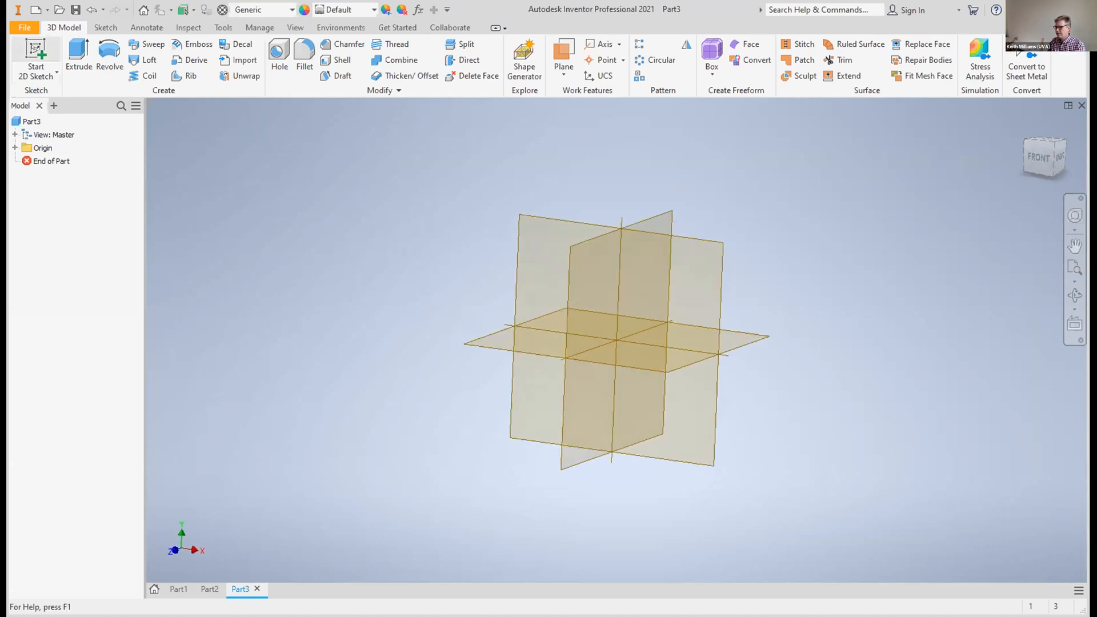
left_click(551, 371)
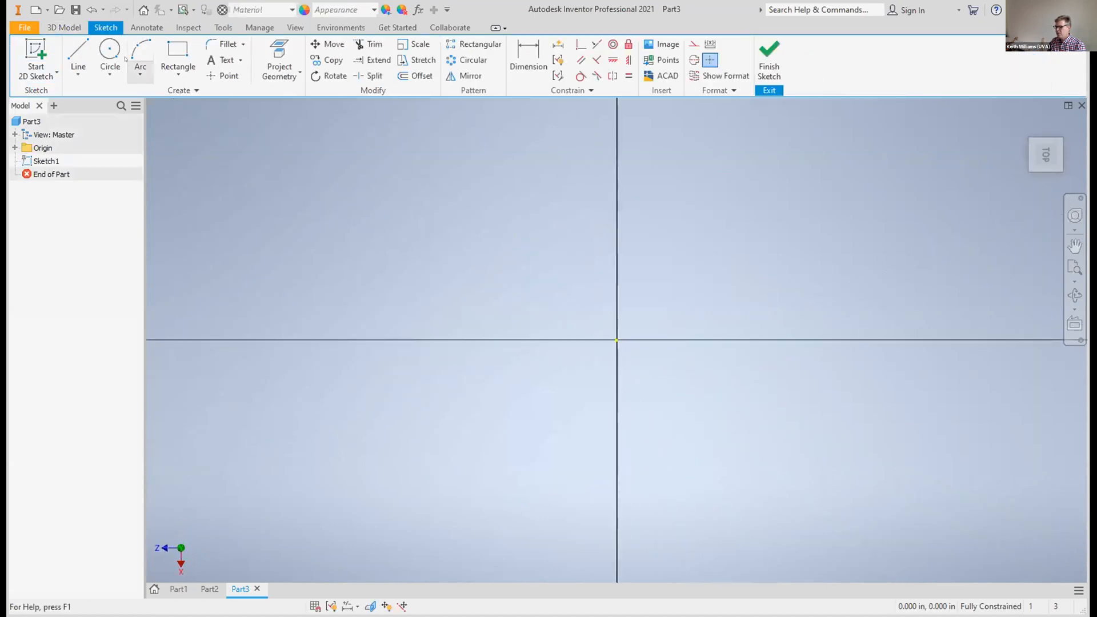
Sketch two vertically aligned circles about 0.12 in and 0.14 in across, one on each side of the horizontal axis, and finish the sketch
left_click(113, 55)
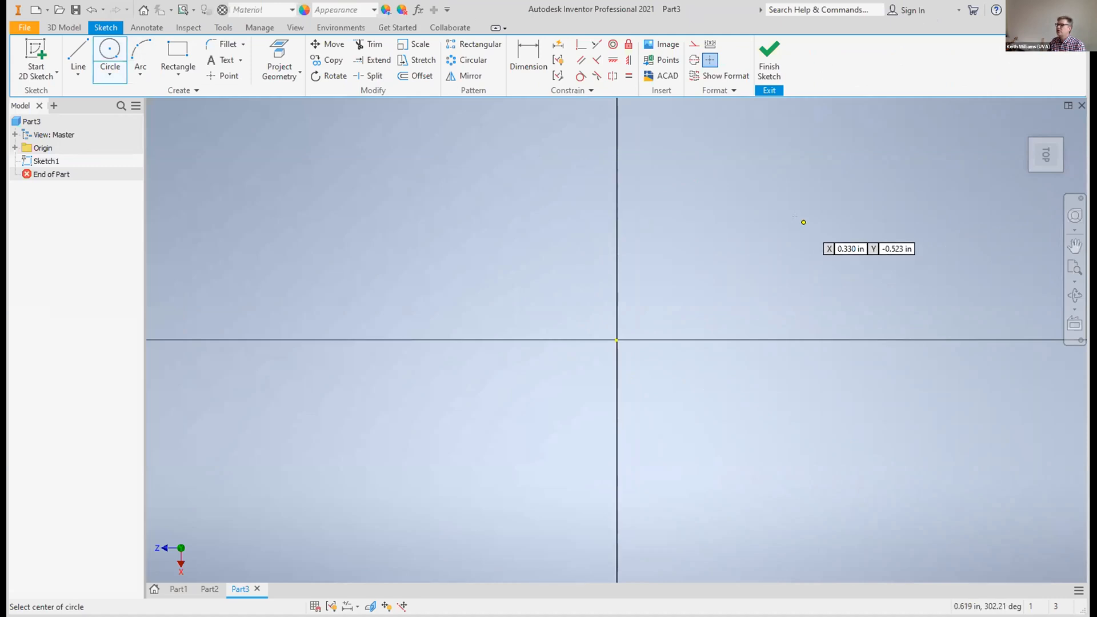
left_click(807, 296)
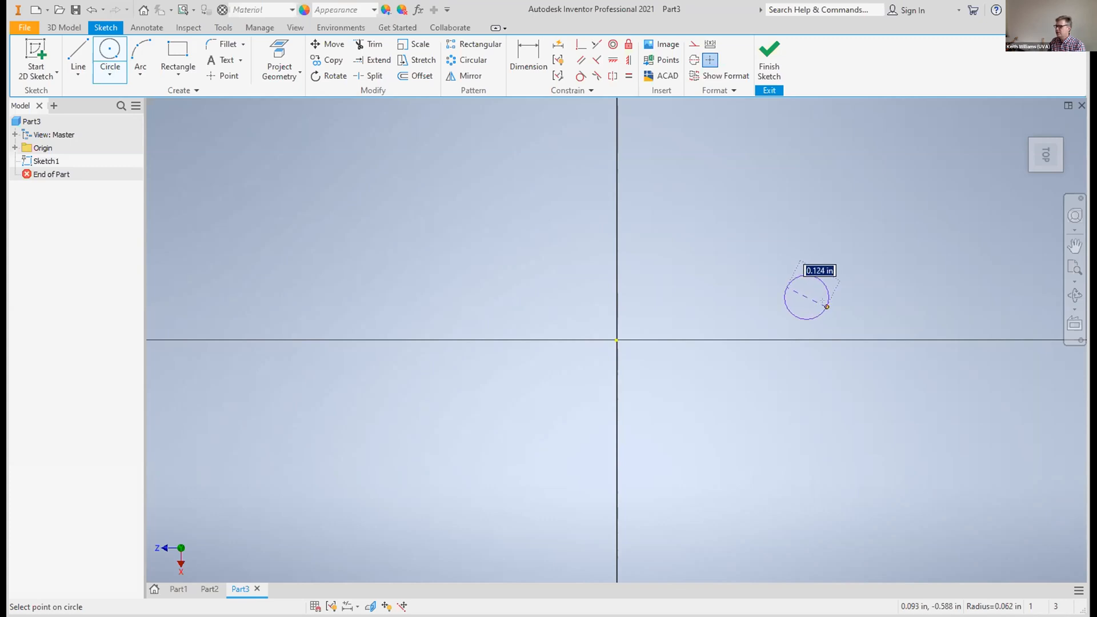
key("Return")
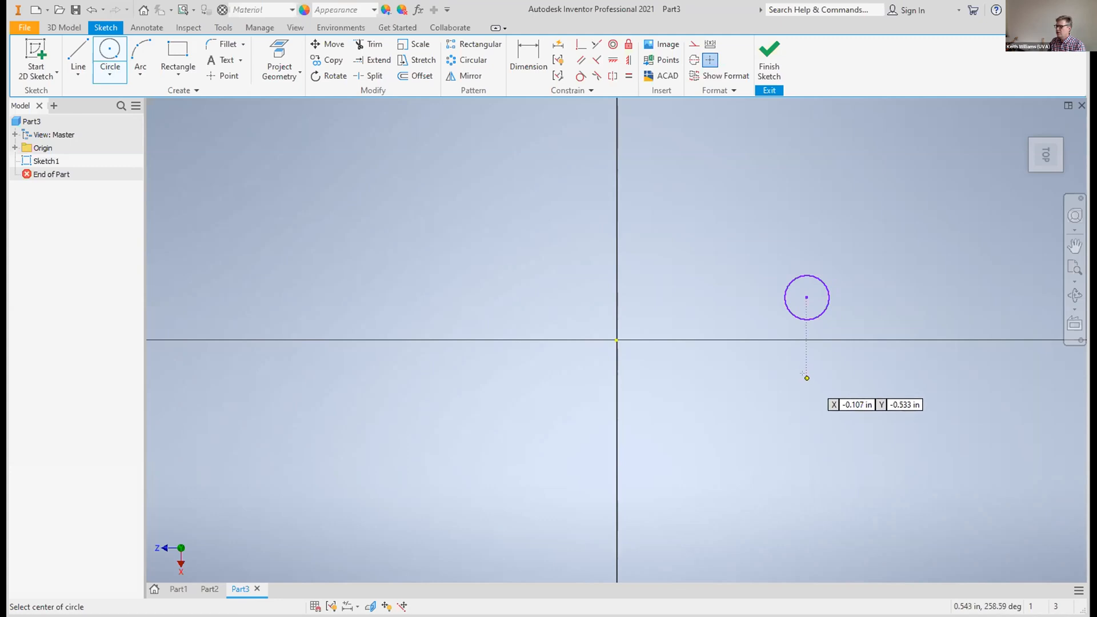
left_click(806, 377)
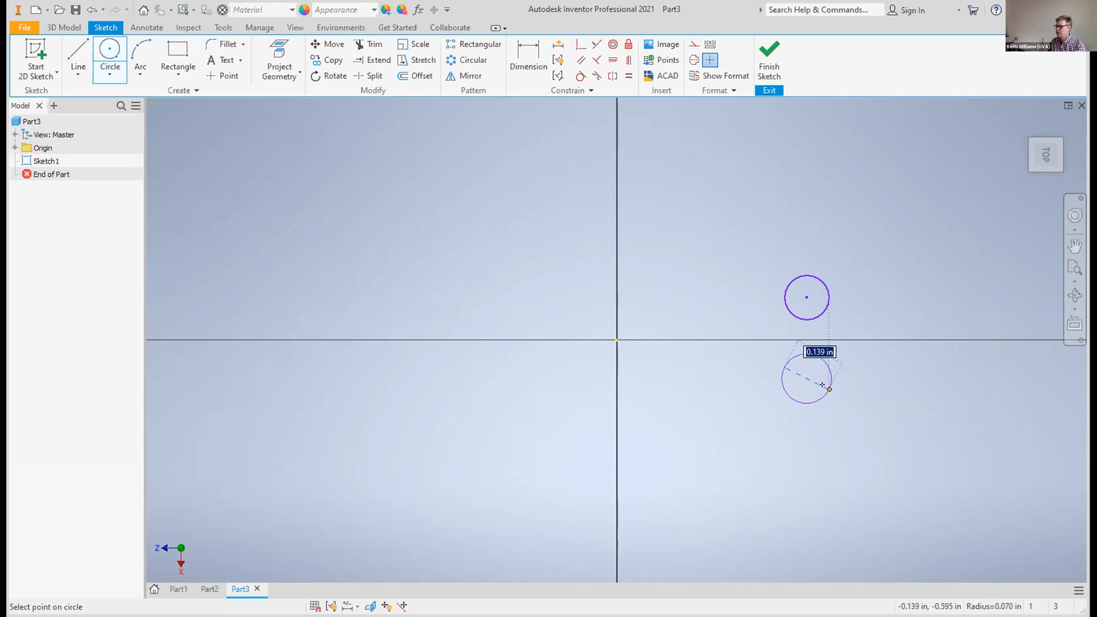
left_click(823, 385)
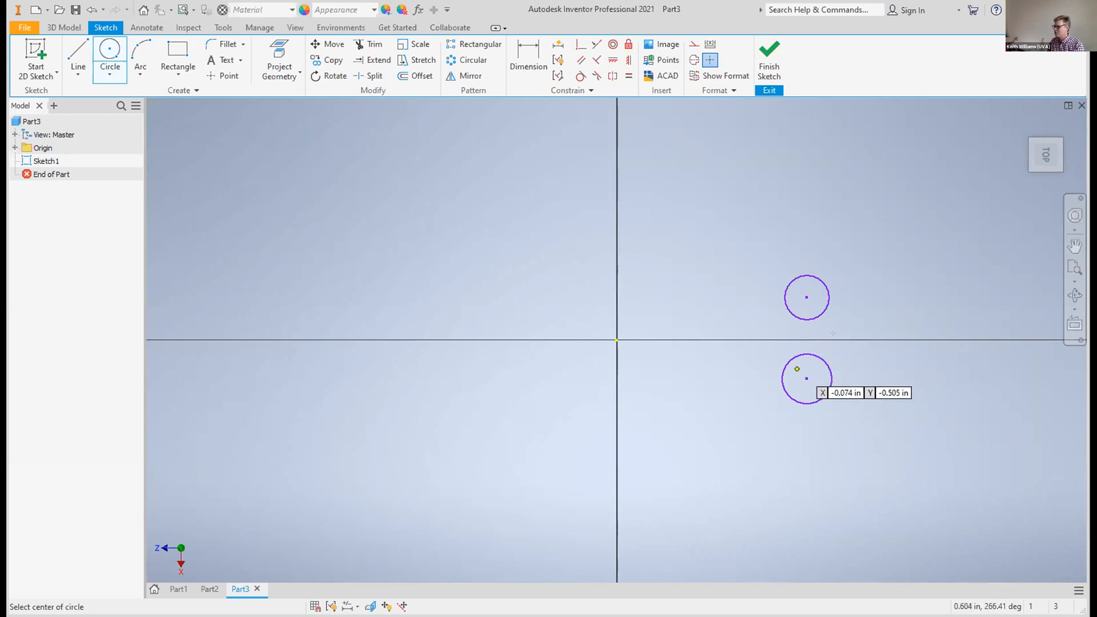
left_click(768, 55)
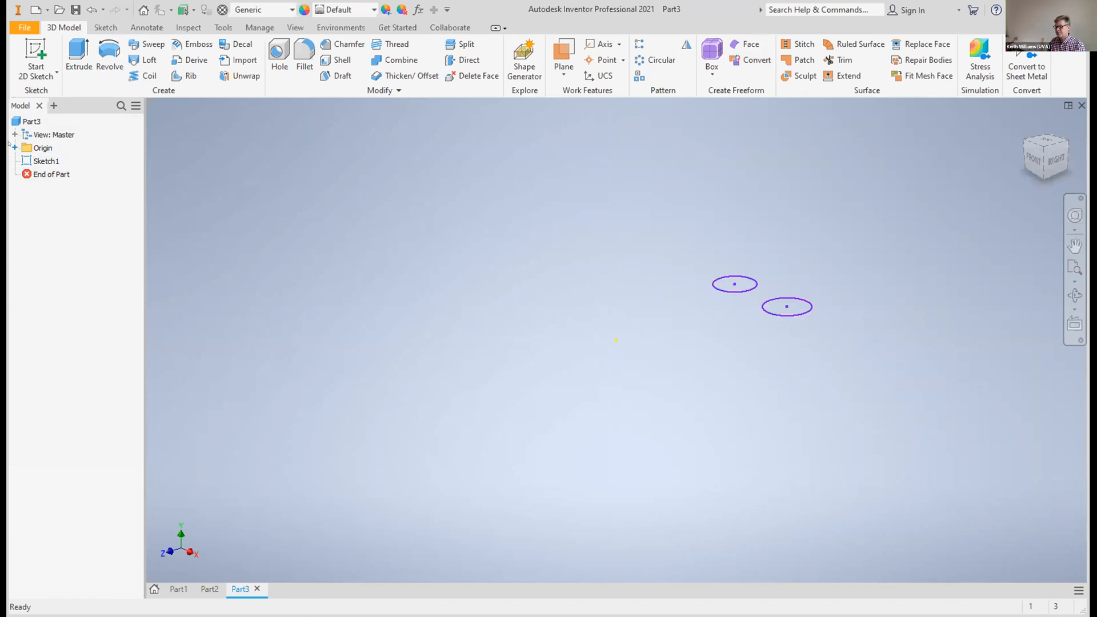
Sketch a circle about 1.07 in across on the YZ plane, centred on the origin, and finish the sketch
left_click(14, 146)
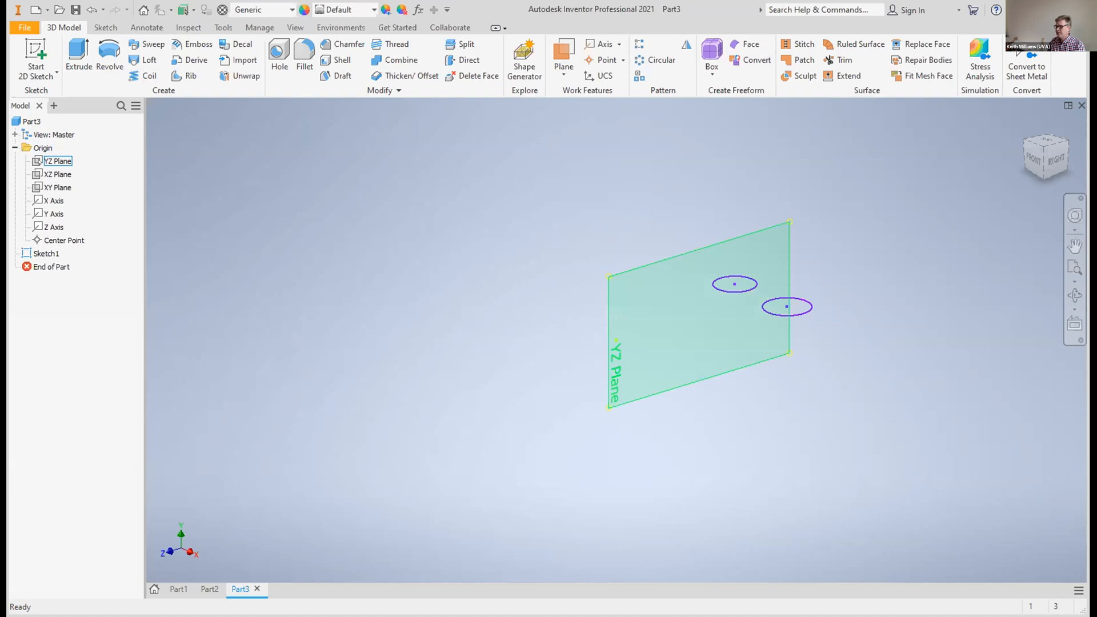
left_click(58, 162)
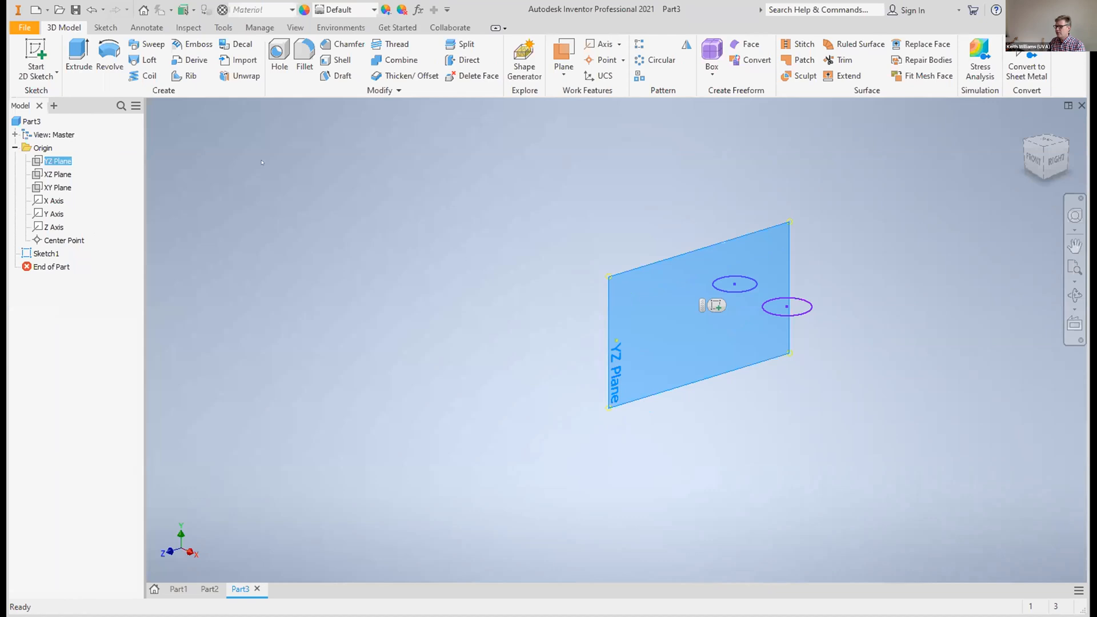
left_click(40, 66)
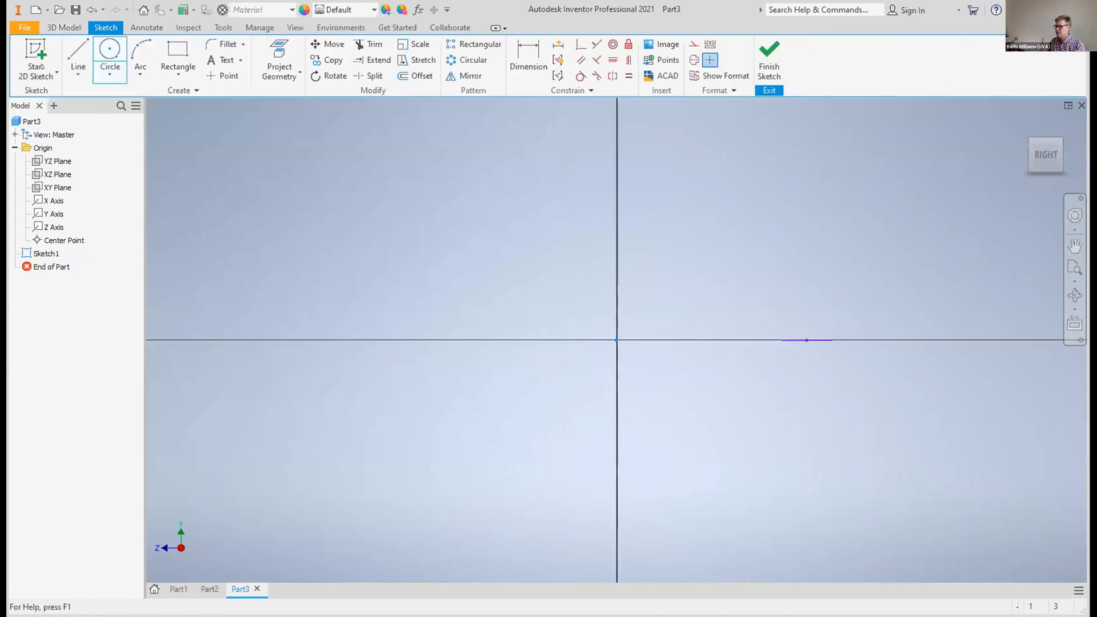
left_click(109, 57)
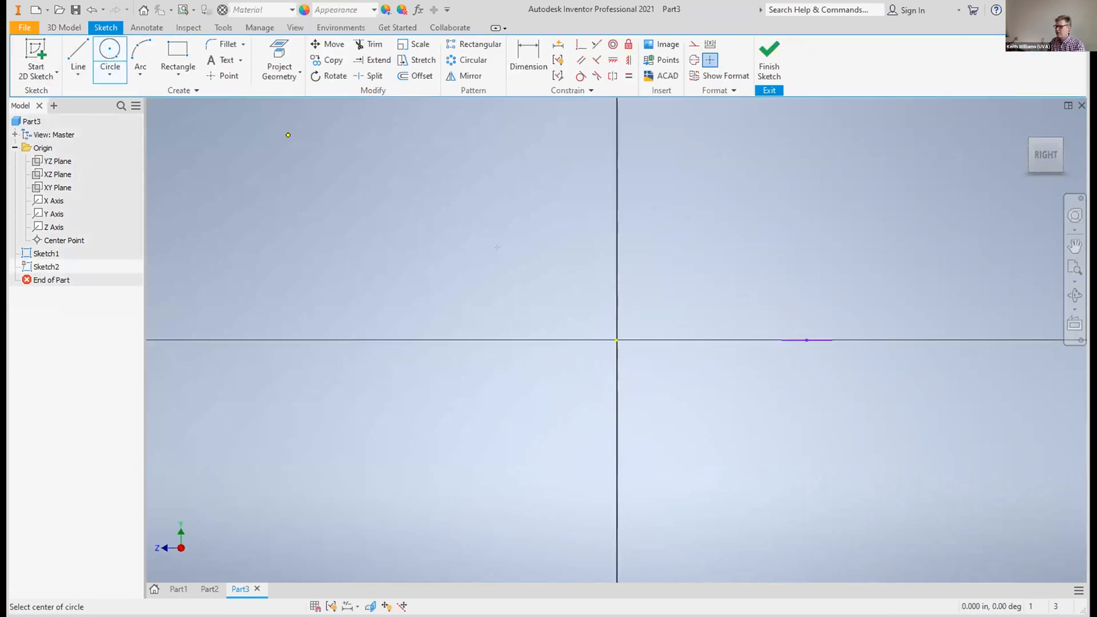
left_click(612, 334)
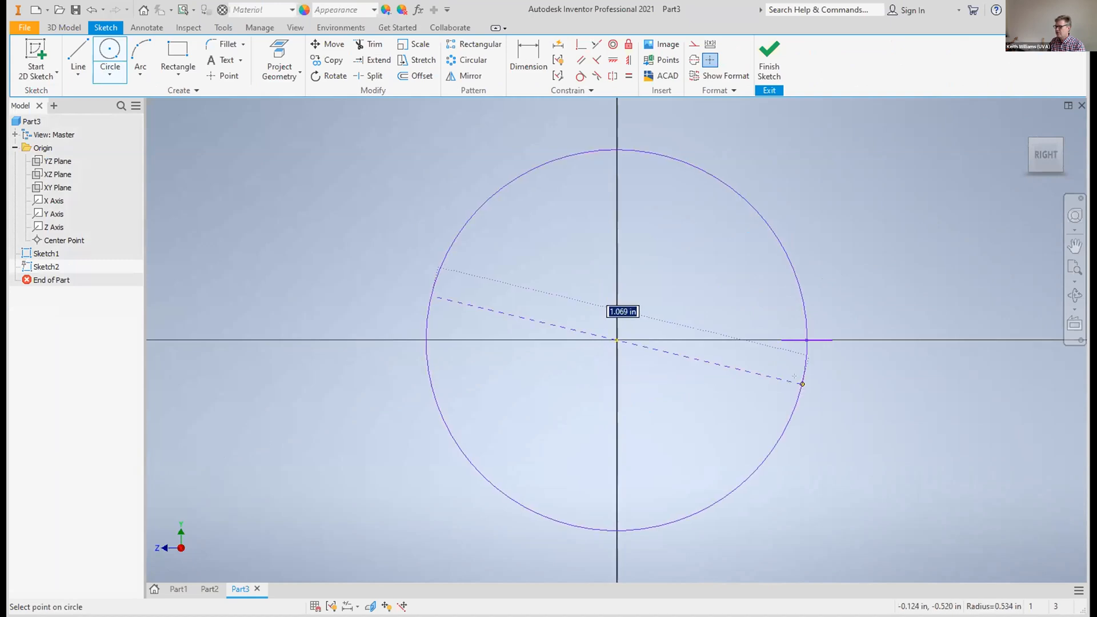
left_click(803, 384)
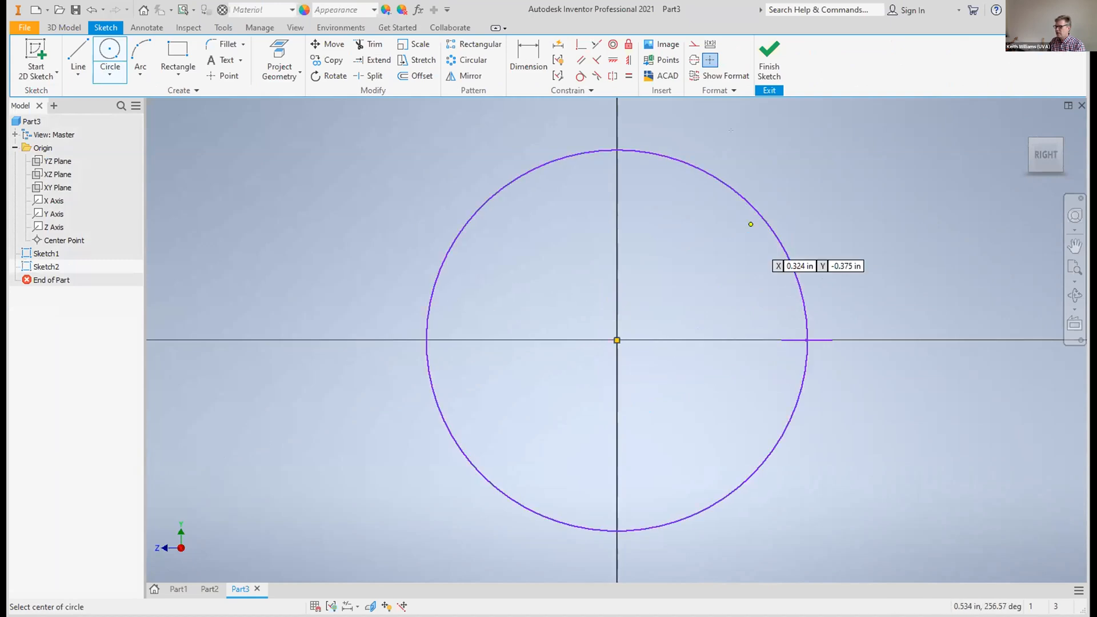
left_click(769, 50)
Try sweeping the two small circles along the large circle with the twist set to 0 deg
mouse_move(1035, 161)
left_mouse_down()
mouse_move(1007, 176)
mouse_move(984, 210)
mouse_move(991, 282)
left_mouse_up()
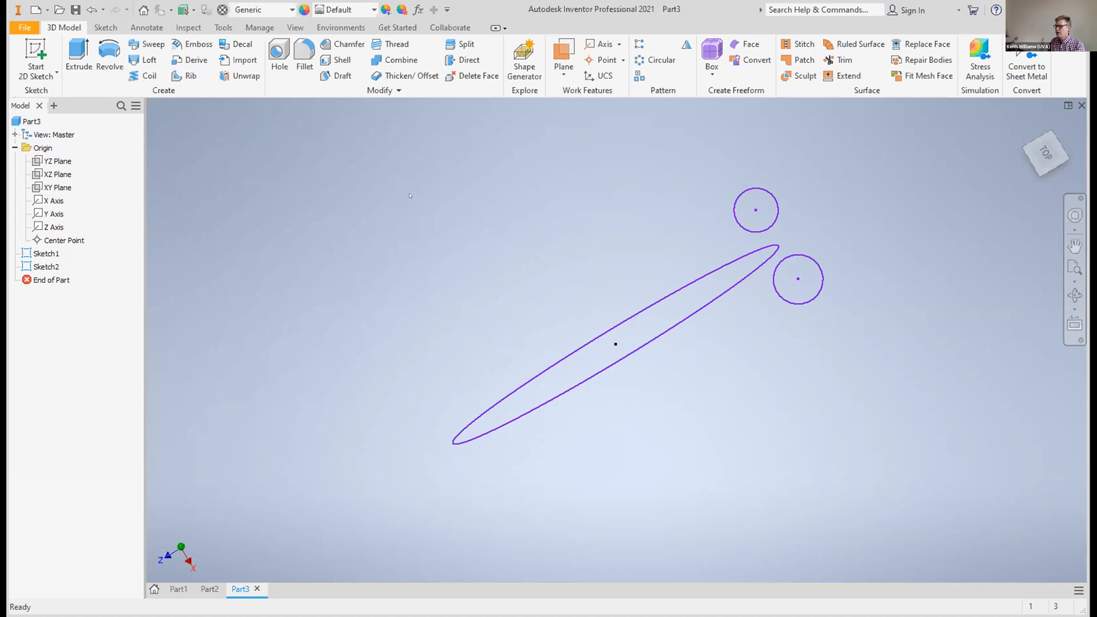
left_click(147, 44)
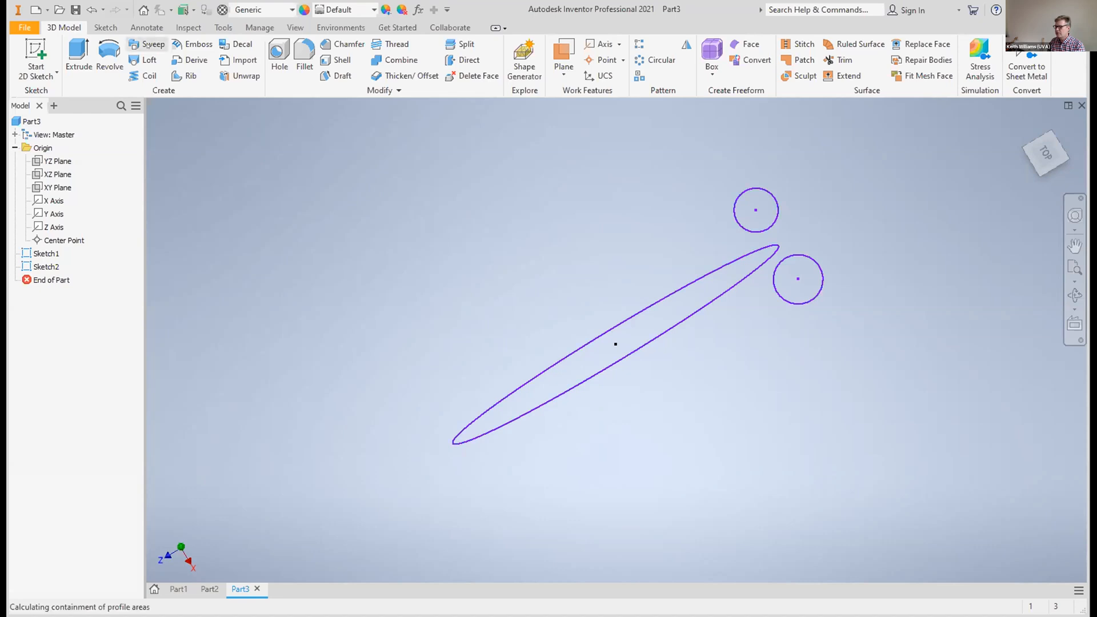
left_click(751, 210)
left_click(798, 276)
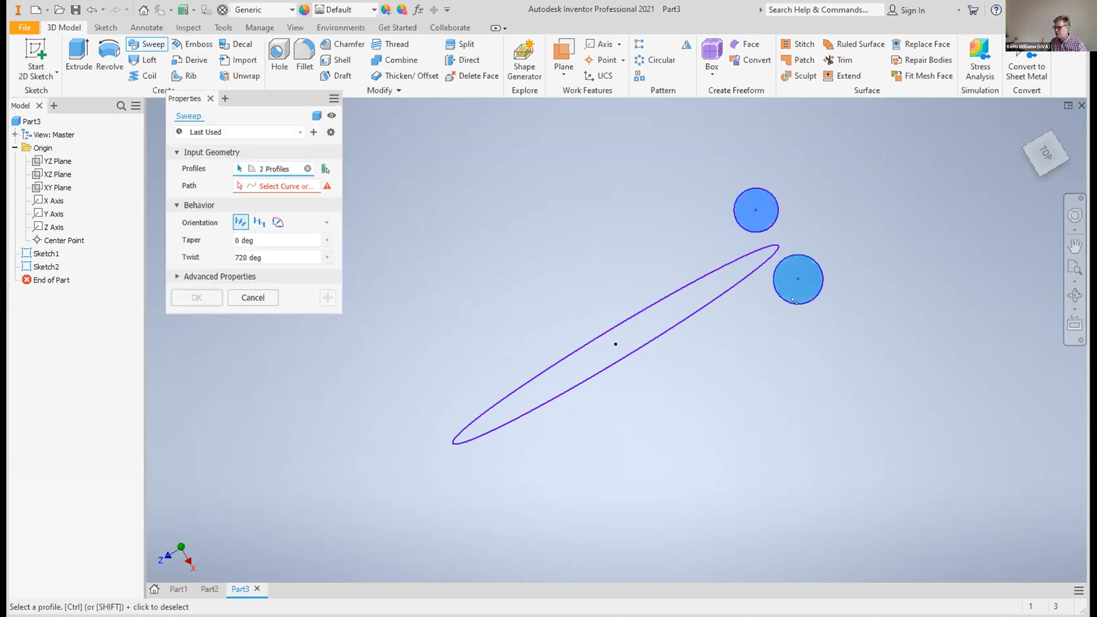
left_click(239, 184)
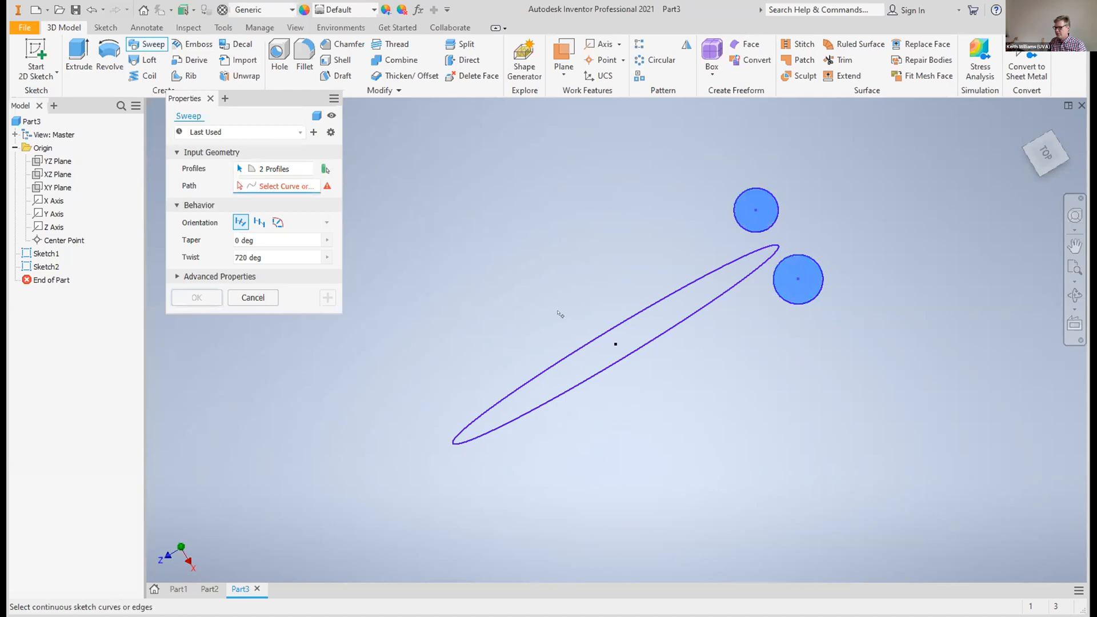
left_click(581, 344)
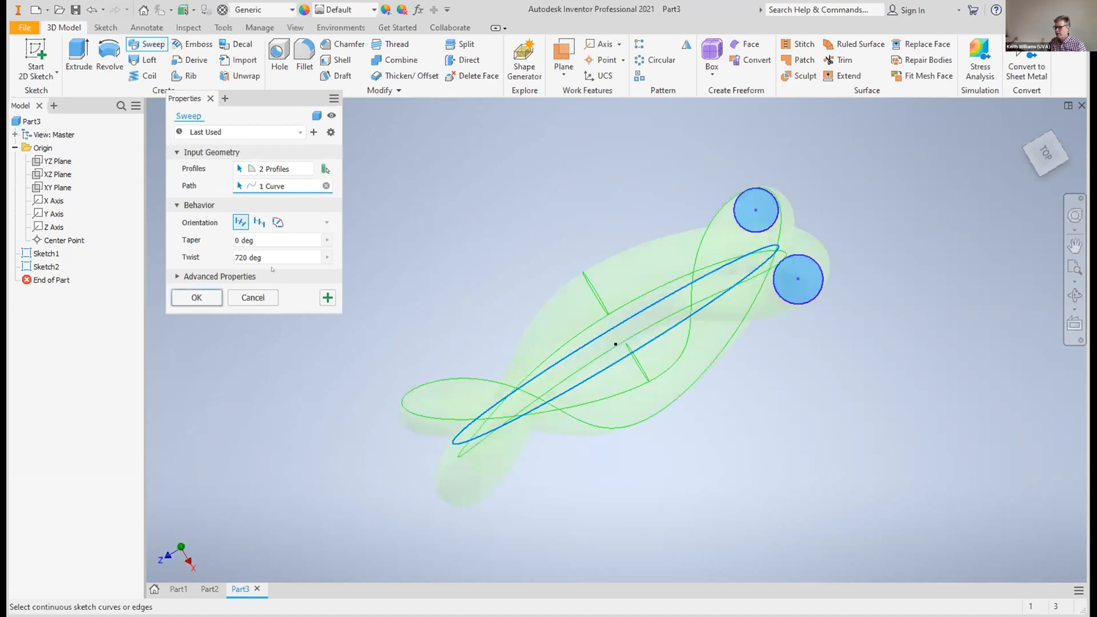
left_click(233, 257)
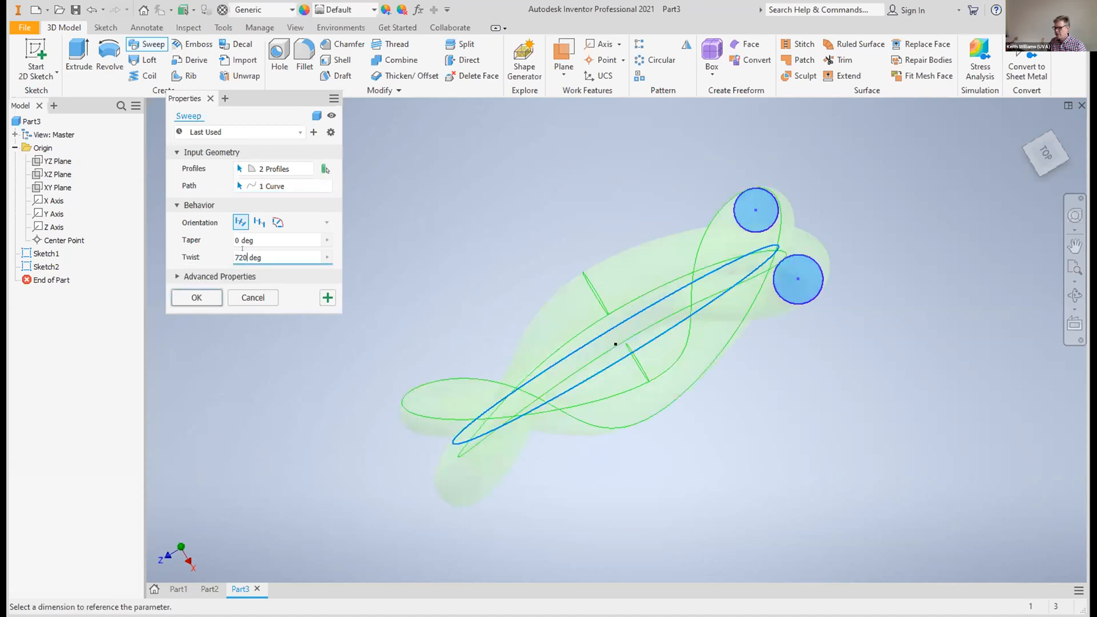
double_click(240, 257)
type("0")
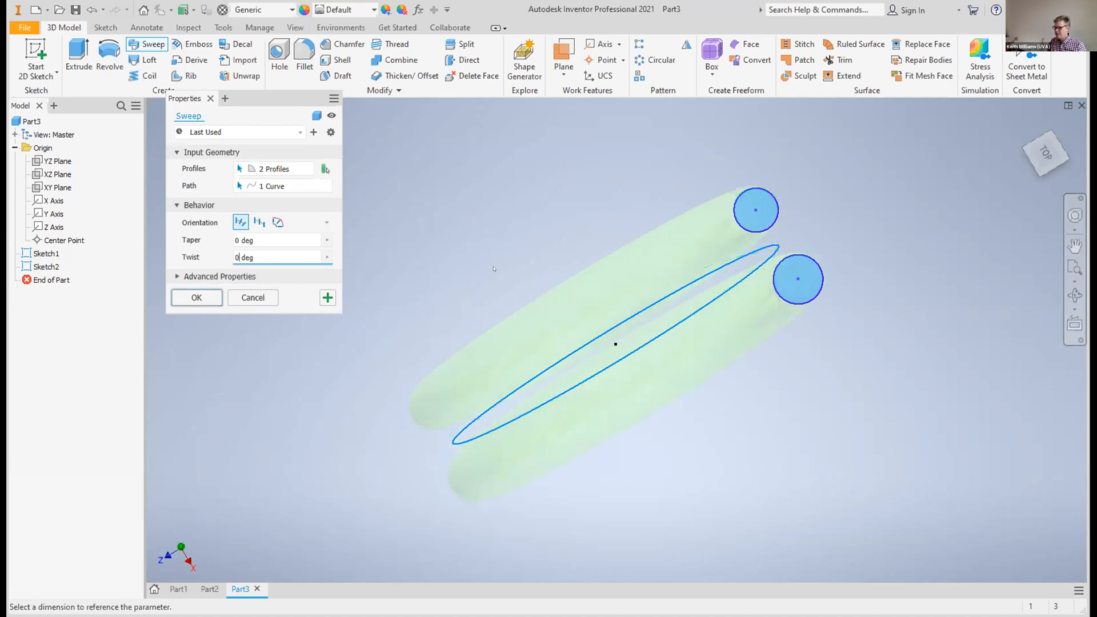
left_click(196, 294)
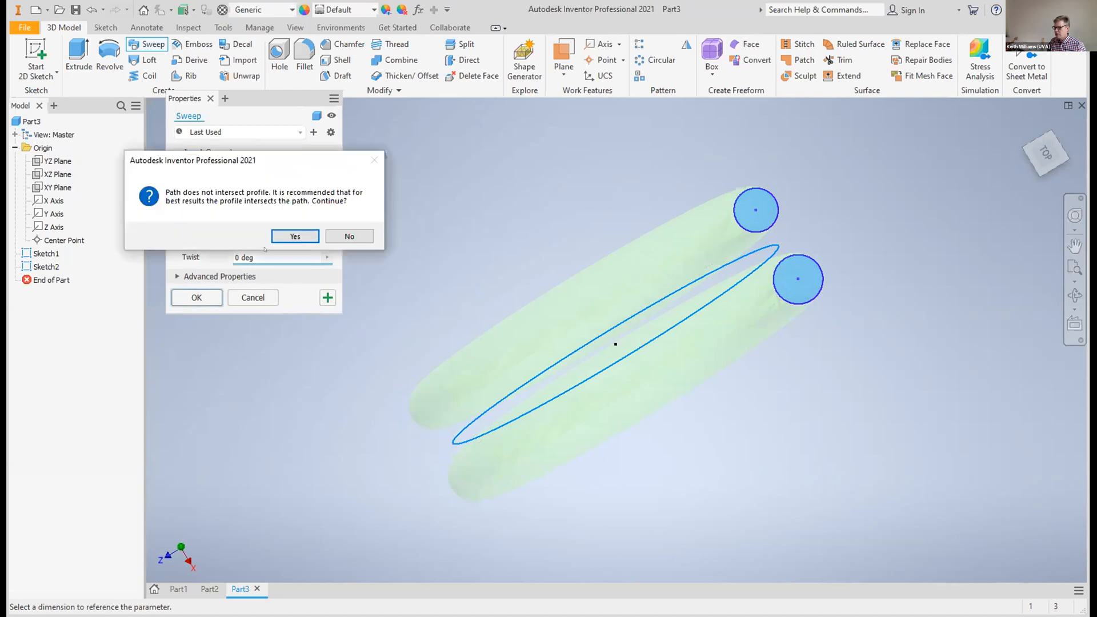
left_click(295, 236)
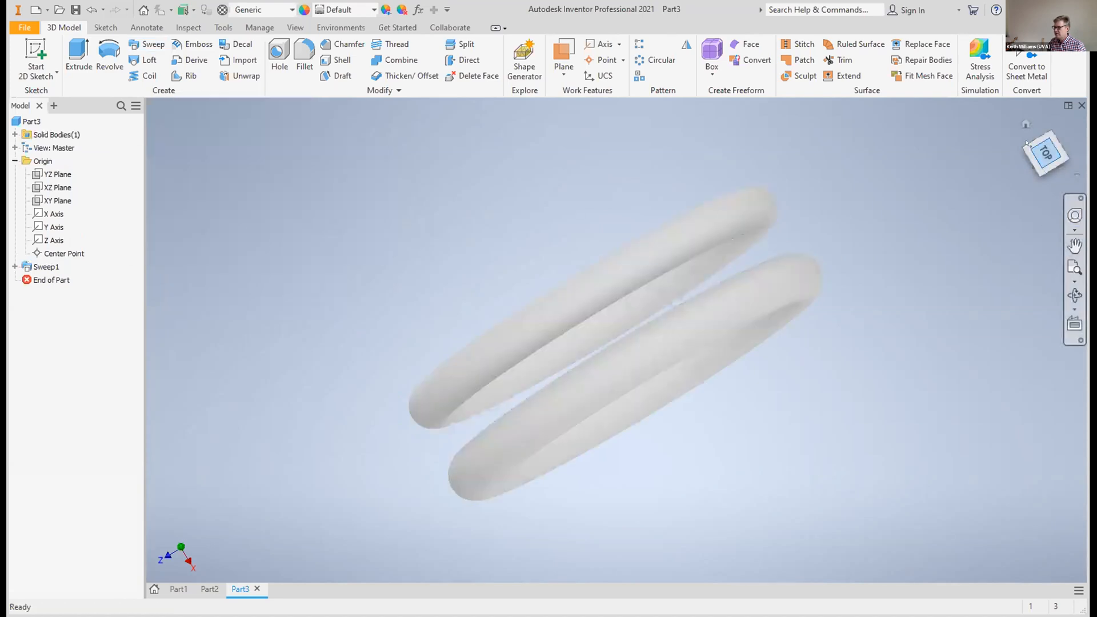
Undo the untwisted sweep
mouse_move(1027, 143)
left_mouse_down()
mouse_move(1069, 145)
mouse_move(1070, 158)
mouse_move(1052, 123)
mouse_move(1045, 148)
left_mouse_up()
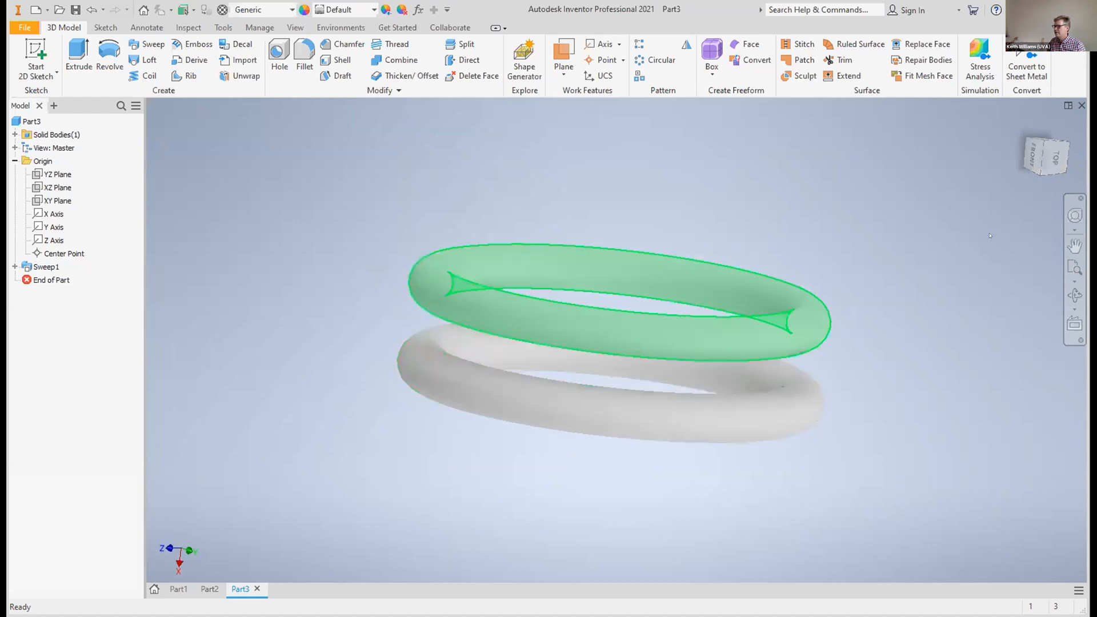
left_click_drag(1038, 153, 1024, 150)
left_click(92, 10)
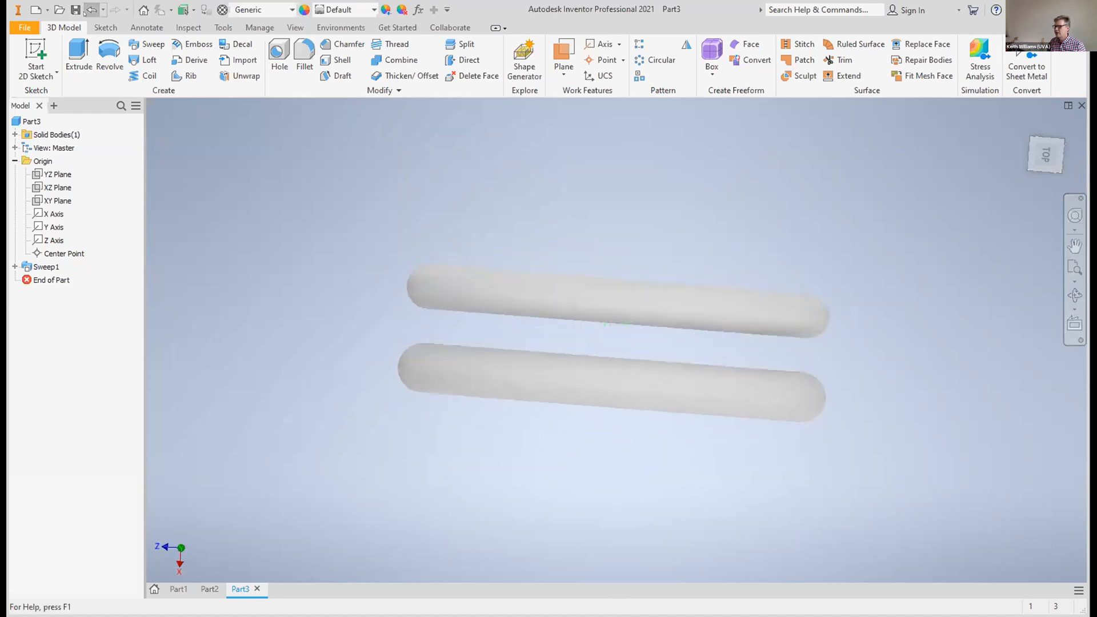
Start a sweep with the two small circles as profiles and the large circle as the path
left_click(1052, 142)
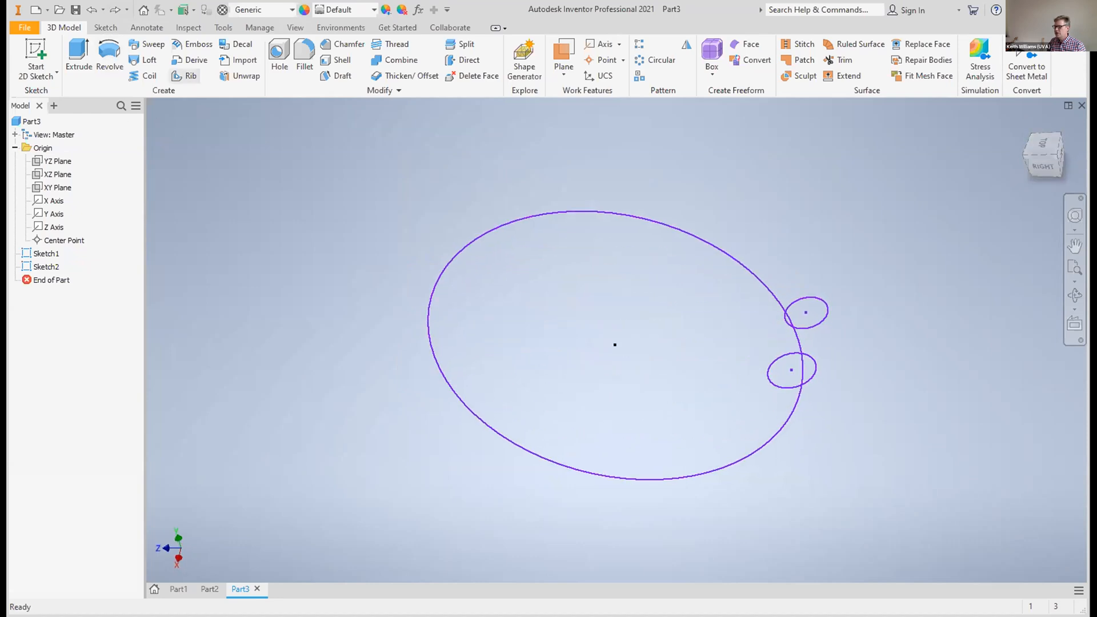
left_click(146, 44)
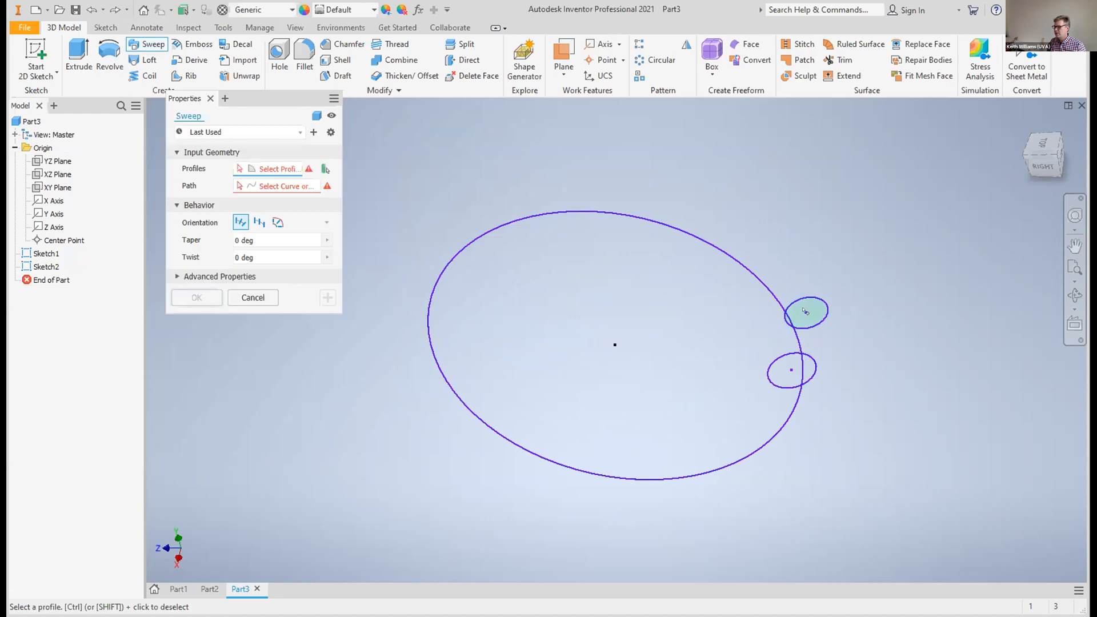
left_click(805, 312)
left_click(796, 366)
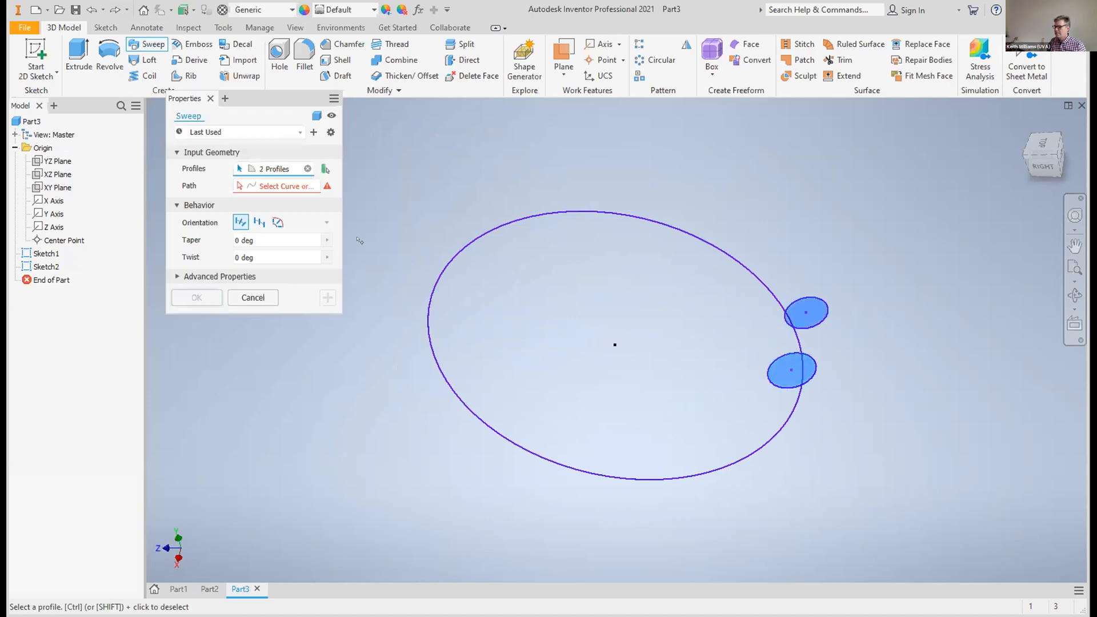
left_click(250, 189)
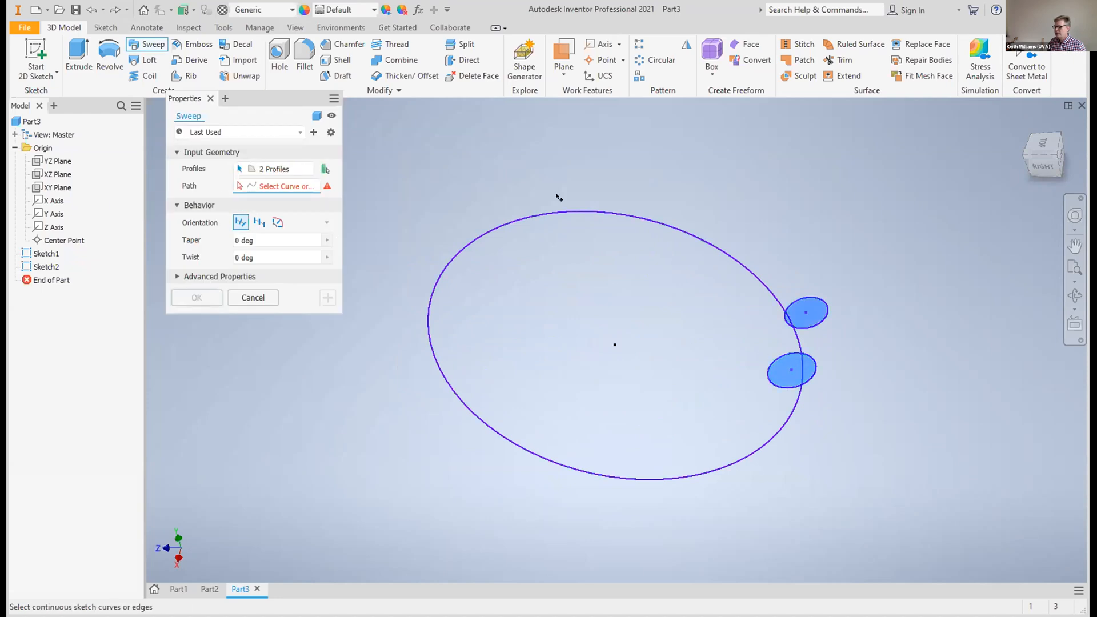
left_click(543, 206)
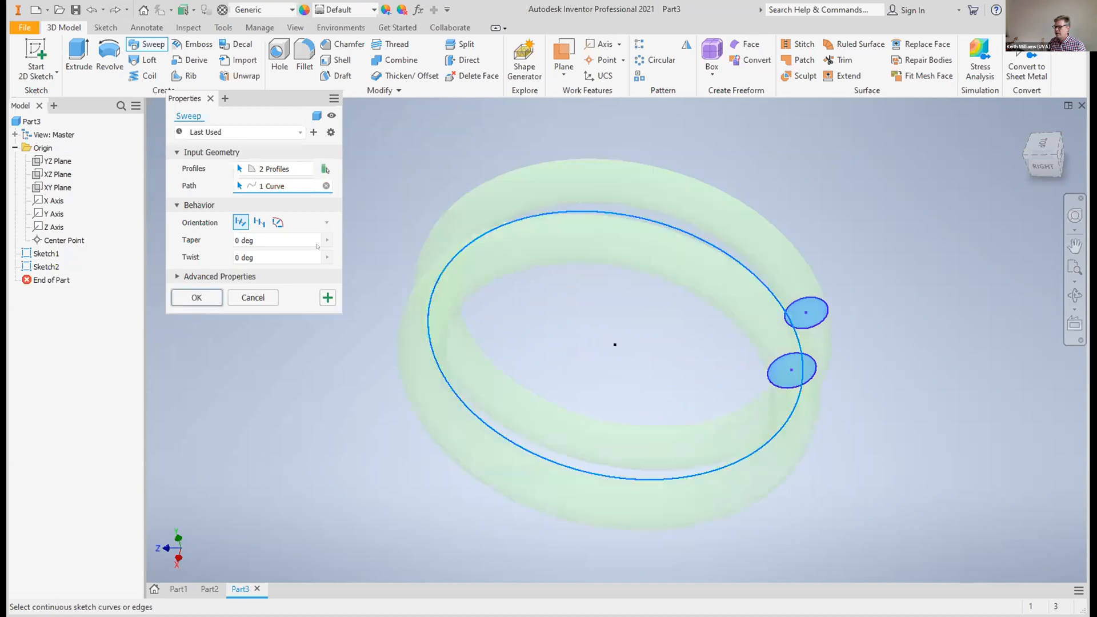
Try a twist of 720 deg in the sweep preview
double_click(244, 257)
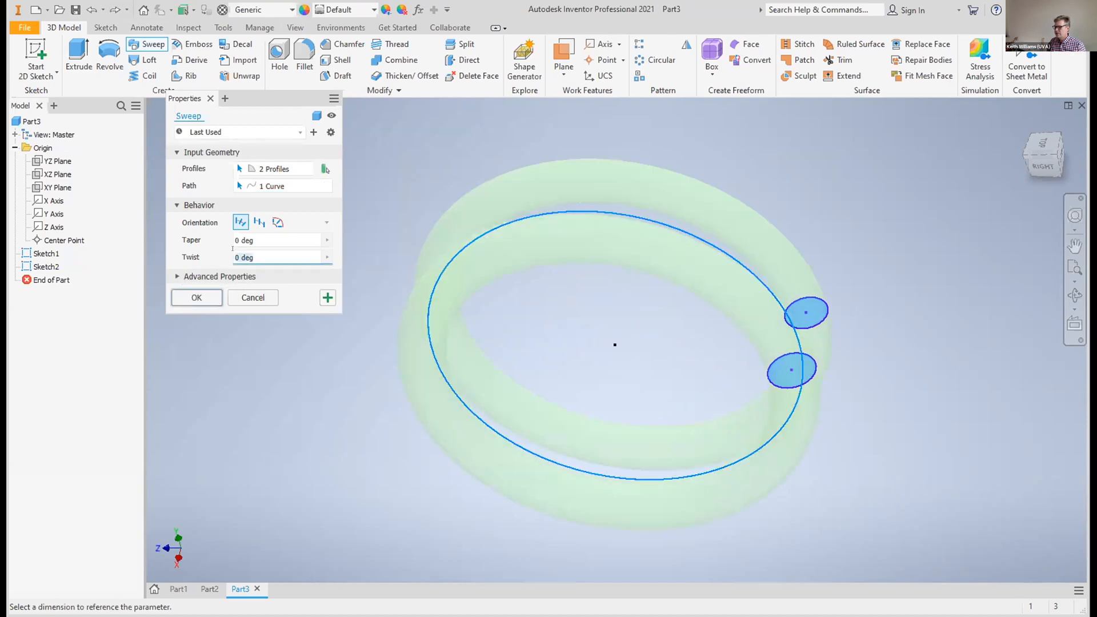
key("BackSpace")
type("720")
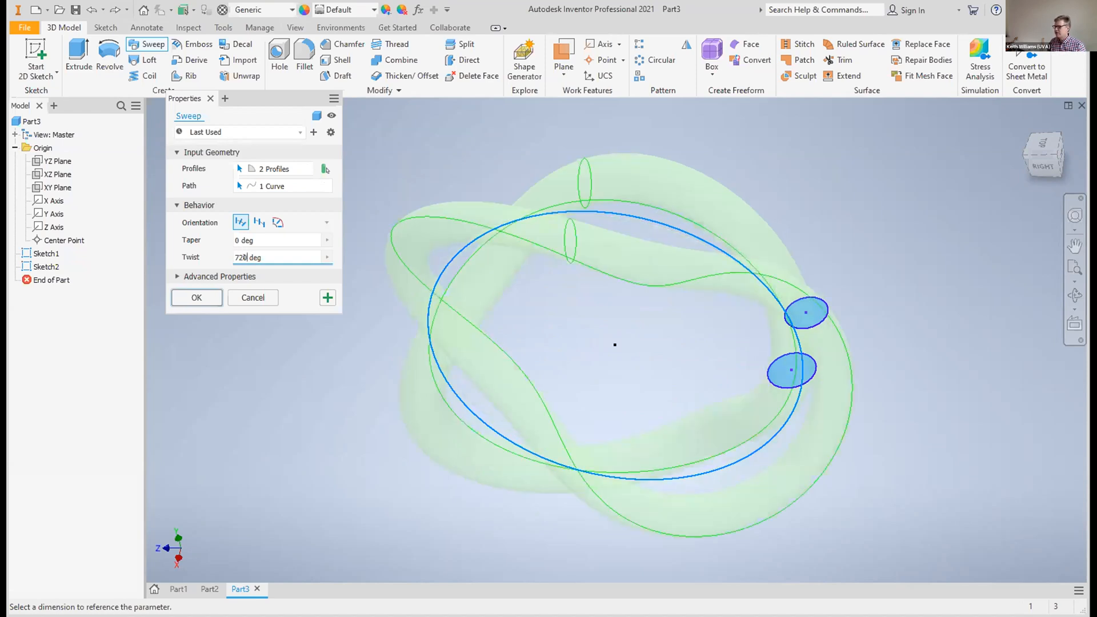
Set the sweep's twist to 1440 deg and create it despite the profiles not intersecting the path
key("BackSpace")
key("BackSpace")
key("BackSpace")
type("1440")
left_click(196, 297)
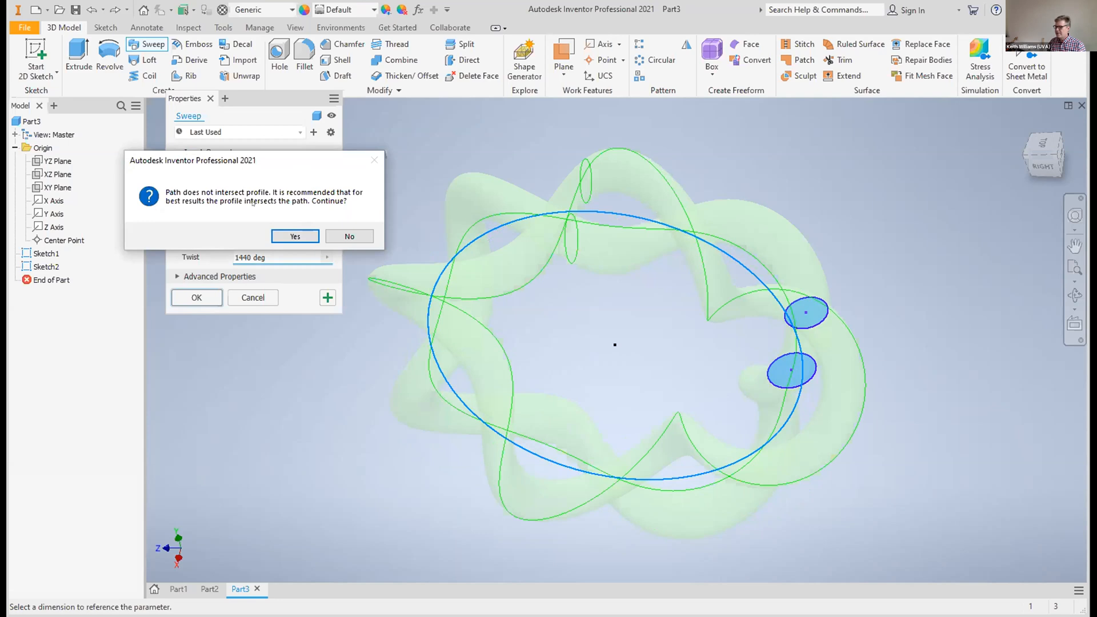
left_click(295, 236)
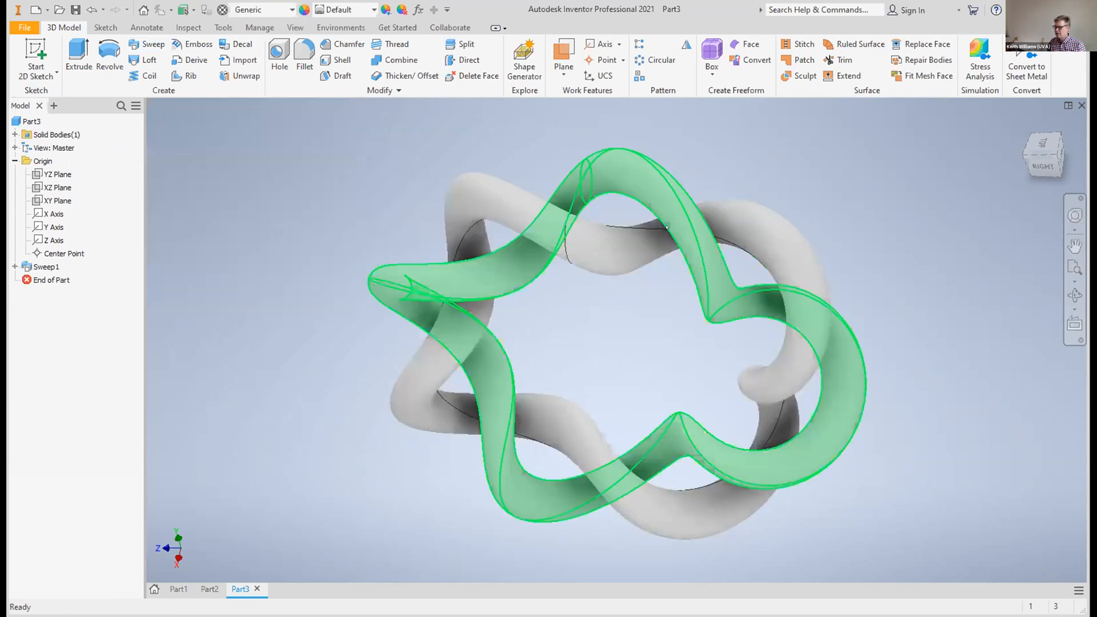
Start a new sketch on the YZ plane through the middle of the twisted ring
mouse_move(1035, 143)
left_mouse_down()
mouse_move(993, 214)
mouse_move(803, 213)
mouse_move(779, 174)
left_mouse_up()
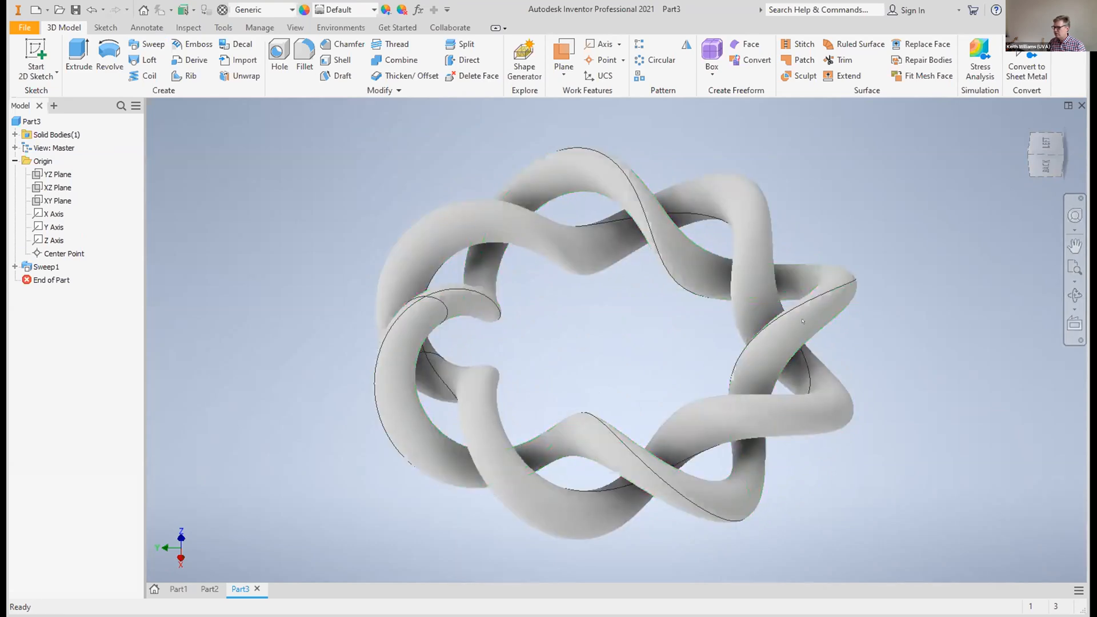
left_click_drag(1038, 153, 1067, 195)
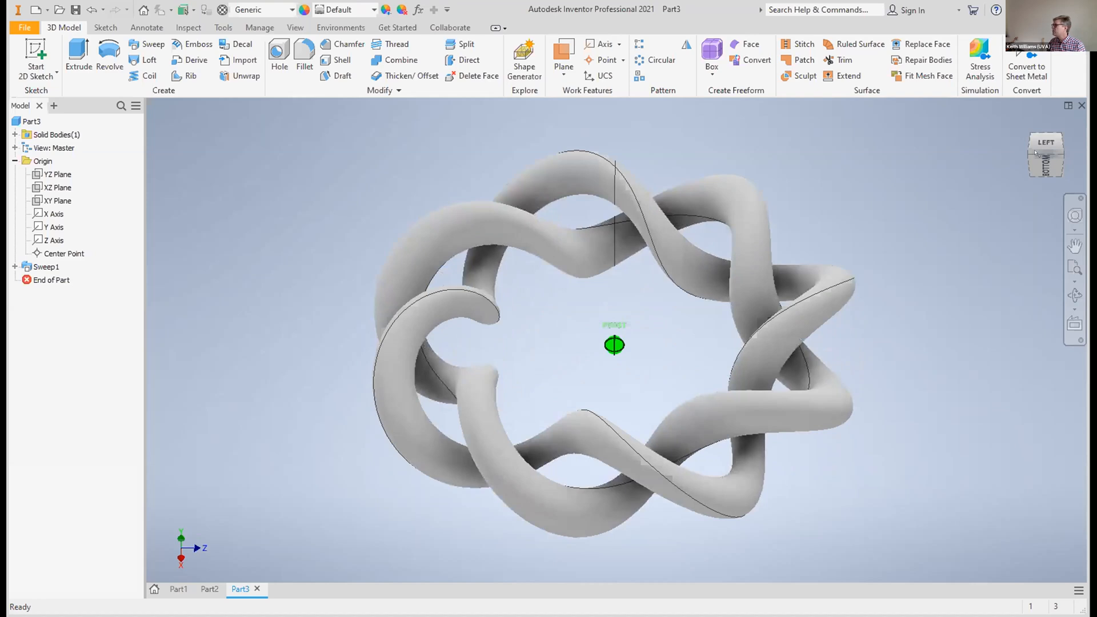
left_click_drag(1036, 152, 1035, 153)
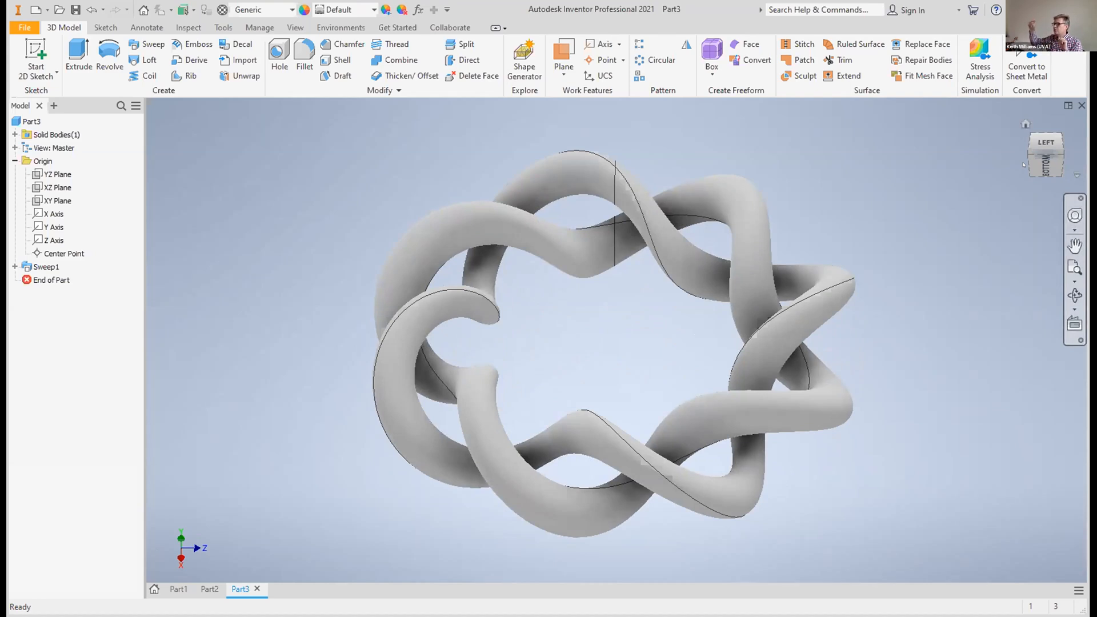
left_click_drag(1046, 150, 1050, 124)
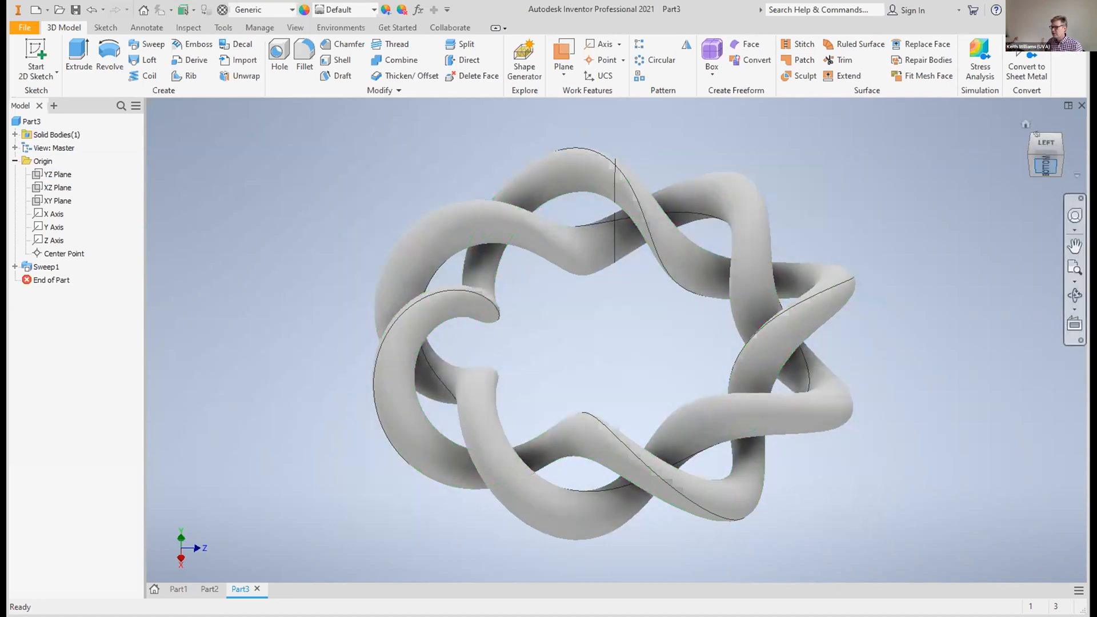
left_click(1045, 165)
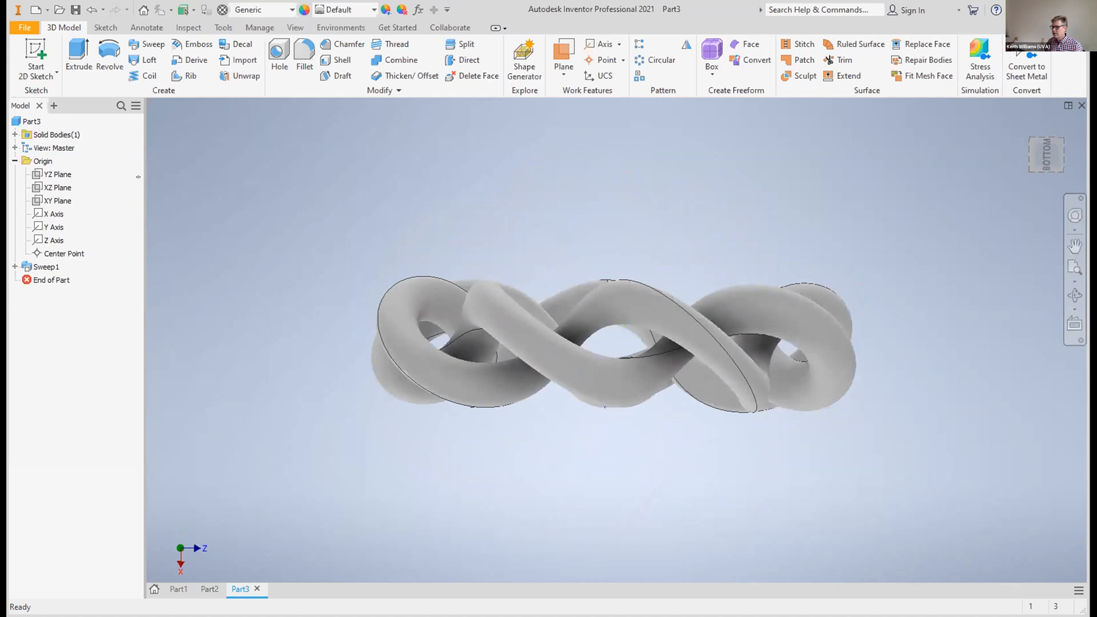
left_click(59, 174)
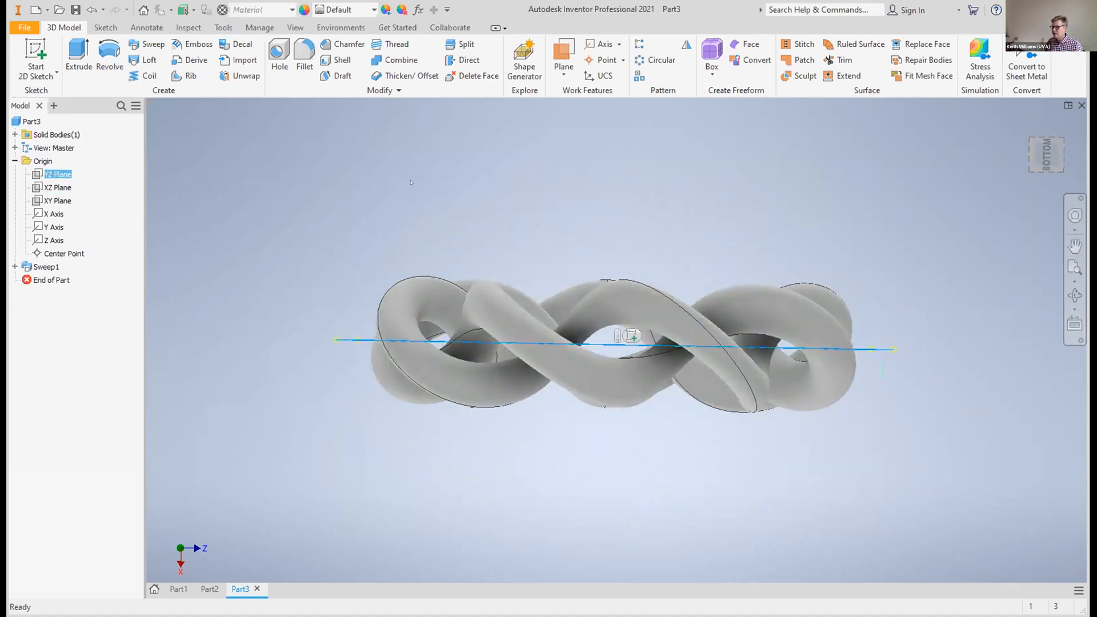
left_click_drag(1045, 162, 1038, 184)
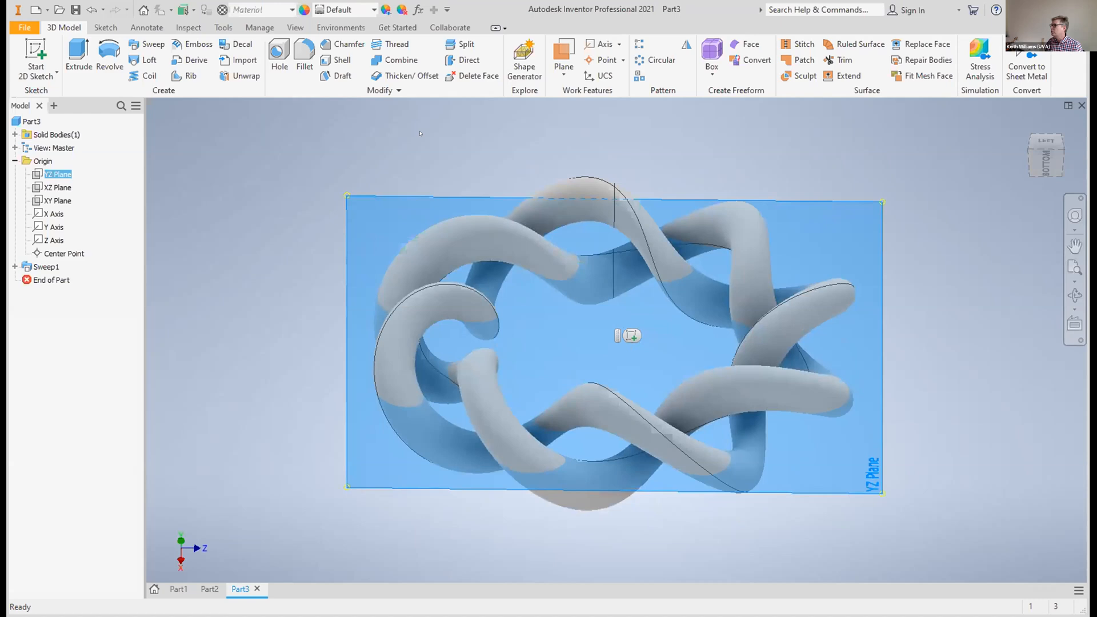
left_click(38, 55)
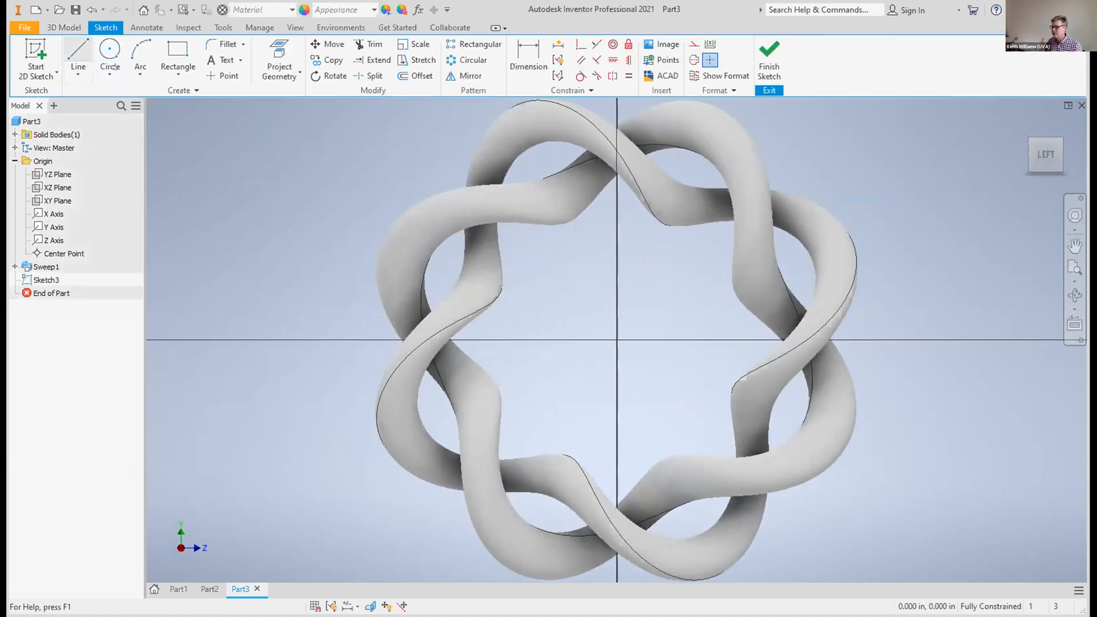
Sketch a circle about 0.05 in across where the strands cross on the horizontal axis, about 0.54 in from the origin, and finish the sketch
left_click(110, 54)
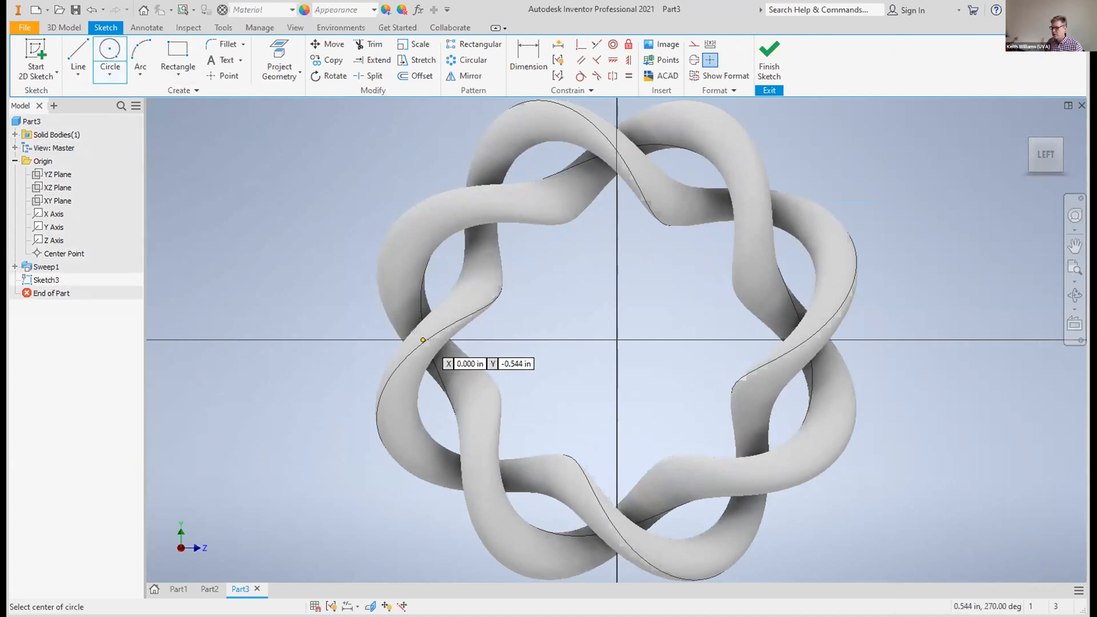
left_click(423, 340)
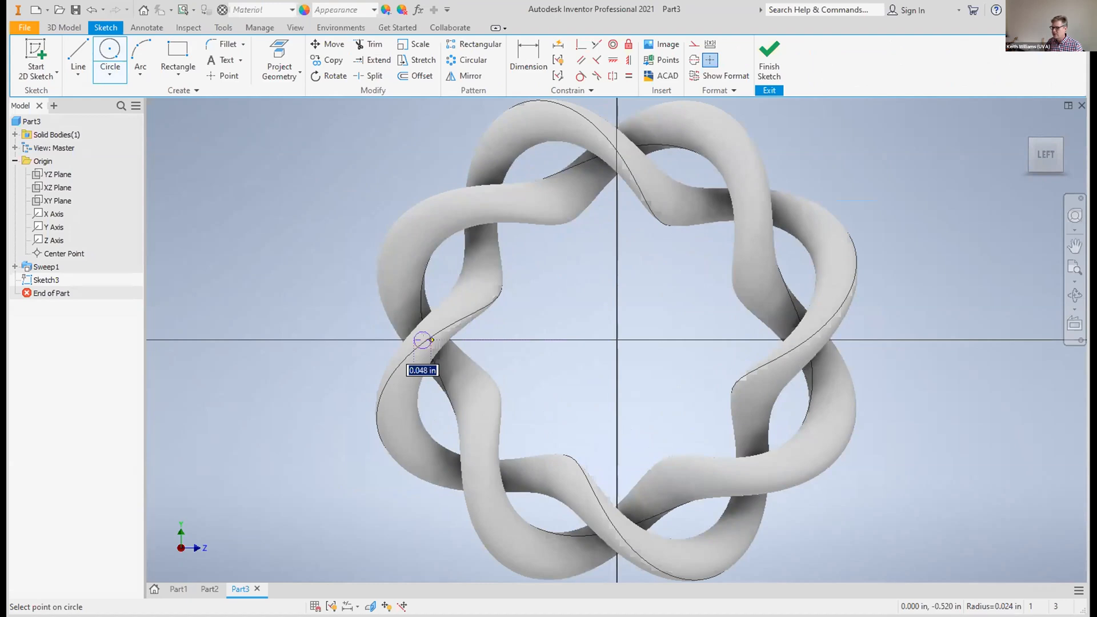
key("Escape")
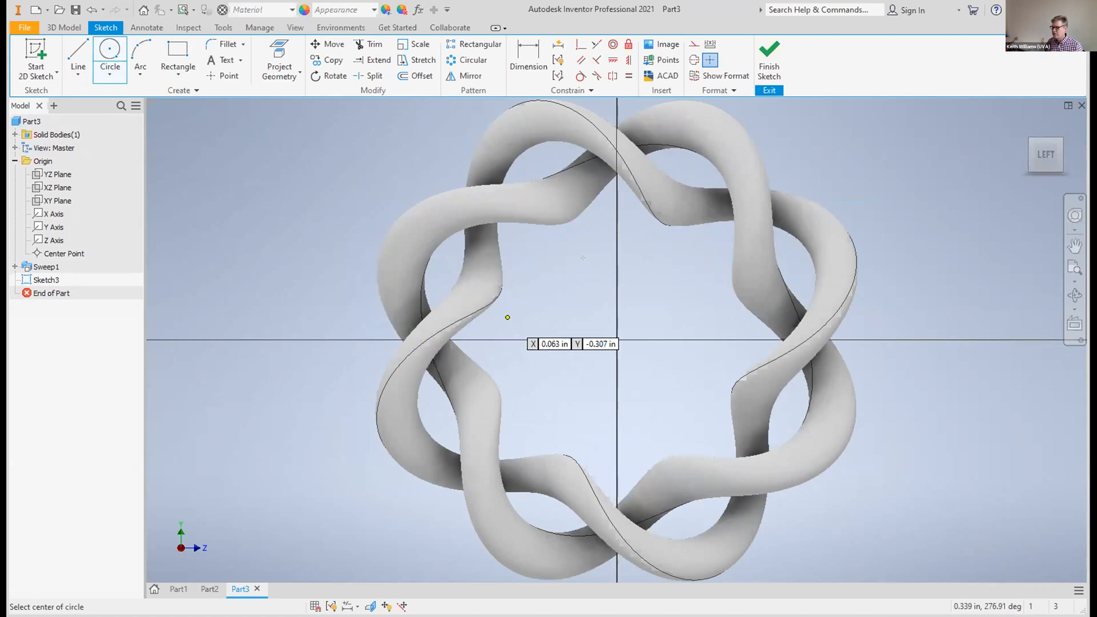
left_click(773, 37)
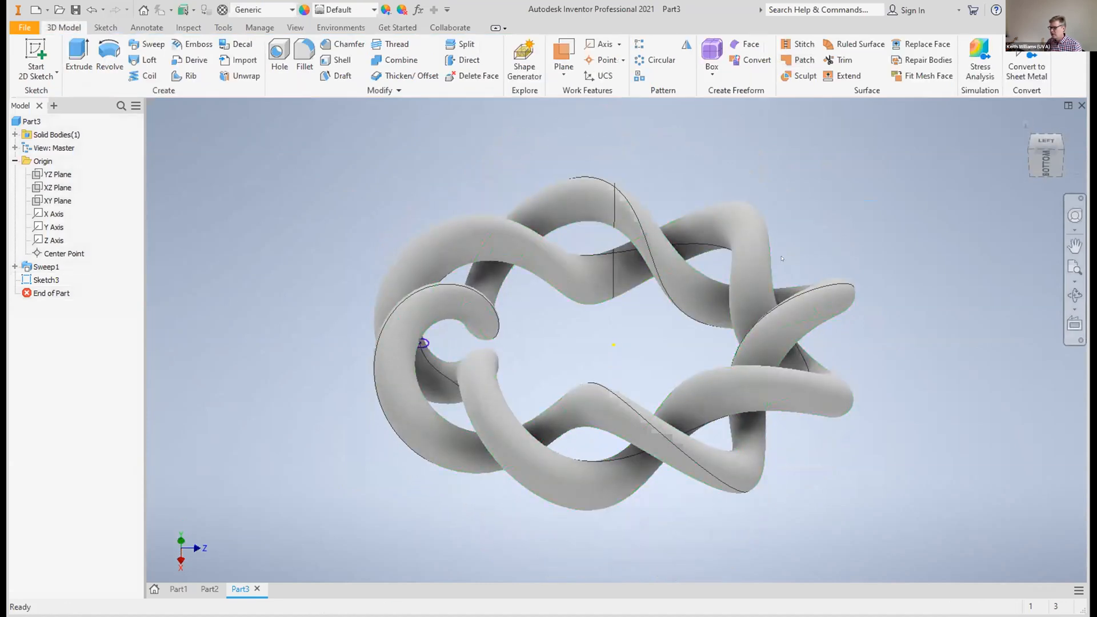
Extrude the small circle between the two strands symmetrically to a distance of 0.1 in, joined to the ring
scroll(589, 313, "up", 3)
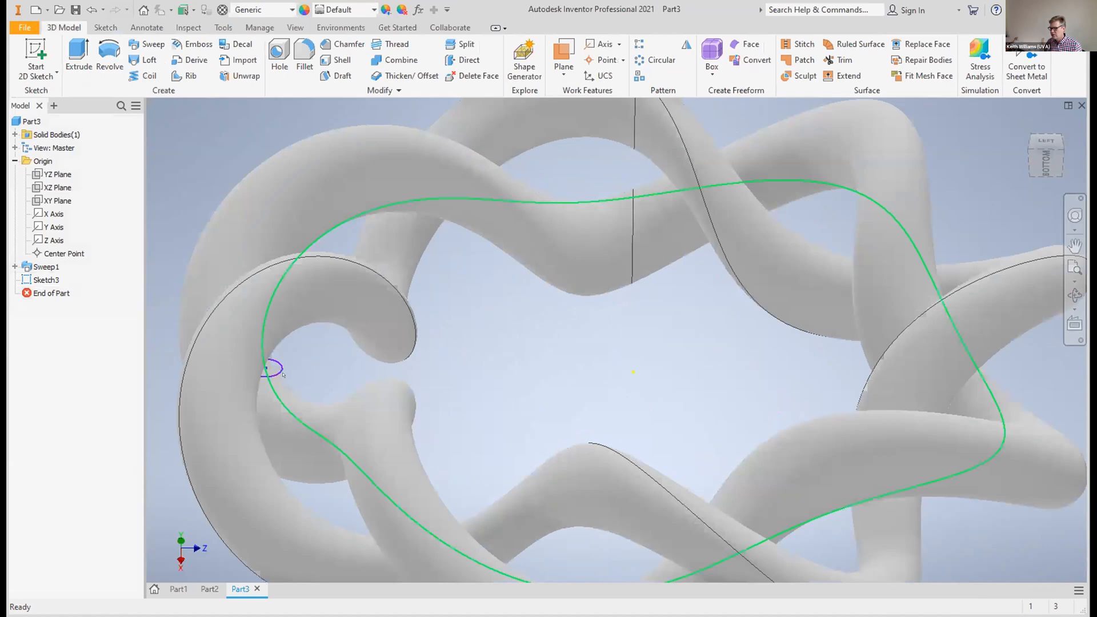
left_click(1075, 246)
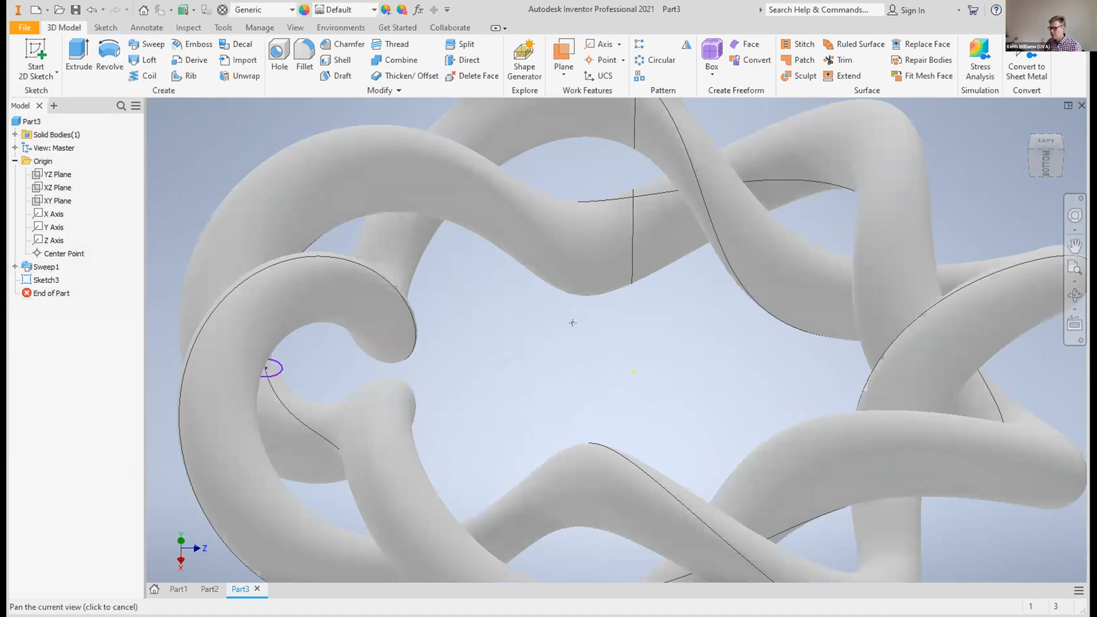
left_click_drag(573, 323, 855, 324)
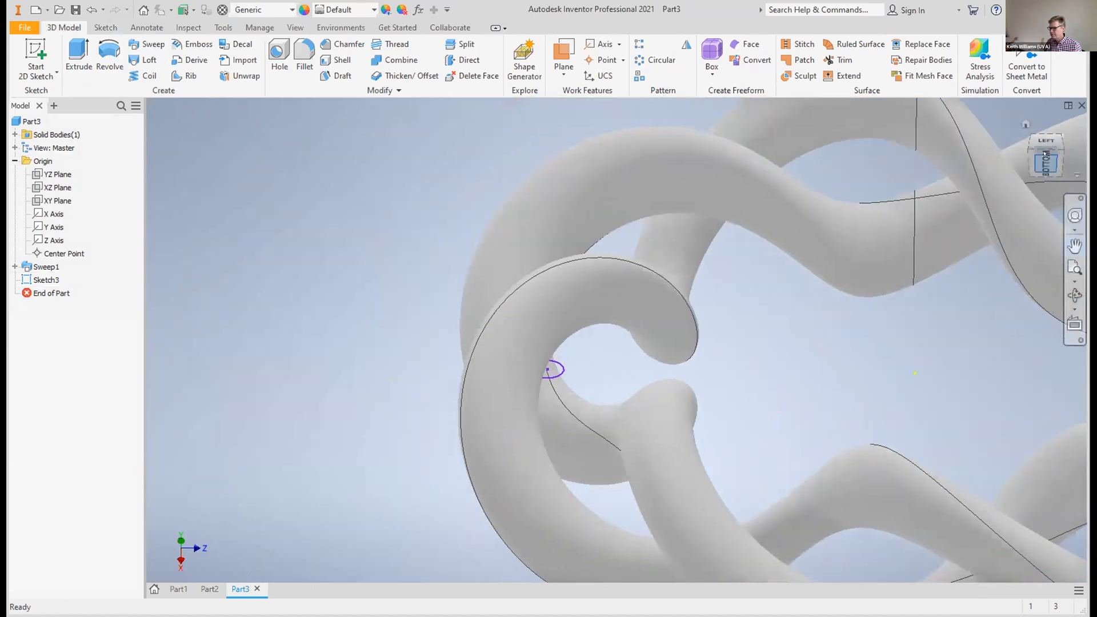
mouse_move(1027, 153)
left_mouse_down()
mouse_move(999, 158)
mouse_move(1015, 163)
left_mouse_up()
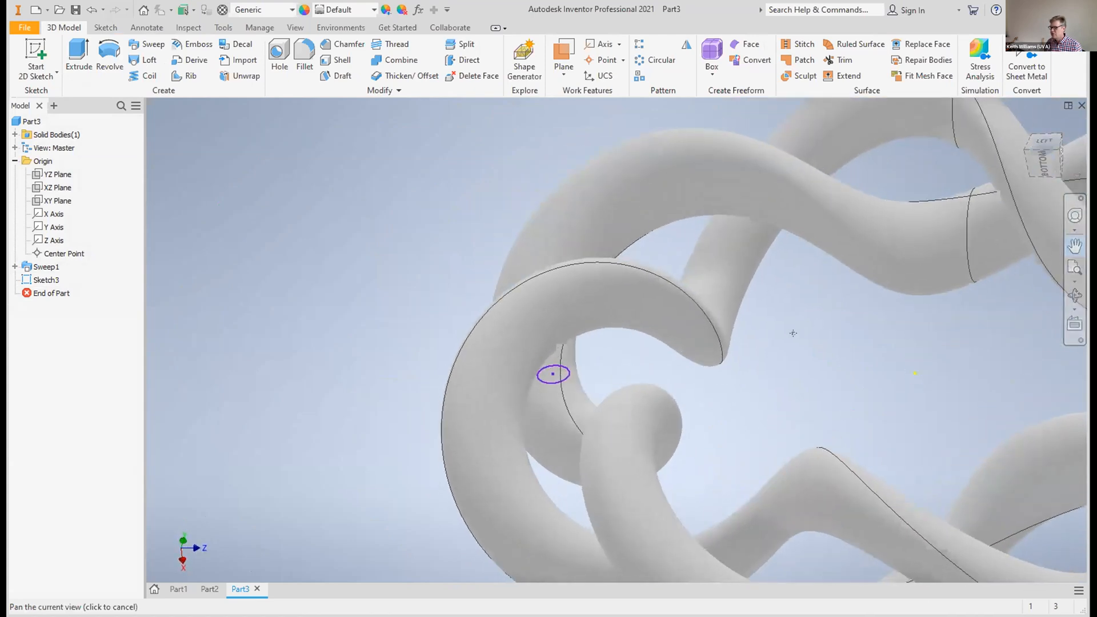
left_click(560, 372)
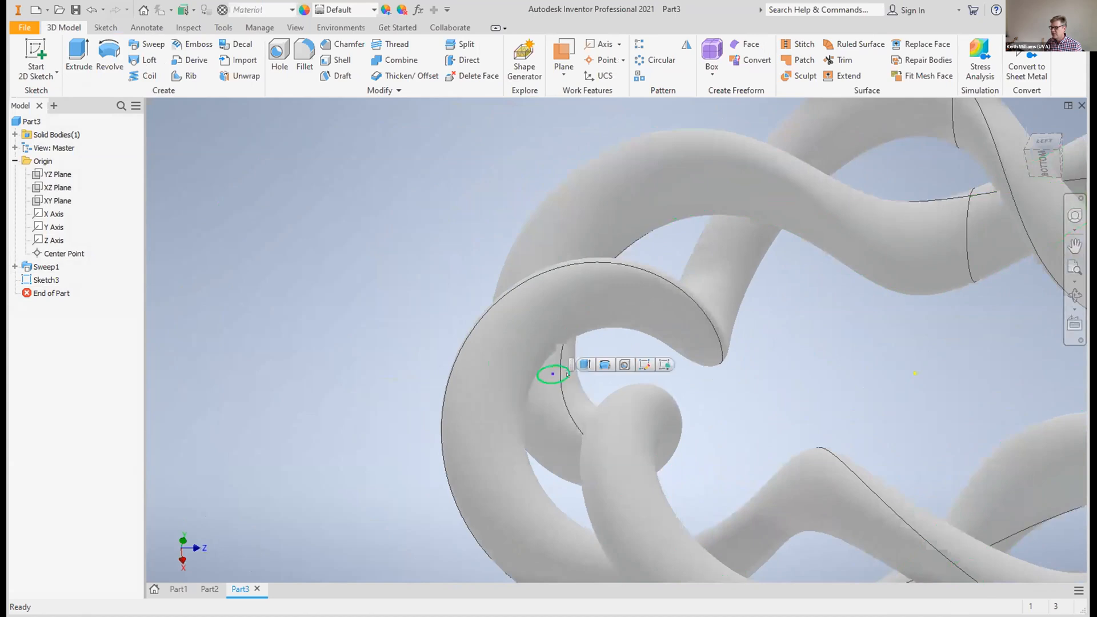
left_click(76, 55)
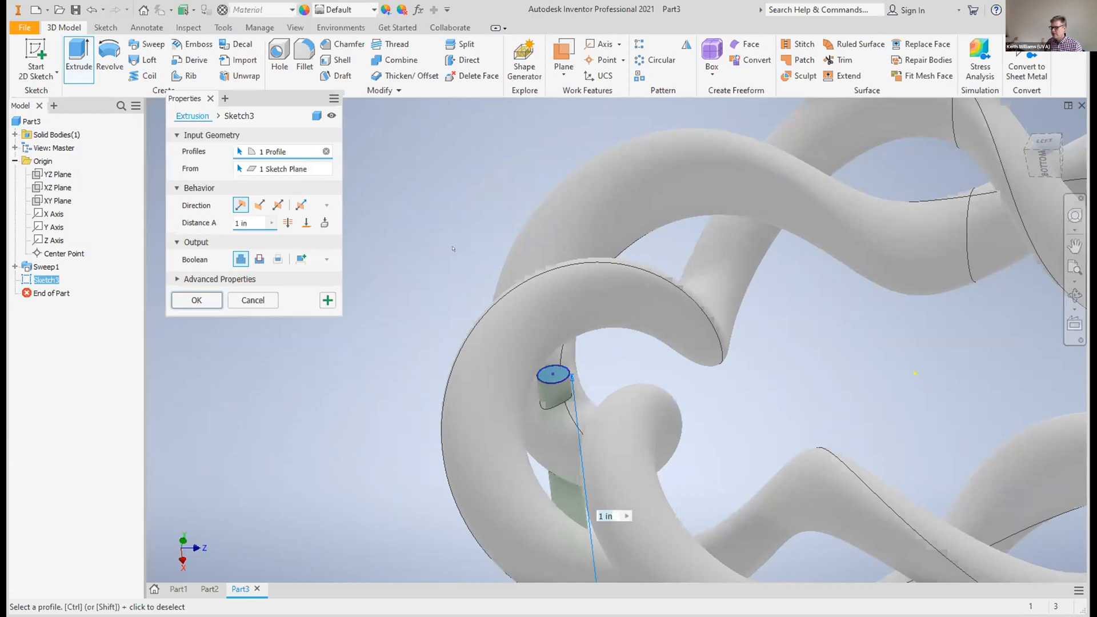
scroll(454, 249, "up", 5)
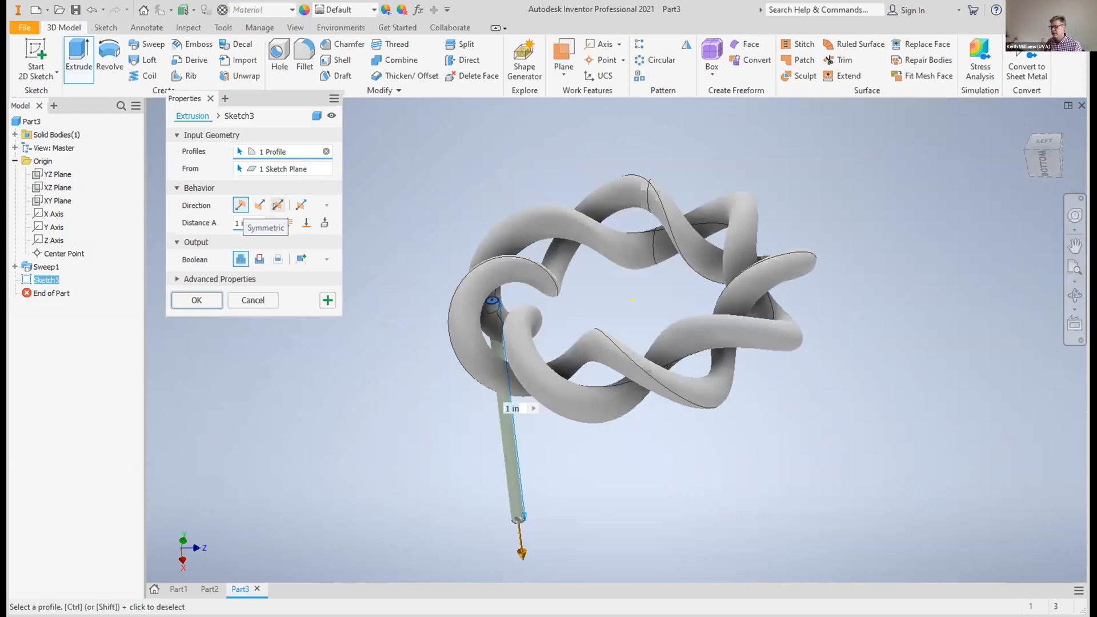
left_click(278, 205)
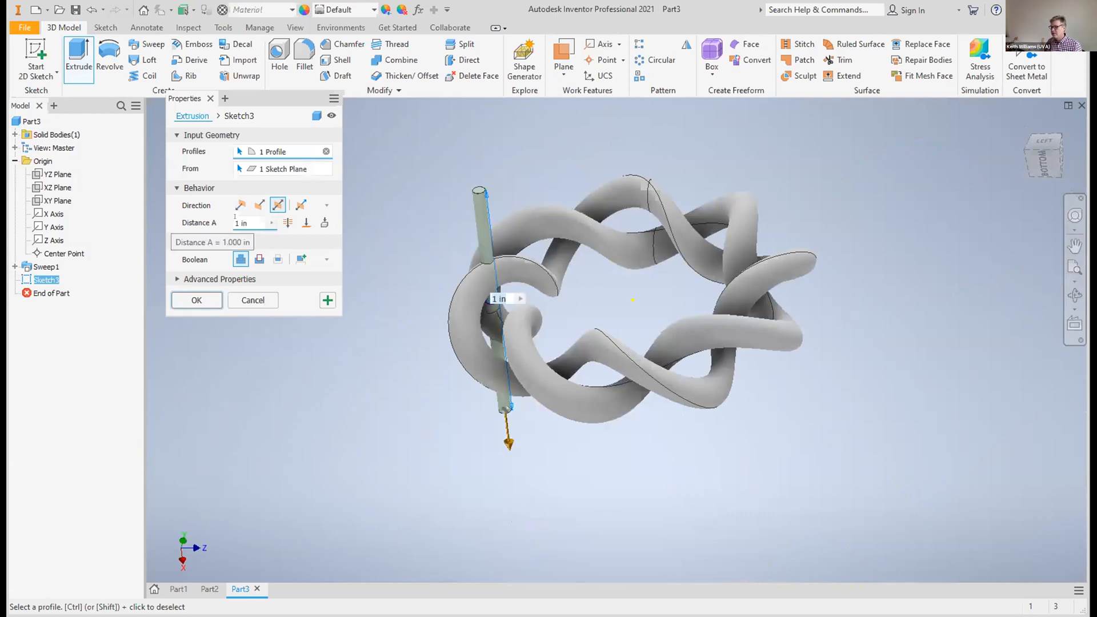
left_click(233, 224)
type("0.1")
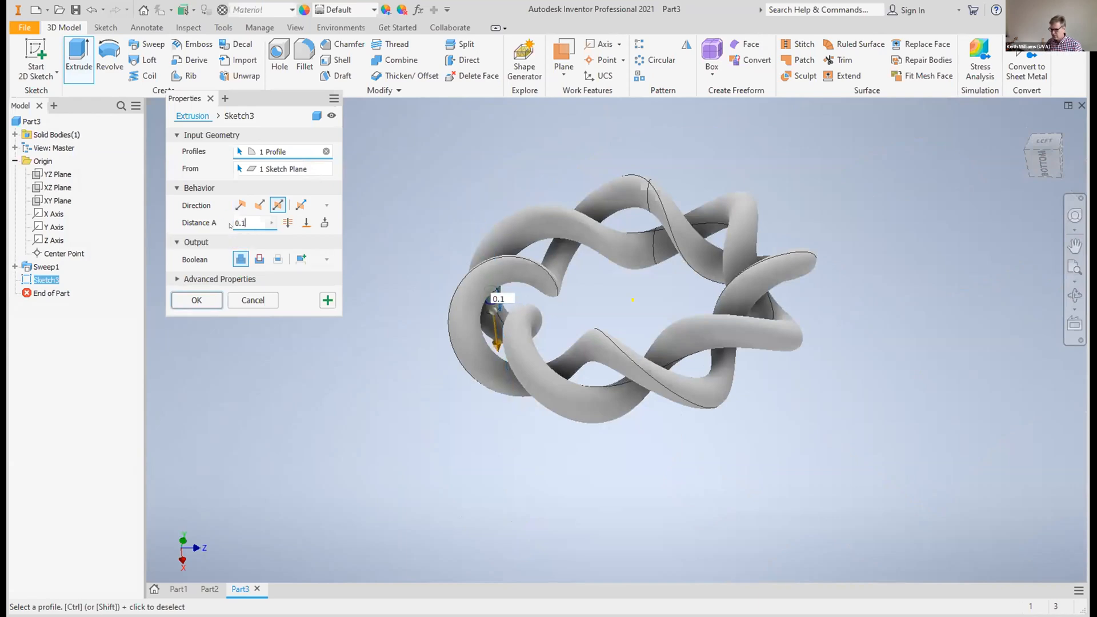
left_click(197, 300)
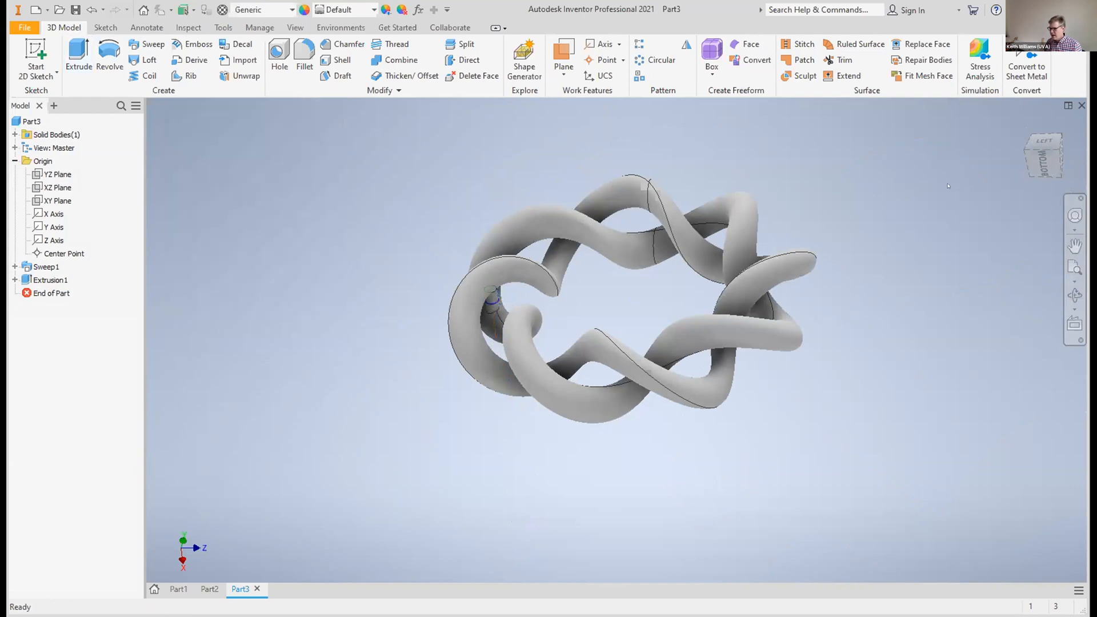
Edit the small pin's extrusion and lengthen its symmetric distance to 0.18 in
mouse_move(1045, 159)
left_mouse_down()
mouse_move(1056, 143)
mouse_move(1082, 144)
mouse_move(1077, 242)
left_mouse_up()
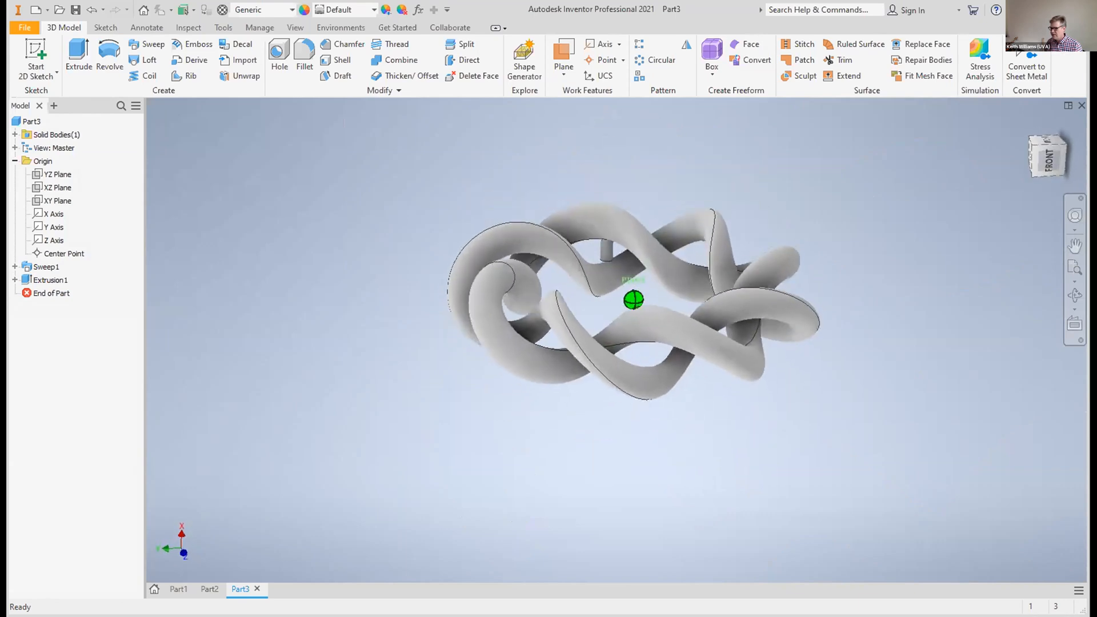
left_click_drag(1051, 158, 968, 147)
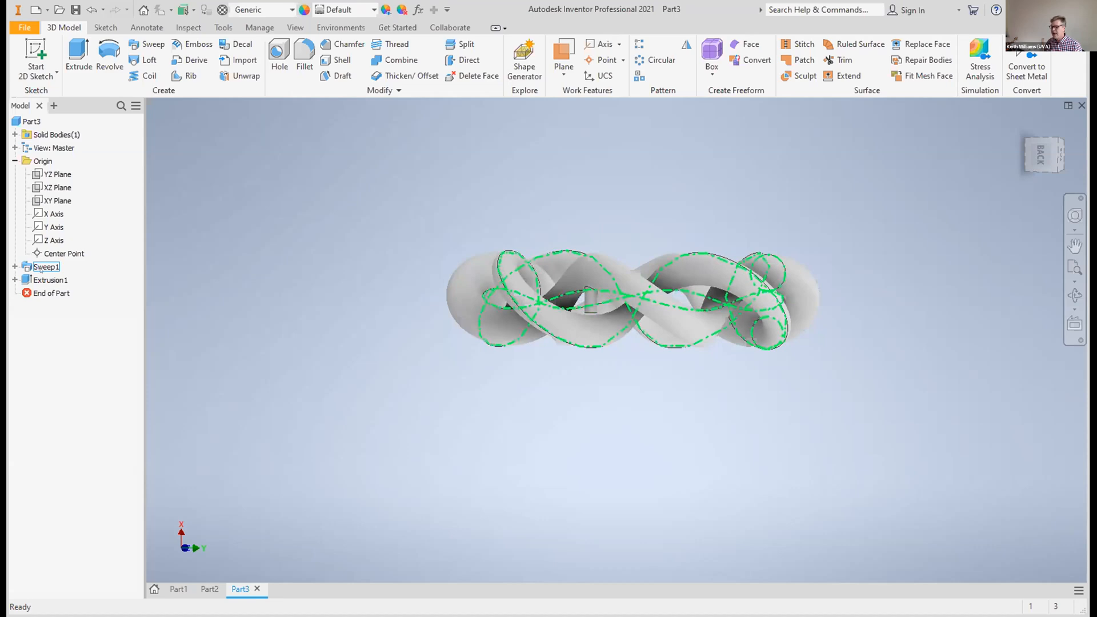
left_click(13, 279)
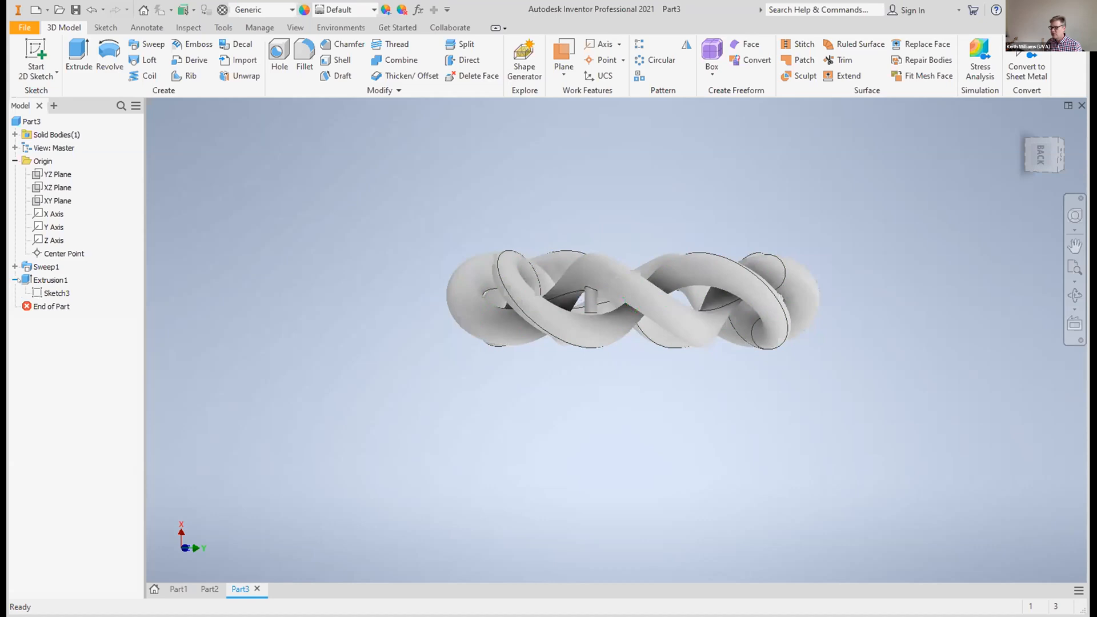
right_click(51, 280)
key("Escape")
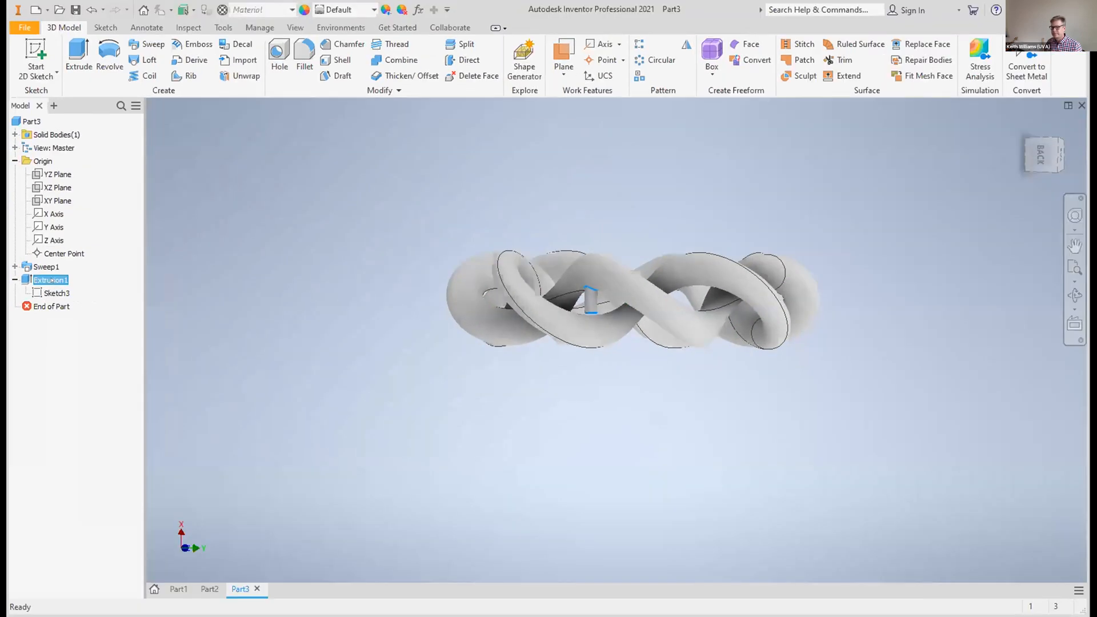
right_click(51, 280)
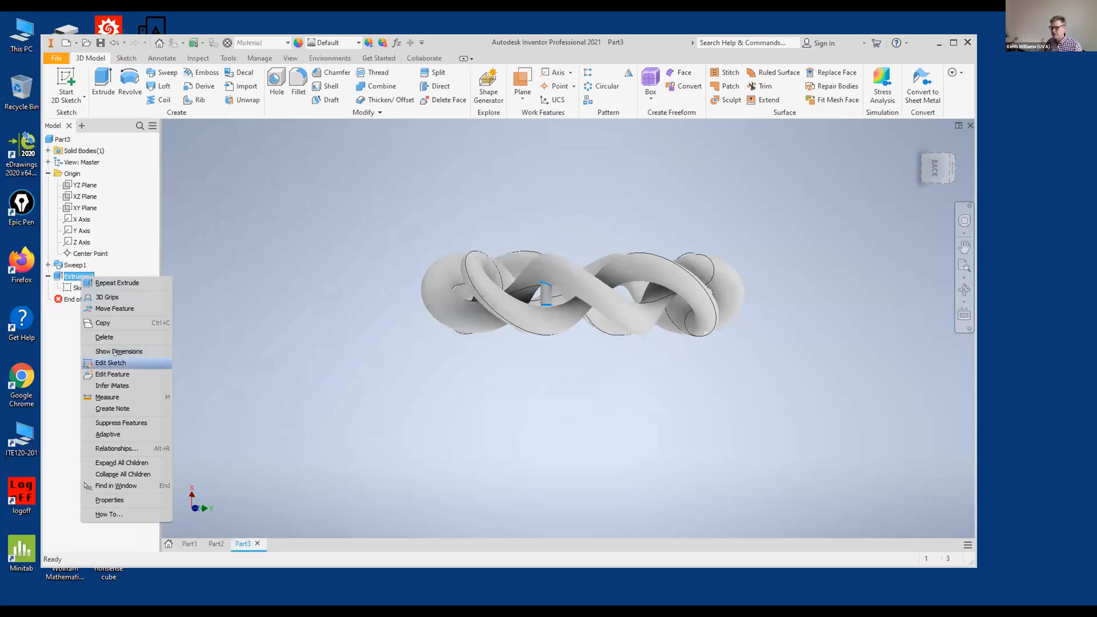
left_click(115, 375)
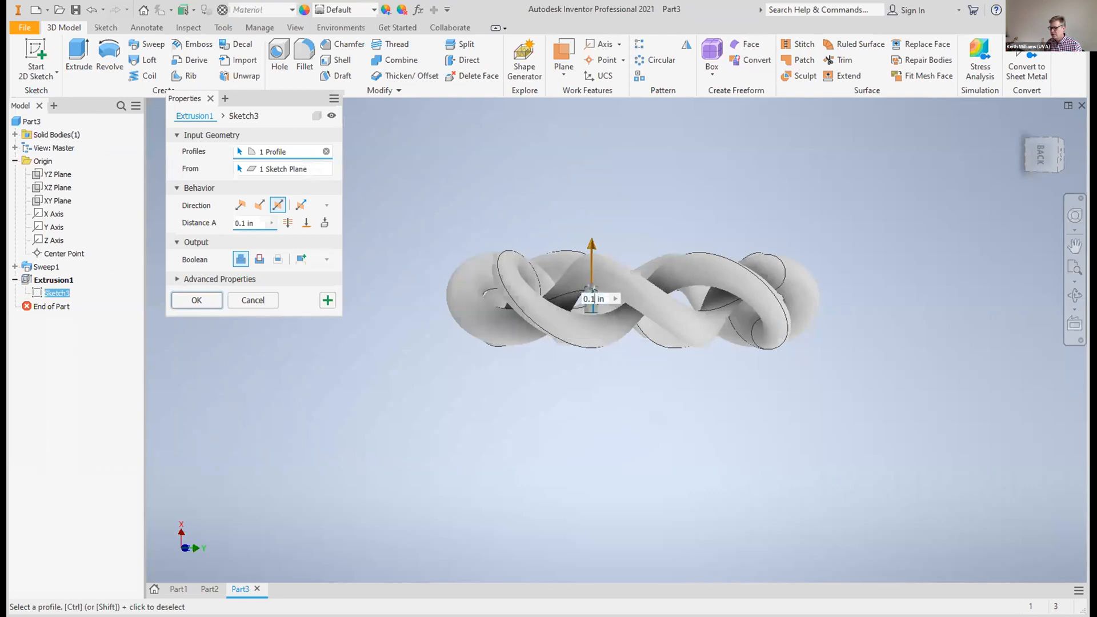
left_click_drag(592, 244, 592, 235)
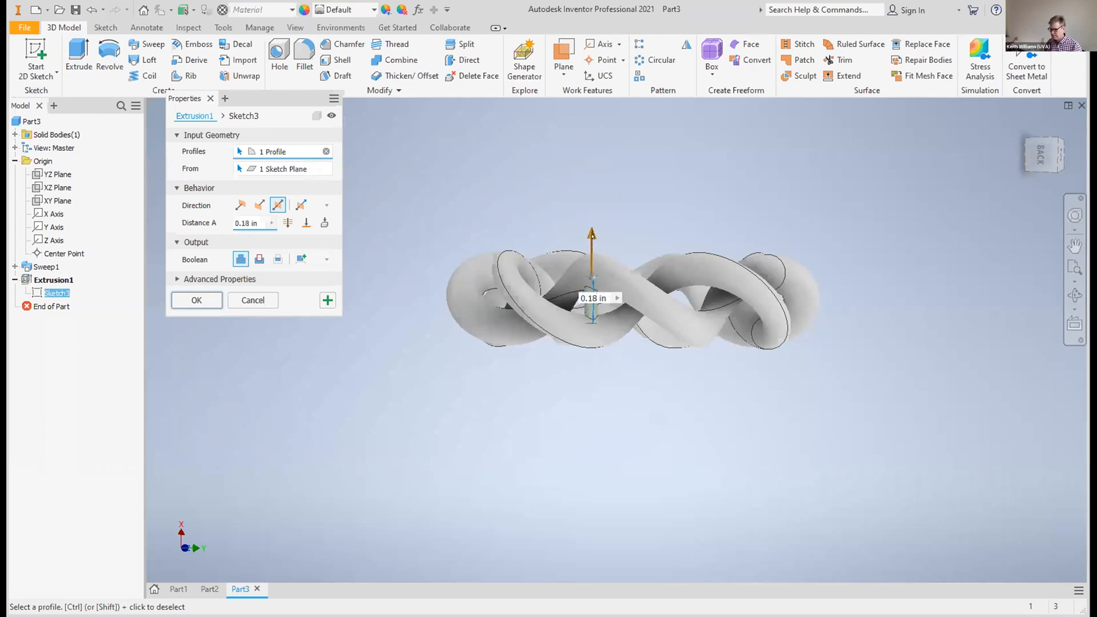
left_click(208, 298)
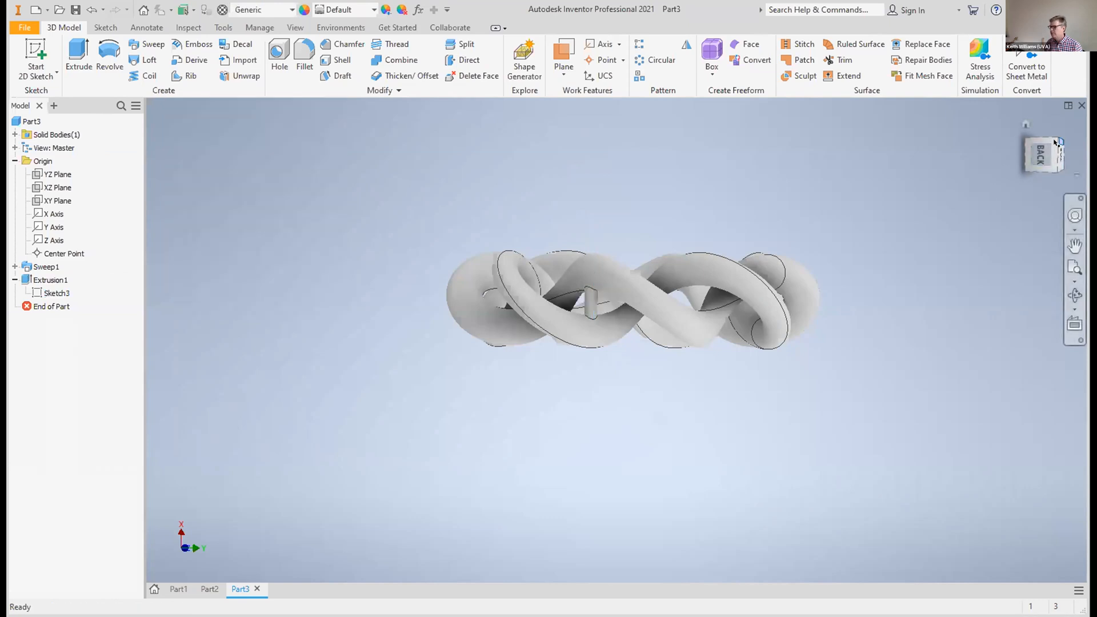
Examine the pin between the twisted strands and the whole braided ring from several angles
mouse_move(1040, 133)
left_mouse_down()
mouse_move(1038, 111)
mouse_move(1048, 155)
left_mouse_up()
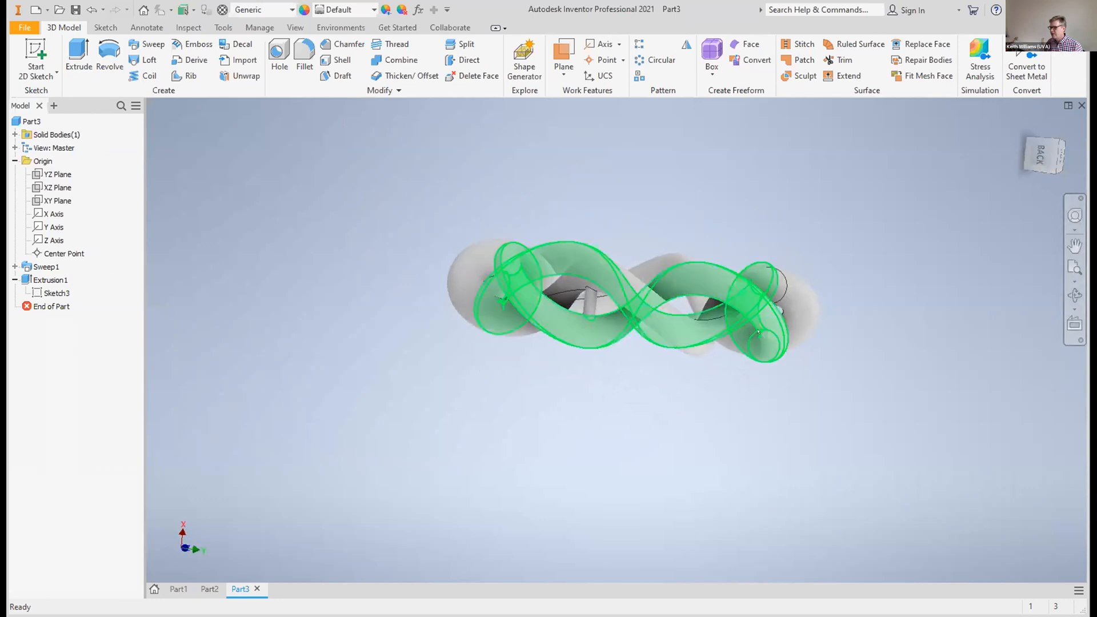
scroll(729, 334, "down", 3)
scroll(729, 334, "up", 5)
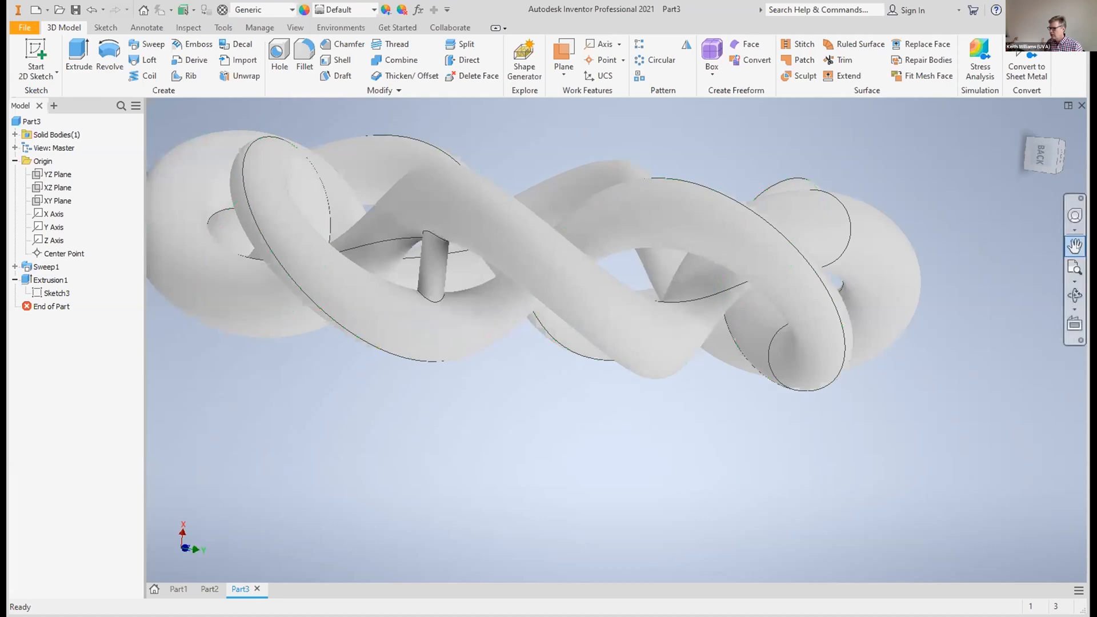
left_click(1075, 246)
left_click_drag(805, 198, 911, 247)
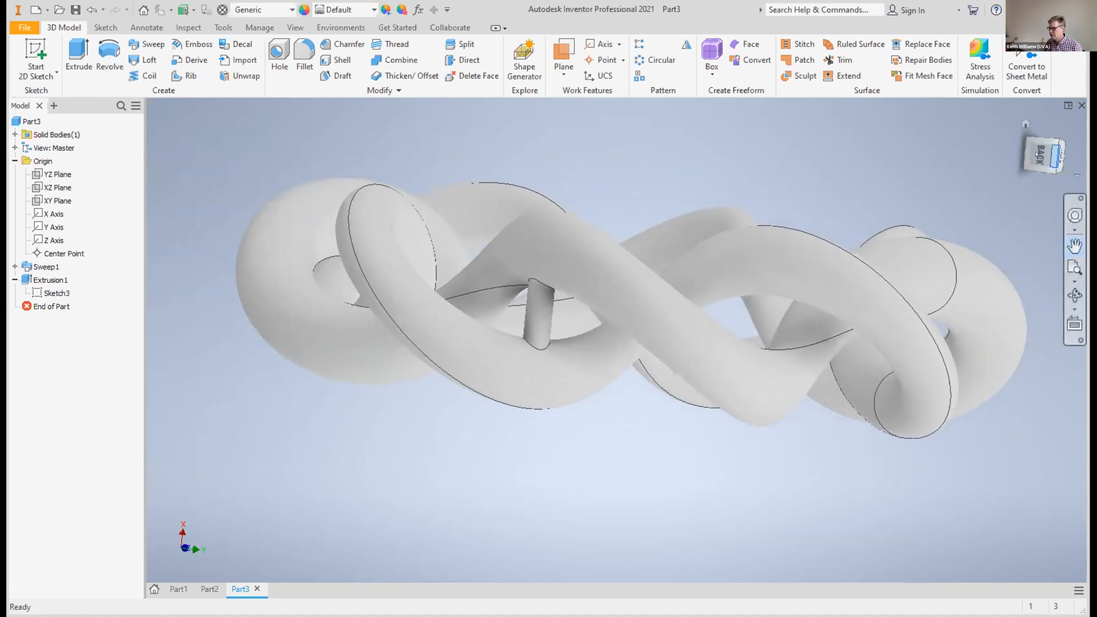
mouse_move(1041, 154)
left_mouse_down()
mouse_move(1059, 161)
mouse_move(1057, 125)
mouse_move(1042, 168)
left_mouse_up()
scroll(856, 238, "down", 5)
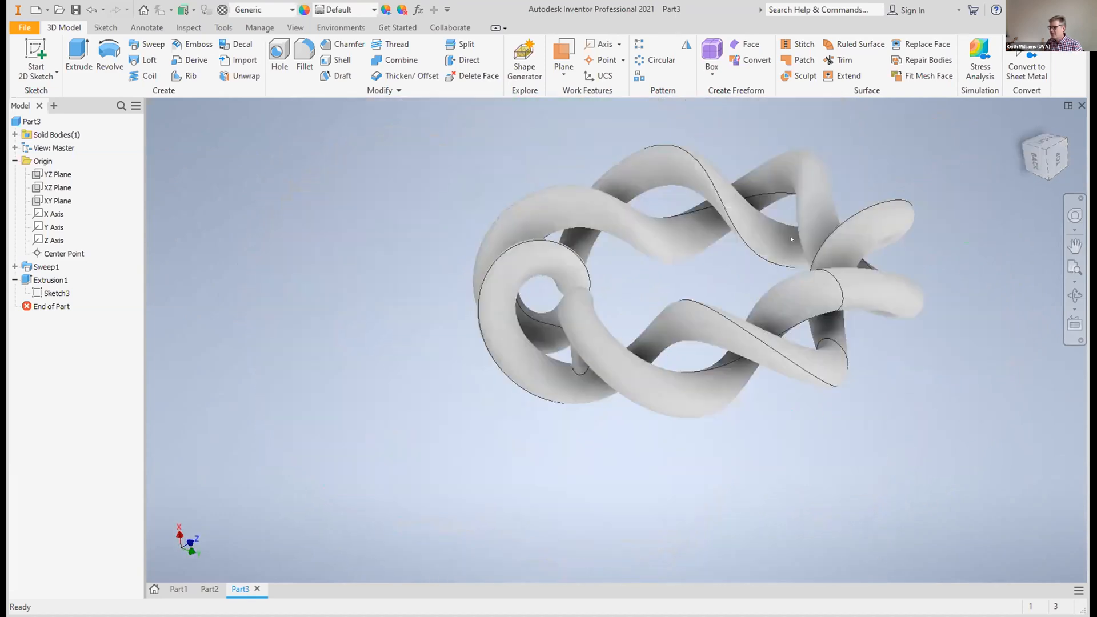
middle_click_drag(737, 255, 603, 279)
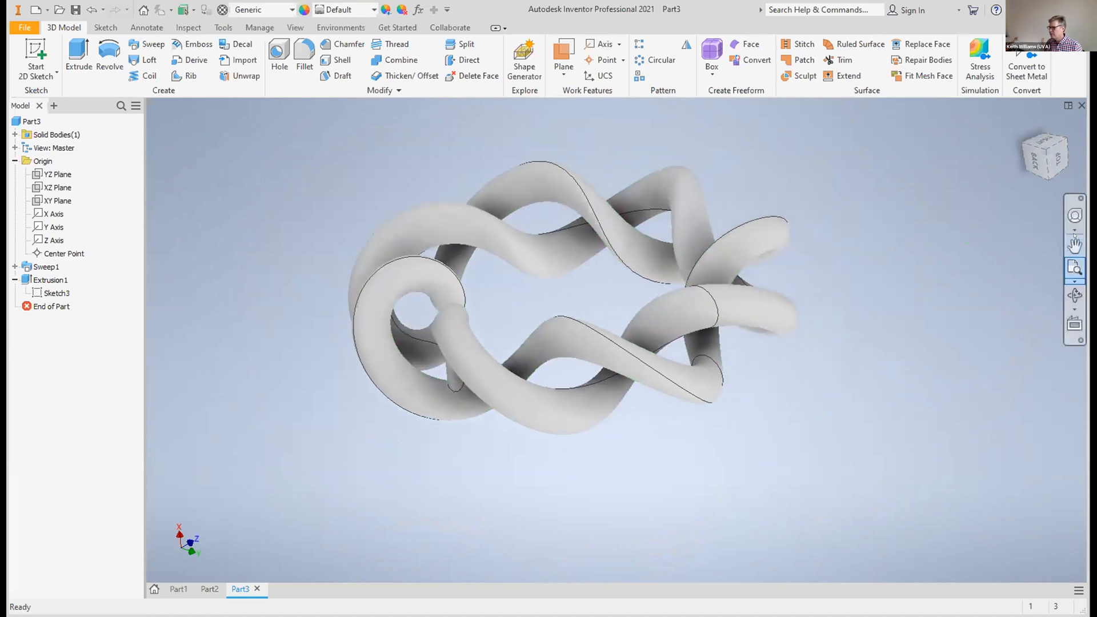
mouse_move(1049, 151)
left_mouse_down()
mouse_move(1059, 172)
mouse_move(1056, 163)
left_mouse_up()
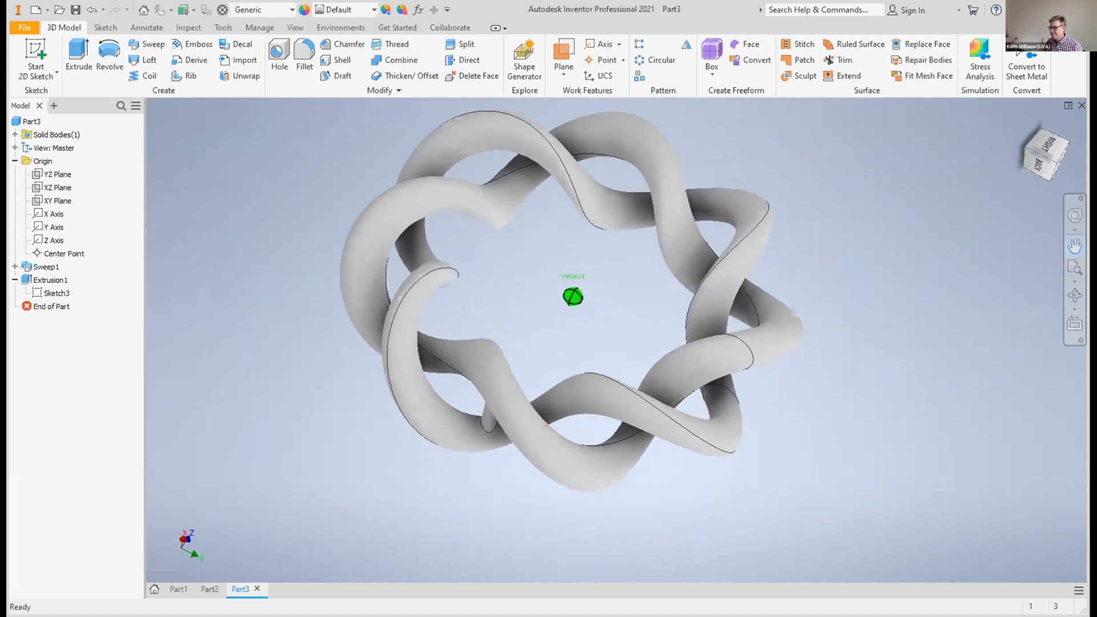
key("F2")
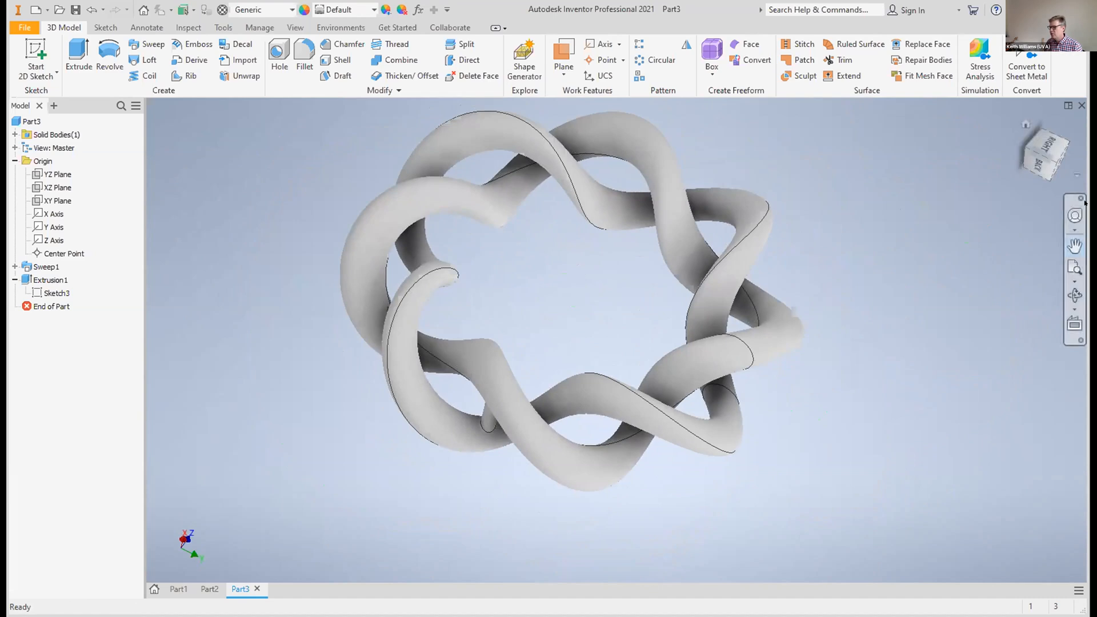
mouse_move(1039, 142)
left_mouse_down()
mouse_move(1025, 183)
mouse_move(1029, 166)
left_mouse_up()
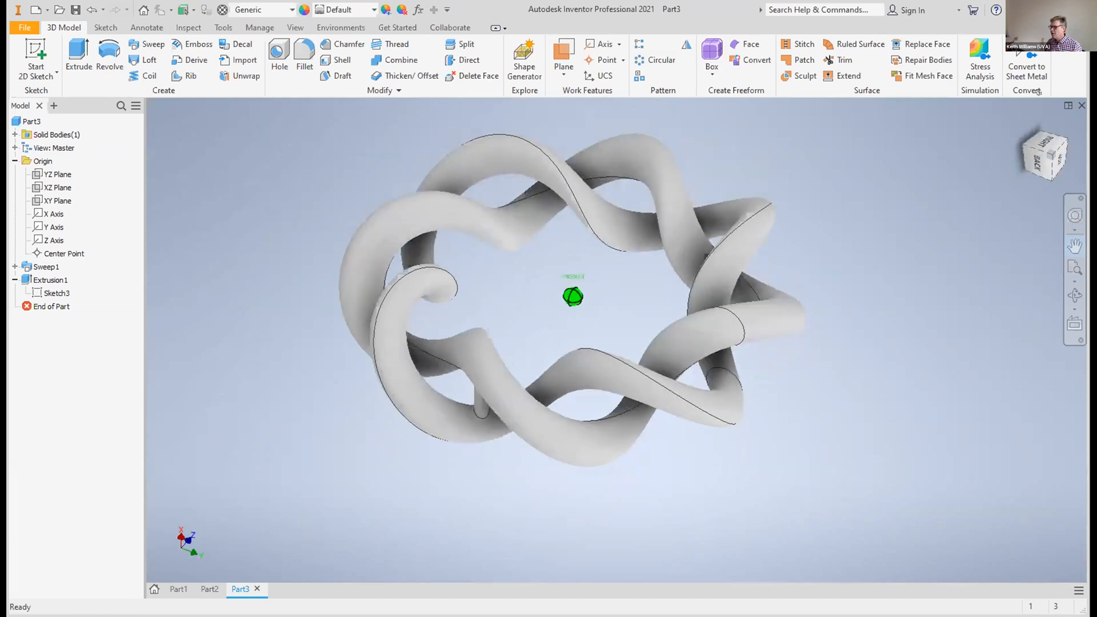
left_click(1024, 142)
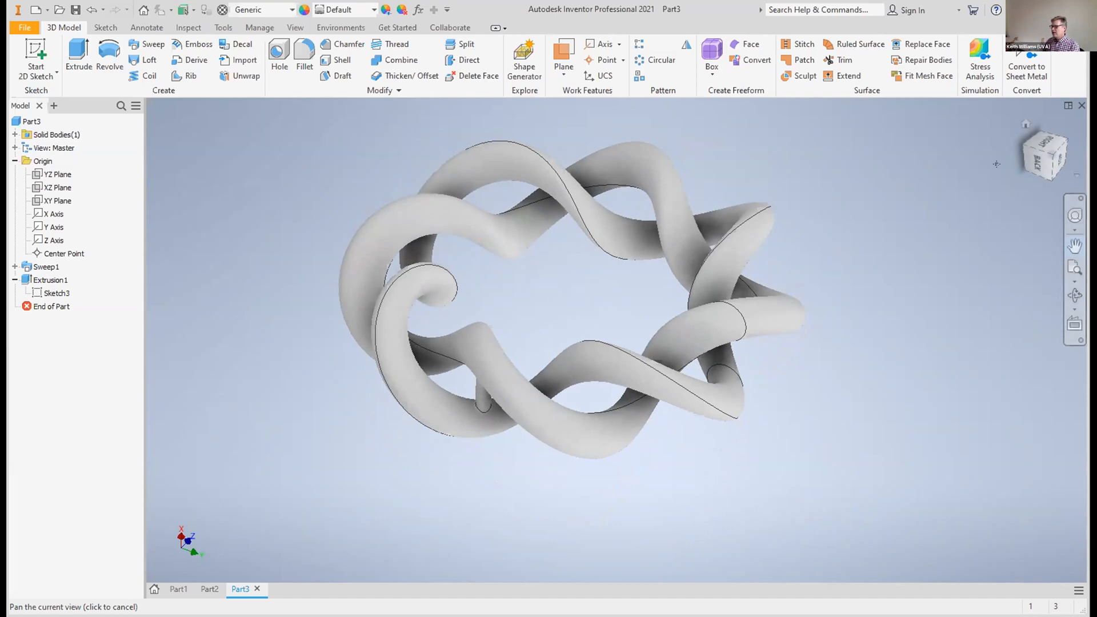
left_click_drag(1052, 153, 1040, 100)
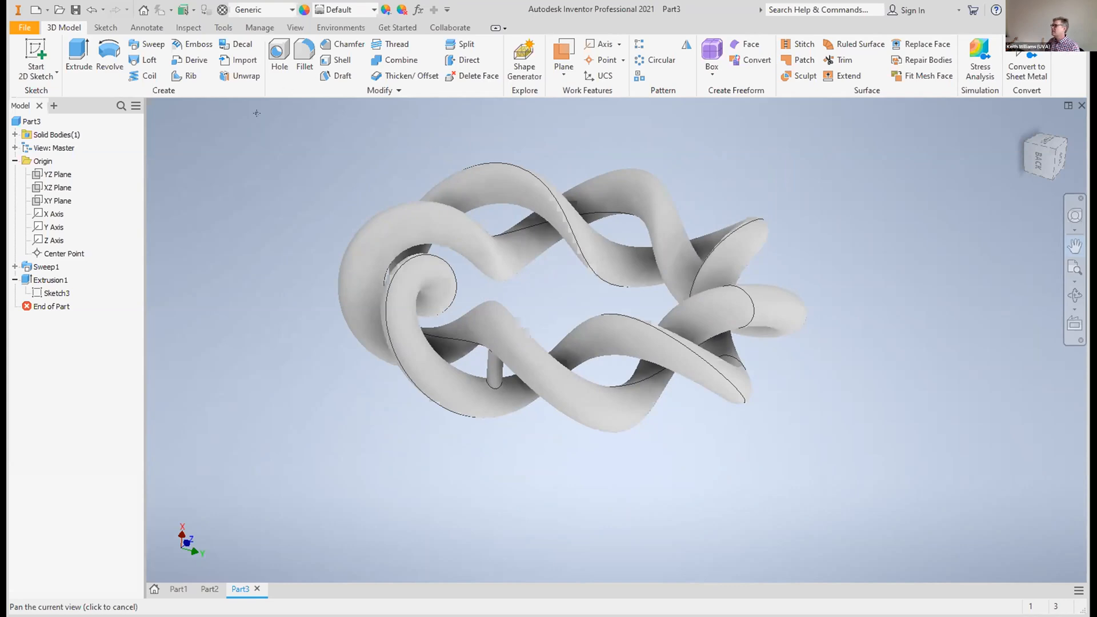
Create a new part from the Standard.ipt template
left_click(25, 28)
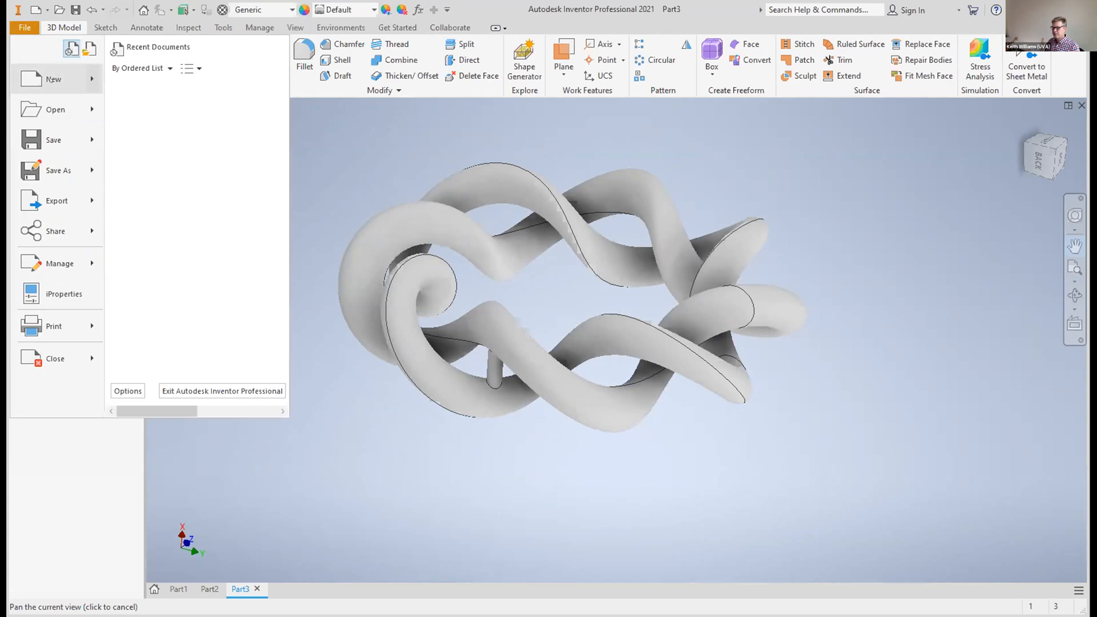
left_click(54, 79)
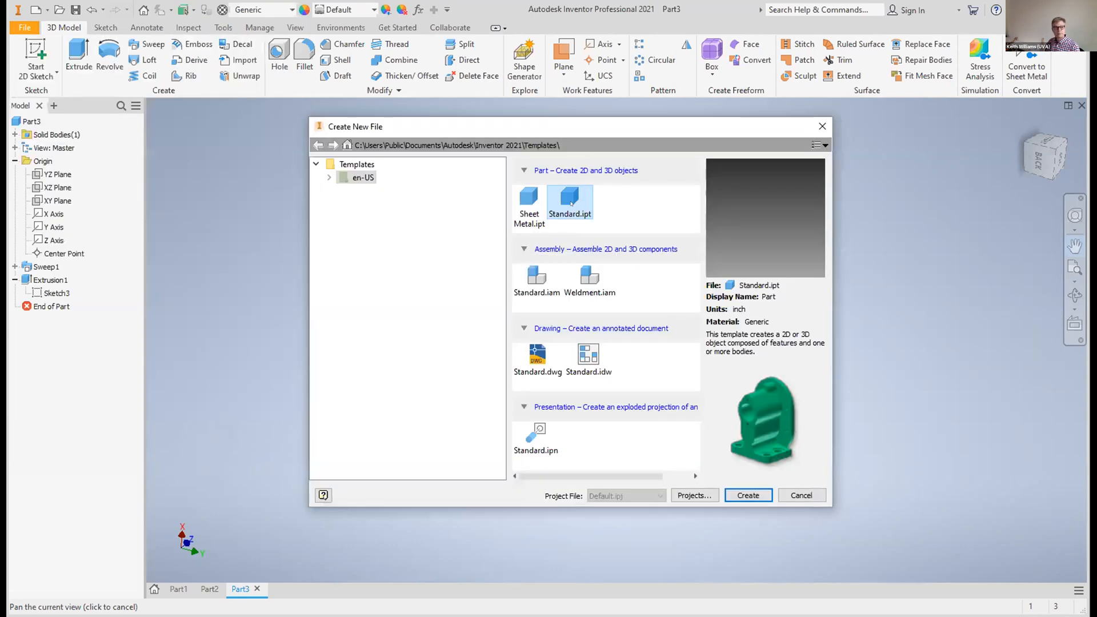
double_click(579, 203)
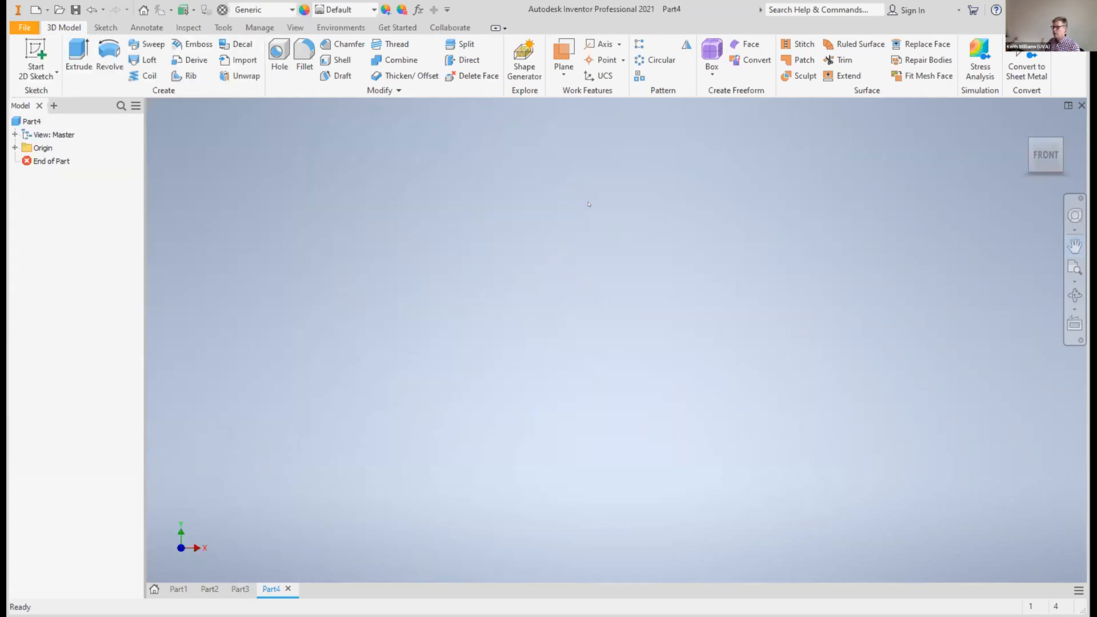
Sketch a circle 1 in across centred on the origin on the horizontal XZ plane, and finish the sketch
left_click(30, 54)
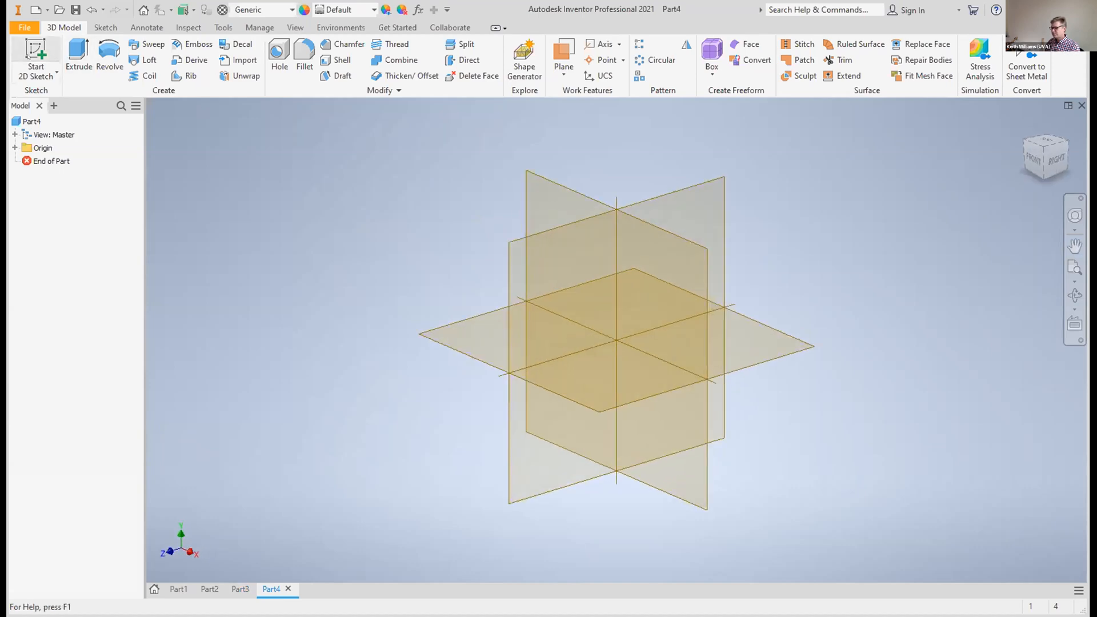
left_click(484, 357)
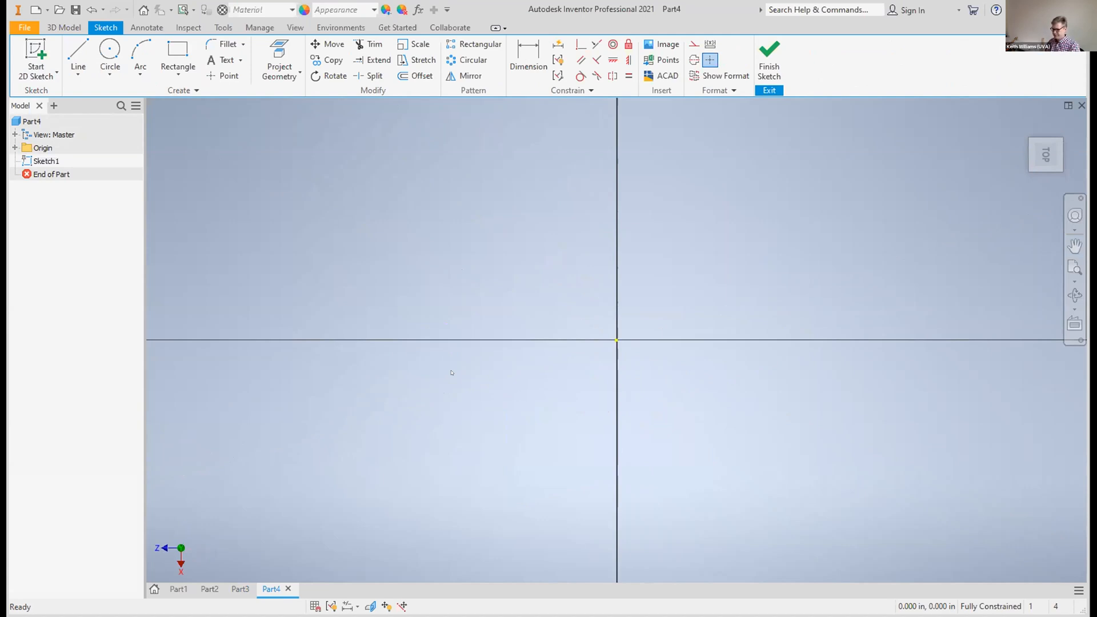
left_click(110, 56)
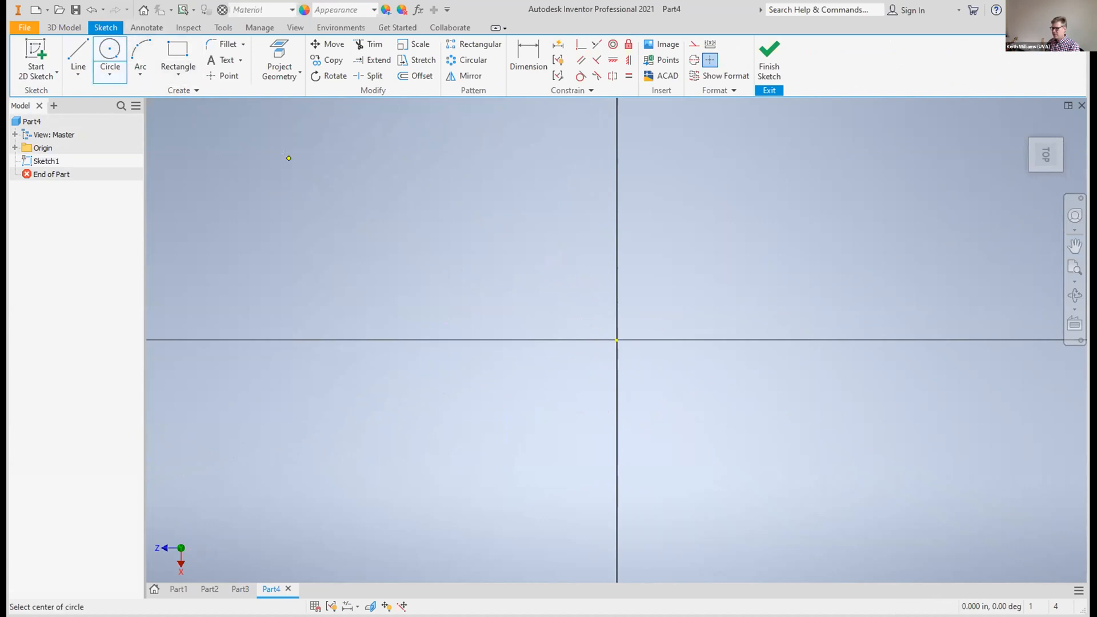
left_click(611, 332)
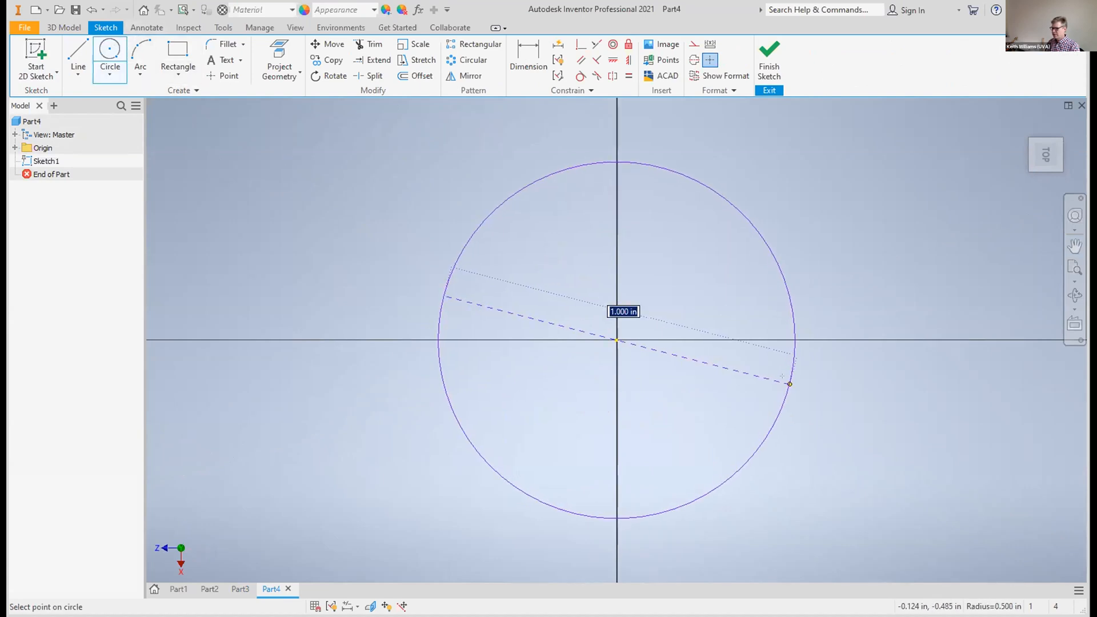
left_click(790, 384)
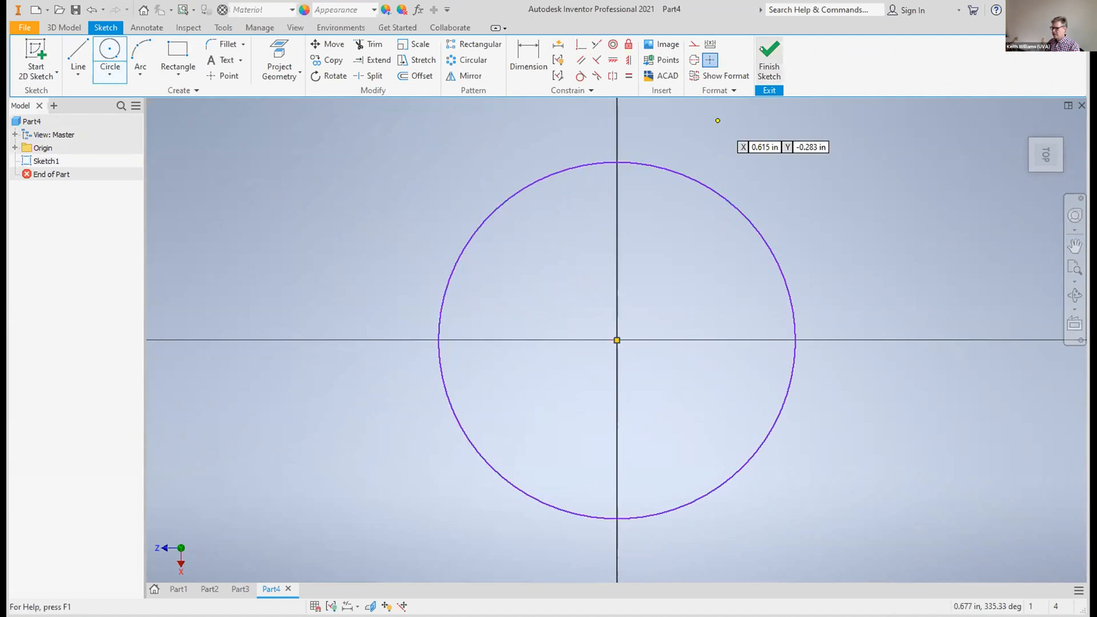
left_click(762, 49)
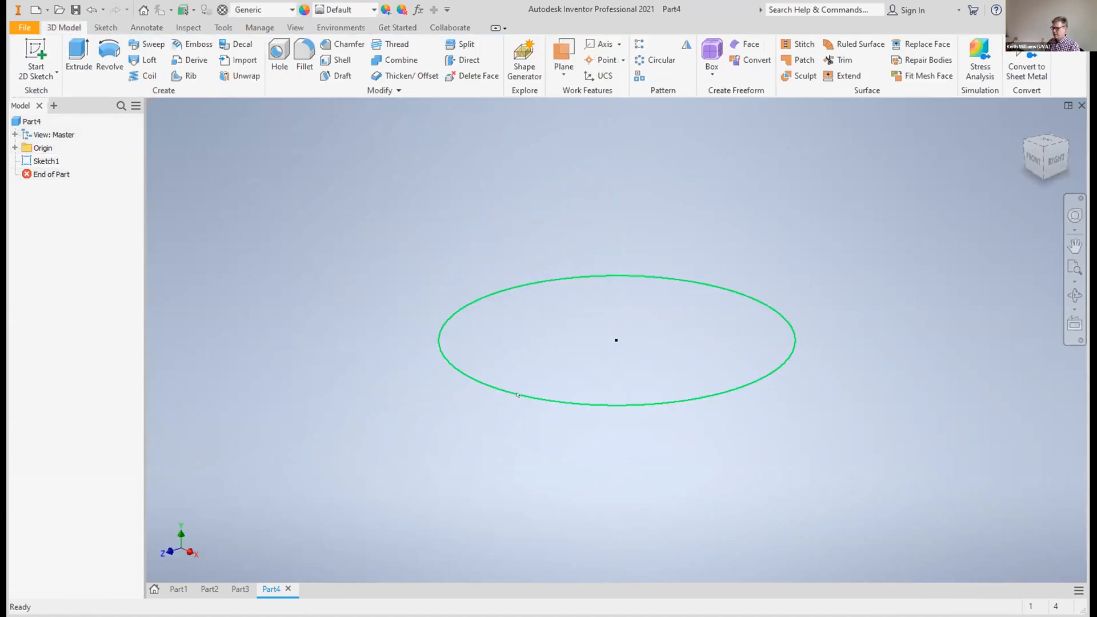
Extrude the circle upward to a distance of 0.35 in
left_click(518, 394)
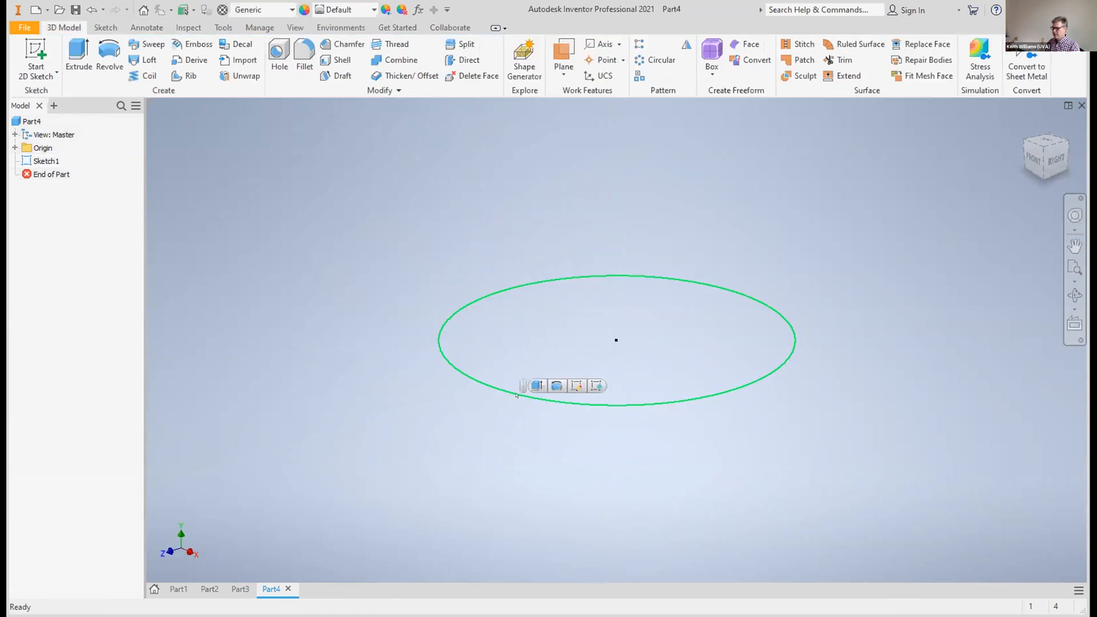
left_click(79, 55)
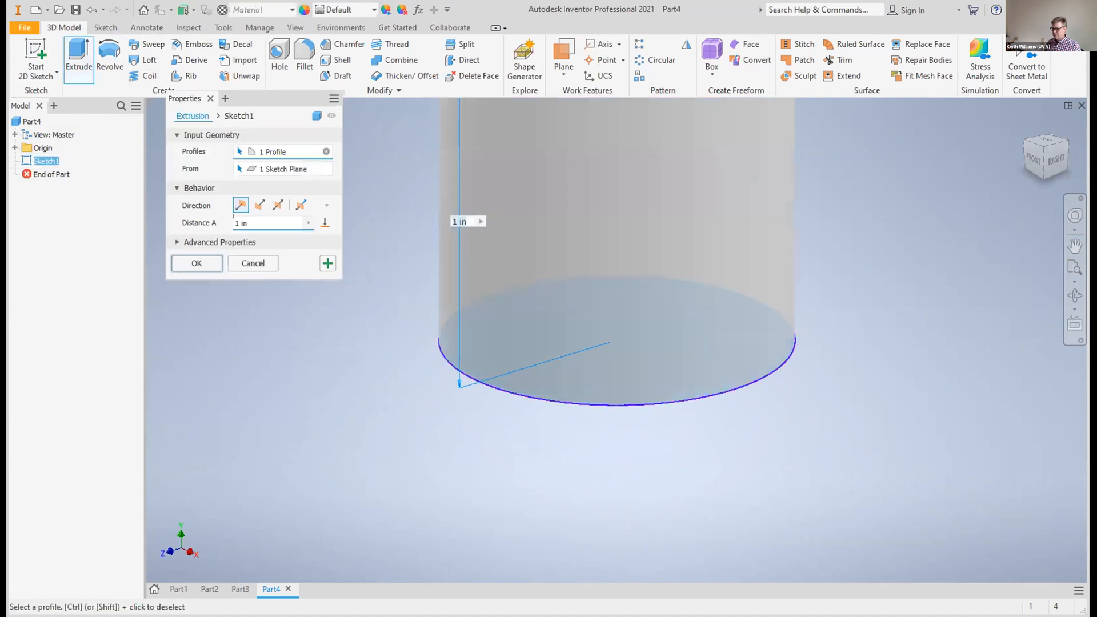
type("0.4")
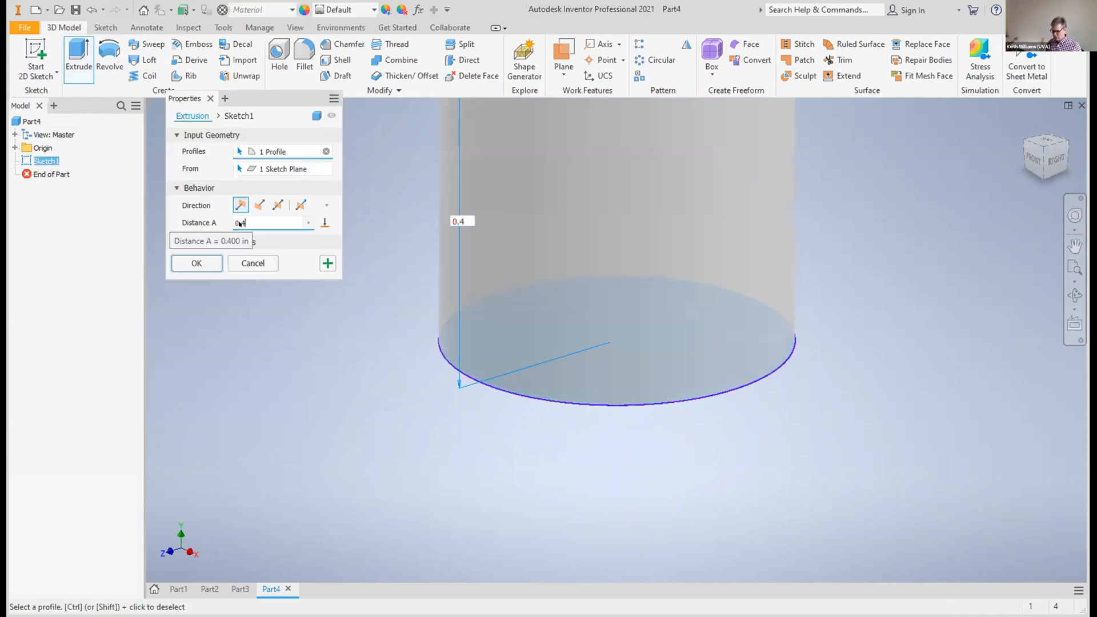
key("BackSpace")
type("35")
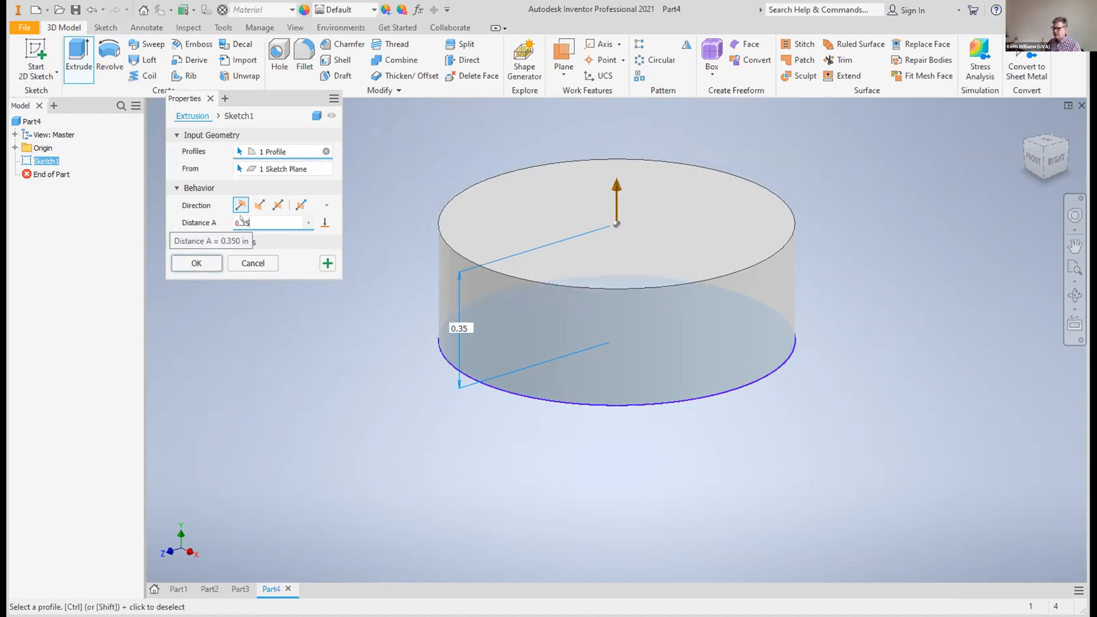
left_click(190, 259)
Cut a simple 0.76 in through hole centred on the disc's top face to form a plain ring band
left_click_drag(1047, 142, 1048, 214)
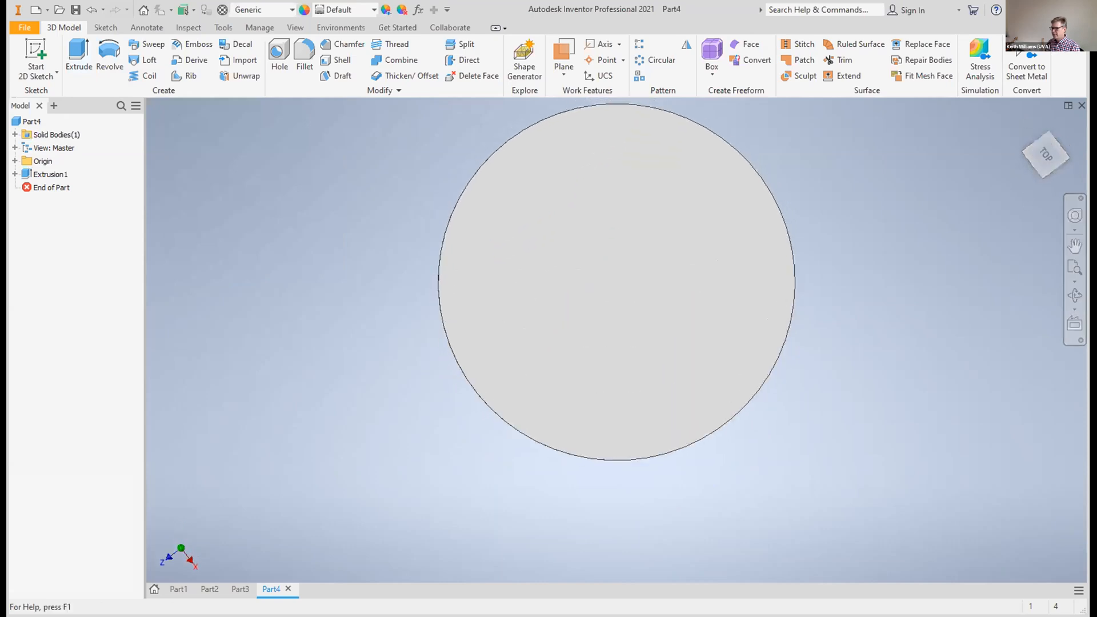
left_click(272, 54)
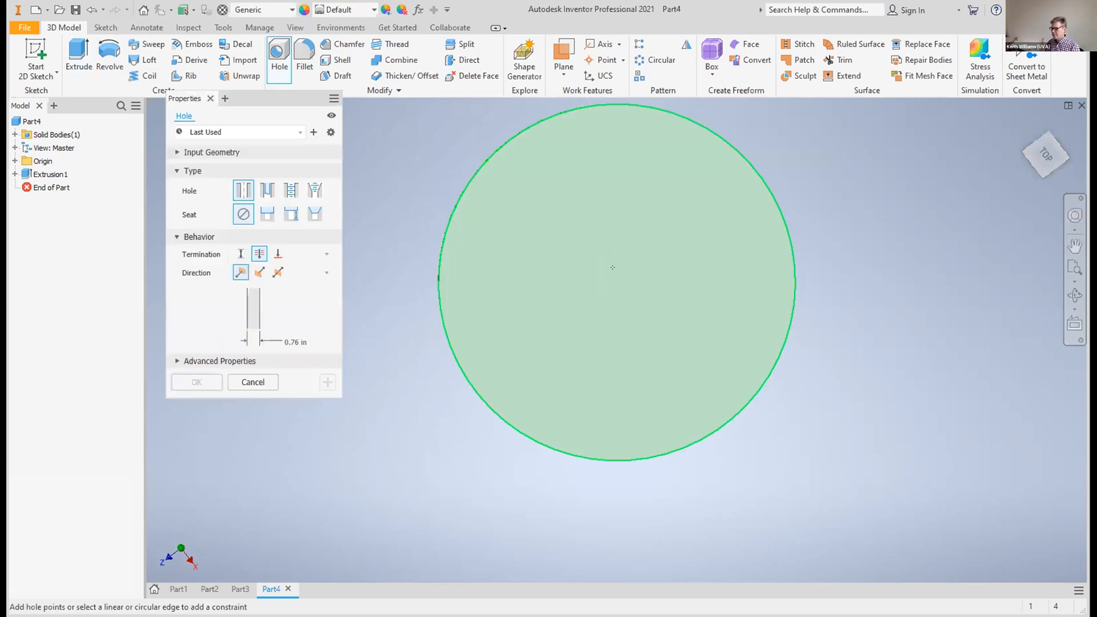
left_click(614, 269)
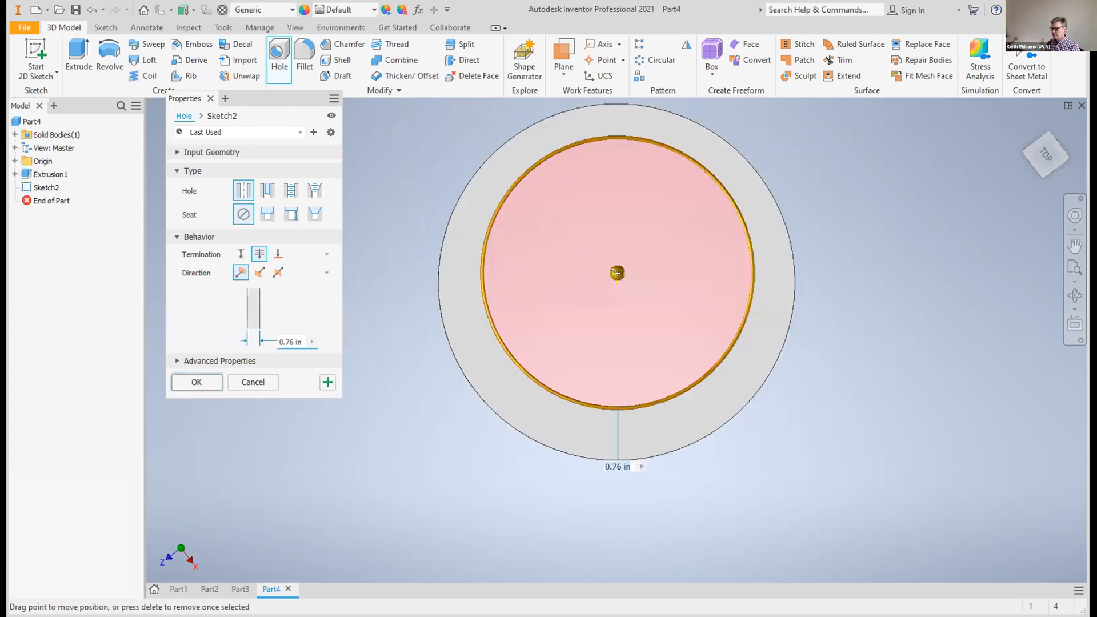
left_click_drag(617, 273, 617, 282)
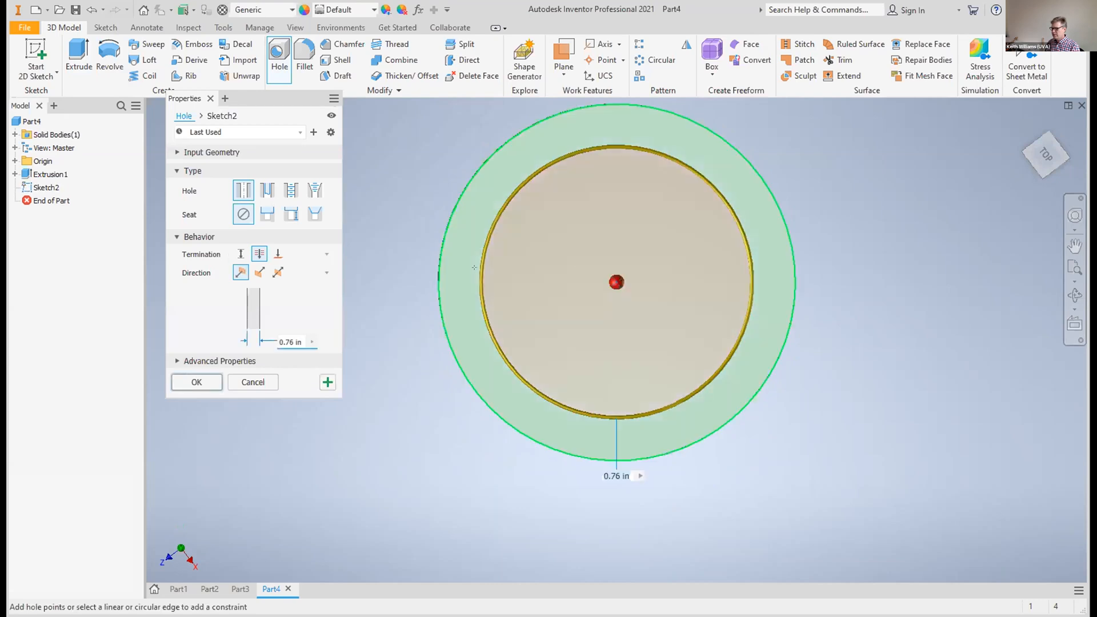
left_click(197, 382)
left_click(1048, 110)
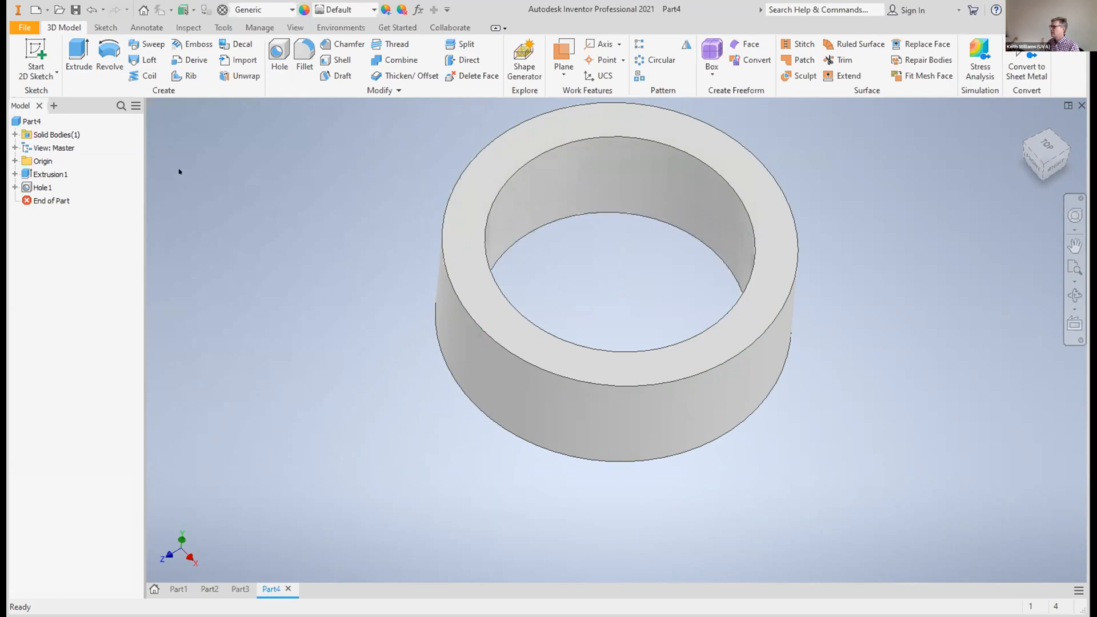
Create a work plane offset 0.385 in from the YZ plane, towards the outer side of the ring band
left_click(14, 161)
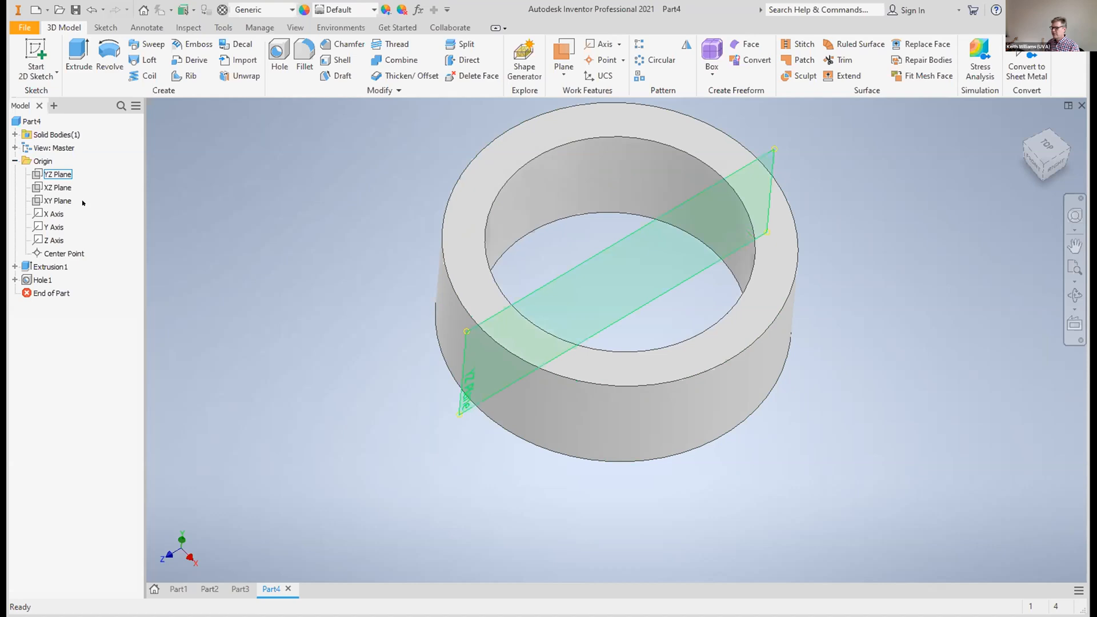
left_click(58, 174)
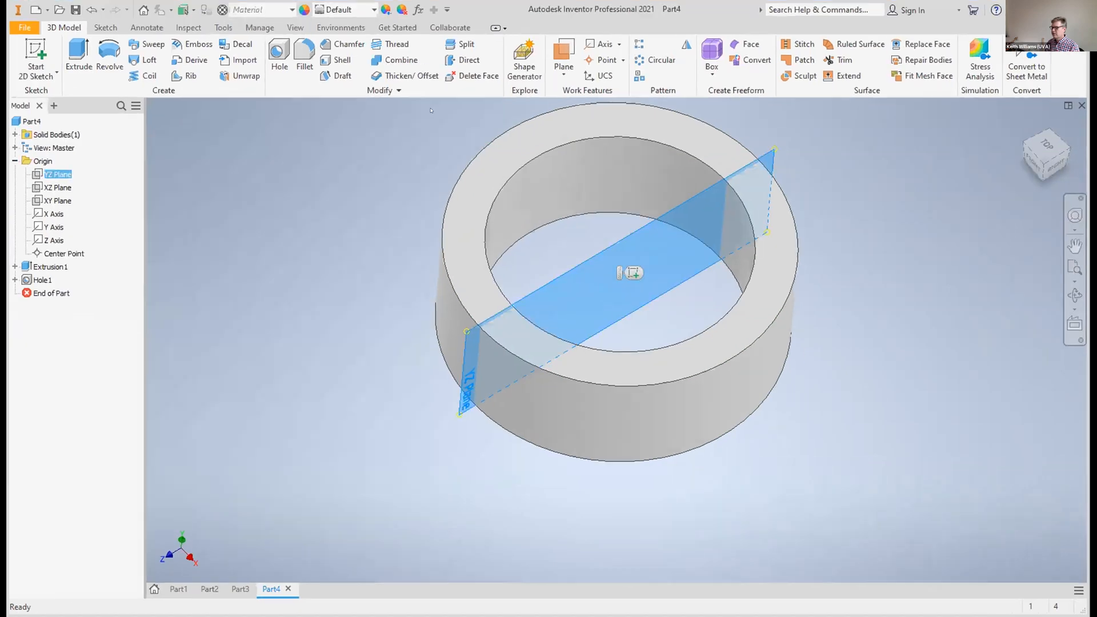
left_click(560, 68)
left_click(452, 125)
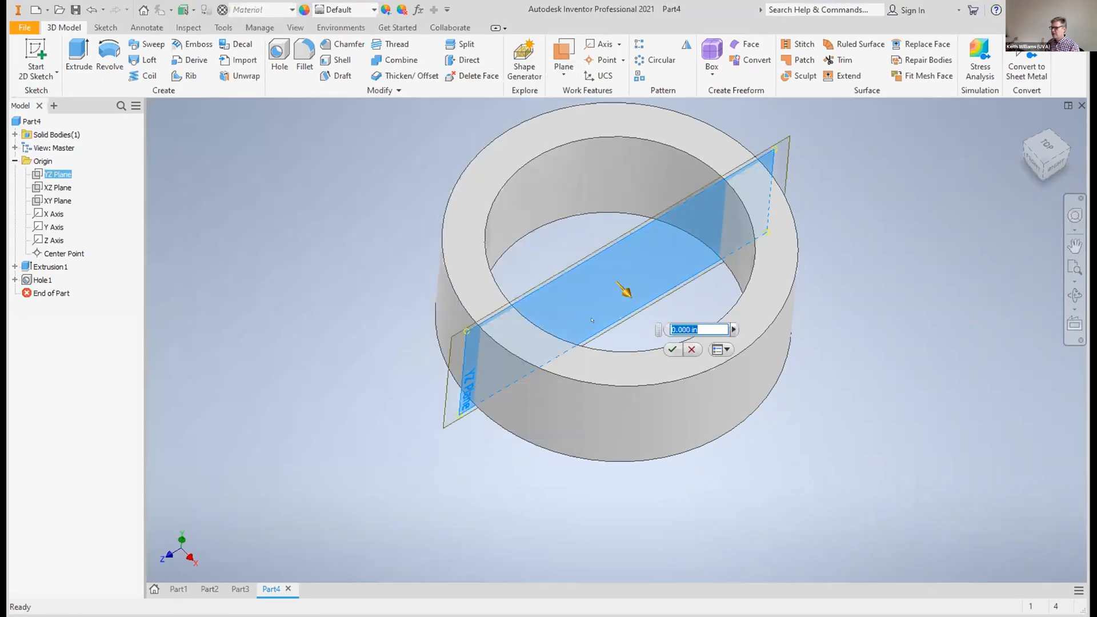
left_click_drag(624, 297, 738, 376)
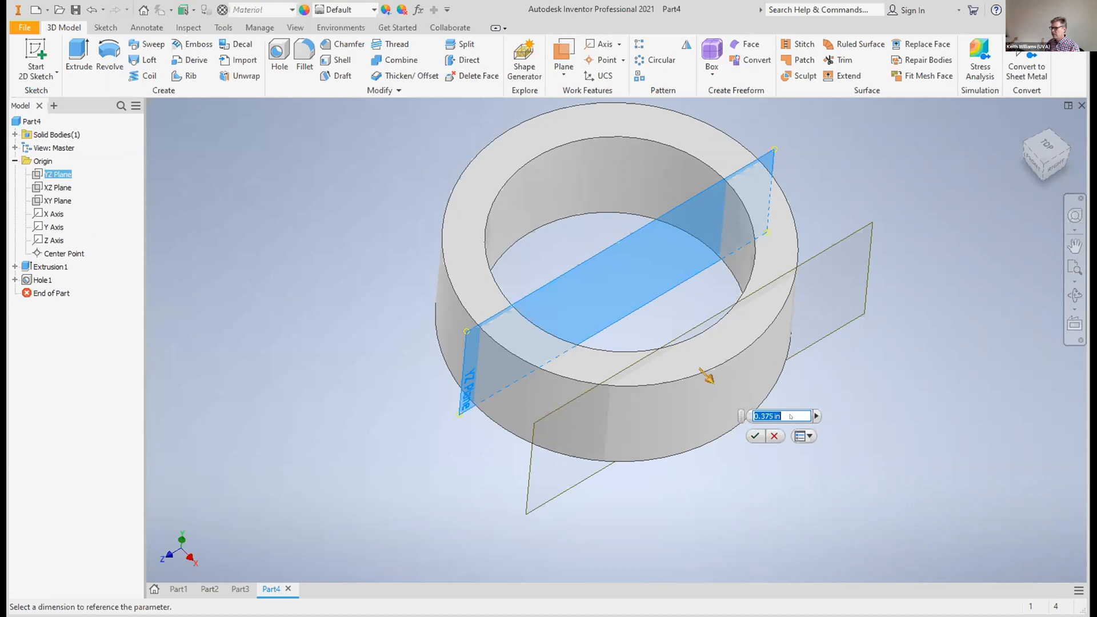
left_click(770, 416)
key("BackSpace")
key("BackSpace")
type("8")
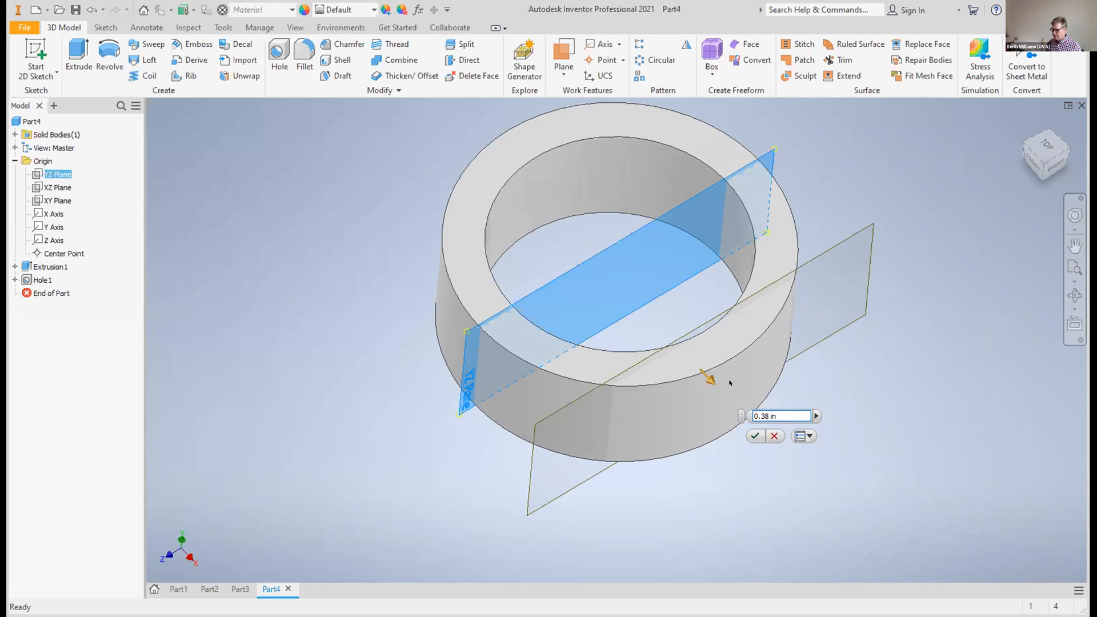
type("5")
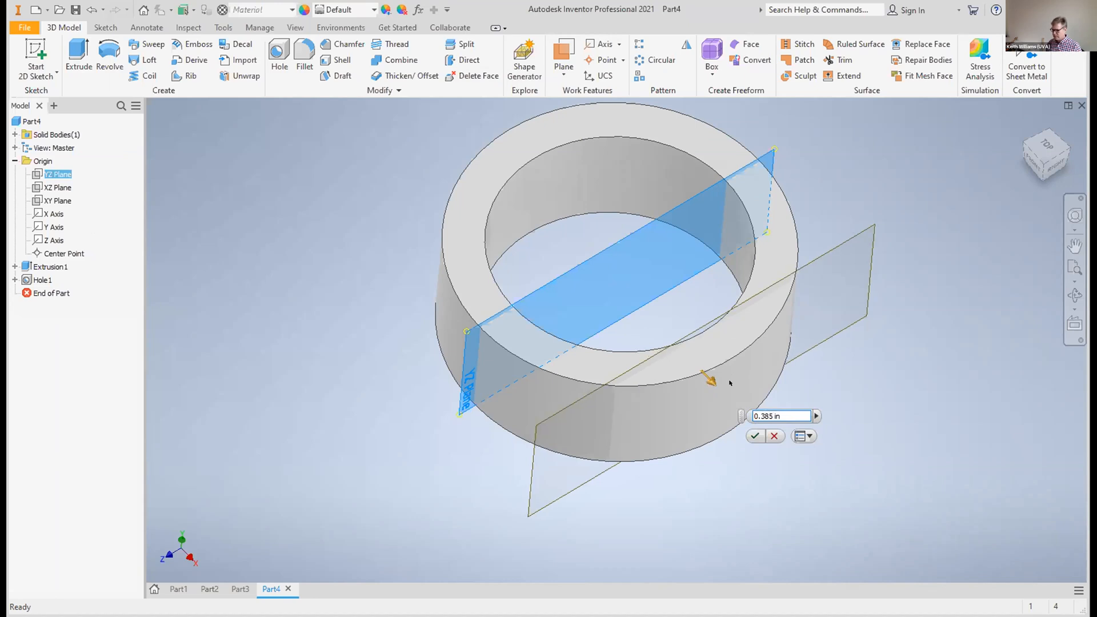
left_click(755, 437)
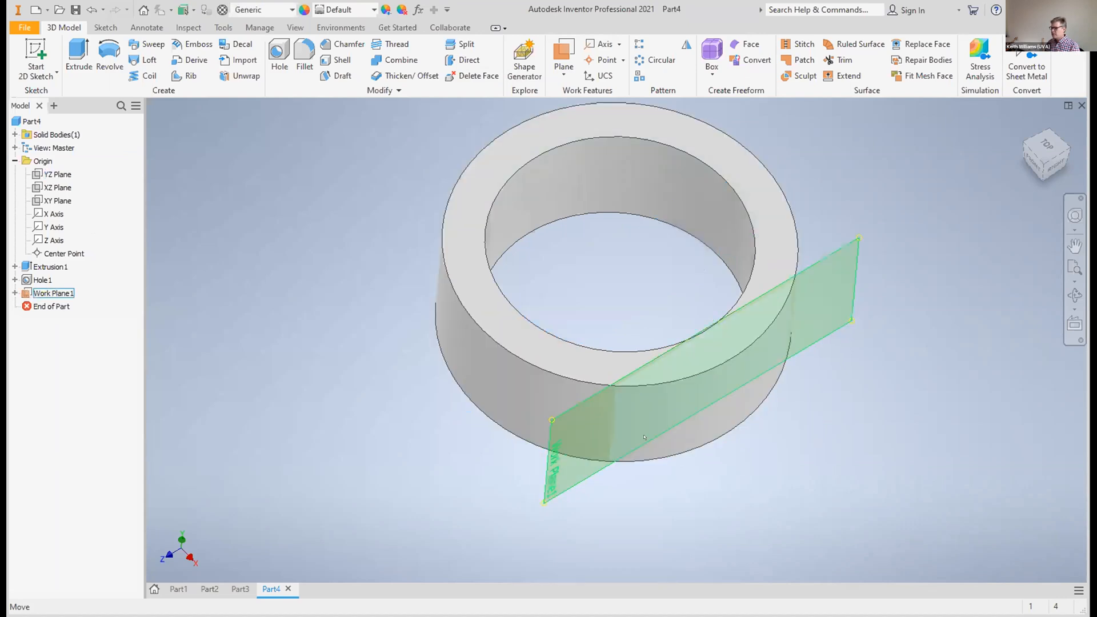
Sketch a rectangle about 0.73 in wide and 0.71 in high on the offset work plane, extending above and below the band, and finish the sketch
left_click(583, 482)
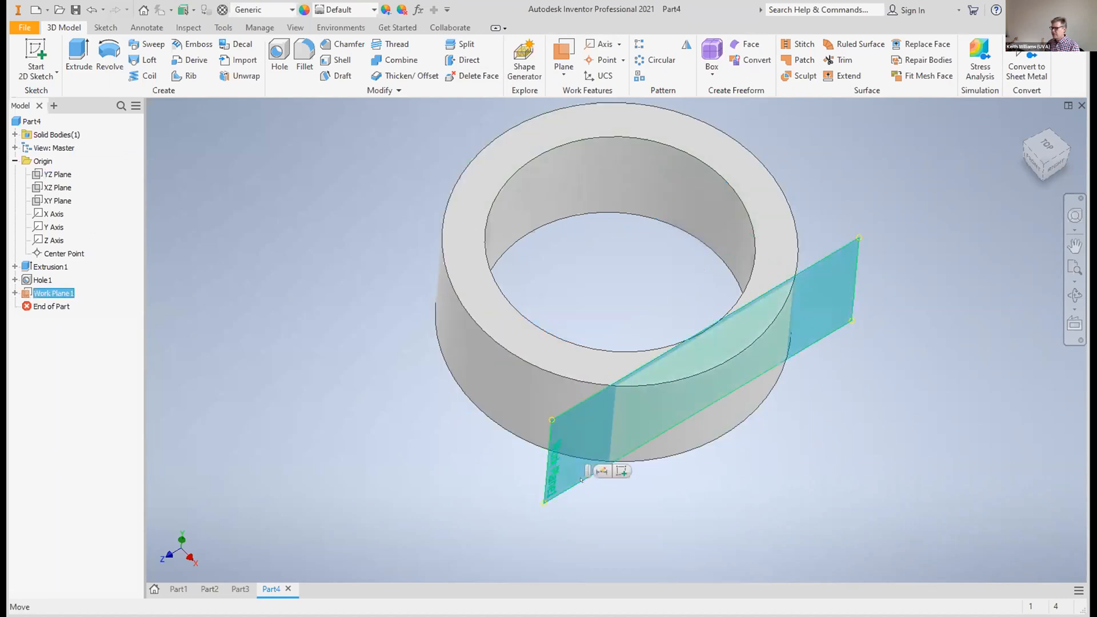
left_click(35, 50)
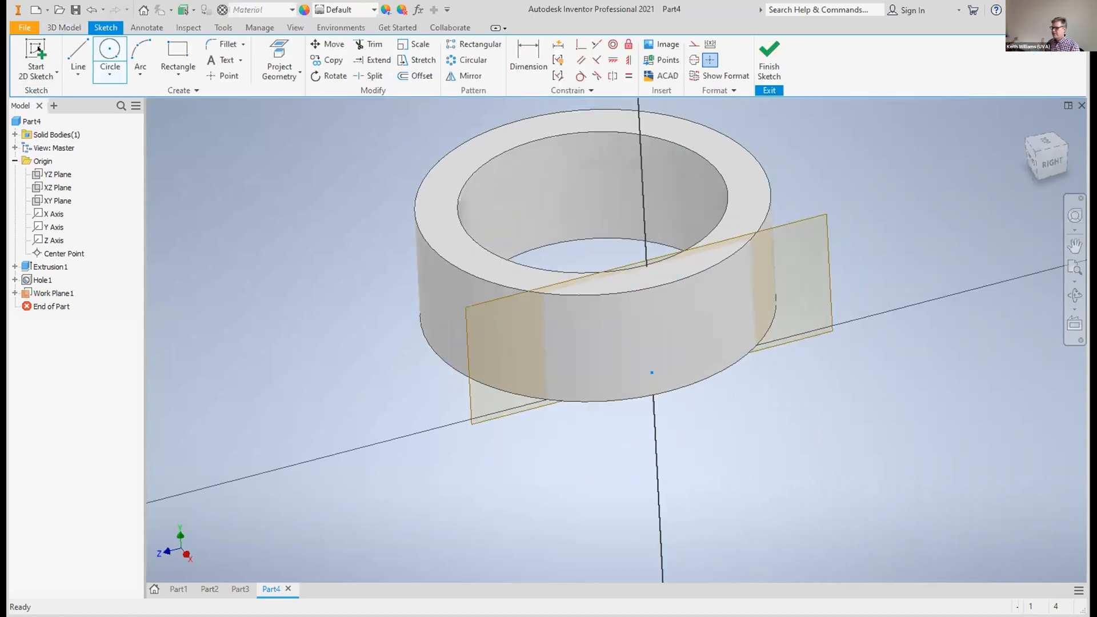
left_click(178, 55)
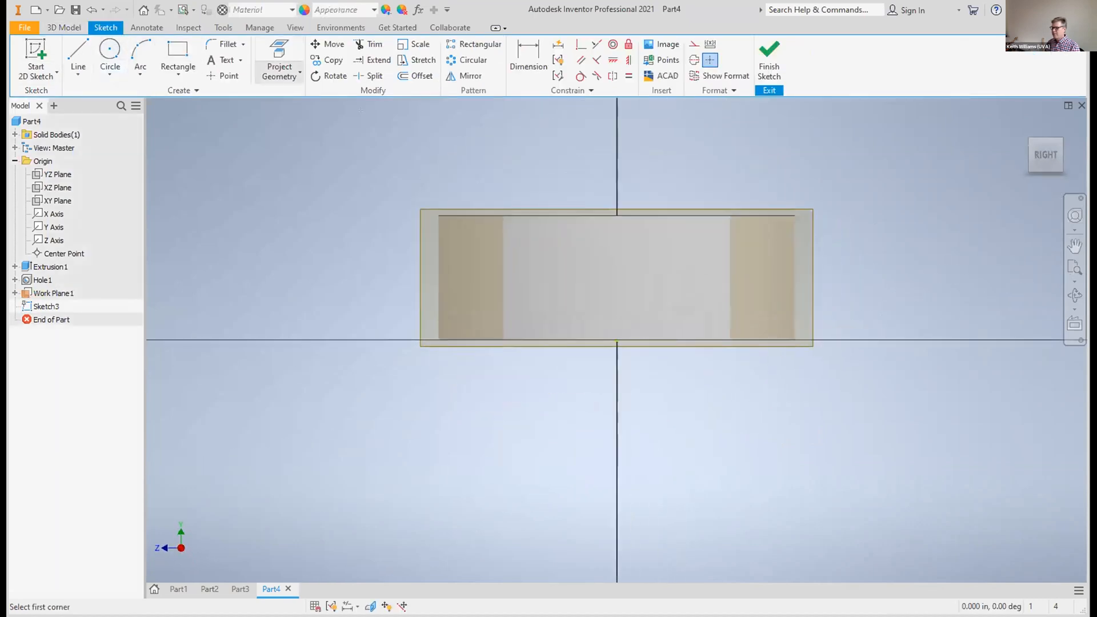
left_click(487, 147)
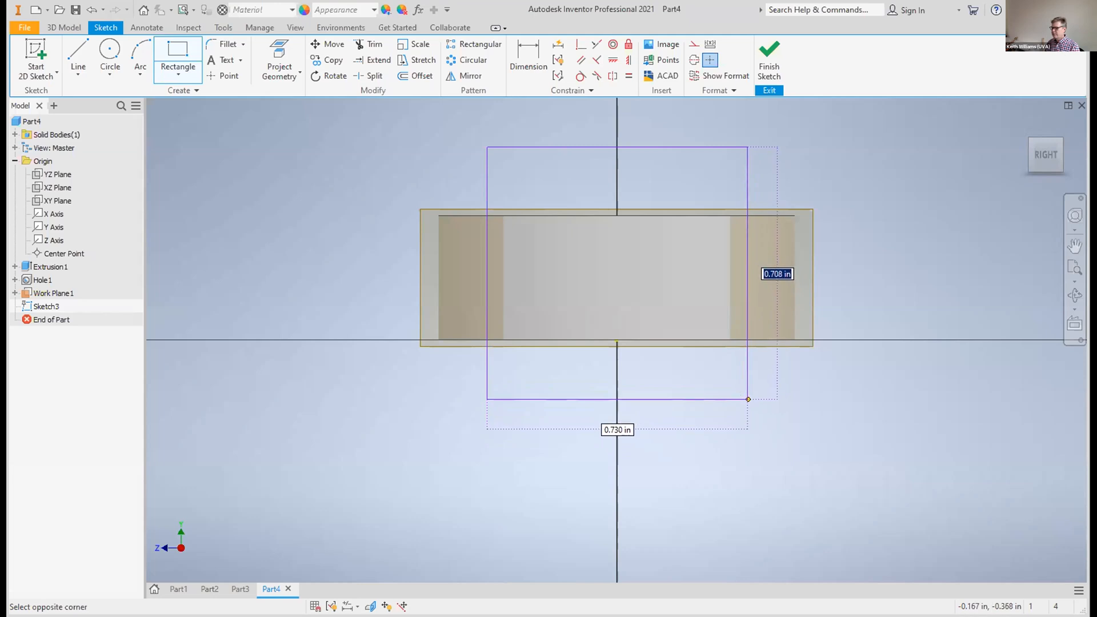
left_click(748, 398)
left_click(761, 48)
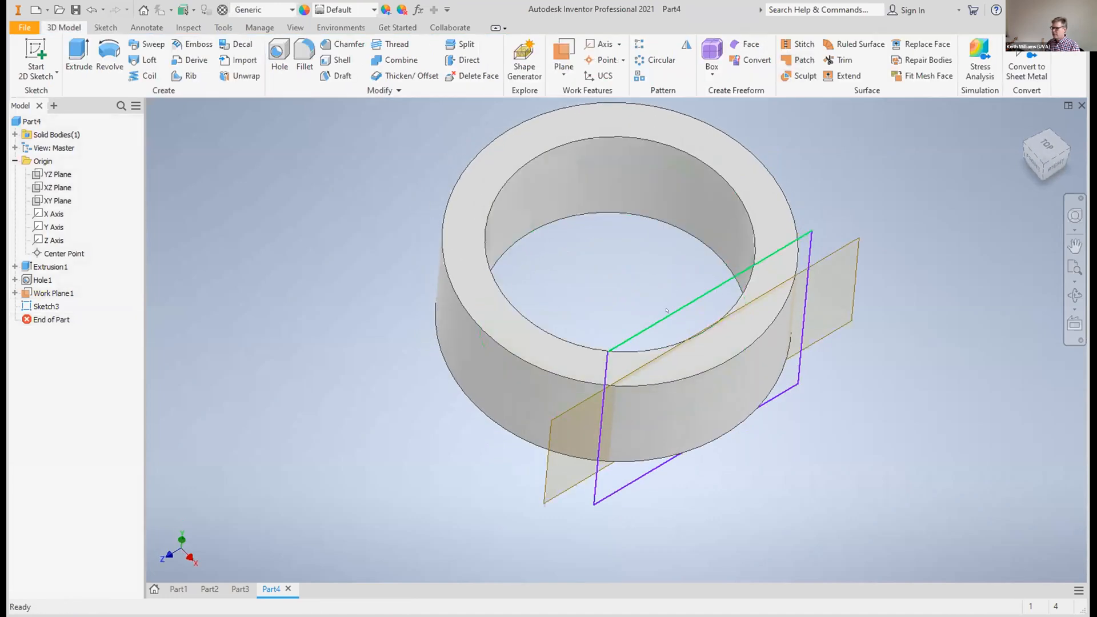
Extrude the rectangle outward 0.15 in, joined to the ring band, as a flat signet plate
left_click(78, 54)
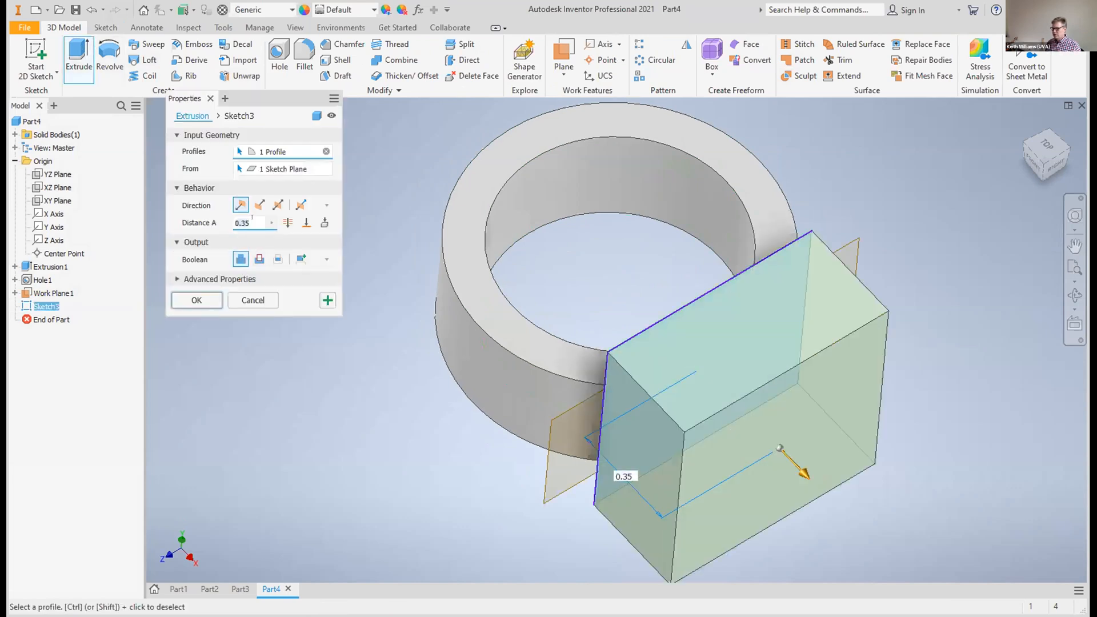
key("BackSpace")
key("BackSpace")
key("BackSpace")
key("BackSpace")
type("0.15")
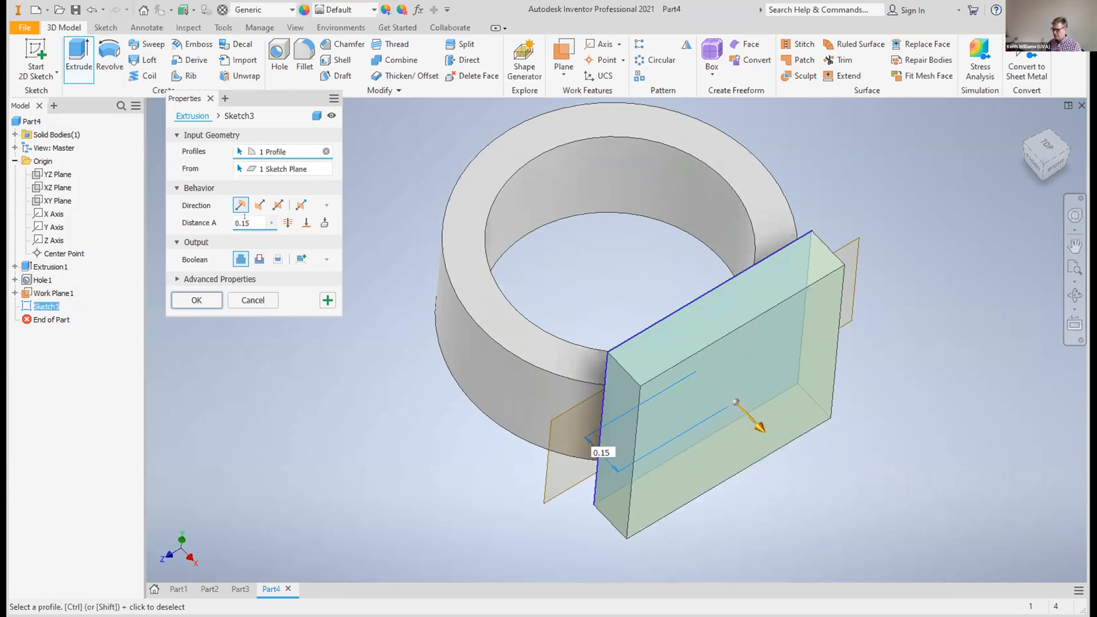
left_click(197, 300)
Hide the offset work plane across the ring and its rectangular plate
mouse_move(1053, 163)
left_mouse_down()
mouse_move(1035, 151)
mouse_move(1043, 162)
left_mouse_up()
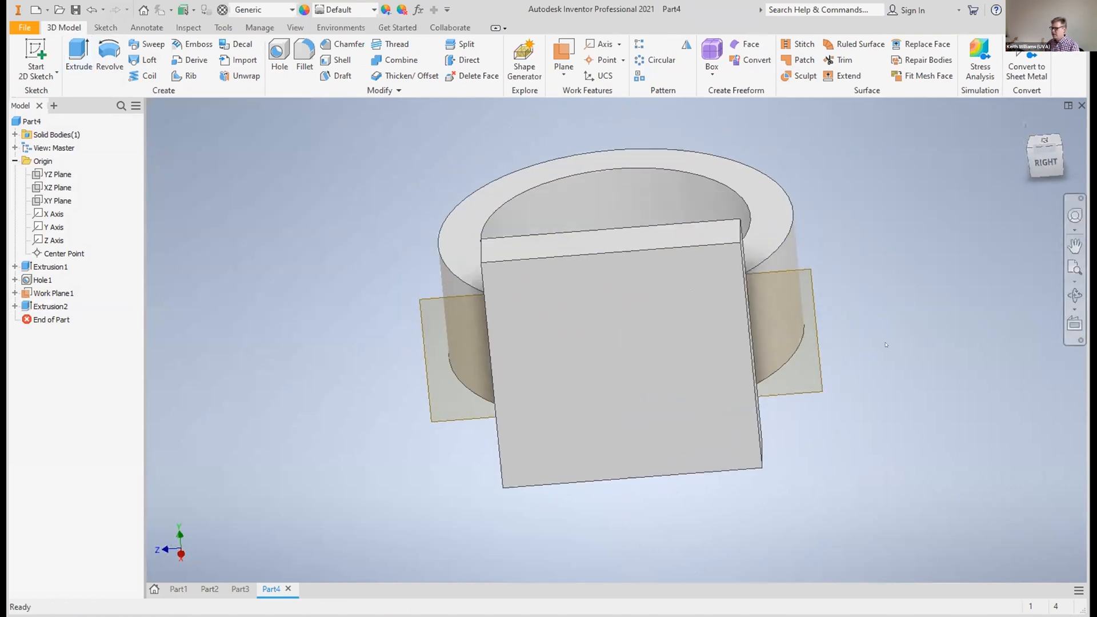
right_click(816, 394)
left_click(851, 417)
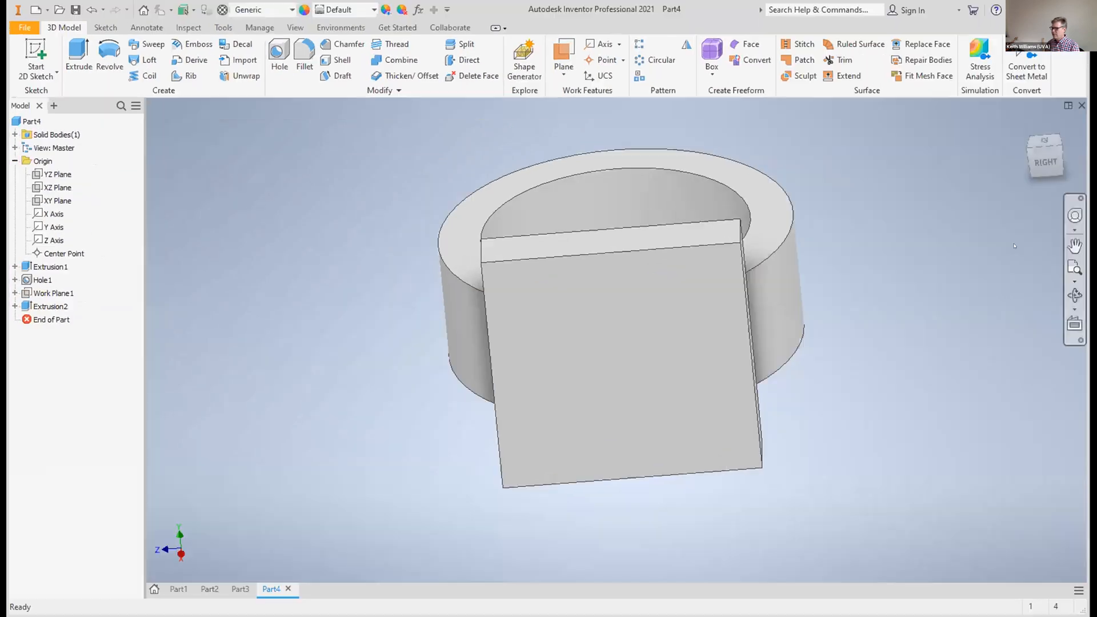
mouse_move(1048, 164)
left_mouse_down()
mouse_move(1046, 143)
mouse_move(1047, 156)
left_mouse_up()
left_click(1075, 246)
left_click_drag(899, 228, 908, 299)
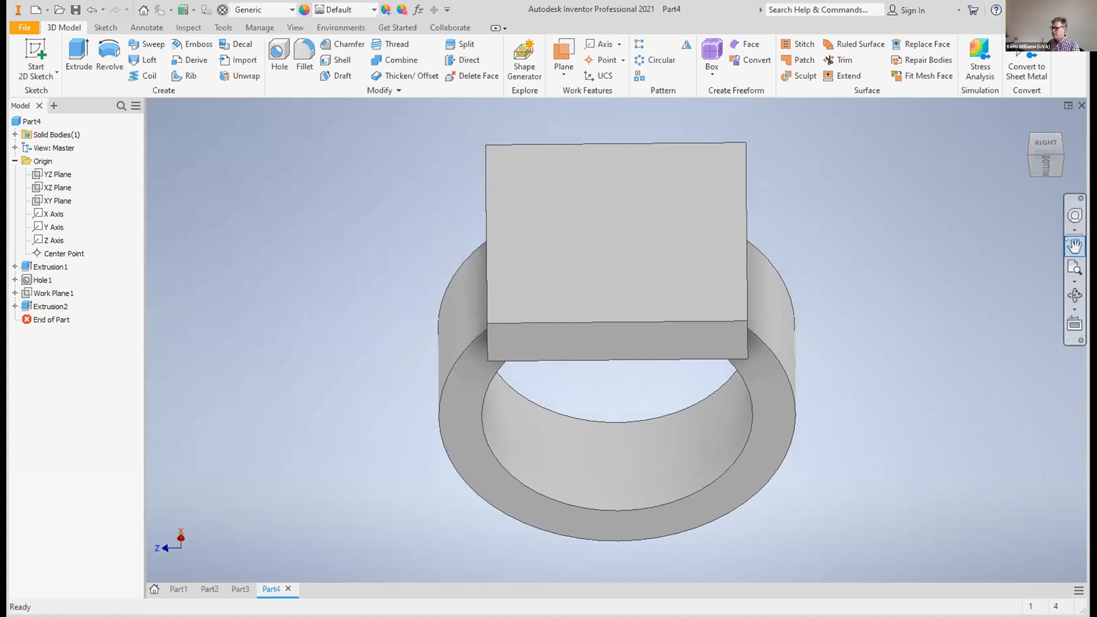
Create a work plane with zero offset on the outer face of the signet plate
key("Escape")
left_click(738, 237)
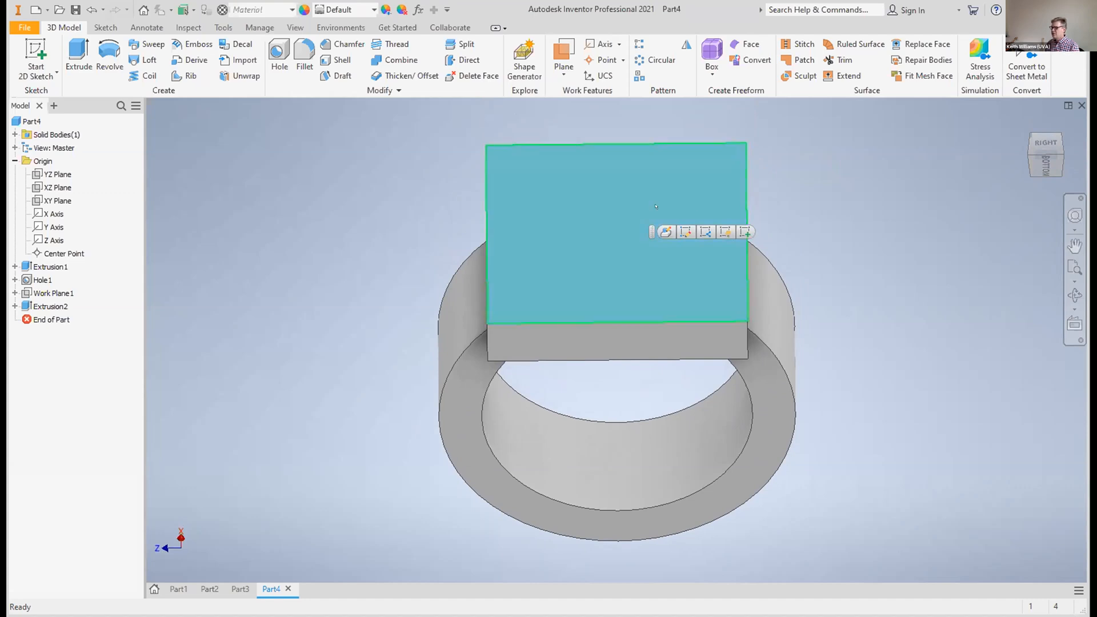
left_click(565, 75)
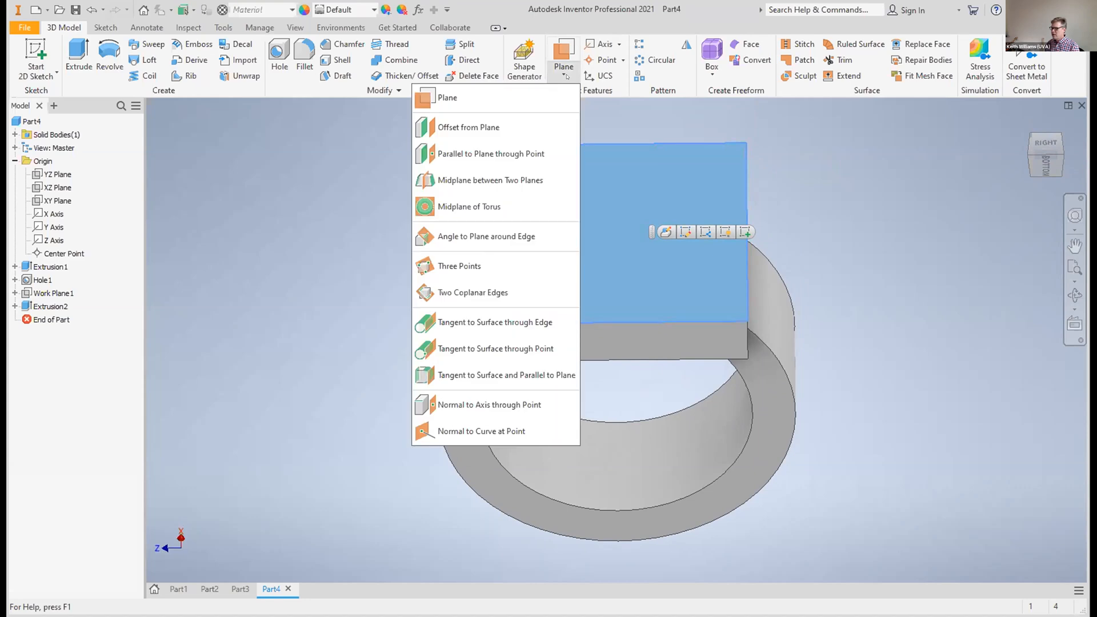
left_click(506, 130)
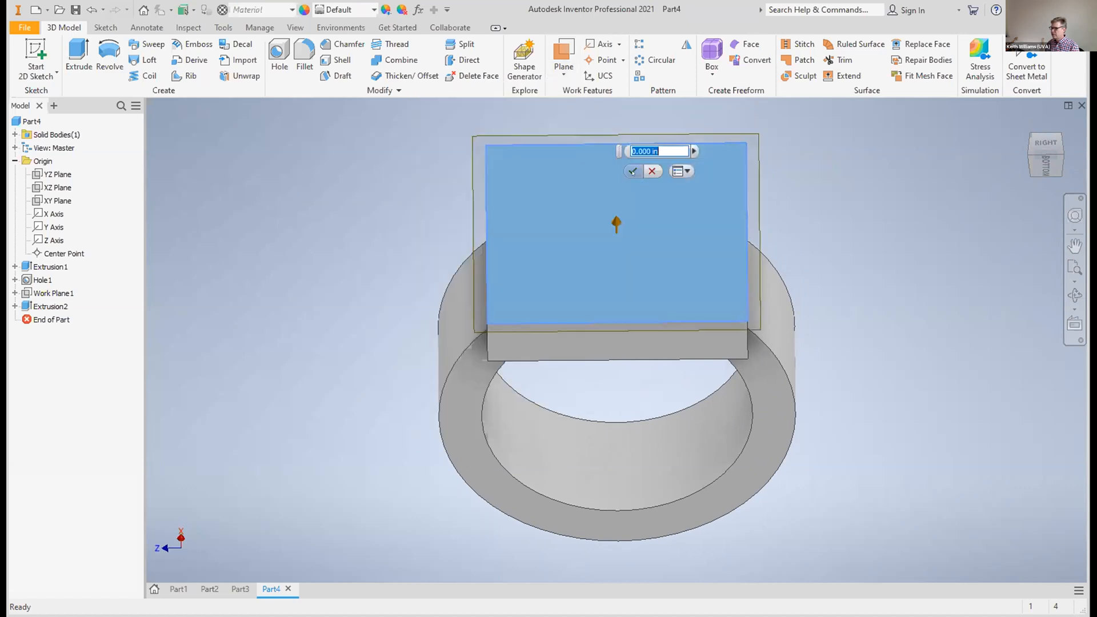
left_click(633, 171)
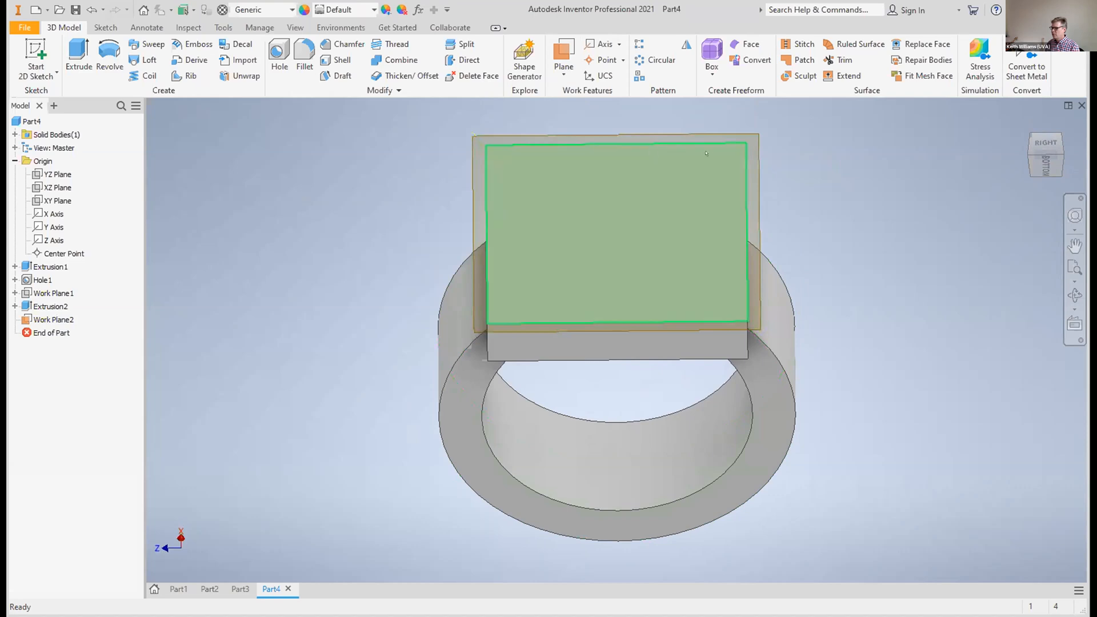
Start a sketch on the plate's new work plane and place a text box reading "hey" across the plate
left_click(758, 163)
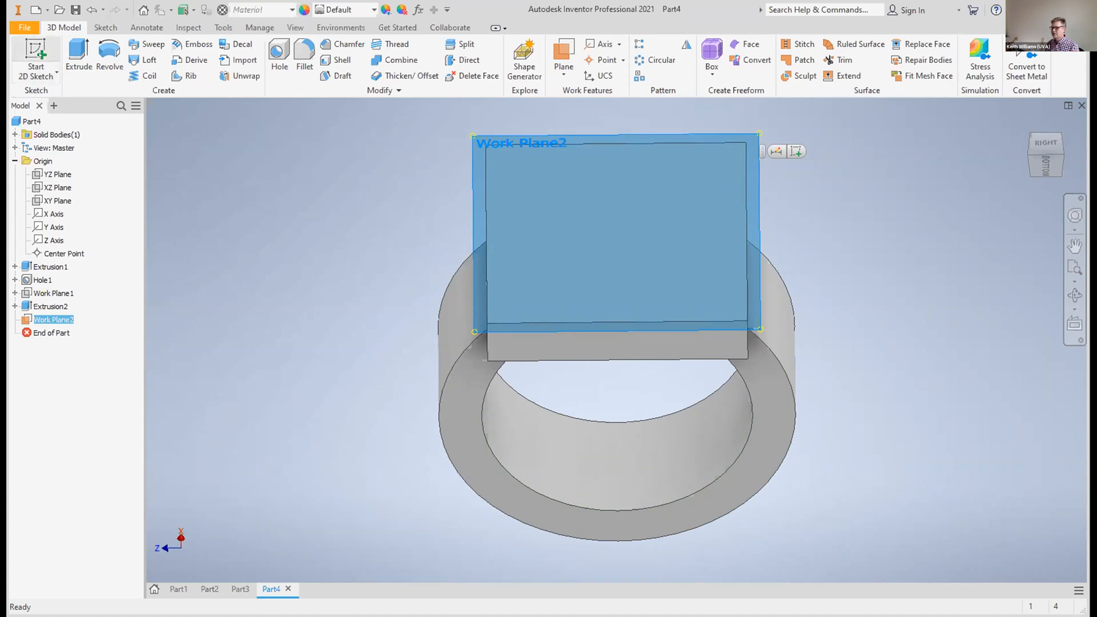
left_click(35, 54)
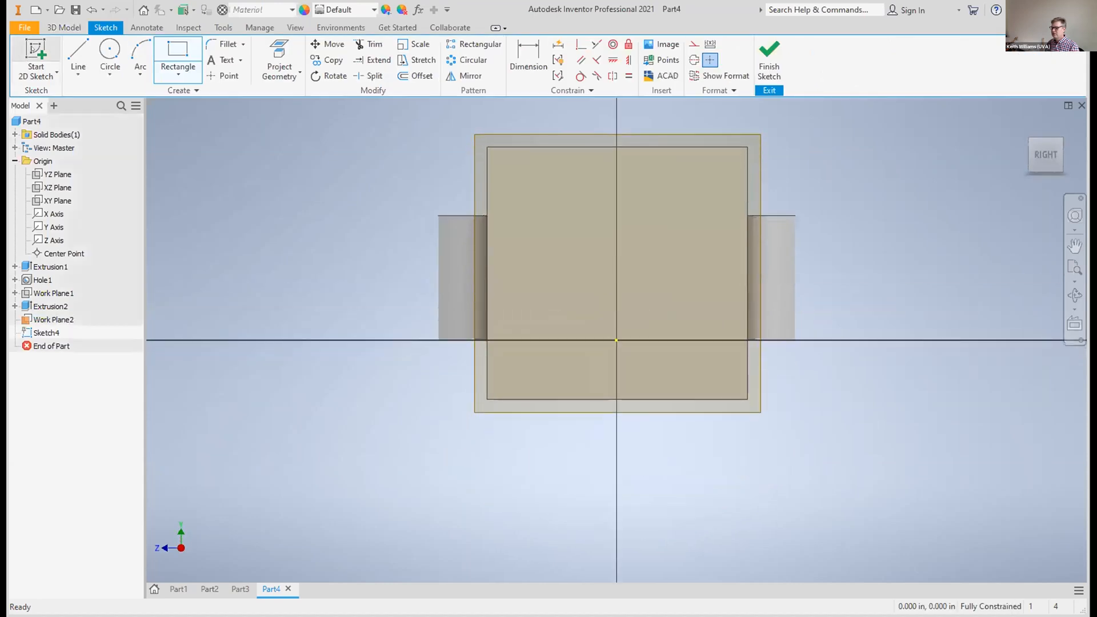
left_click(220, 59)
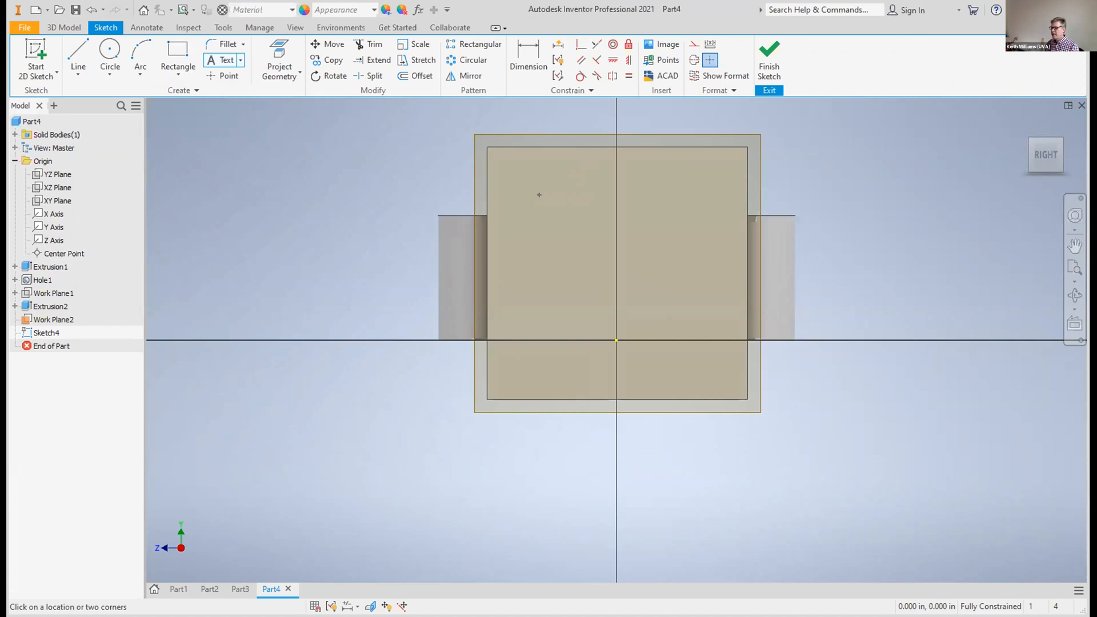
left_click_drag(508, 192, 719, 344)
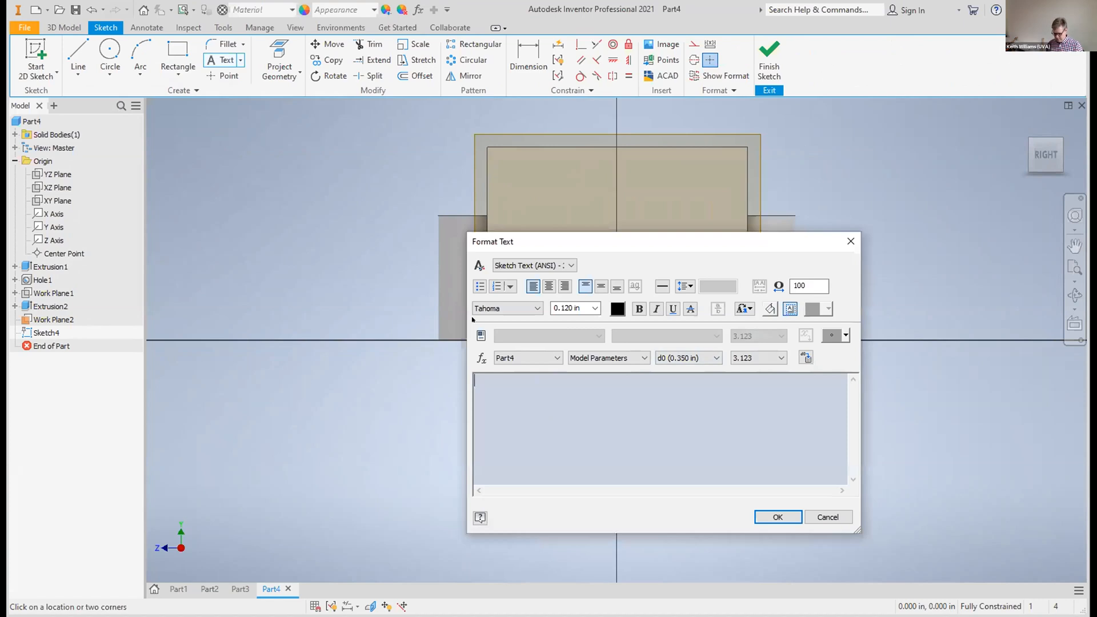
type("hey")
Format the text "hey" as bold with a height of 0.240 in, and finish the sketch
left_click_drag(496, 375, 456, 375)
left_click(595, 308)
left_click(570, 345)
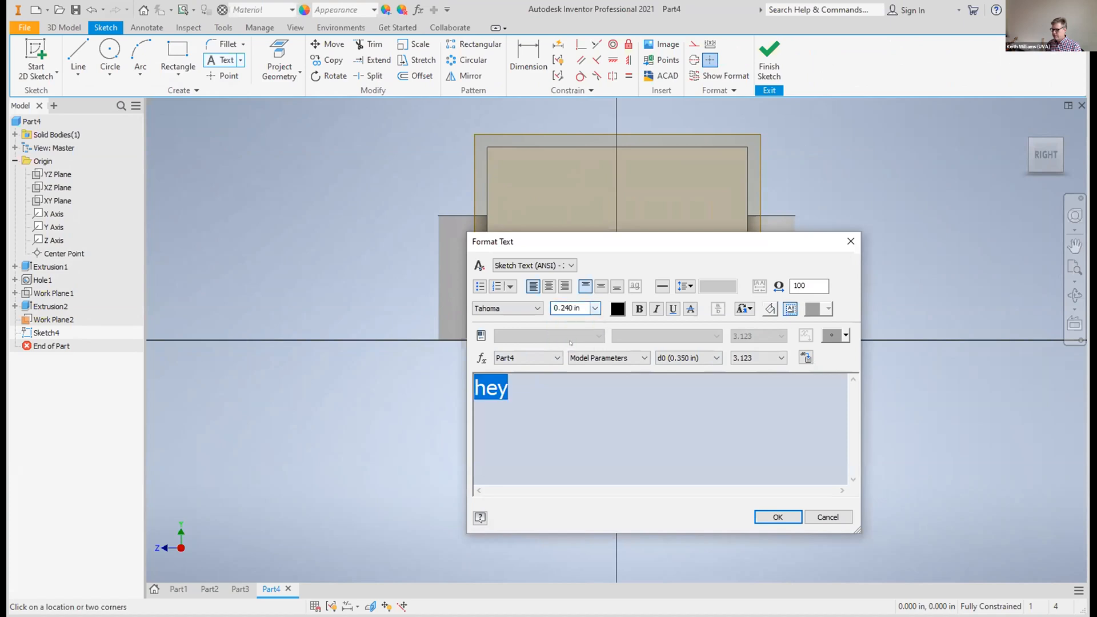
left_click(640, 308)
left_click(656, 308)
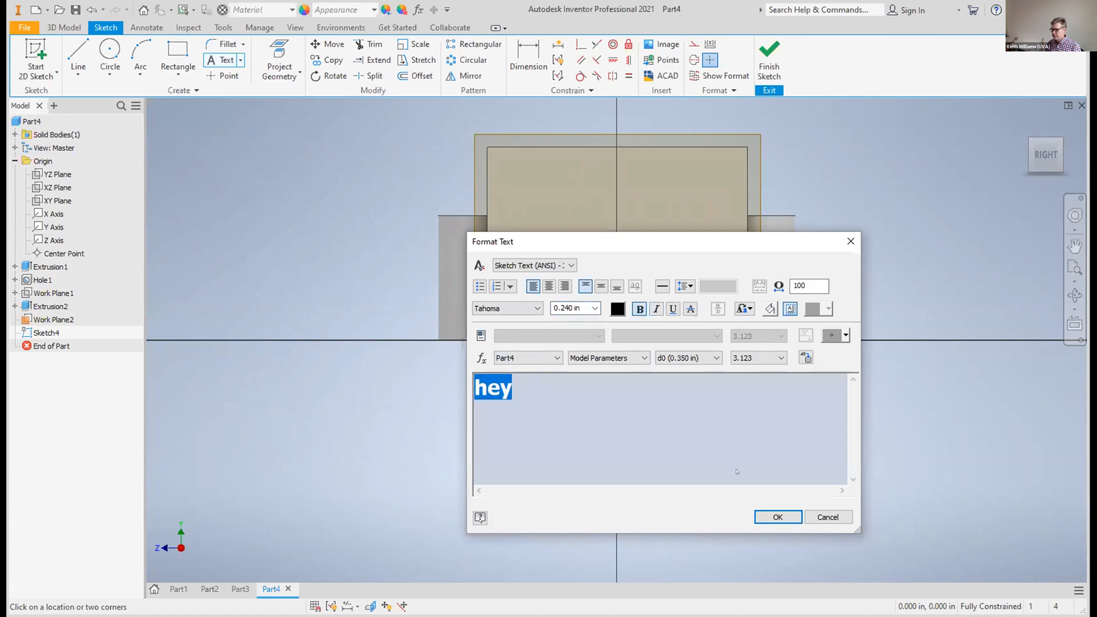
left_click(778, 517)
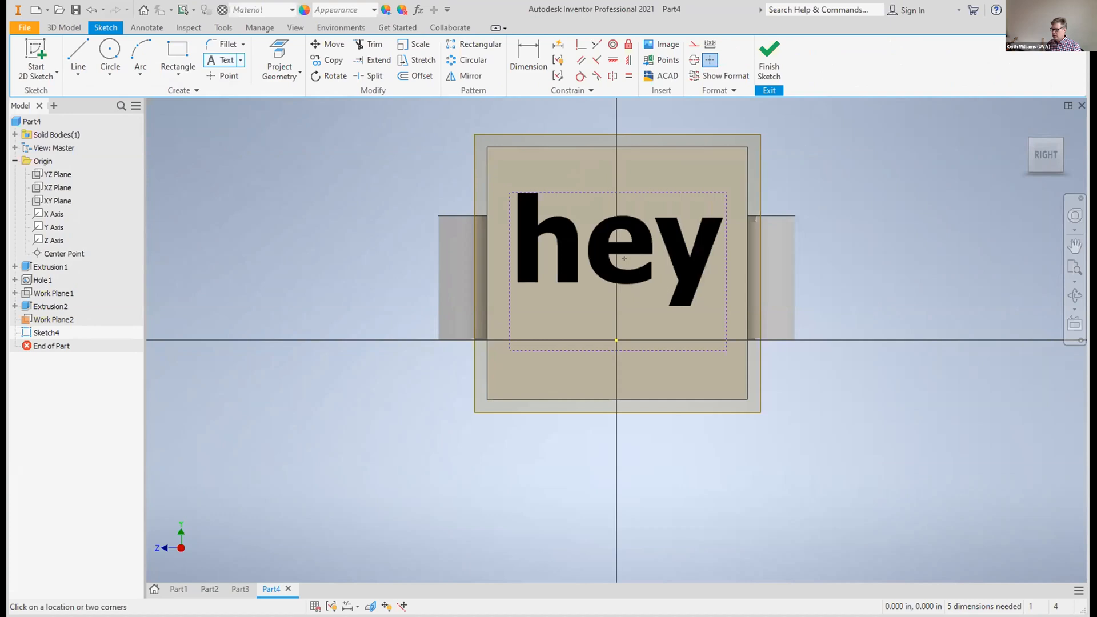
left_click(769, 59)
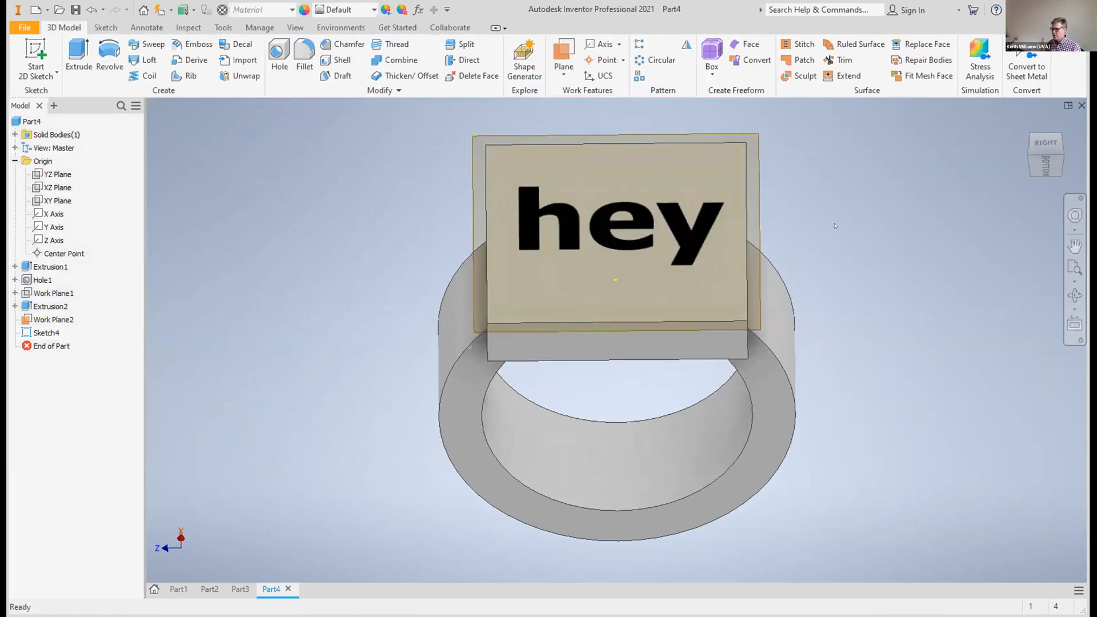
Try to extrude the text "hey" 0.03 in outward from the plate, joined to the ring, and undo the extrusion
left_click(1048, 153)
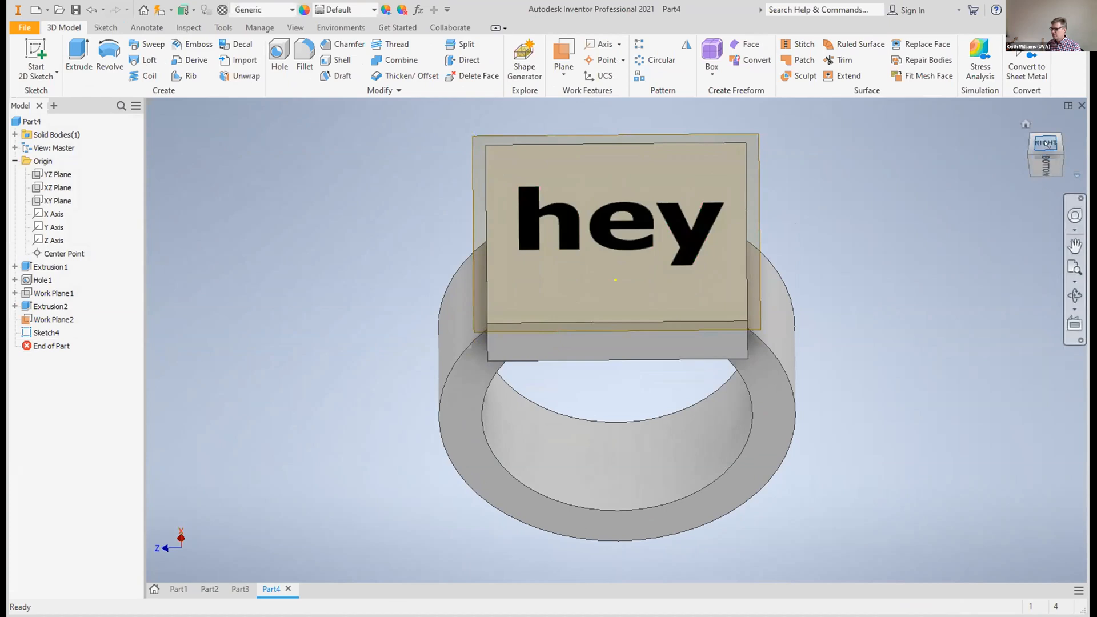
left_click(698, 236)
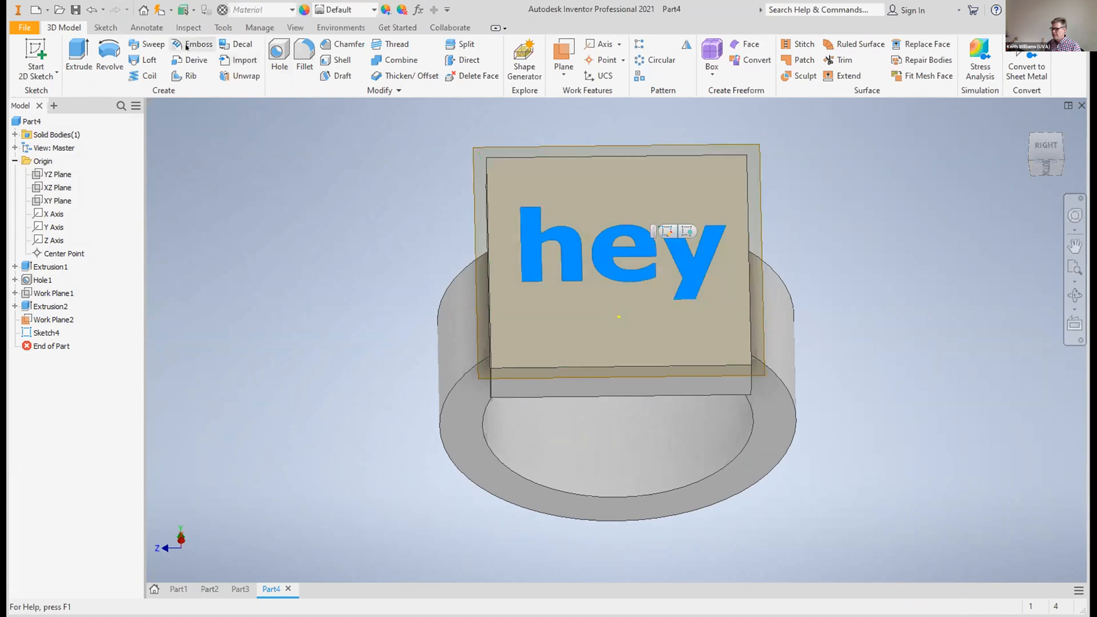
left_click(80, 54)
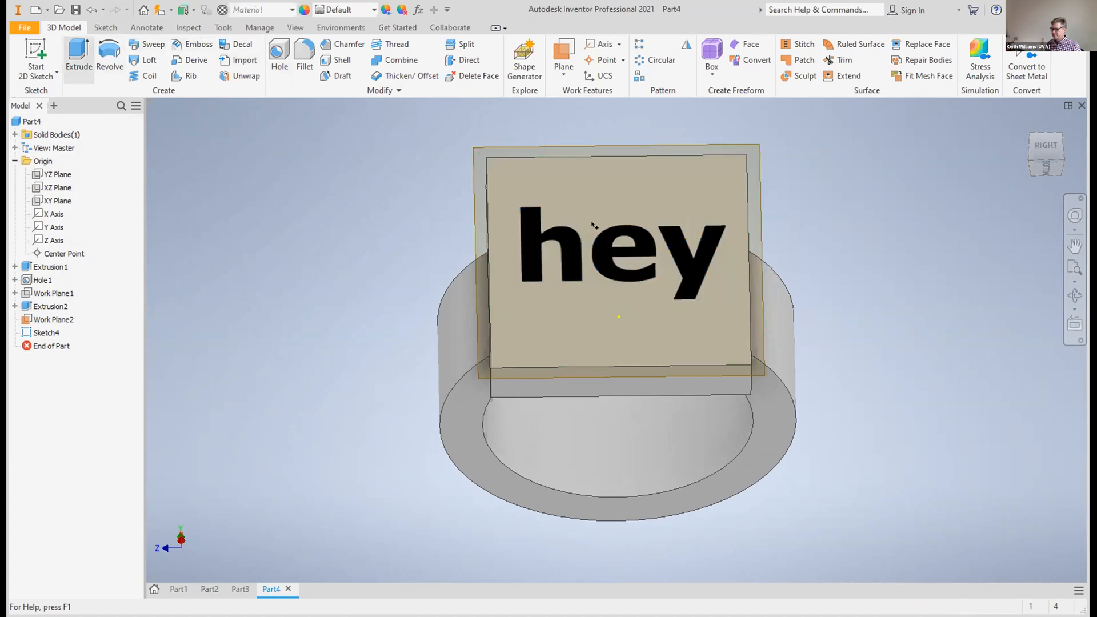
left_click(518, 227)
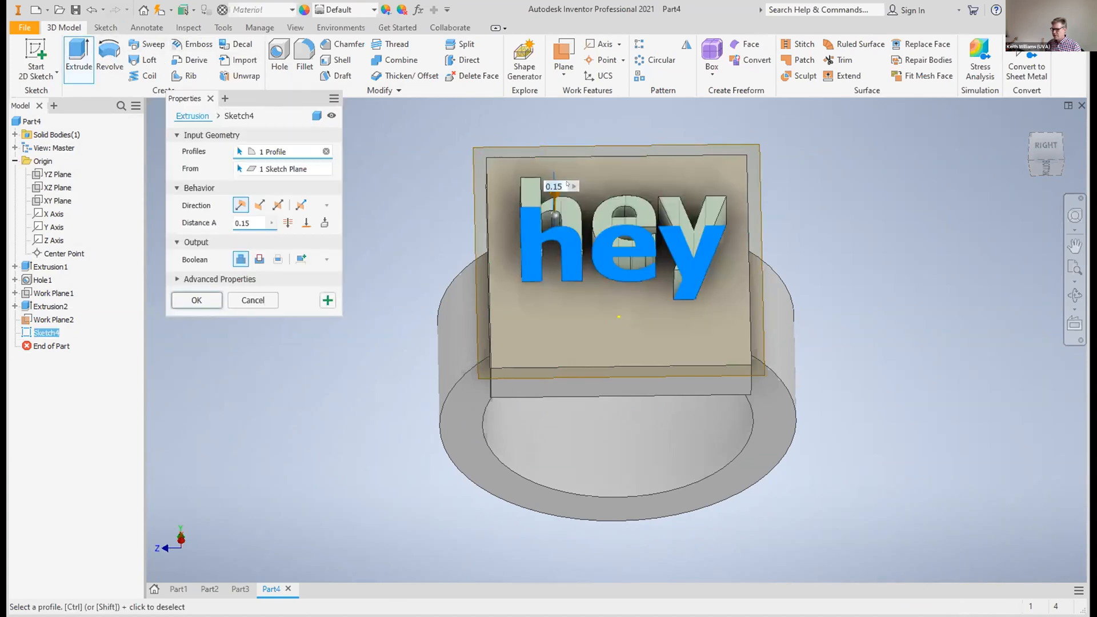
type("0.02")
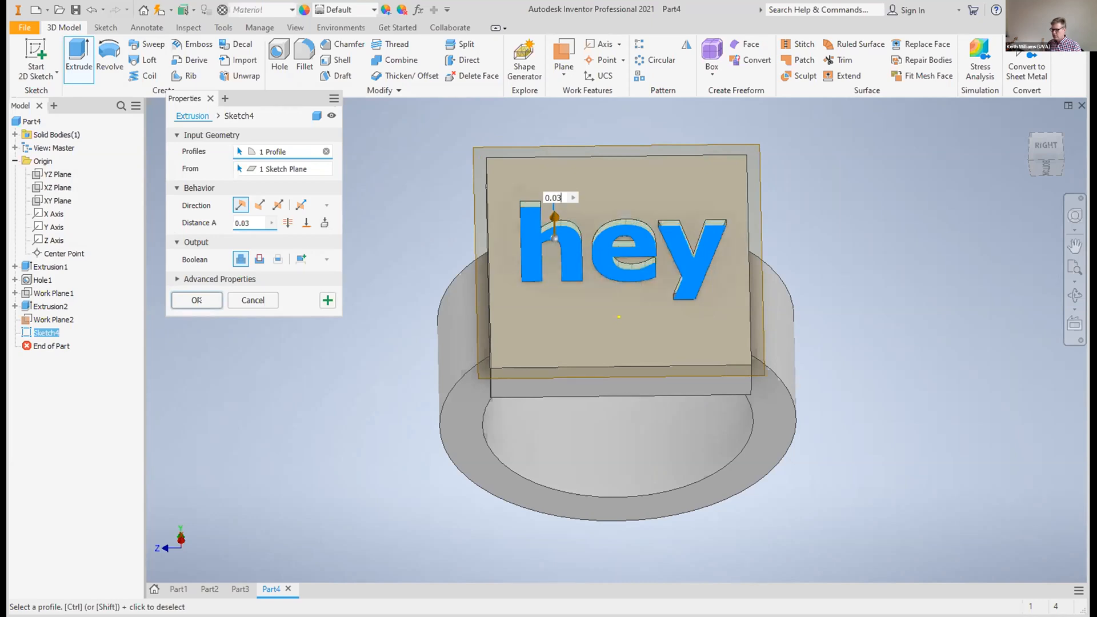
left_click_drag(1036, 185, 997, 167)
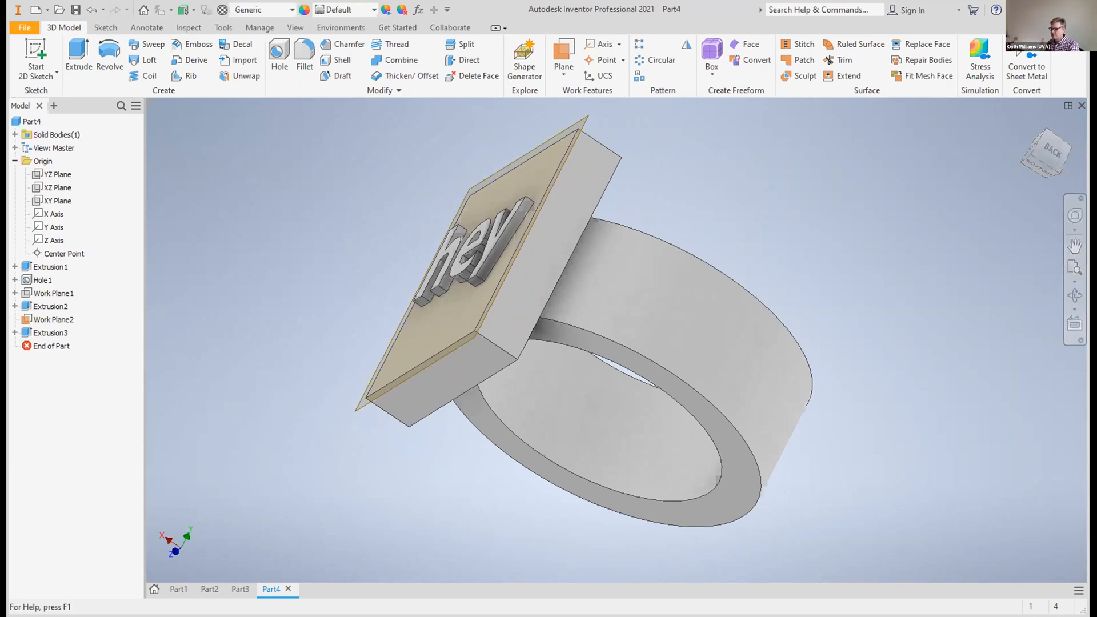
left_click(91, 10)
Flip the normal of the plate's work plane to mirror the text, and move the mirrored text to the middle of the plate
middle_click_drag(620, 363, 622, 352, "shift")
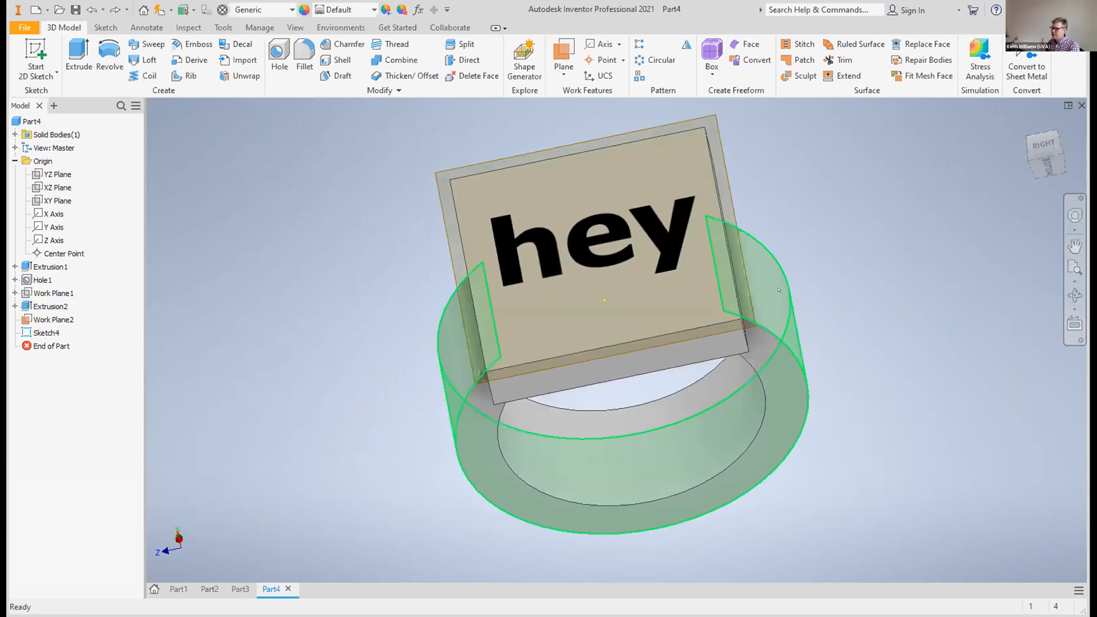
right_click(749, 312)
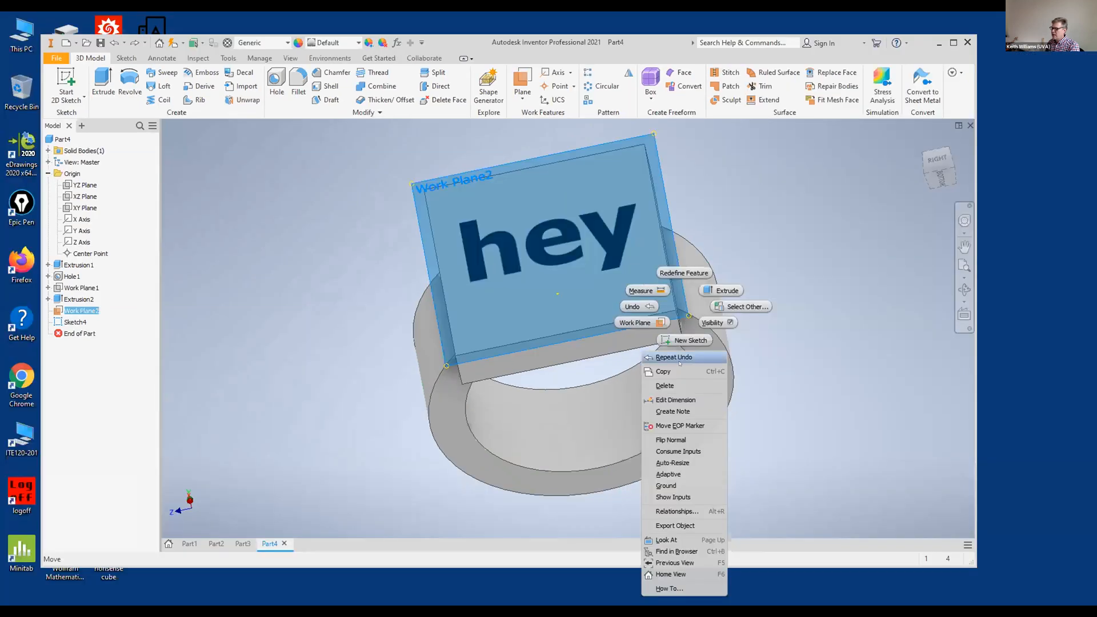
left_click(671, 440)
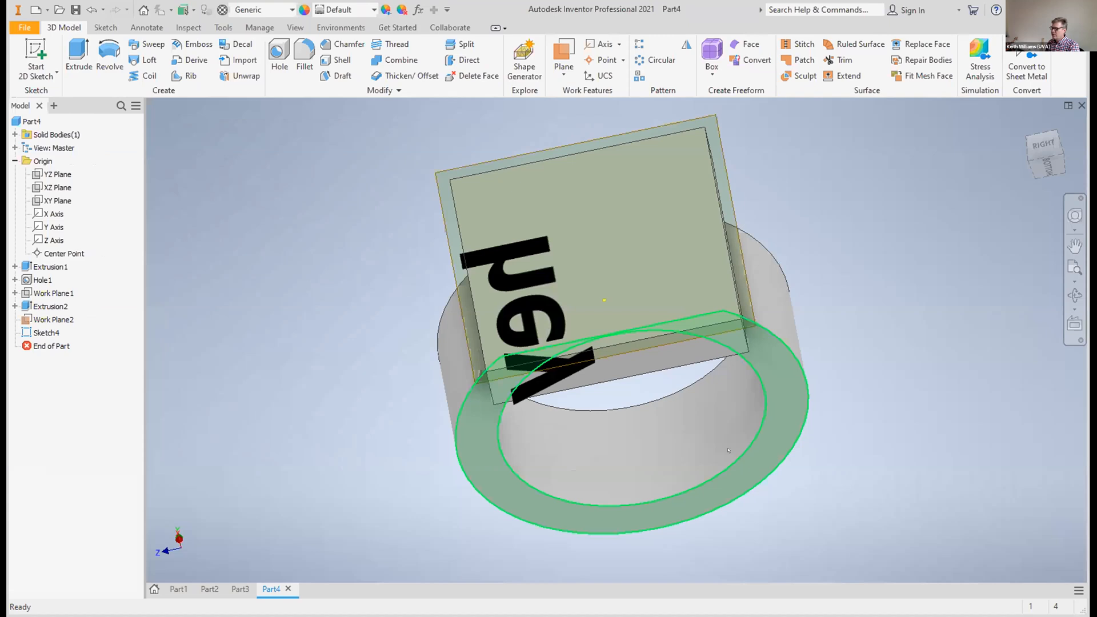
left_click_drag(508, 256, 611, 204)
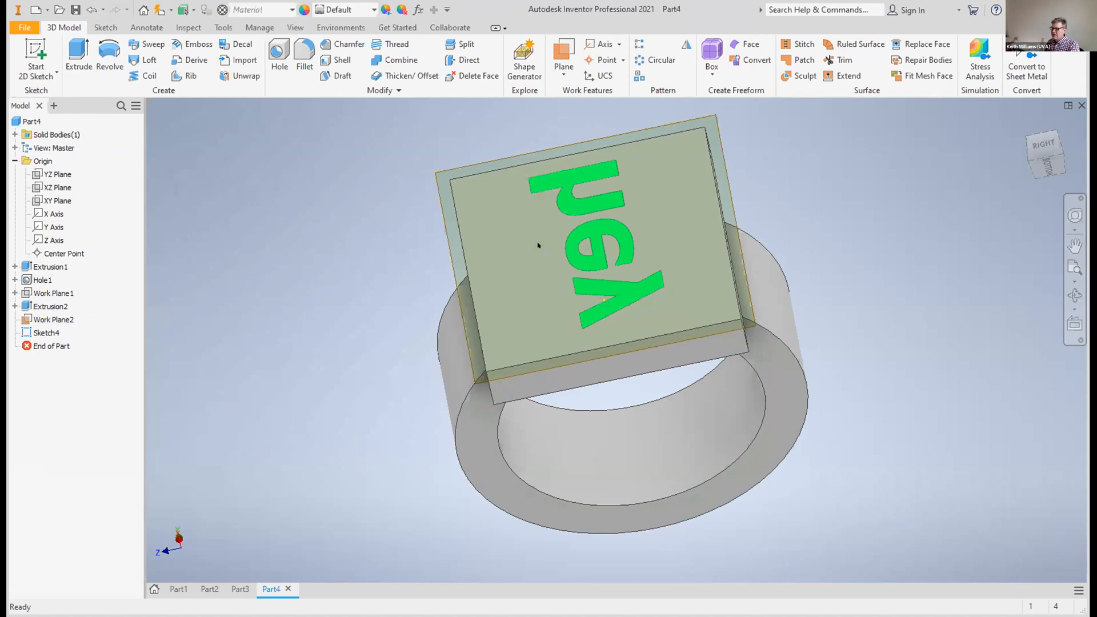
left_click(863, 245)
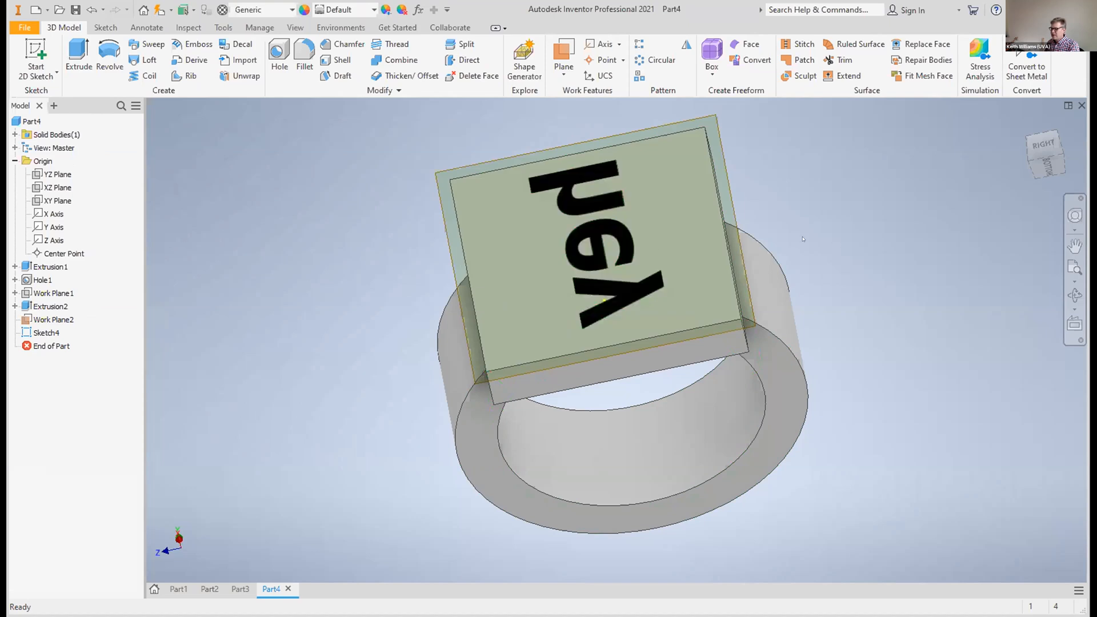
Extrude the mirrored text 0.03 in outward from the plate in the flipped direction, joined to the ring
left_click(603, 217)
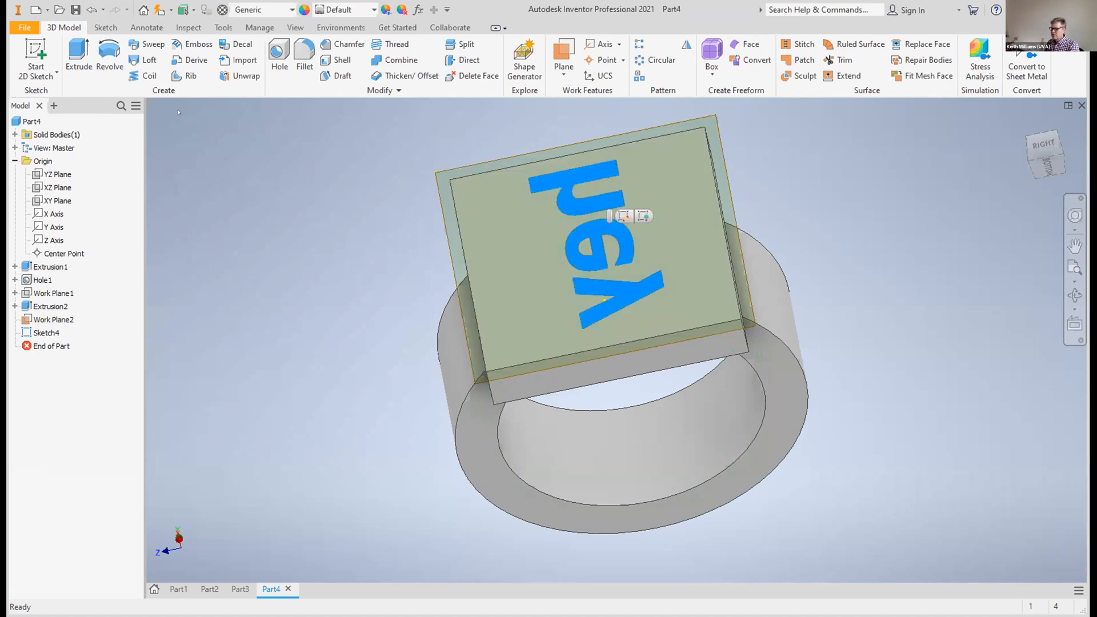
left_click(74, 56)
left_click(614, 237)
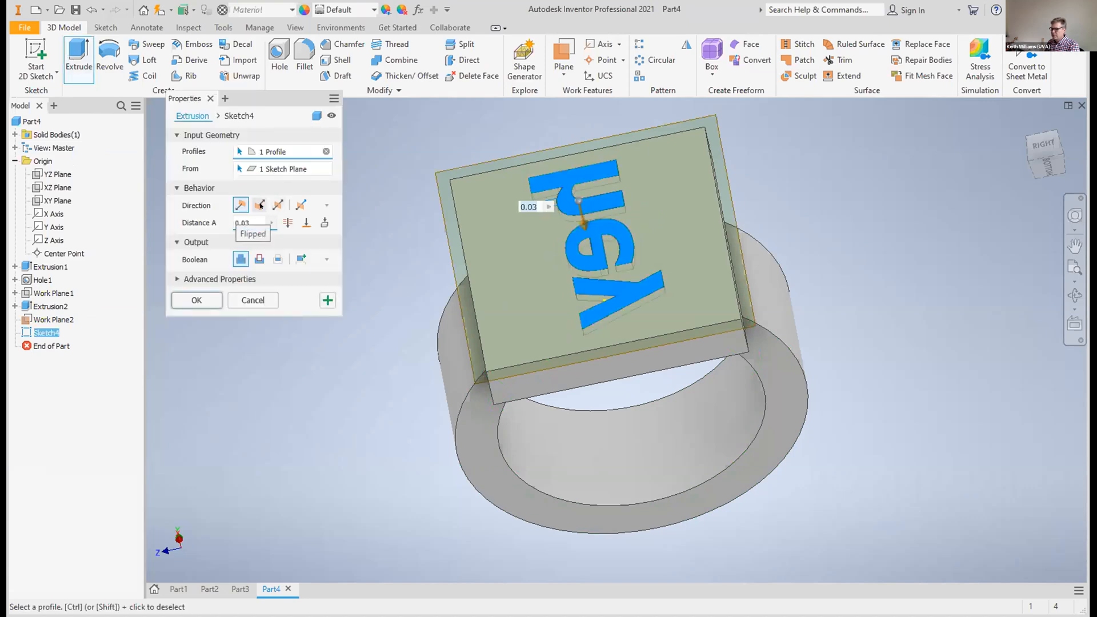
left_click(260, 205)
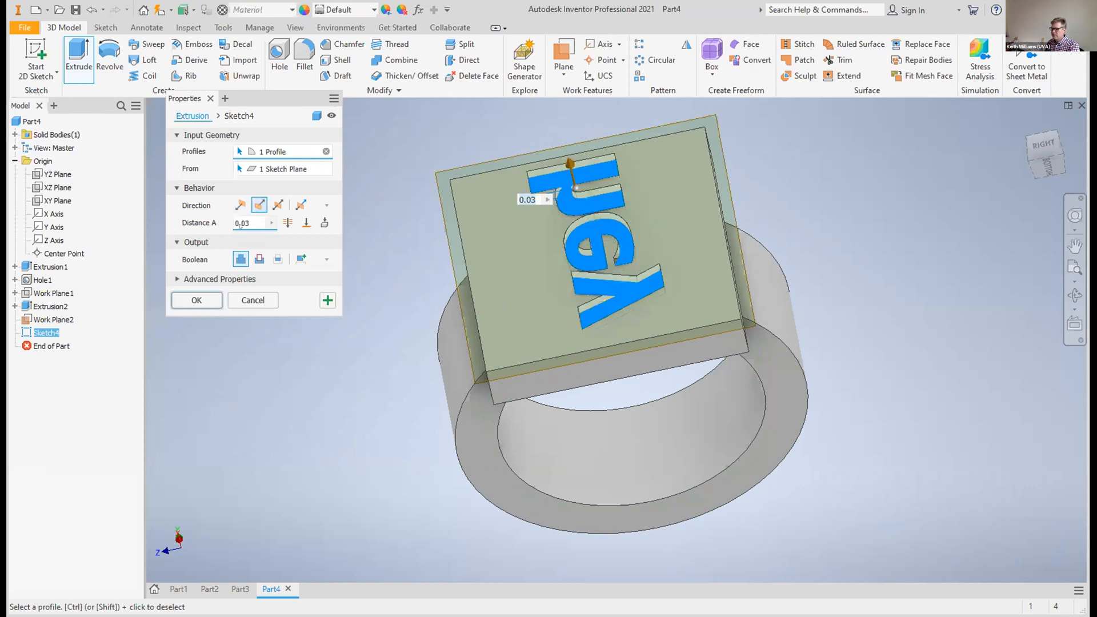
left_click(192, 294)
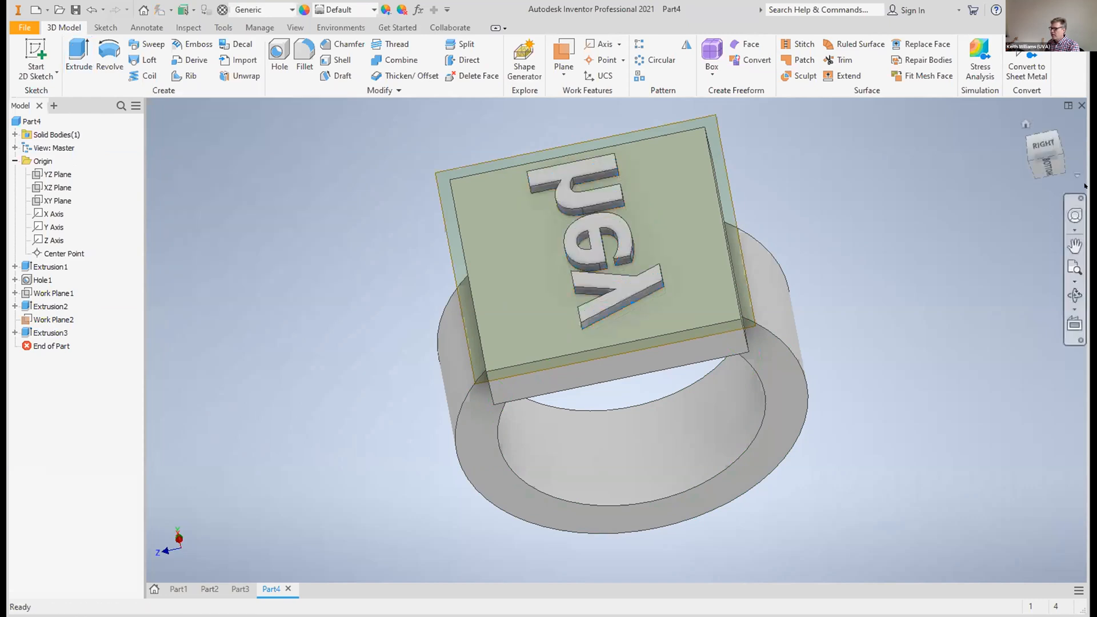
Create a work plane offset 0.1875 in upward from the XZ plane, through the ring band
left_click(1043, 146)
mouse_move(1045, 150)
left_mouse_down()
mouse_move(1089, 131)
mouse_move(1024, 142)
mouse_move(1009, 163)
left_mouse_up()
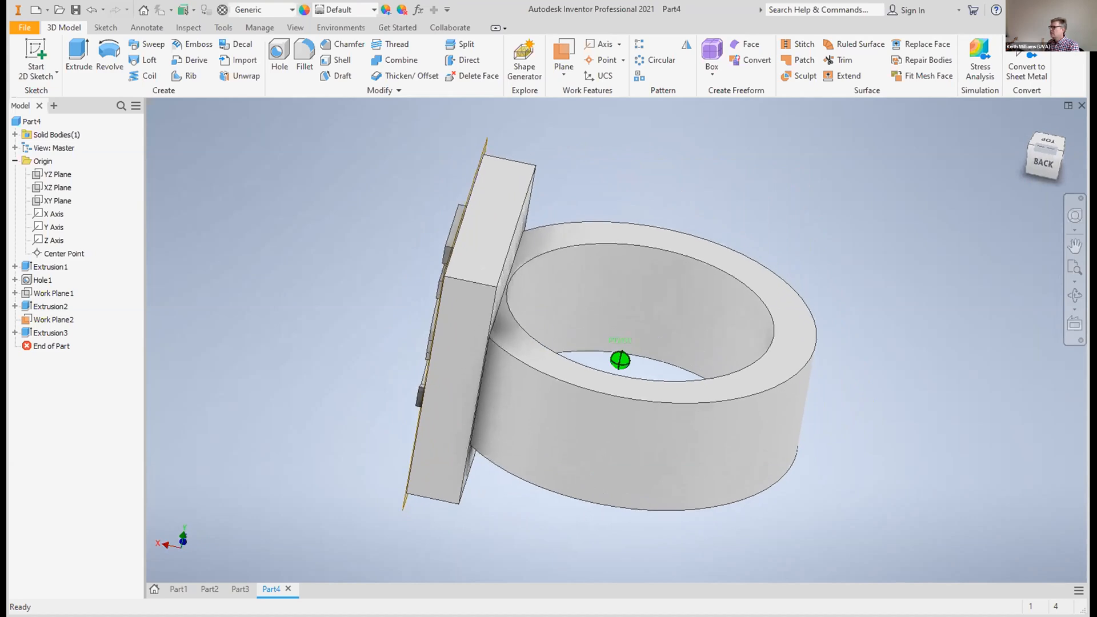
mouse_move(1009, 163)
left_mouse_down()
mouse_move(1045, 155)
mouse_move(988, 160)
mouse_move(983, 182)
left_mouse_up()
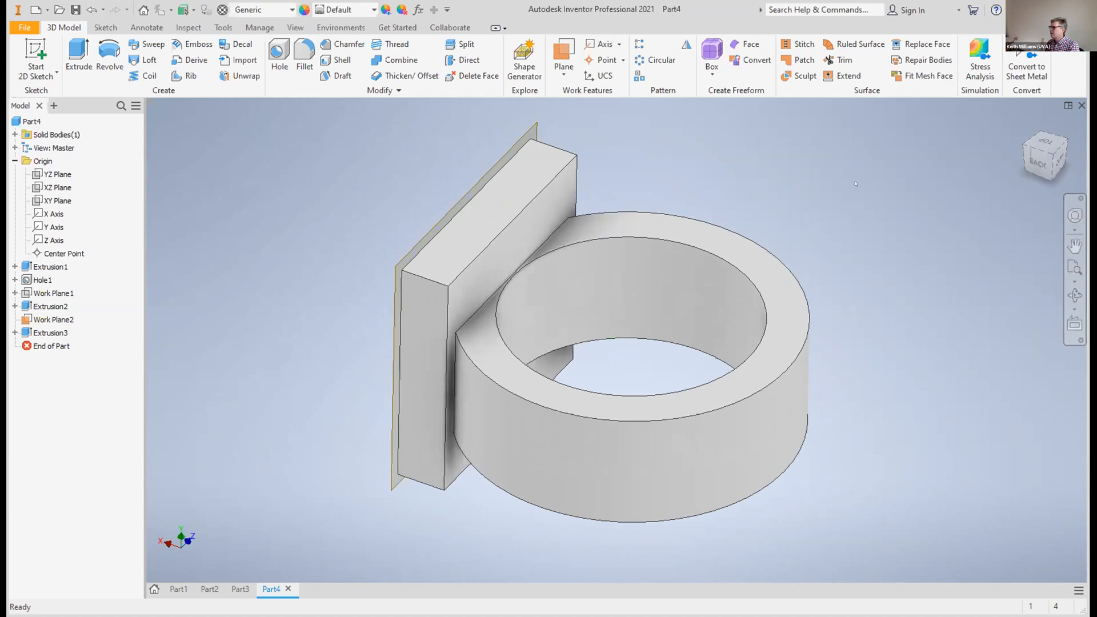
left_click(57, 187)
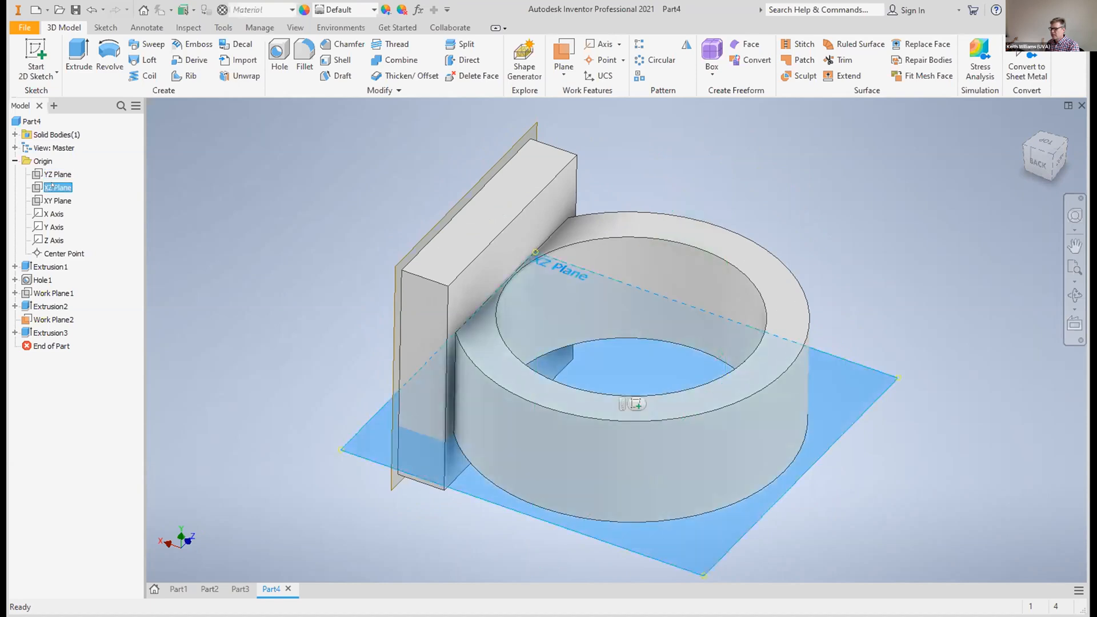
left_click(1036, 159)
left_click(1027, 132)
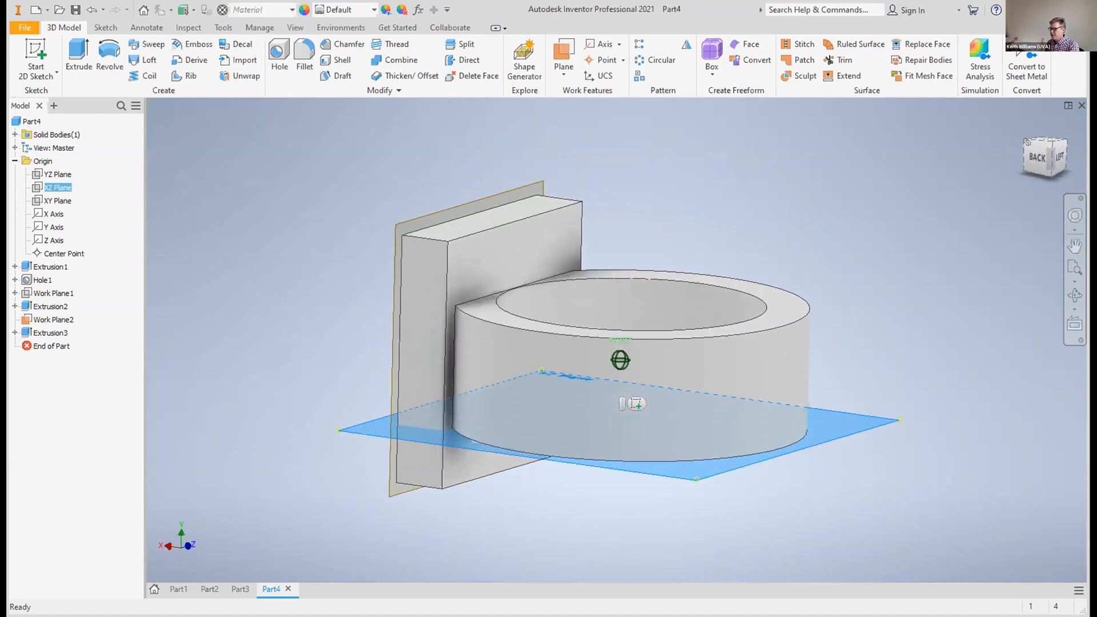
left_click(564, 73)
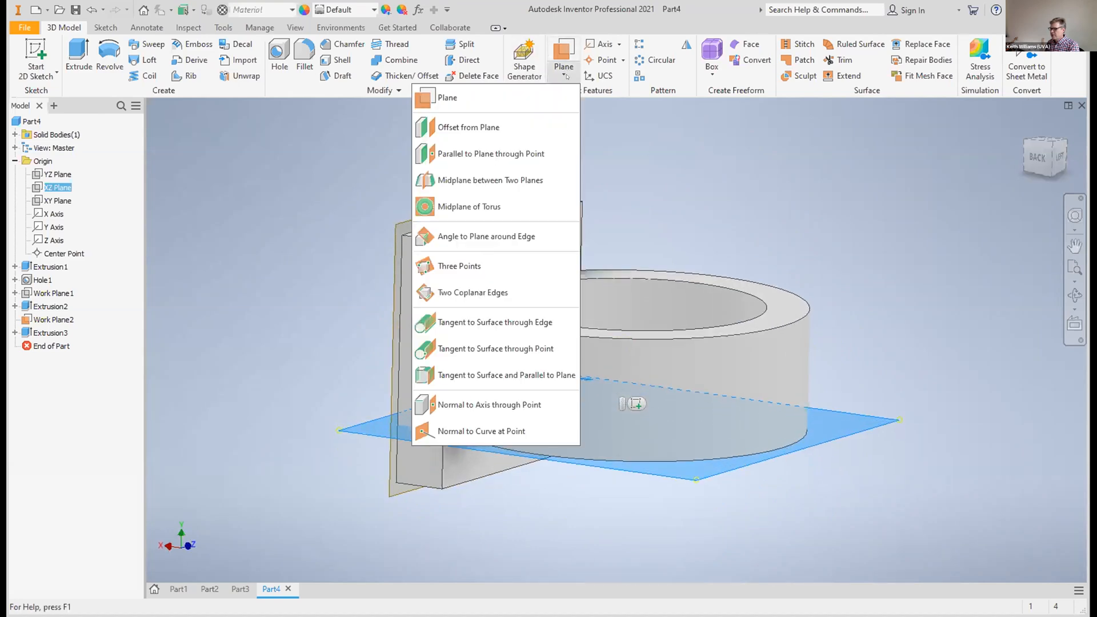
left_click(514, 131)
left_click_drag(614, 405, 614, 334)
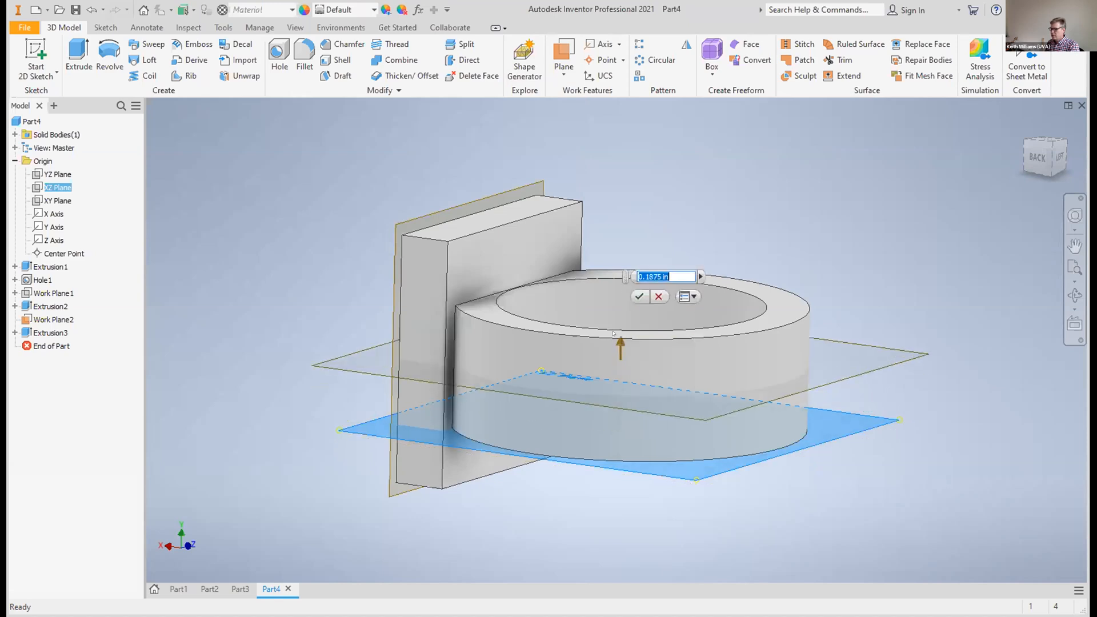
left_click(636, 297)
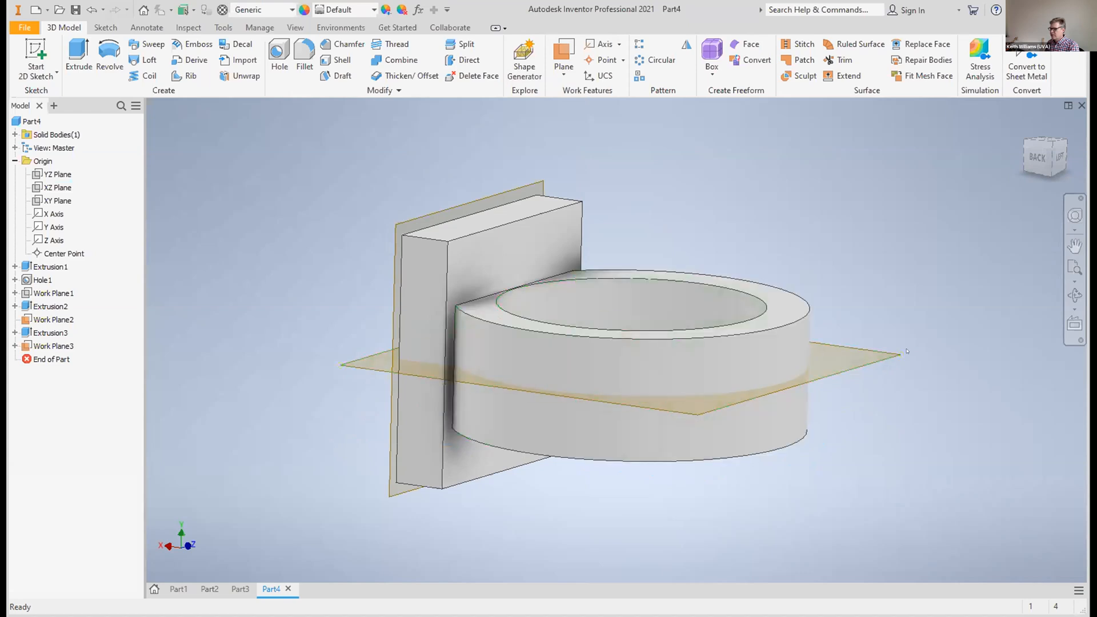
left_click_drag(1028, 146, 1015, 176)
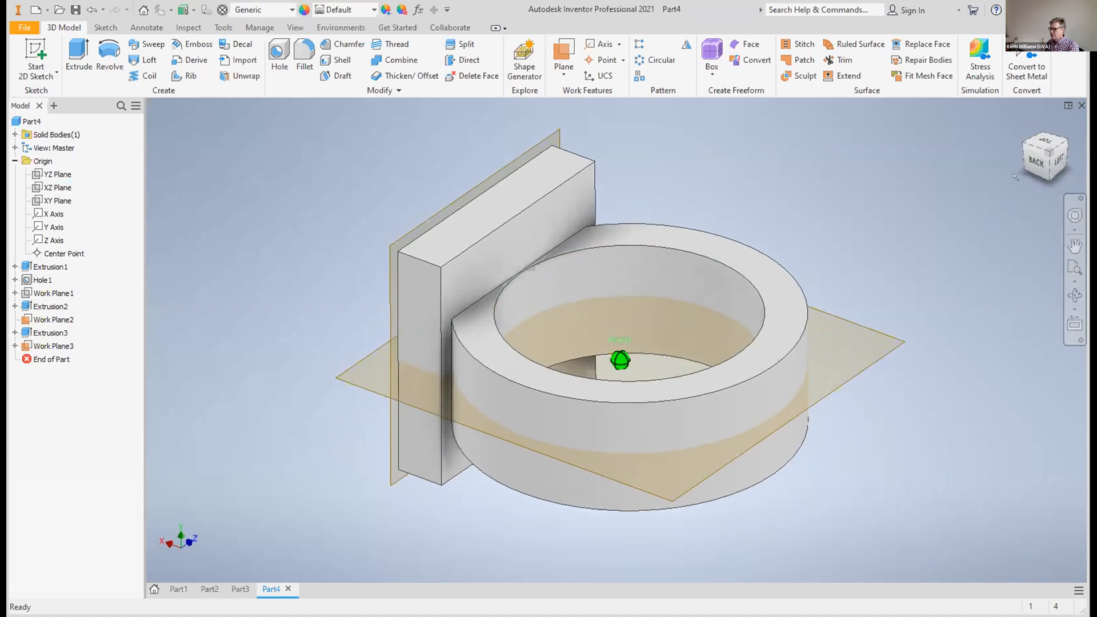
Start a sketch on the work plane through the ring band and set up a five-sided inscribed polygon
left_click(877, 359)
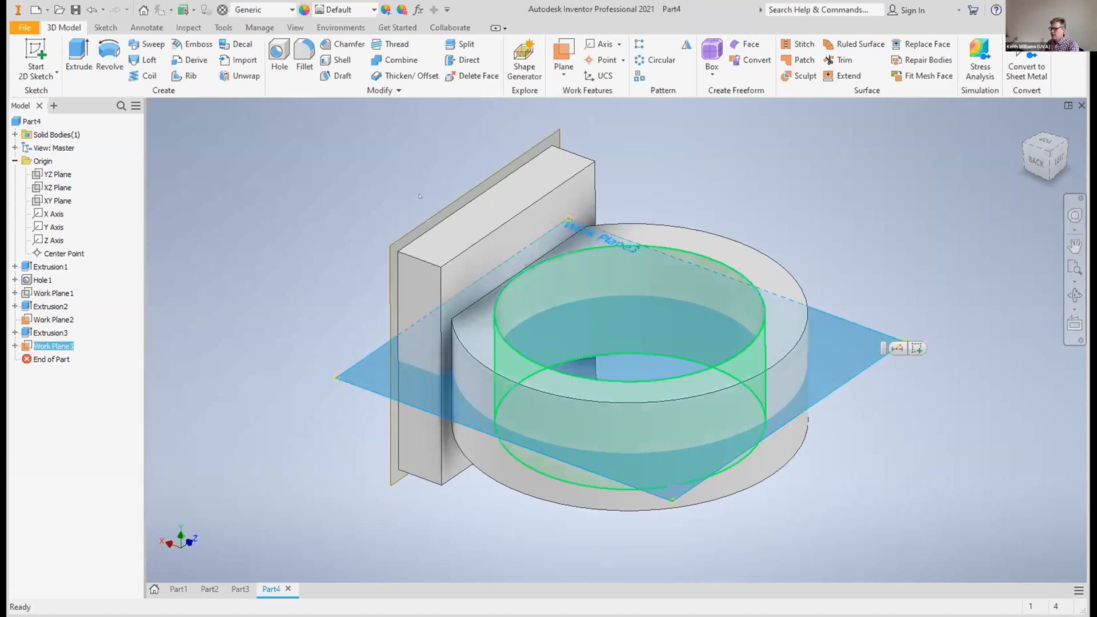
left_click(36, 57)
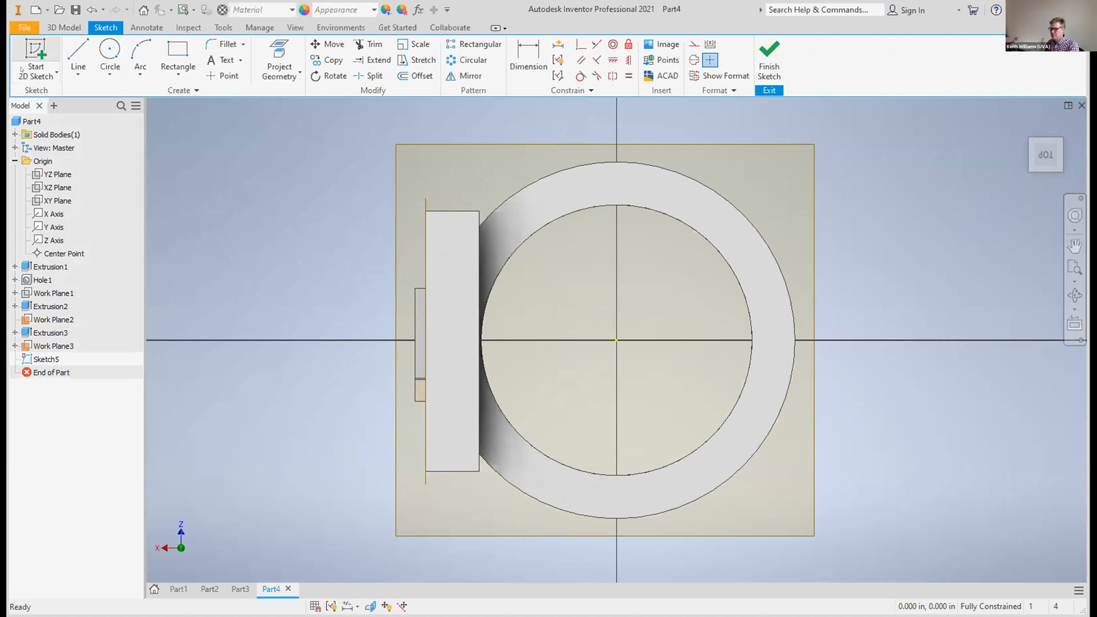
left_click(179, 77)
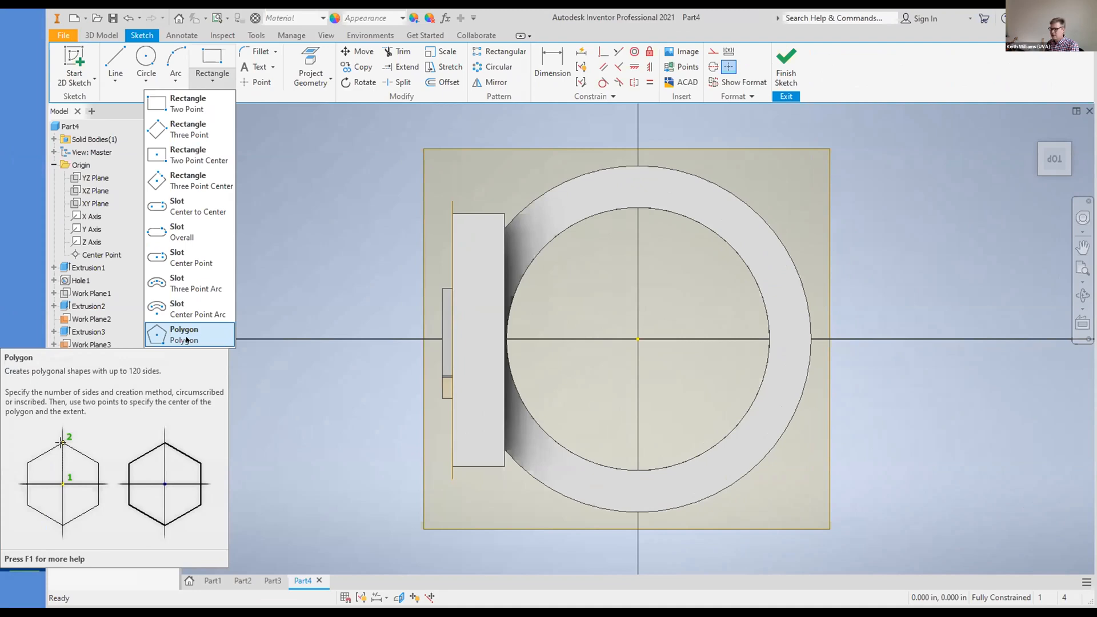
left_click(186, 338)
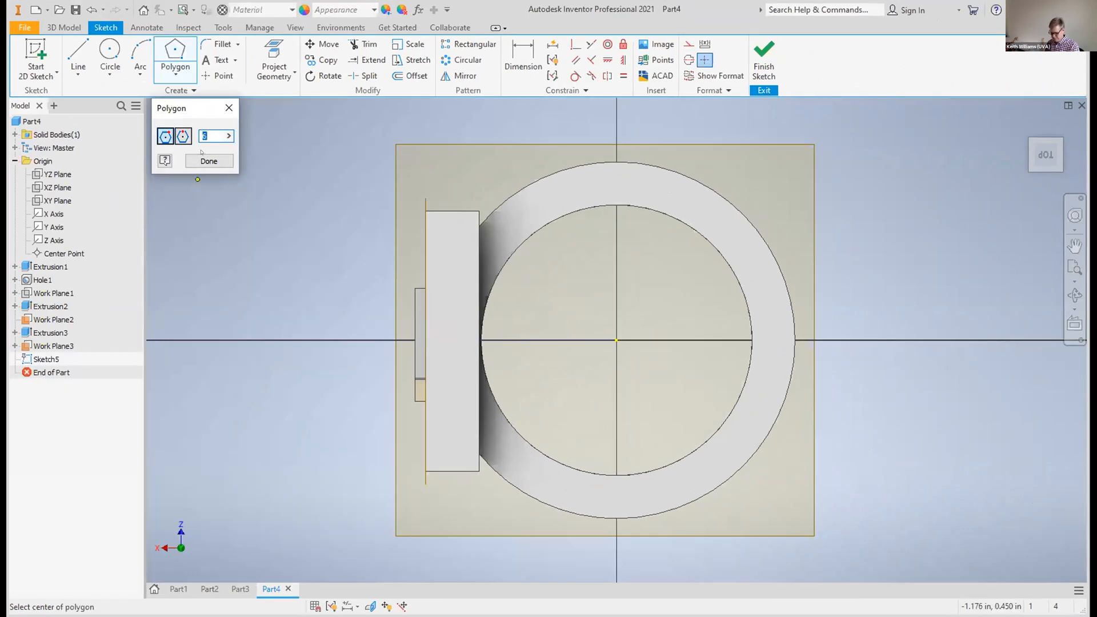
type("5")
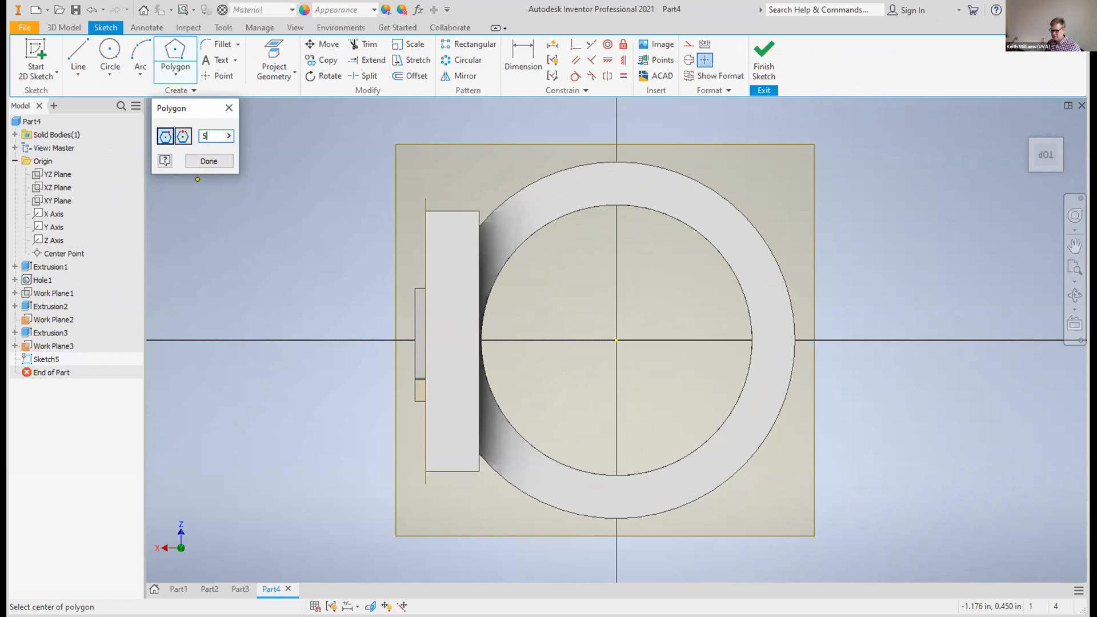
Try a small pentagon centred on the band's outer edge, opposite the plate, and undo it
left_click(793, 341)
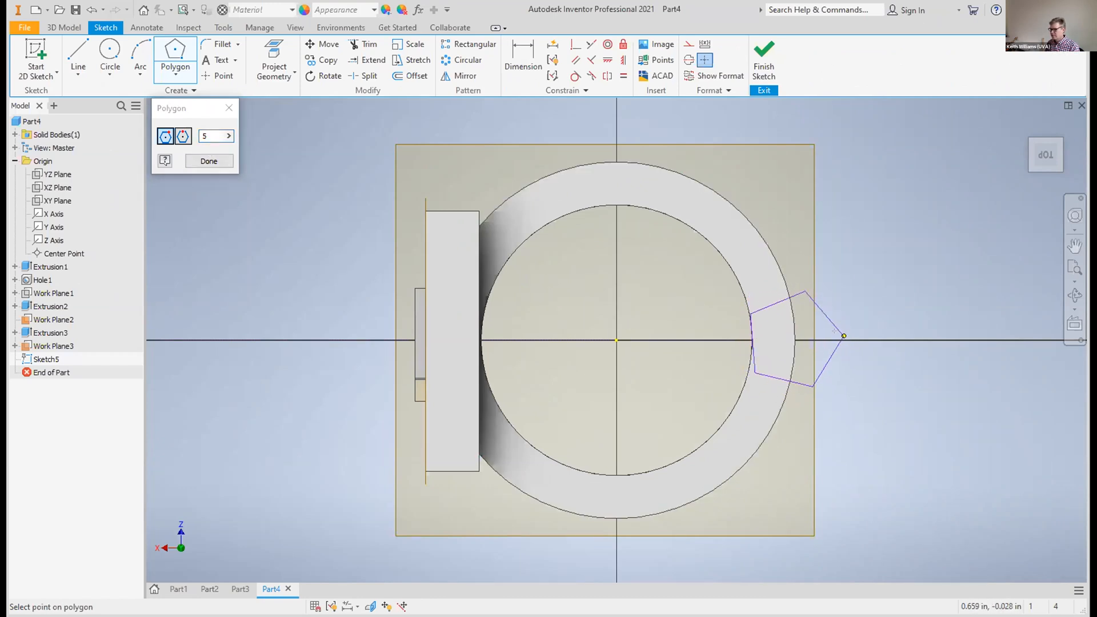
left_click(834, 336)
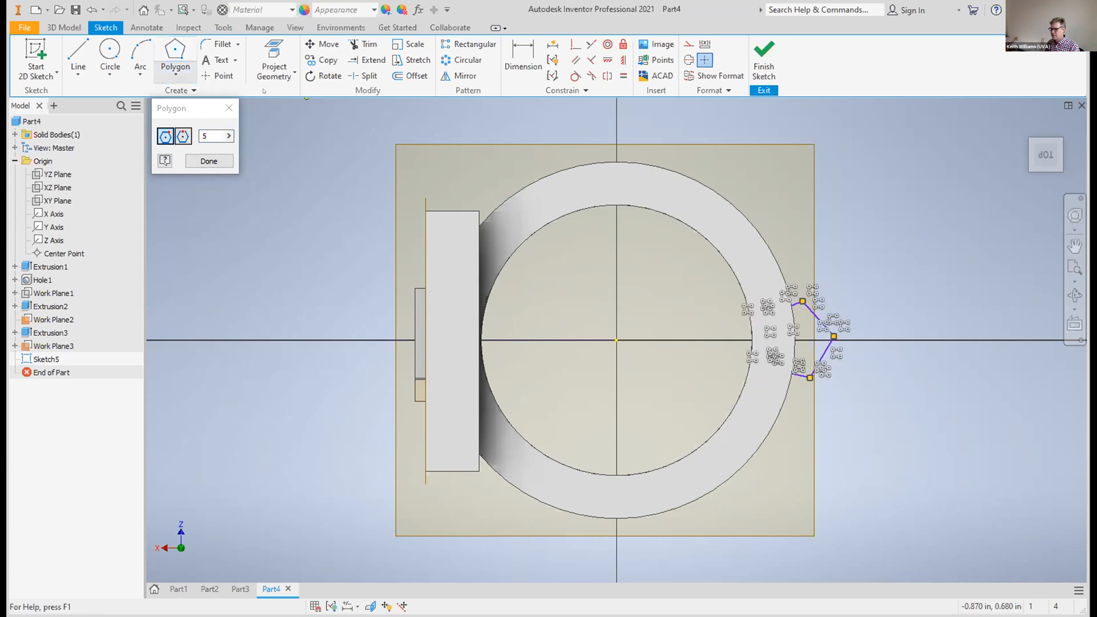
key("Escape")
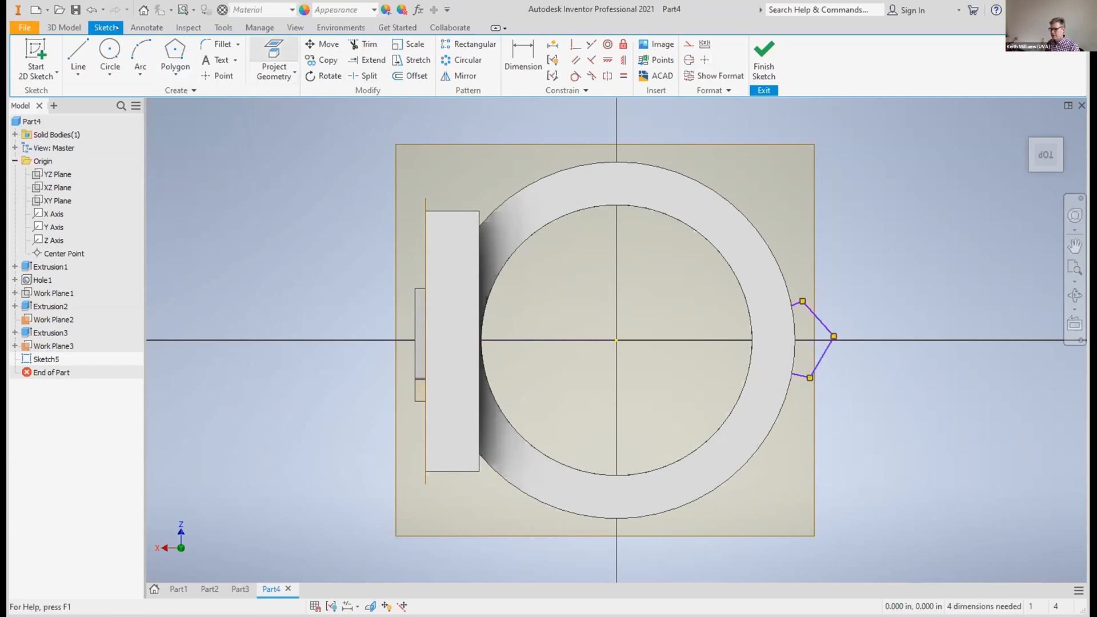
left_click(92, 10)
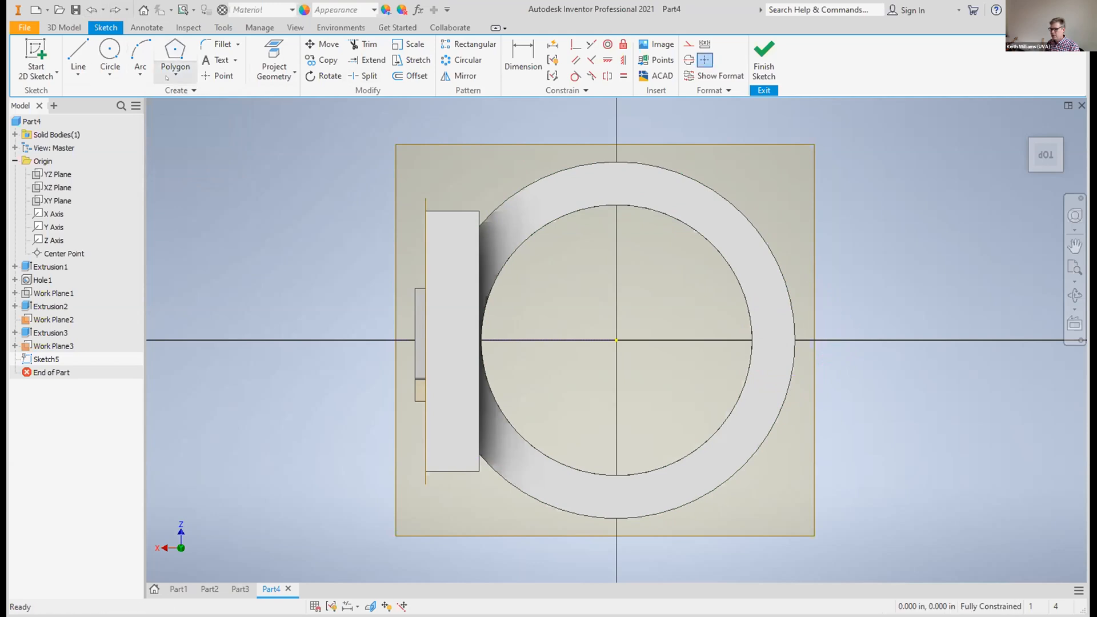
Draw a larger pentagon centred on the horizontal axis just outside the band, with one vertex pointing outward, and finish the sketch
left_click(176, 55)
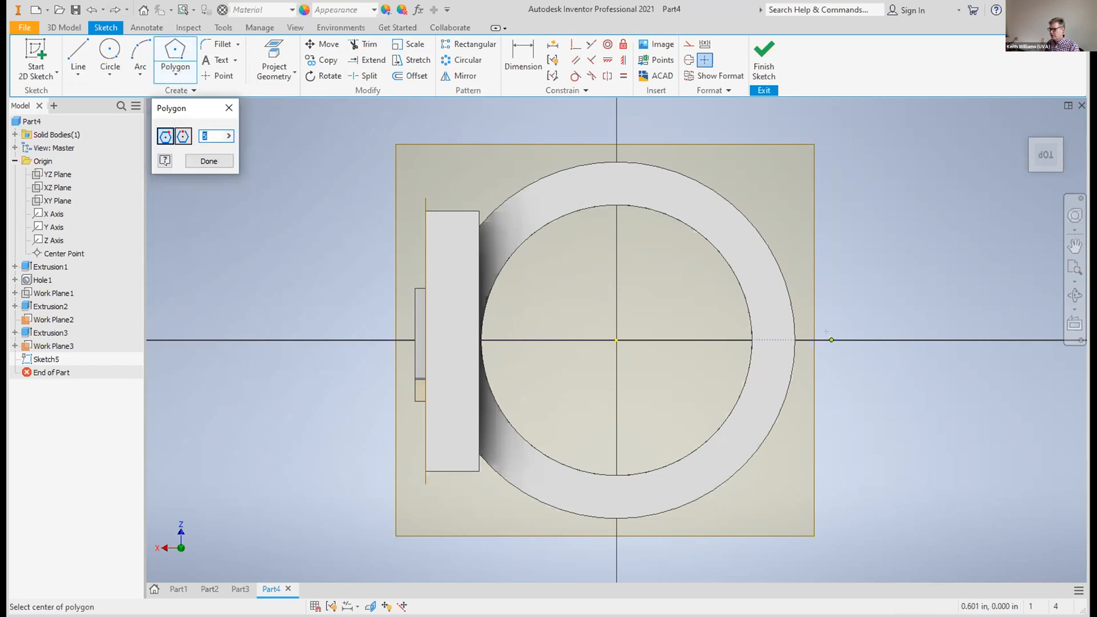
left_click(851, 340)
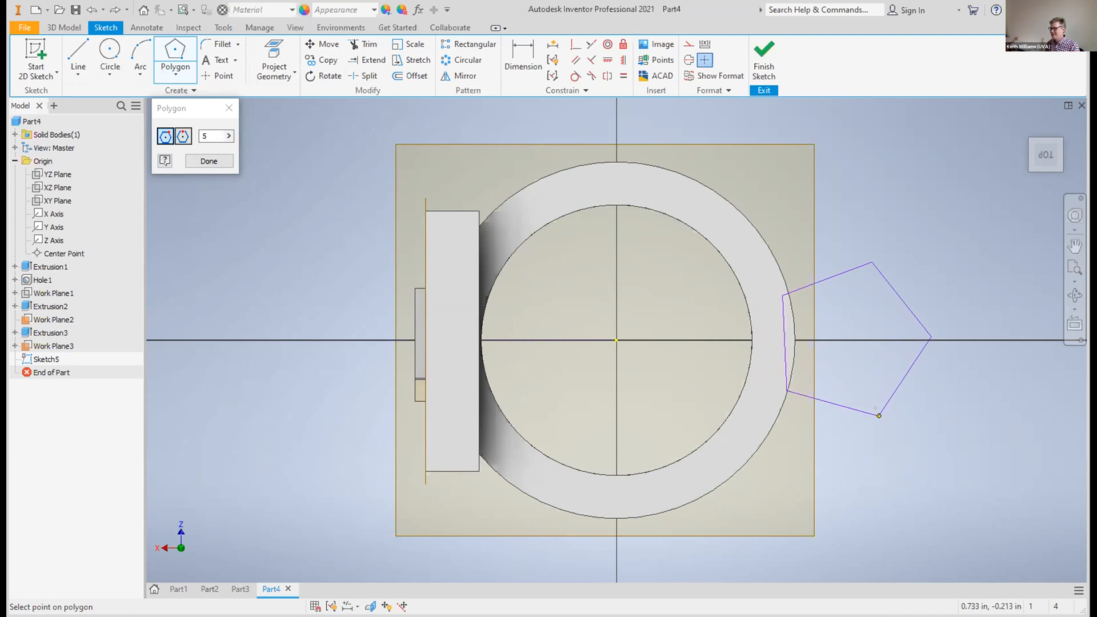
left_click(878, 426)
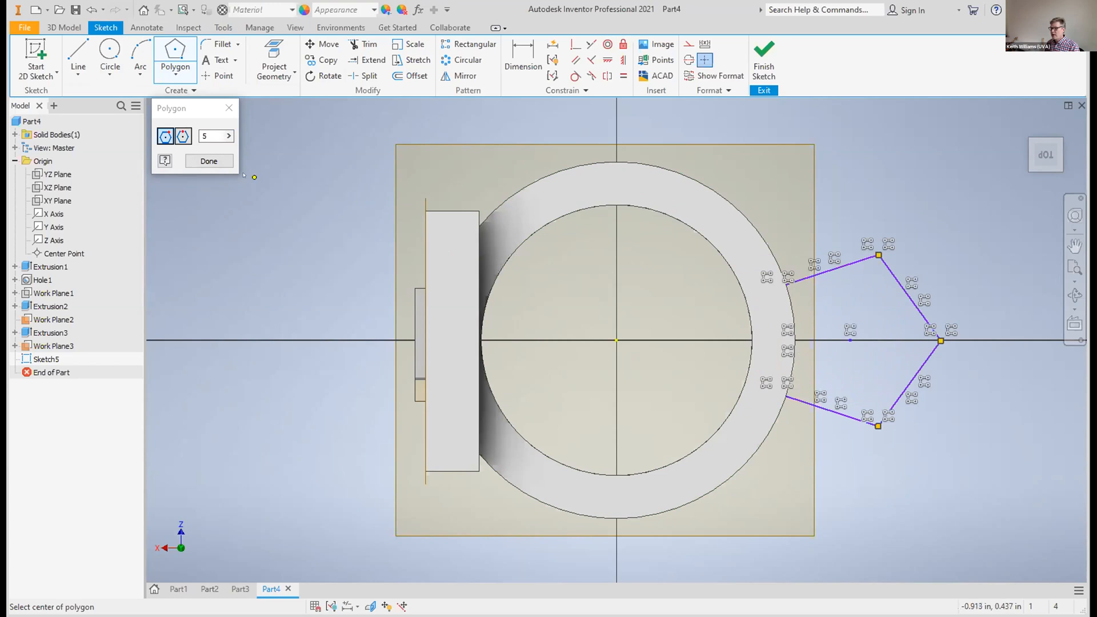
left_click(764, 60)
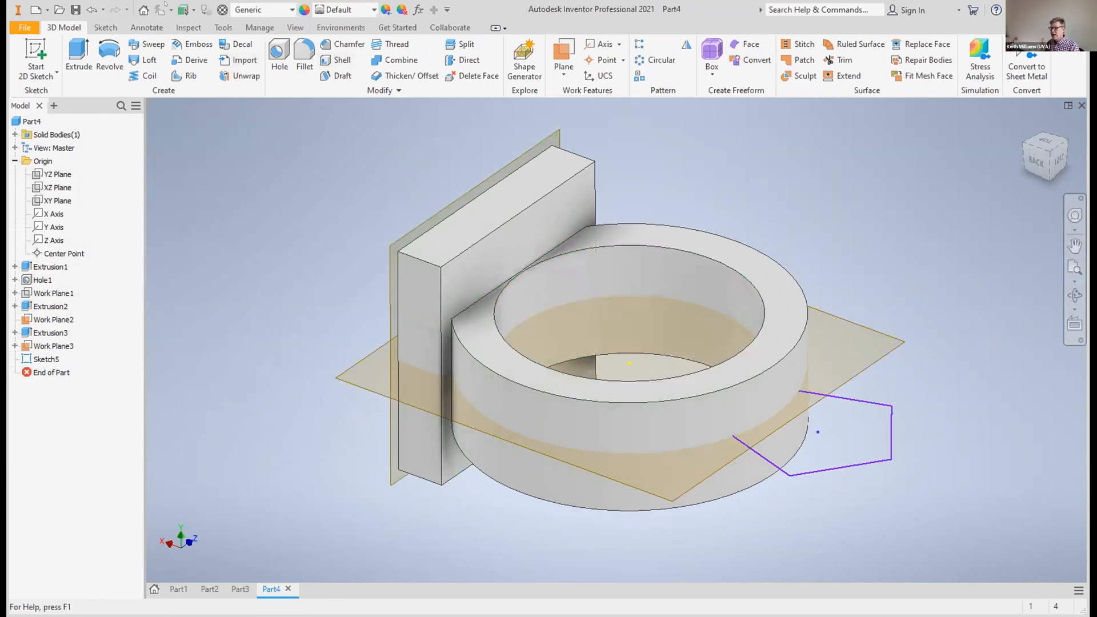
Extrude the pentagon 0.28 in symmetrically about its sketch plane, joined to the ring, and hide the work plane through the band
left_click(78, 54)
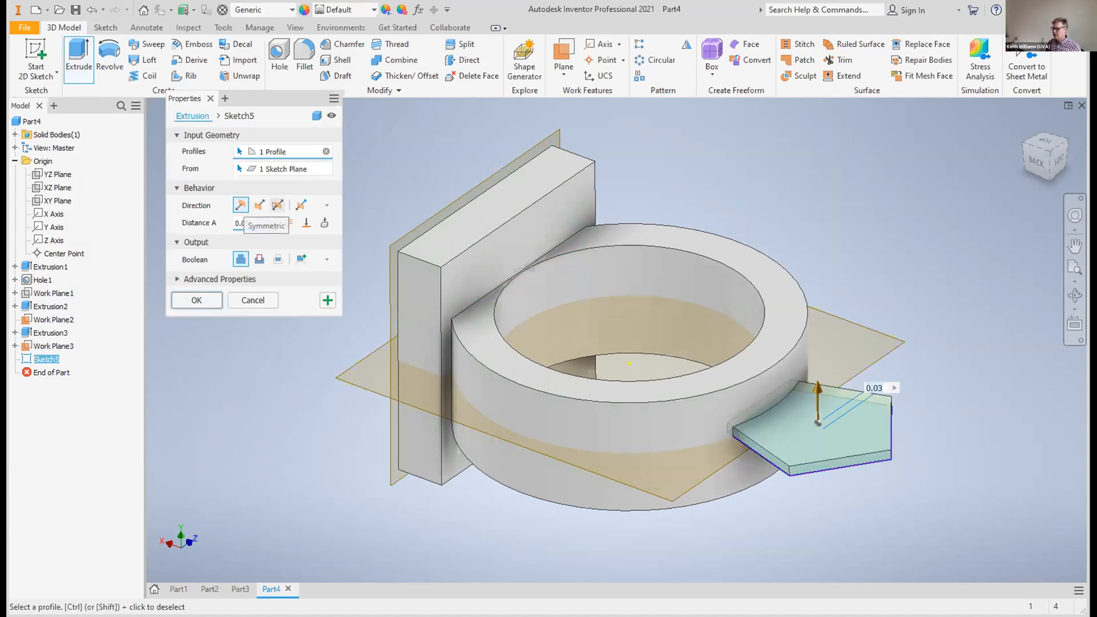
left_click(278, 205)
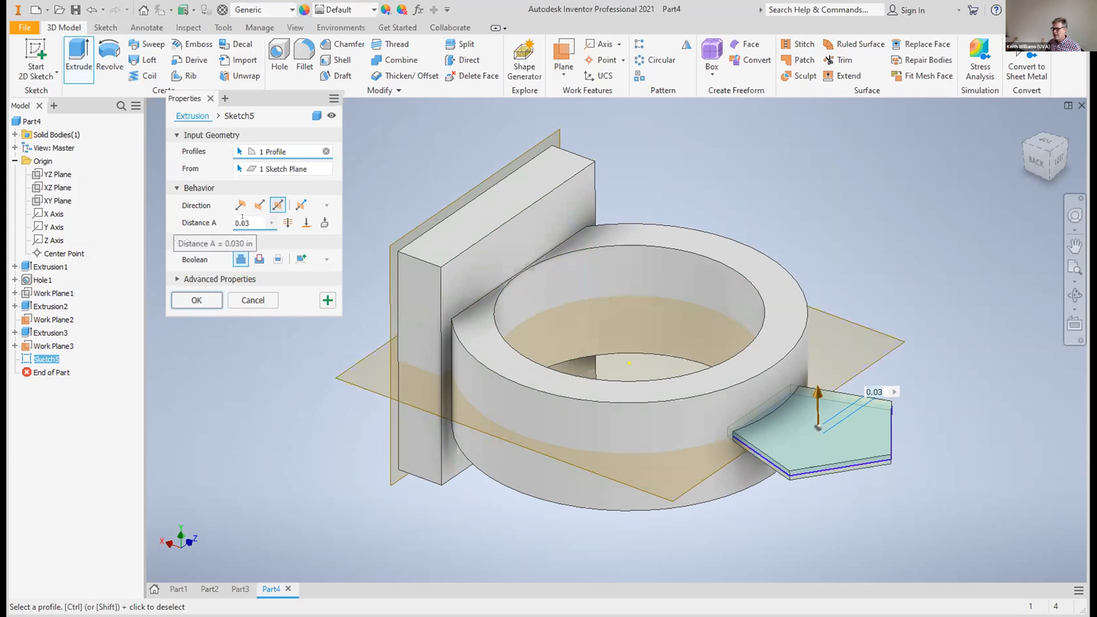
left_click(243, 218)
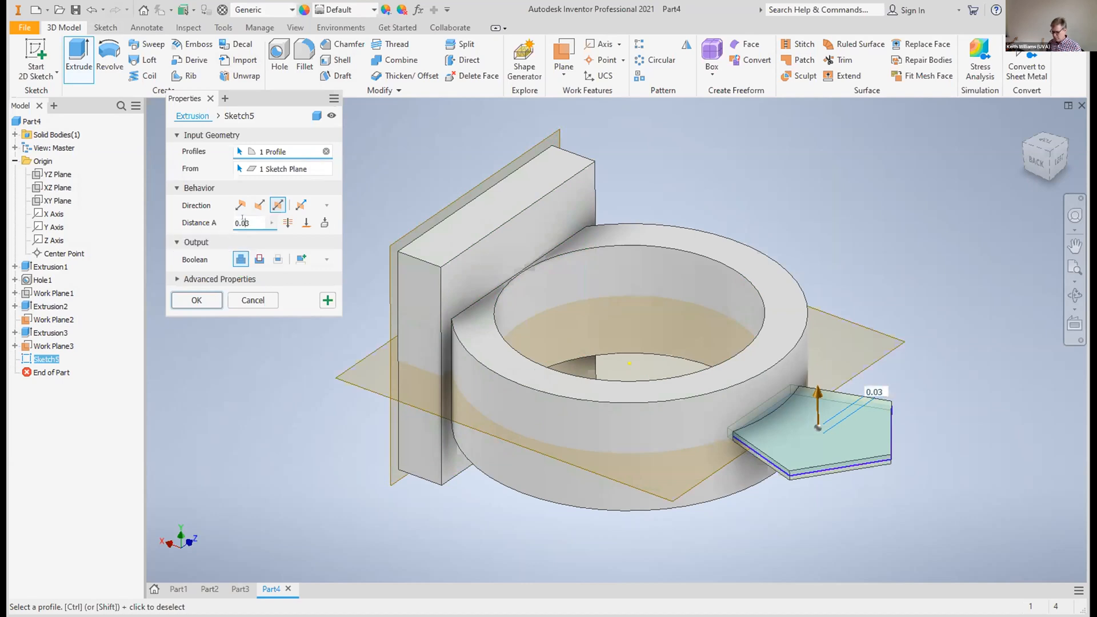
key("BackSpace")
type("2")
key("BackSpace")
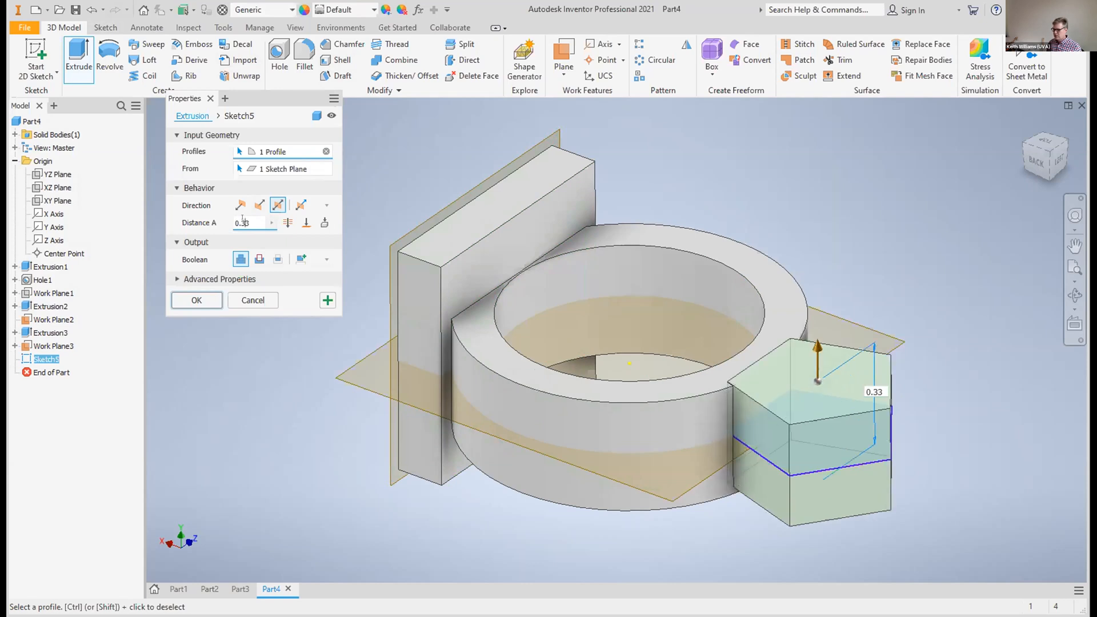
key("BackSpace")
key("BackSpace")
type("28")
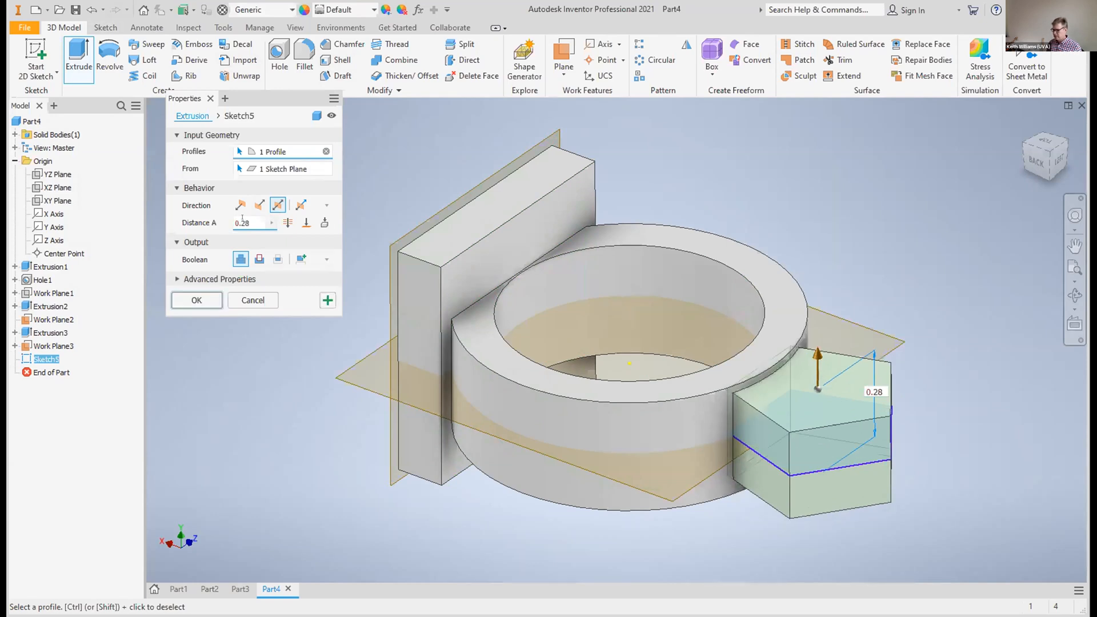
left_click(197, 301)
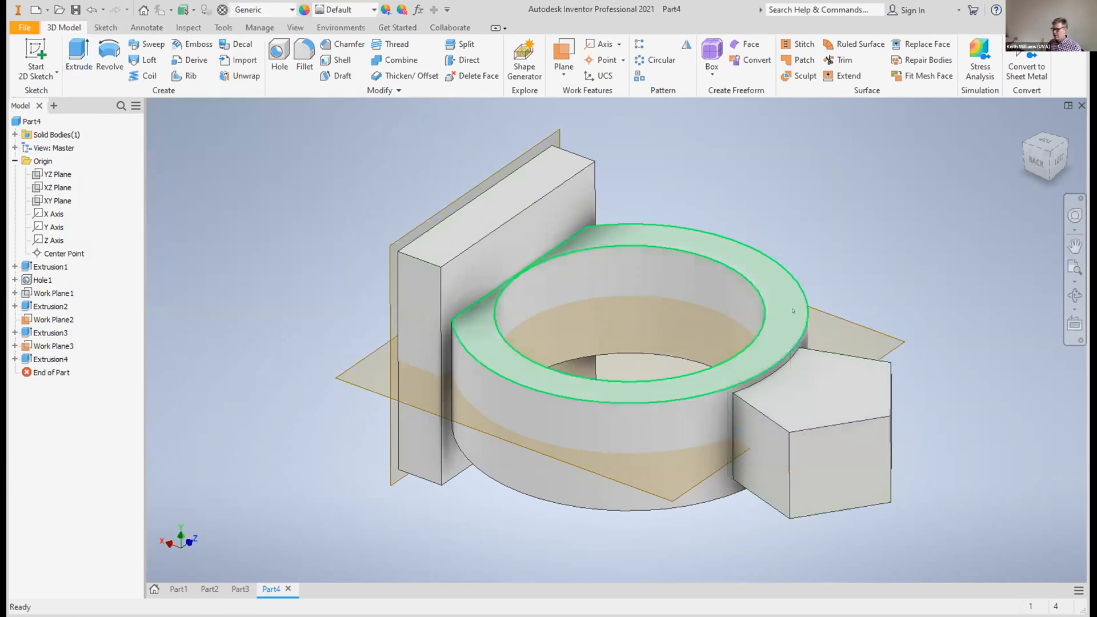
right_click(684, 490)
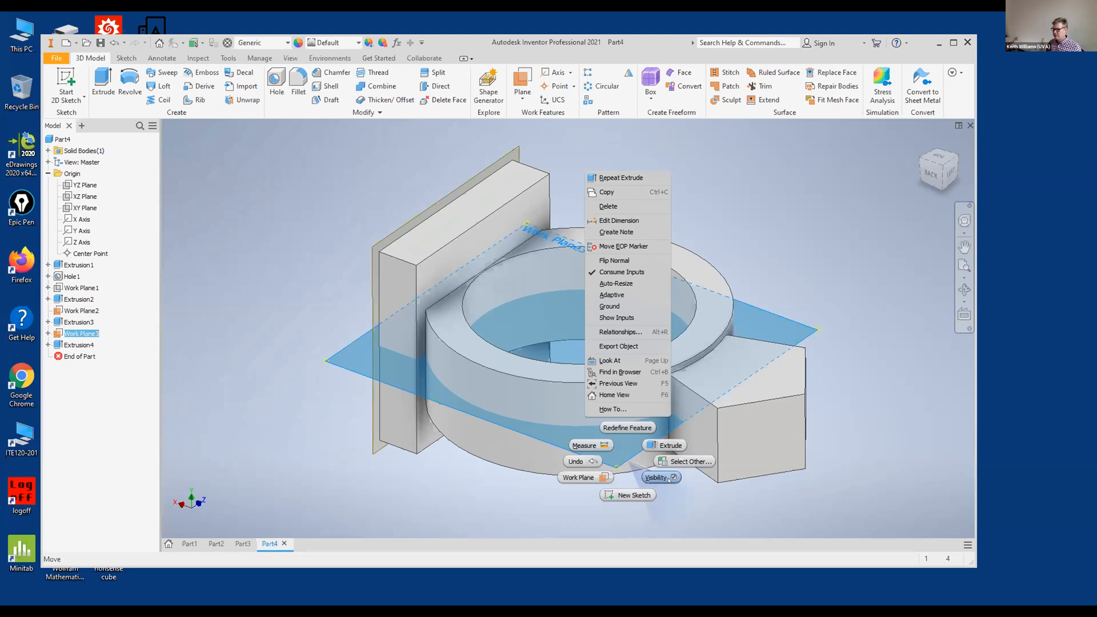
left_click(669, 480)
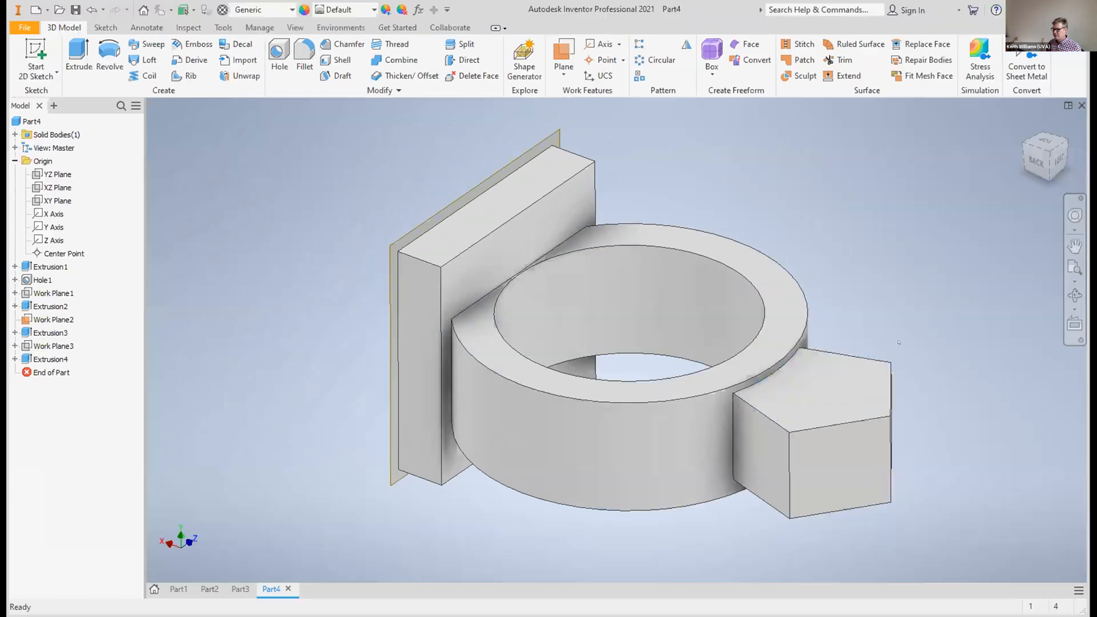
Set up a 0.08 in chamfer on one slanted side edge of the pentagonal block, just above the band
left_click_drag(936, 180, 938, 167)
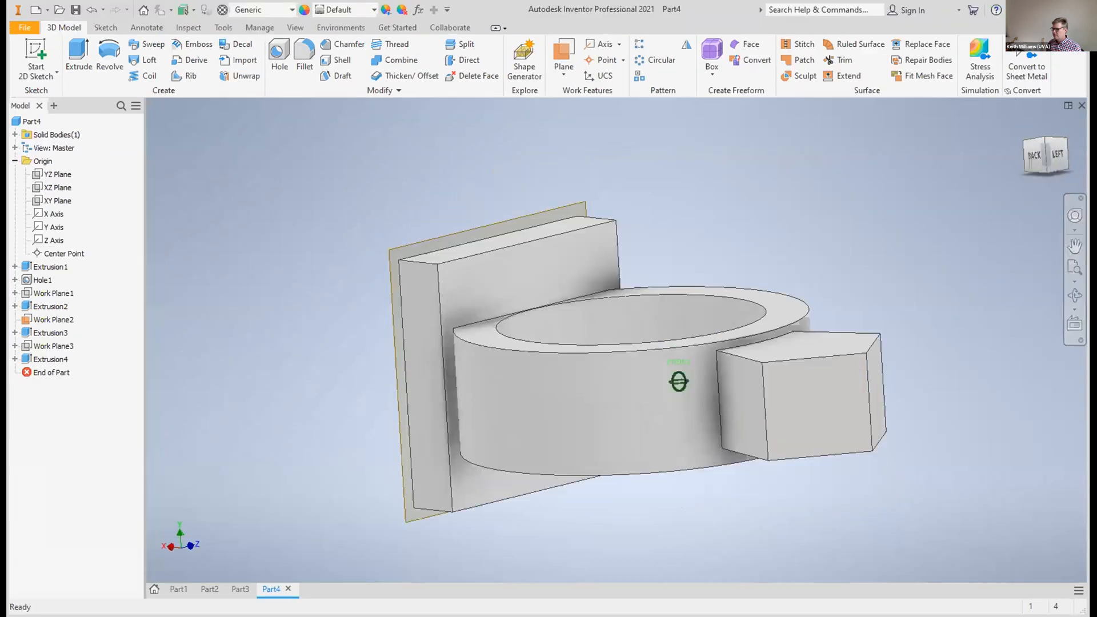
middle_click_drag(679, 382, 679, 382, "shift")
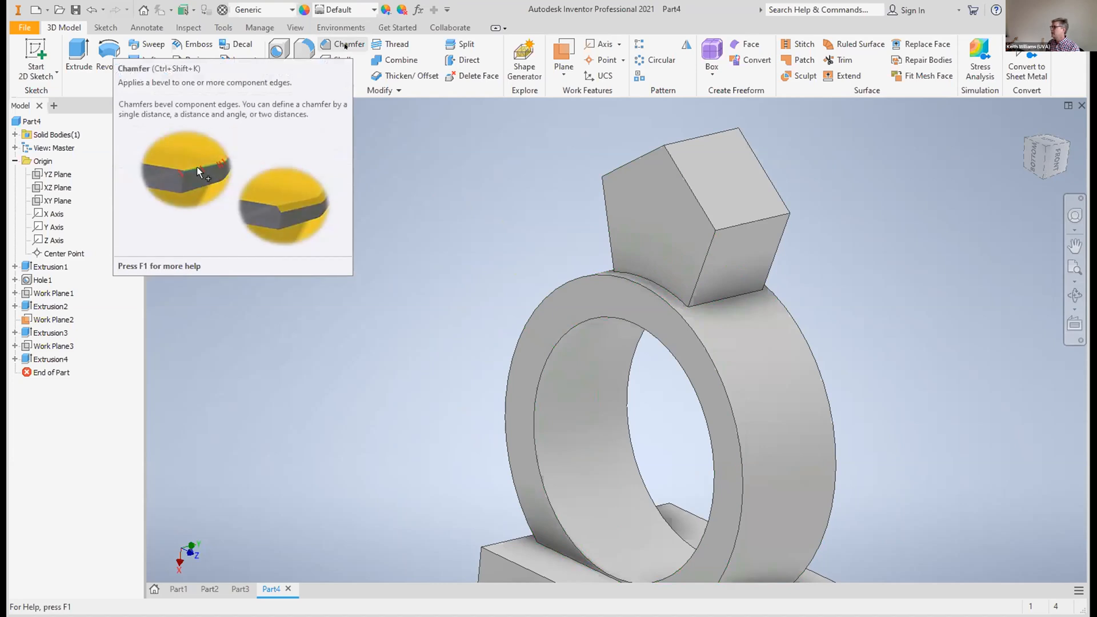
left_click(345, 46)
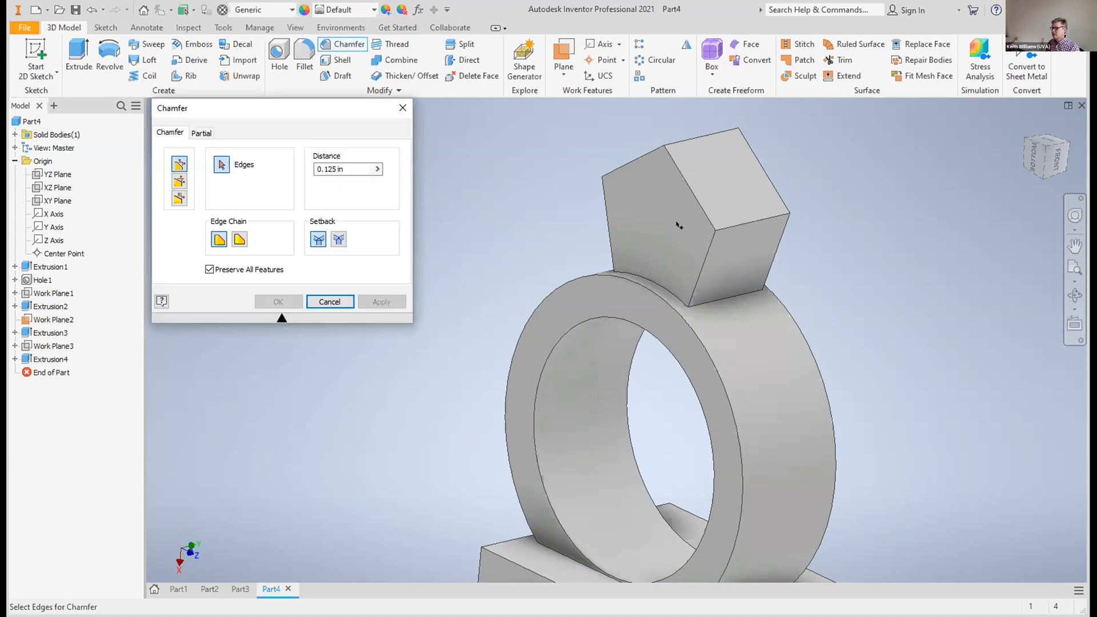
left_click(709, 246)
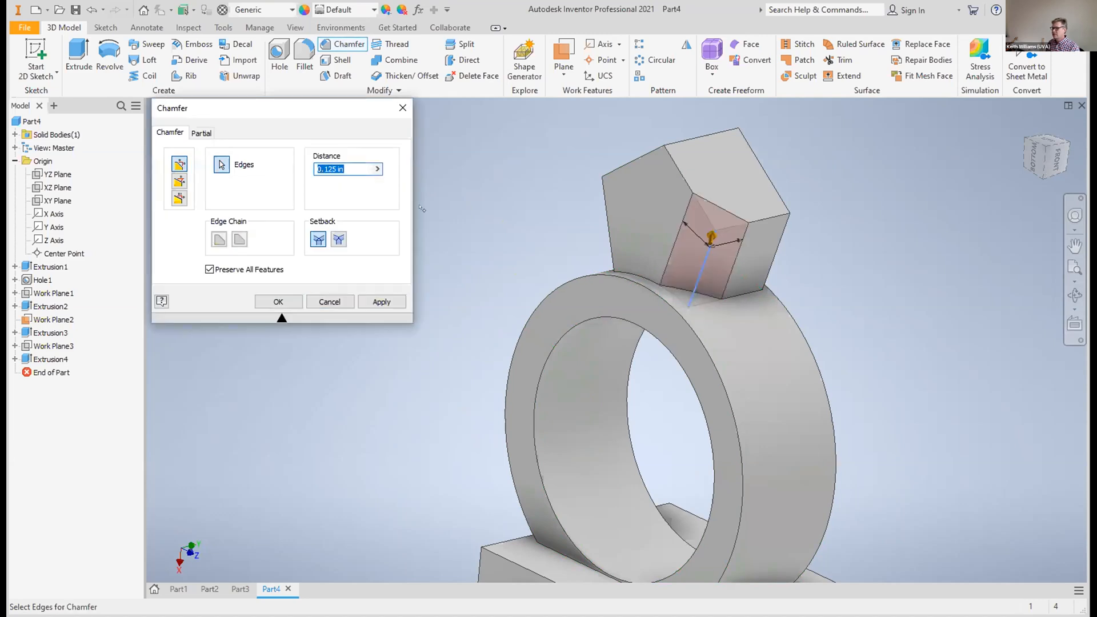
left_click(337, 167)
key("BackSpace")
key("BackSpace")
key("BackSpace")
type("05")
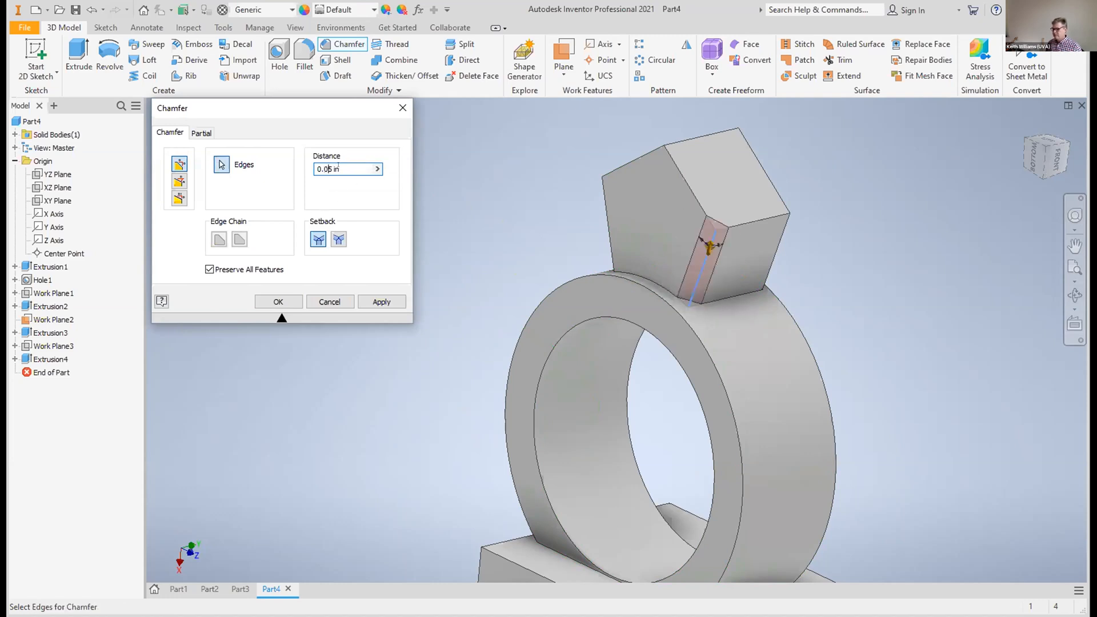
left_click_drag(332, 169, 327, 168)
type("8")
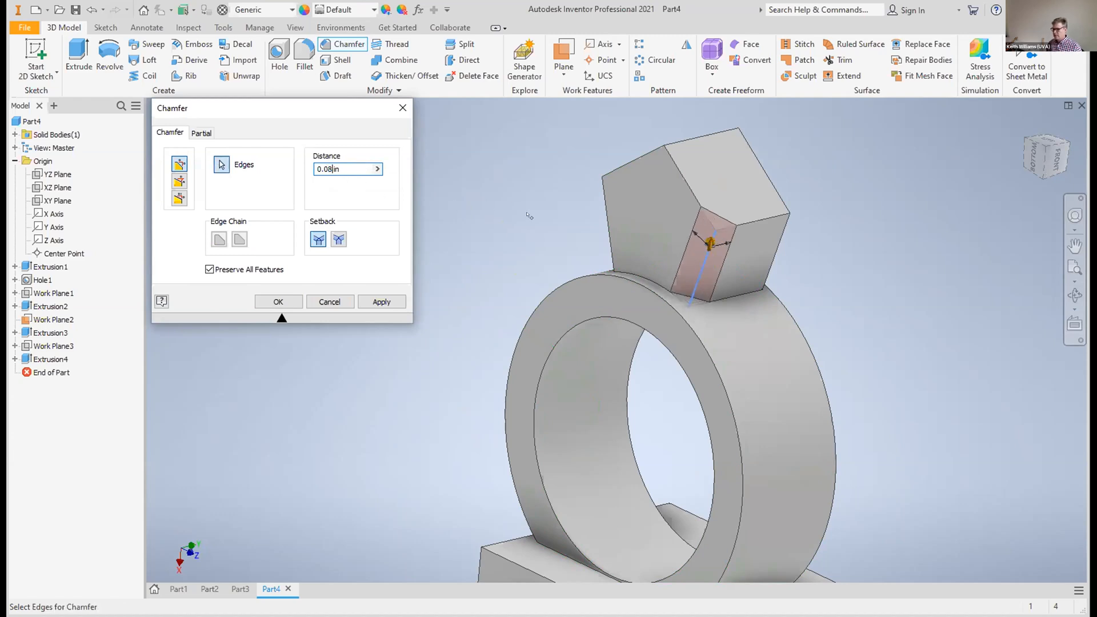
Add the other three slanted side edges and the outer tip edge of the pentagonal block to the chamfer, and apply it
left_click(605, 219)
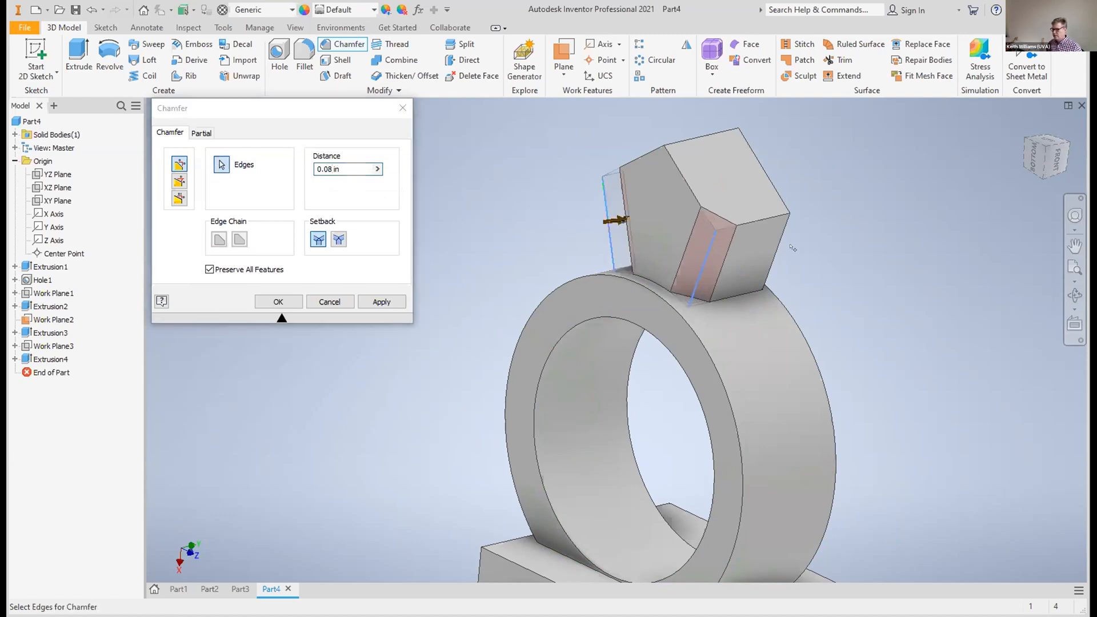
left_click(773, 249)
left_click_drag(1038, 161, 924, 155)
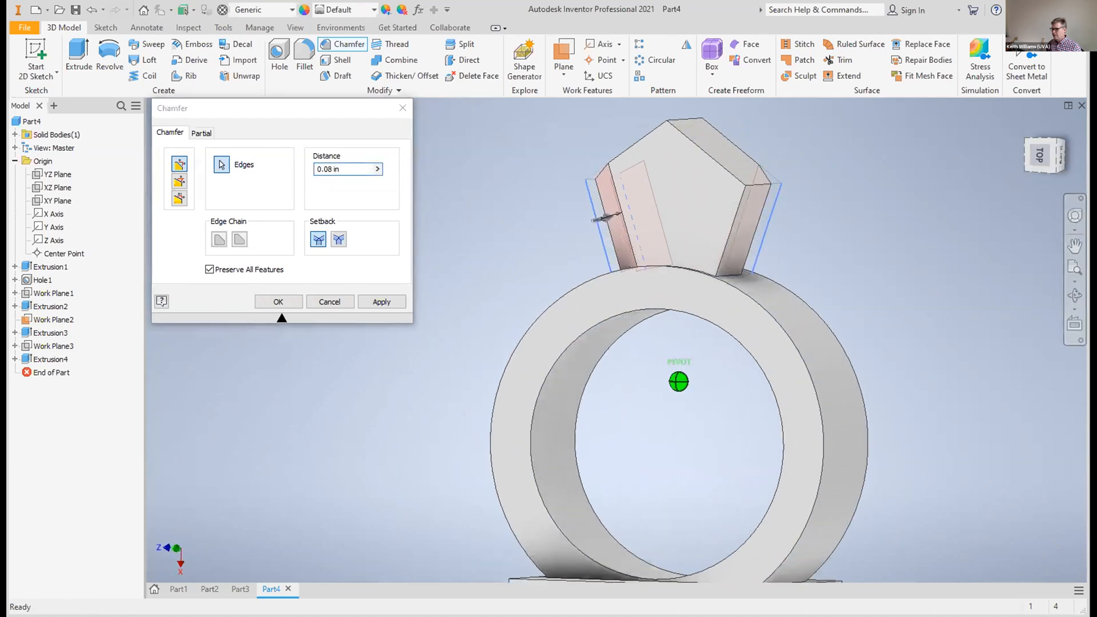
left_click(730, 227)
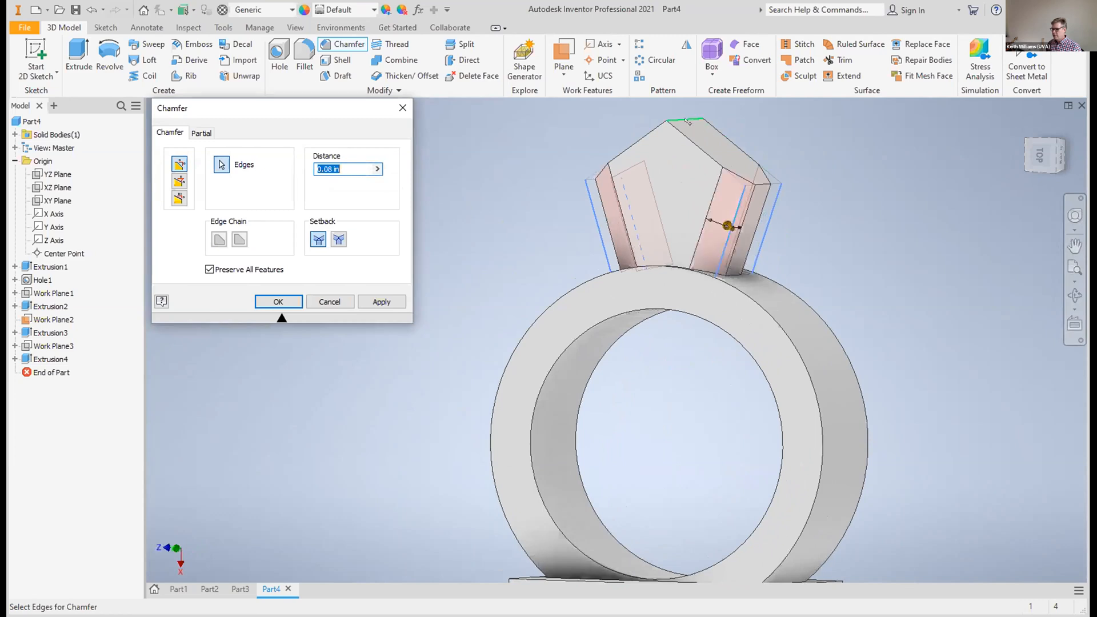
left_click(687, 121)
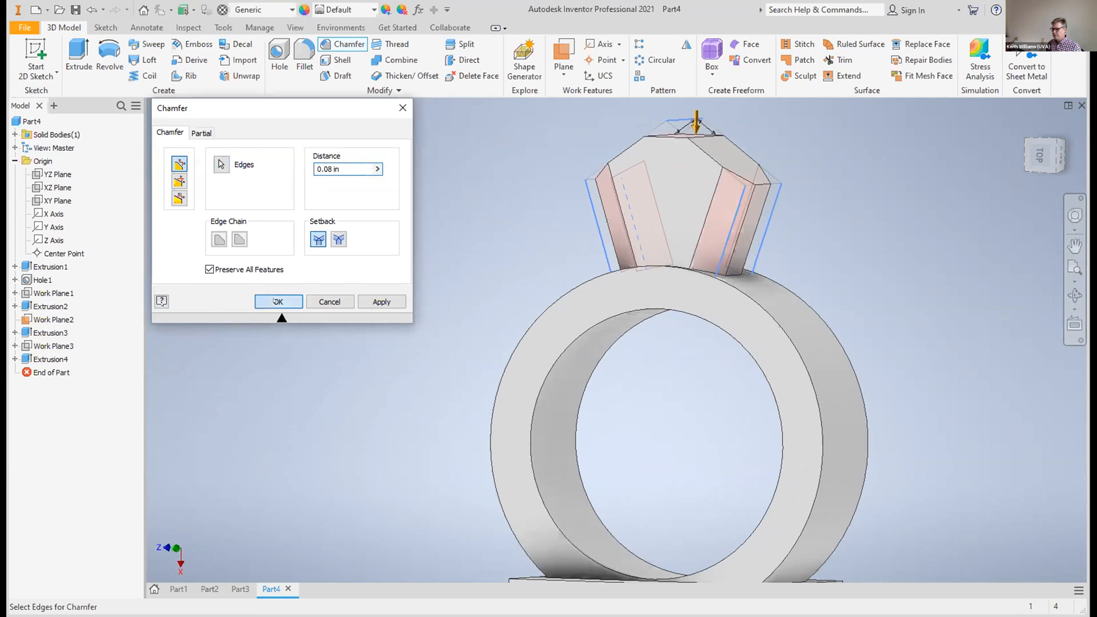
left_click(271, 301)
Set up a second chamfer of 0.04 in on one outer edge of the gem's near flat side face
mouse_move(1040, 155)
left_mouse_down()
mouse_move(1036, 289)
mouse_move(971, 329)
mouse_move(969, 349)
mouse_move(1036, 309)
mouse_move(1036, 224)
mouse_move(1036, 257)
left_mouse_up()
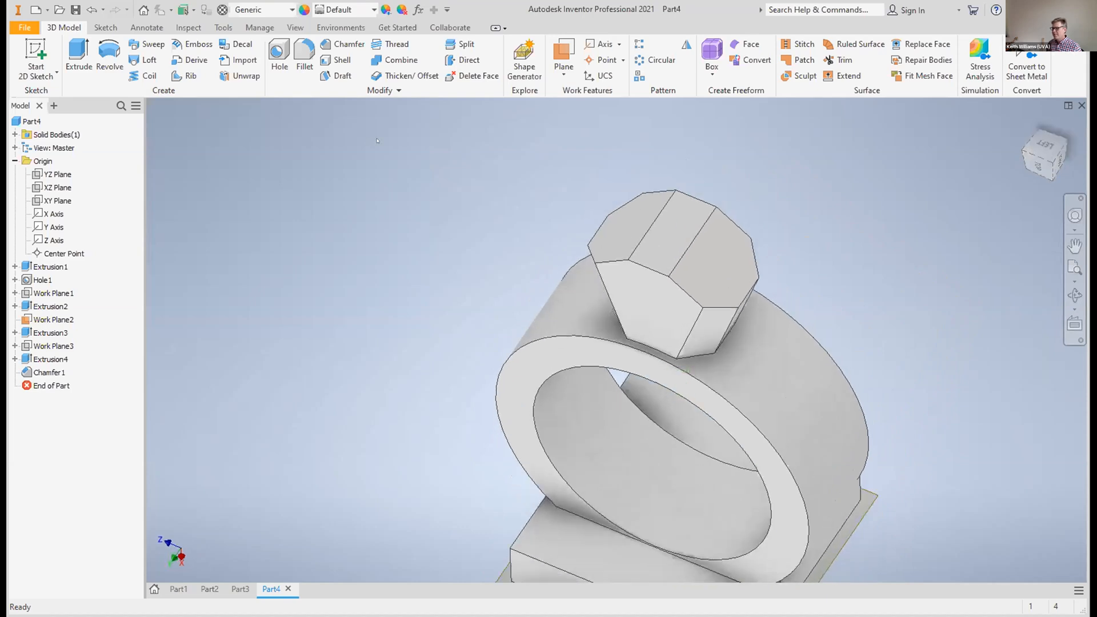
left_click(346, 44)
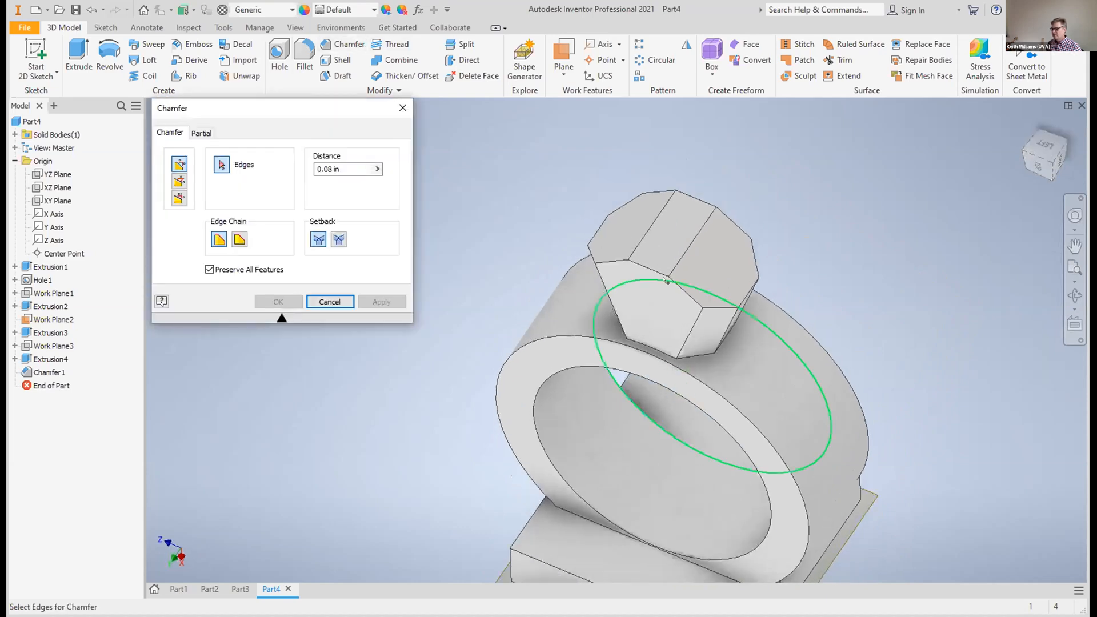
left_click(676, 283)
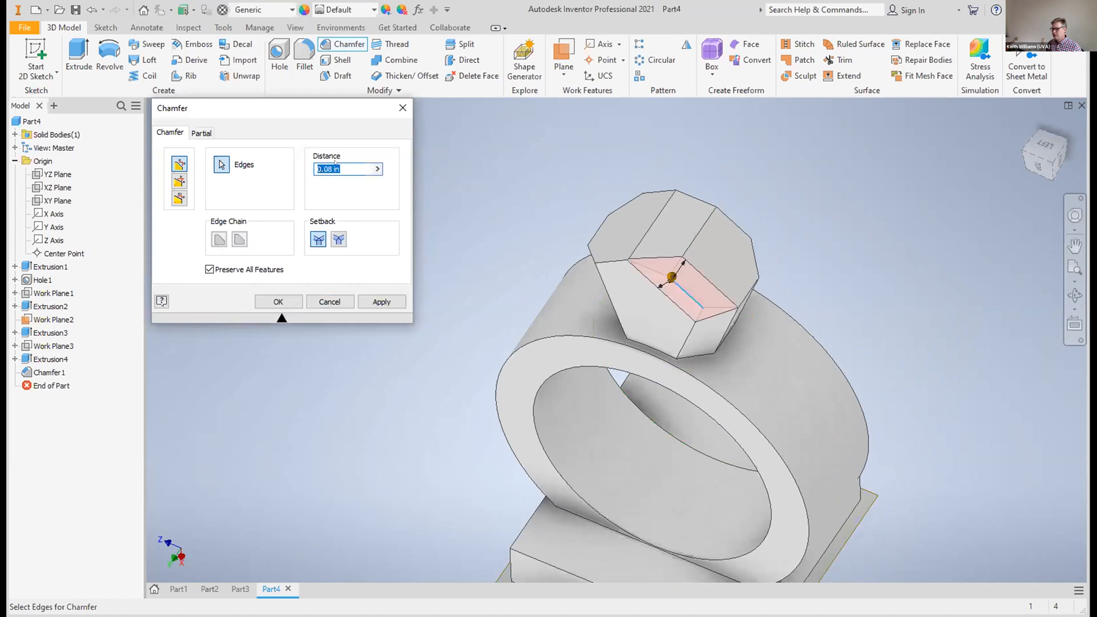
left_click(333, 170)
key("BackSpace")
type("2")
left_click(333, 169)
key("BackSpace")
type("4")
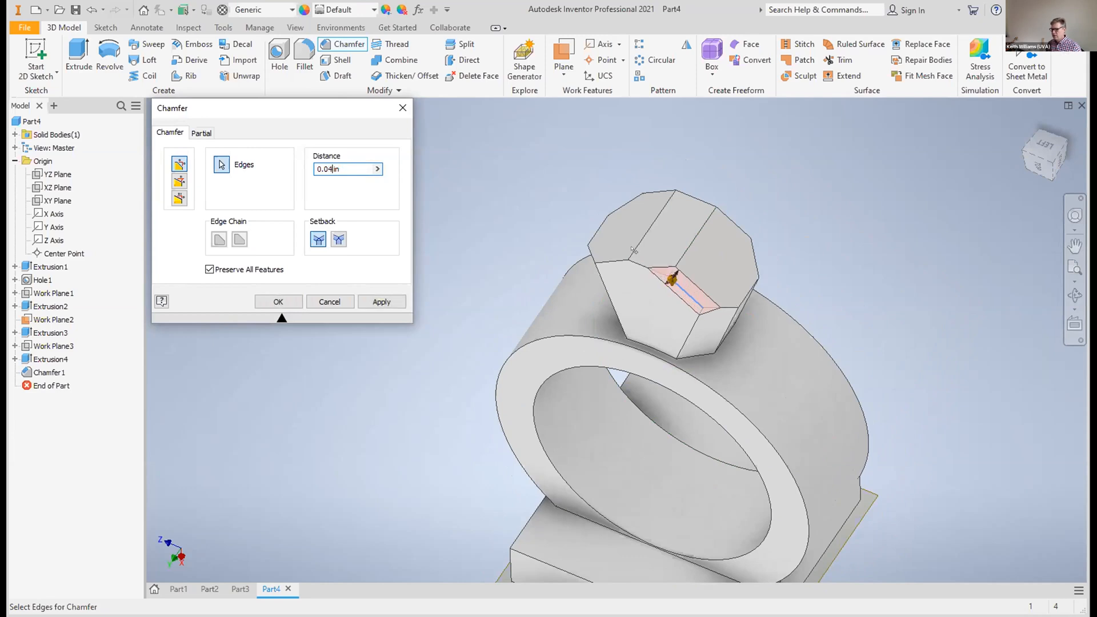
Add the remaining outer edges around the gem's crown, on both flat sides and between them, to the chamfer and apply it
left_click(636, 268)
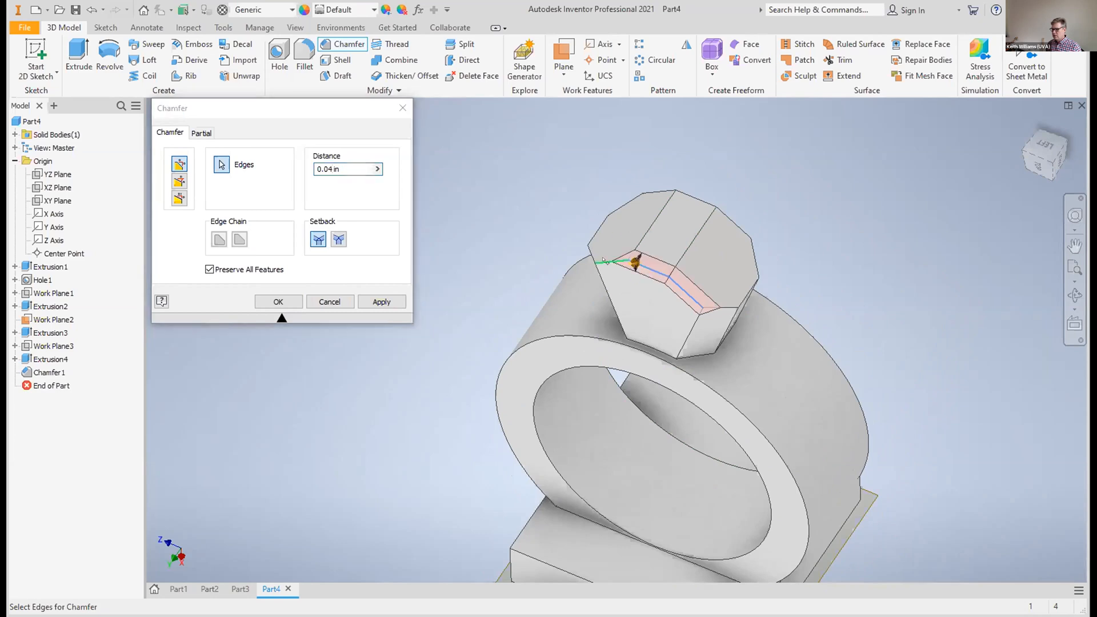
left_click(604, 261)
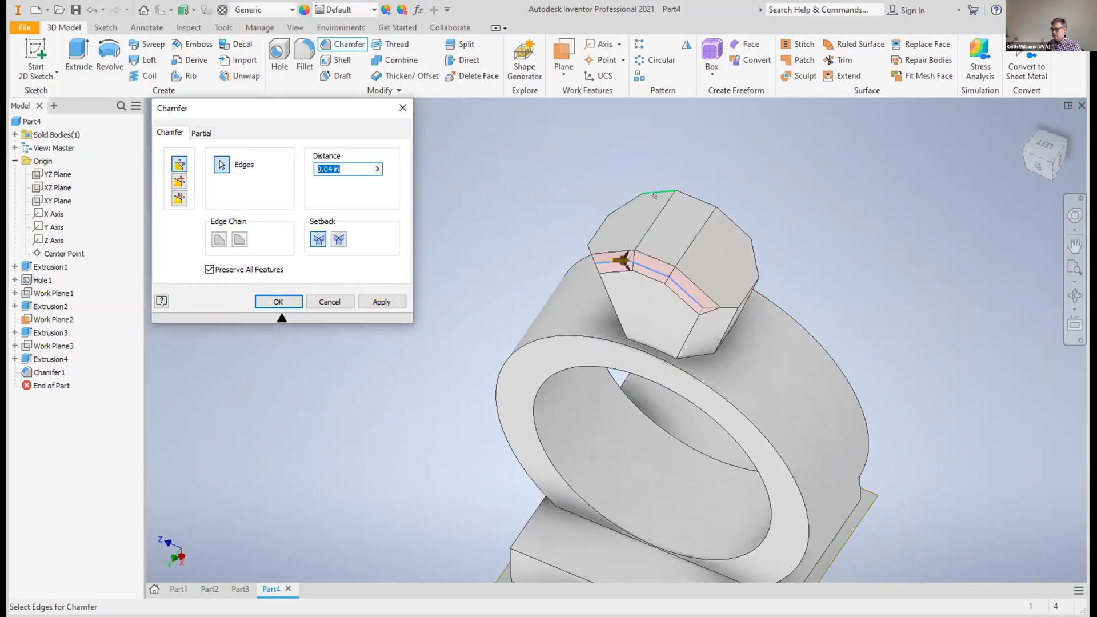
left_click(654, 195)
left_click(698, 197)
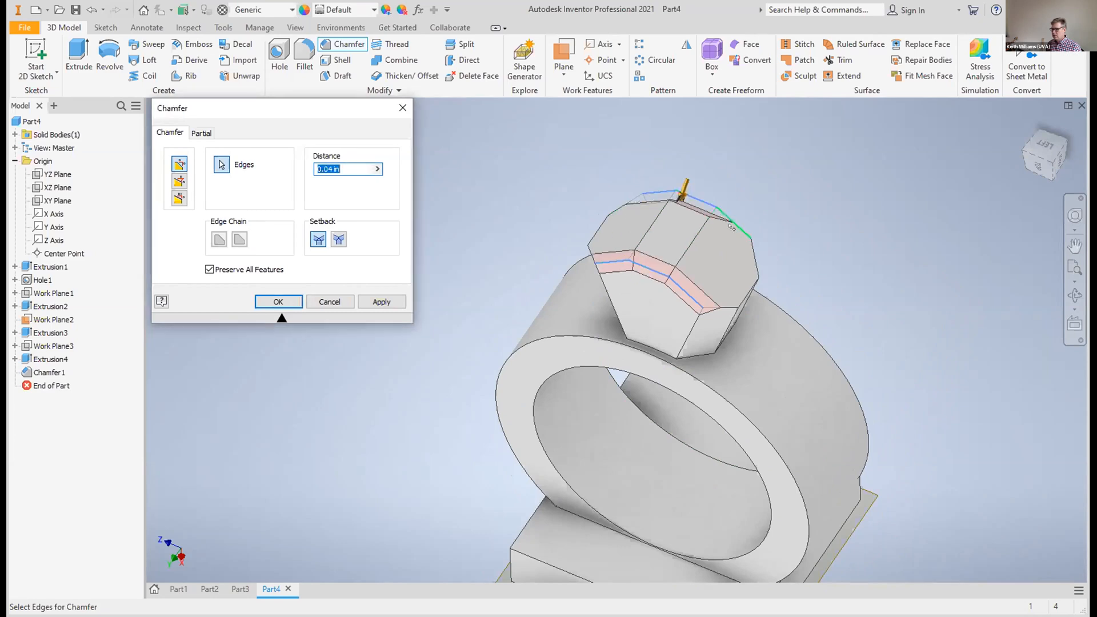
left_click(732, 227)
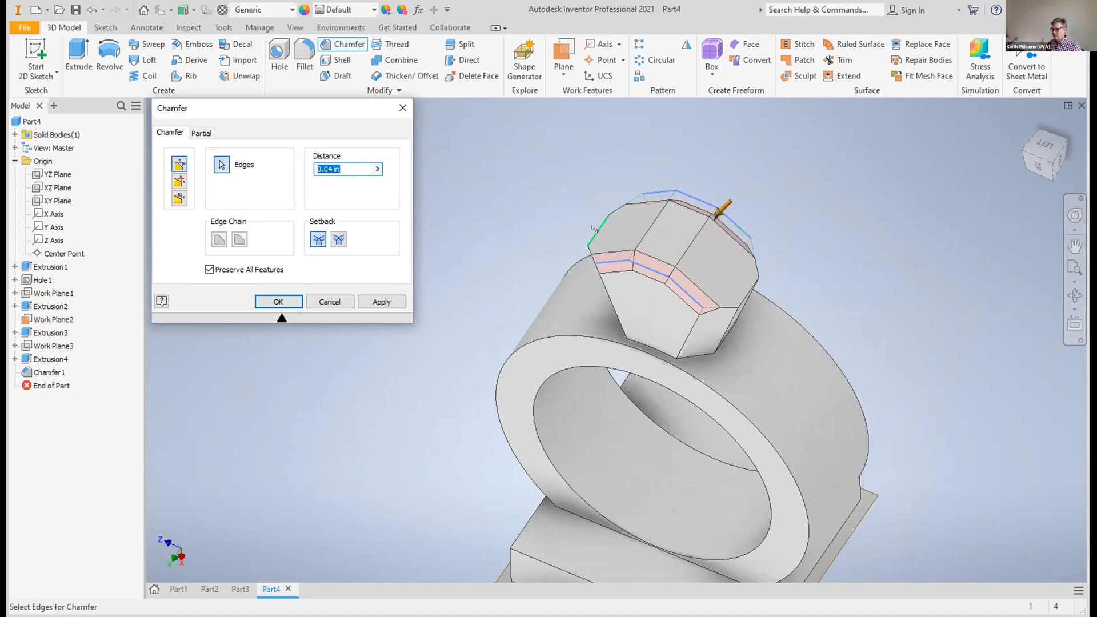
left_click(760, 272)
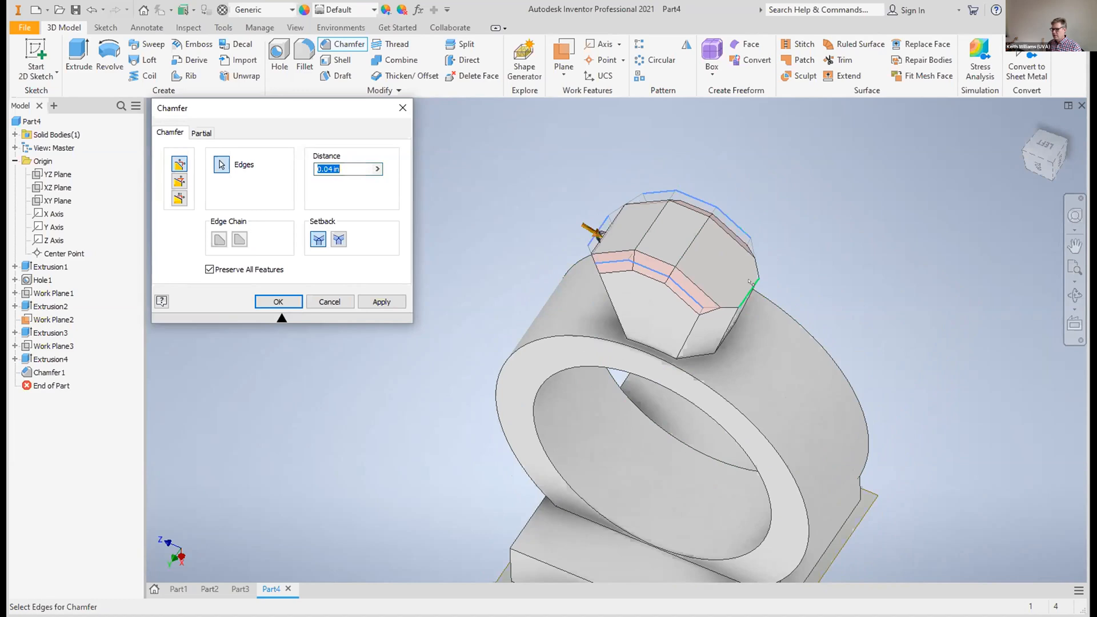
left_click(750, 282)
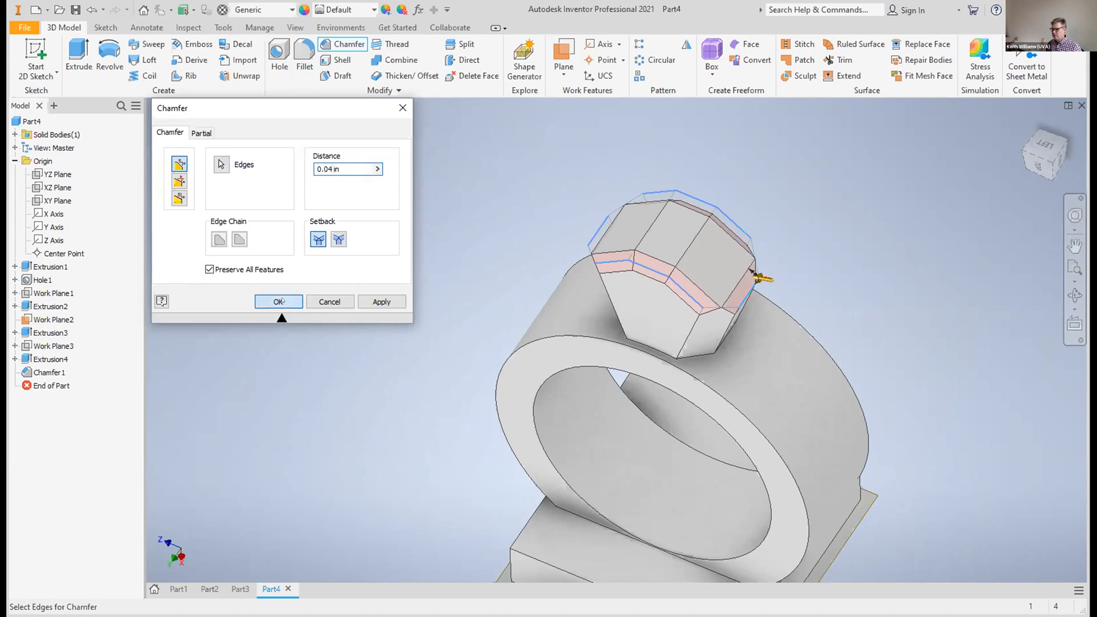
left_click(280, 301)
Create a work plane offset 0 in from the YZ plane, through the middle of the band
mouse_move(679, 391)
middle_mouse_down("shift")
mouse_move(703, 395)
mouse_move(651, 503)
mouse_move(695, 457)
mouse_move(640, 475)
middle_mouse_up("shift")
mouse_move(1068, 150)
left_mouse_down()
mouse_move(1053, 163)
mouse_move(1038, 154)
left_mouse_up()
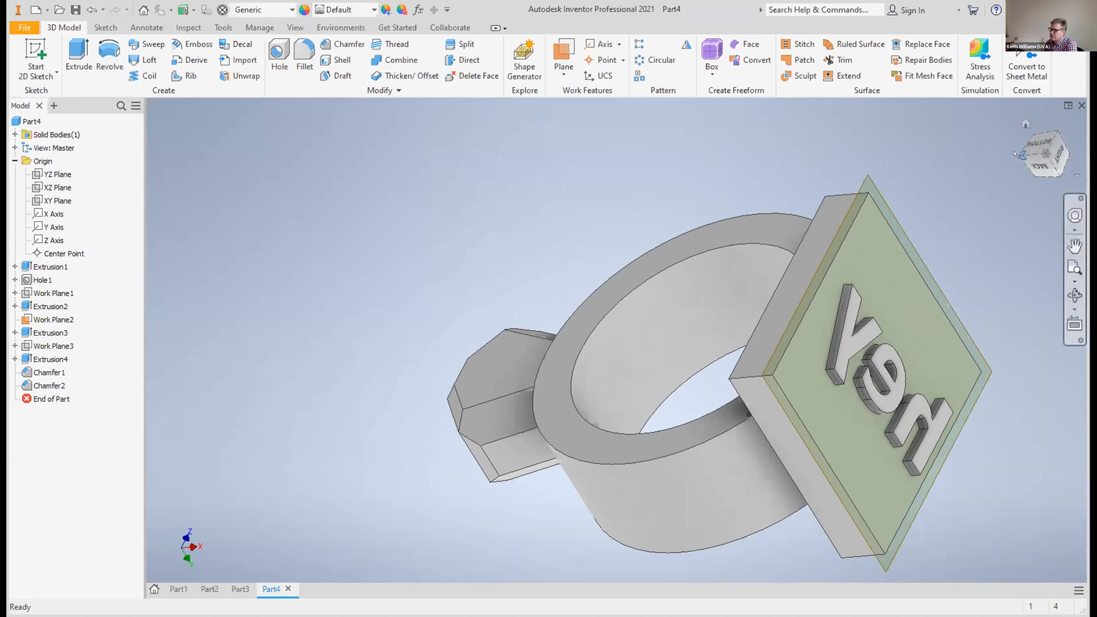
mouse_move(1023, 155)
left_mouse_down()
mouse_move(1072, 155)
mouse_move(1062, 155)
left_mouse_up()
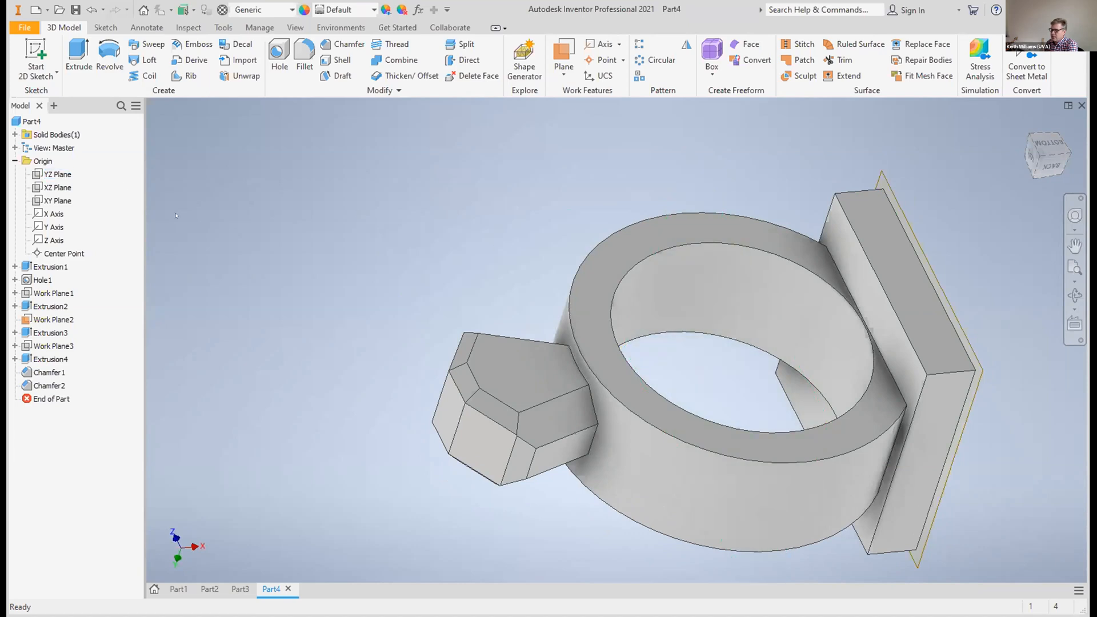
left_click(58, 174)
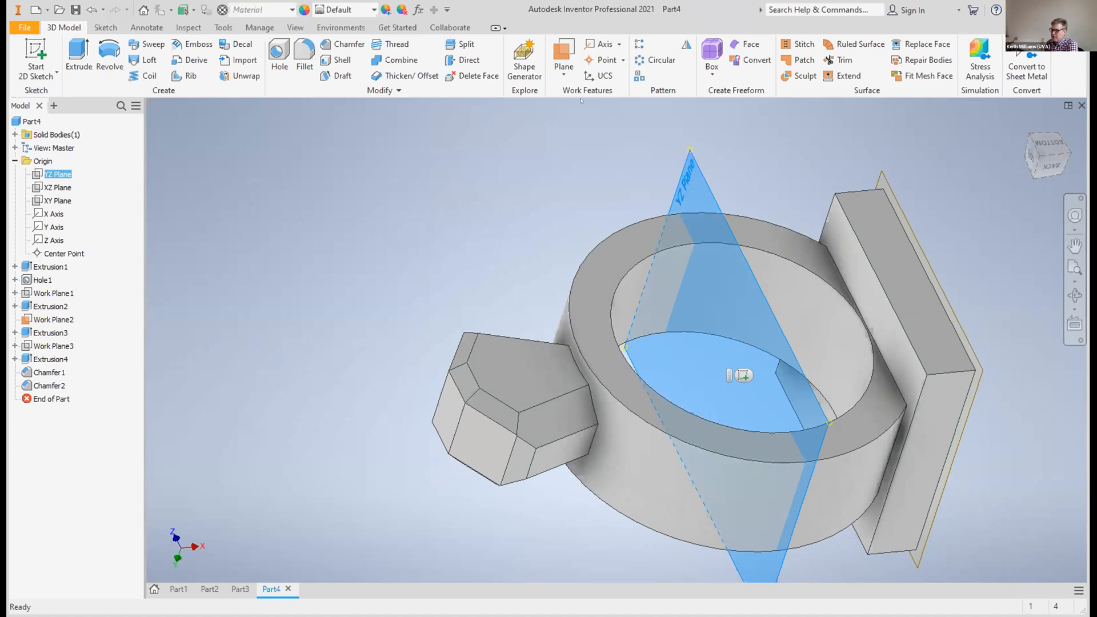
left_click(560, 68)
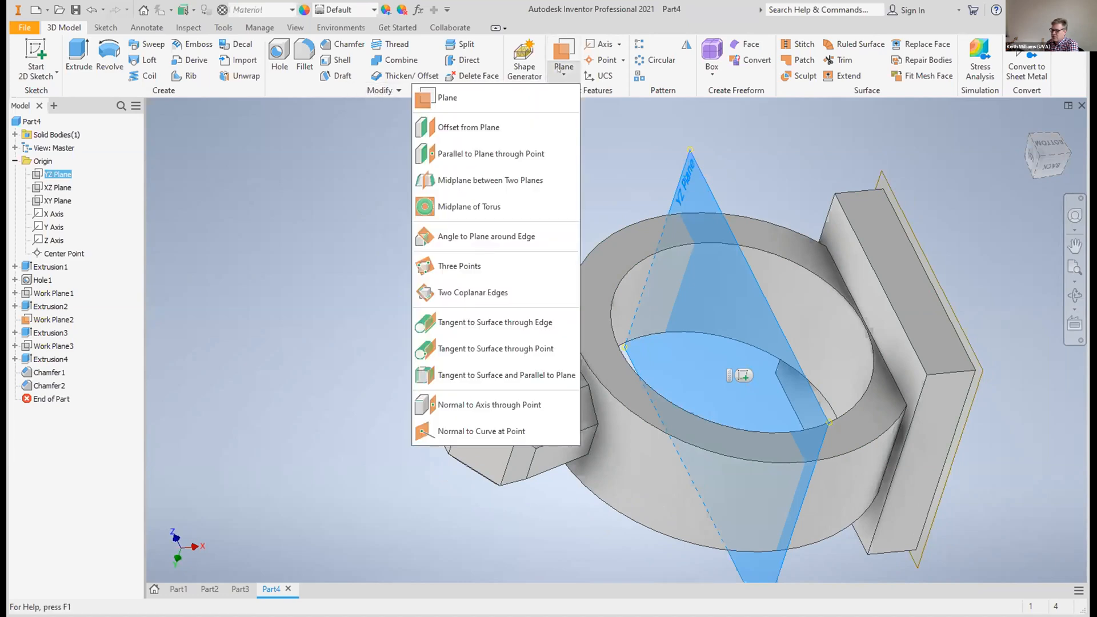
left_click(525, 120)
left_click(677, 267)
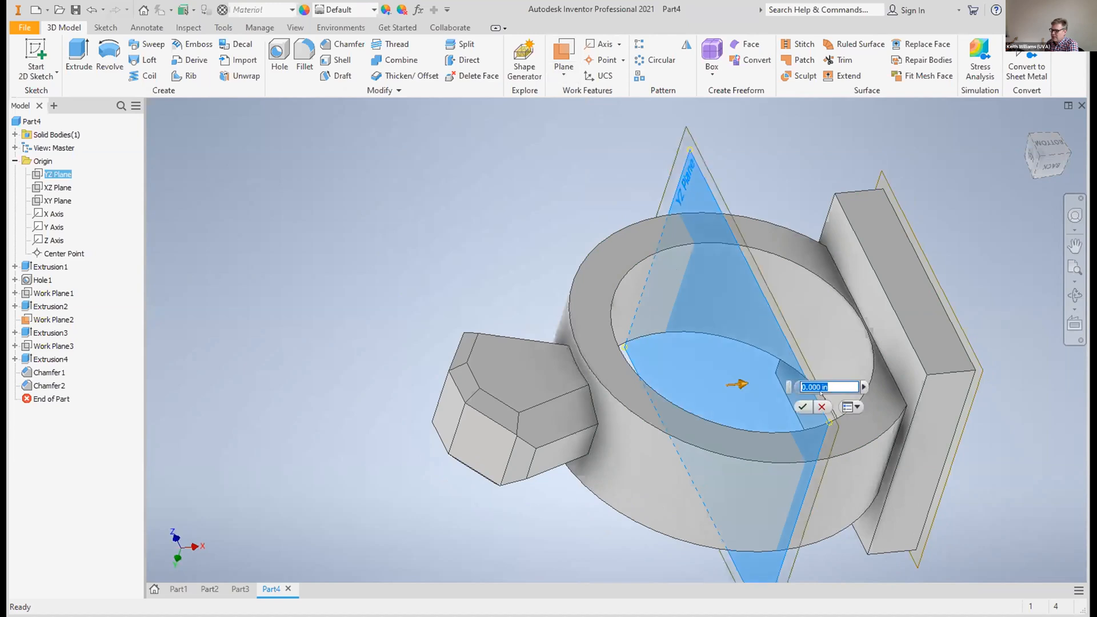
left_click(799, 407)
Start a sketch on the work plane through the band's centre and place the text "inside" on it
mouse_move(795, 405)
middle_mouse_down("shift")
mouse_move(754, 335)
mouse_move(691, 340)
mouse_move(684, 390)
mouse_move(886, 207)
middle_mouse_up("shift")
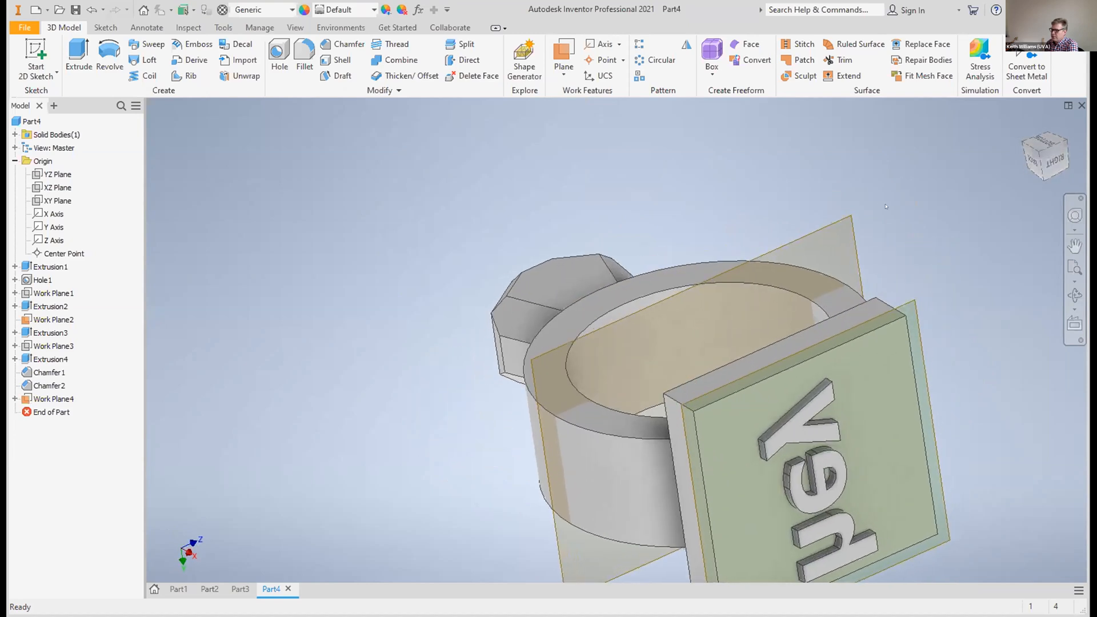
left_click(855, 240)
key("s")
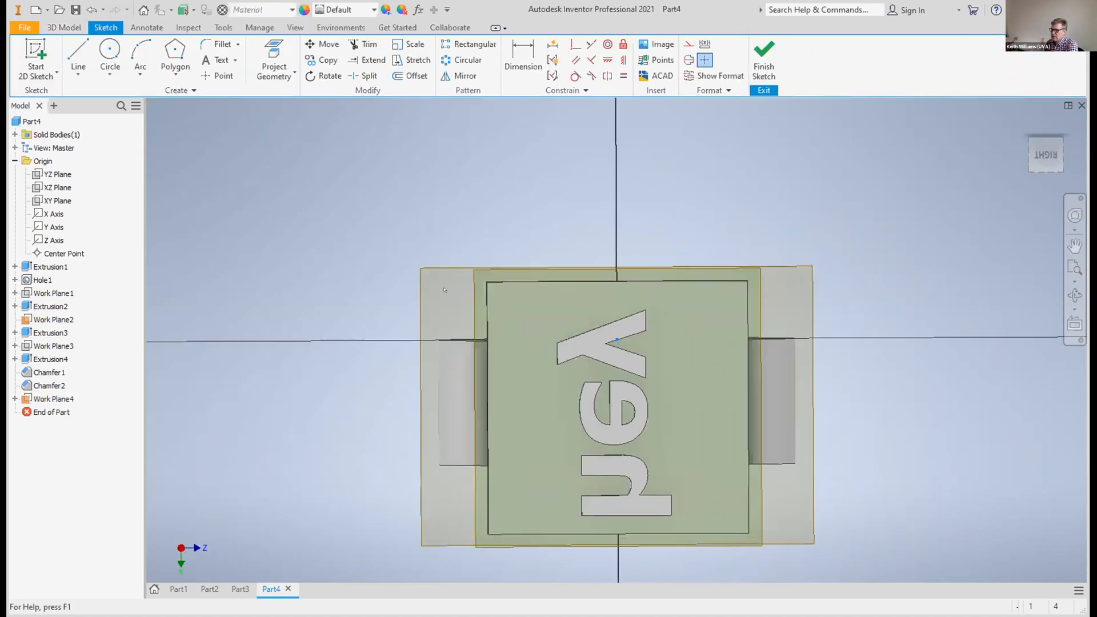
left_click(211, 59)
left_click(518, 374)
left_click(709, 438)
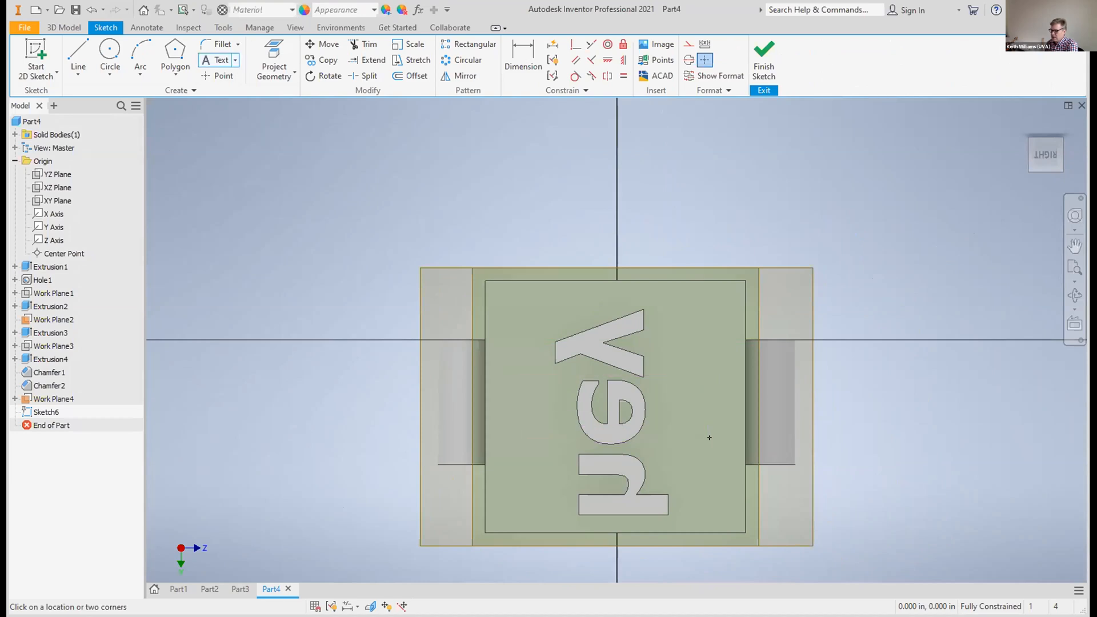
type("inside")
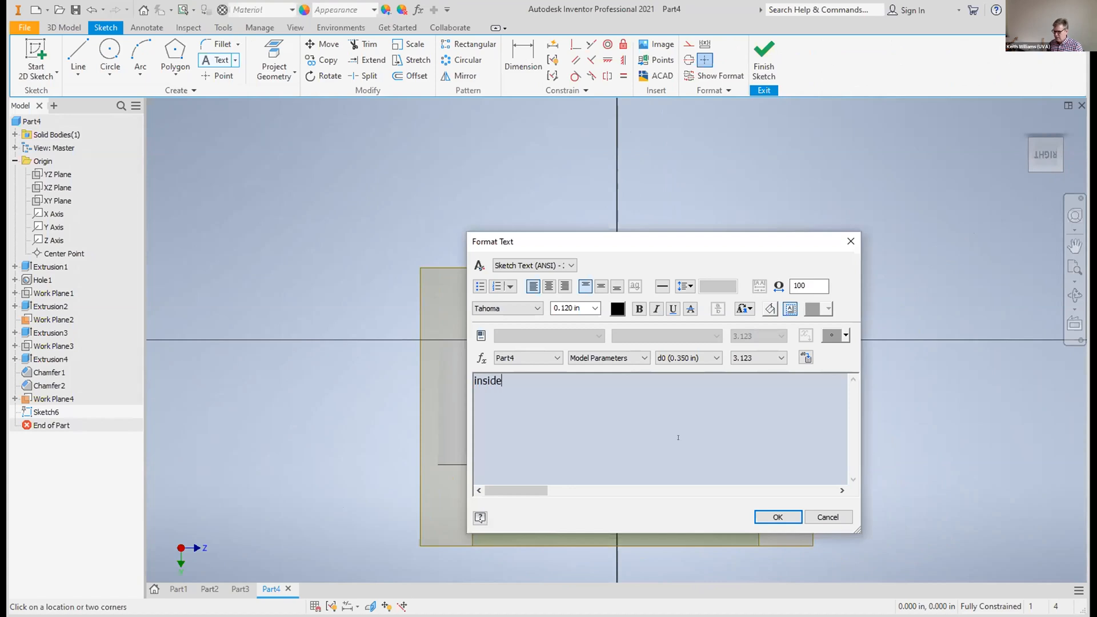
left_click(791, 520)
Rotate the "inside" text 90 degrees so it reads across the band's opening
left_click_drag(1039, 156, 1040, 186)
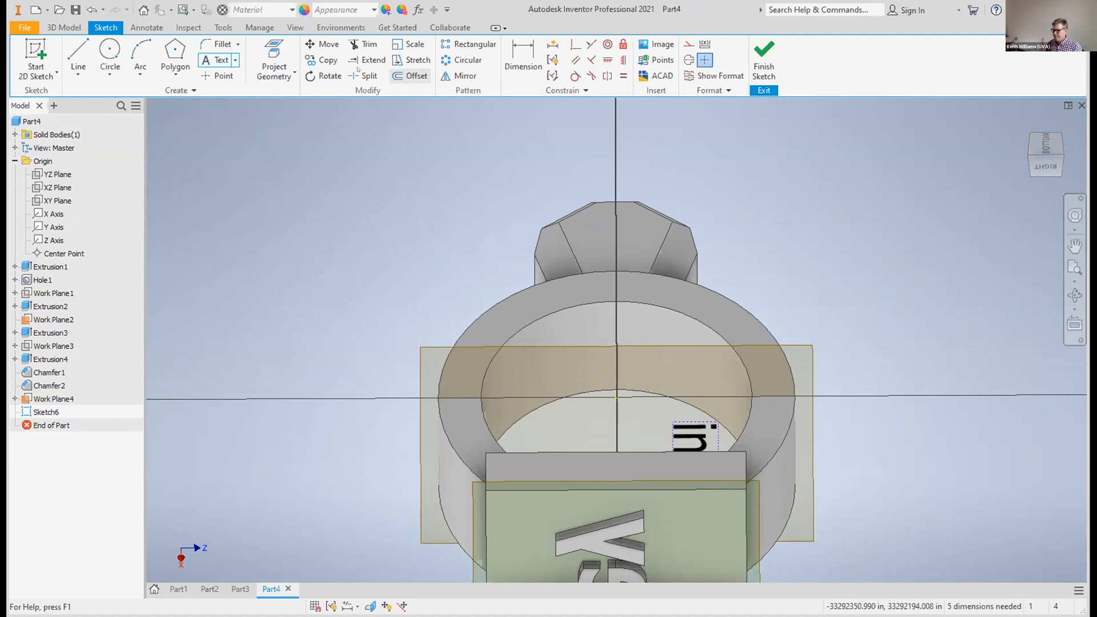
left_click(325, 76)
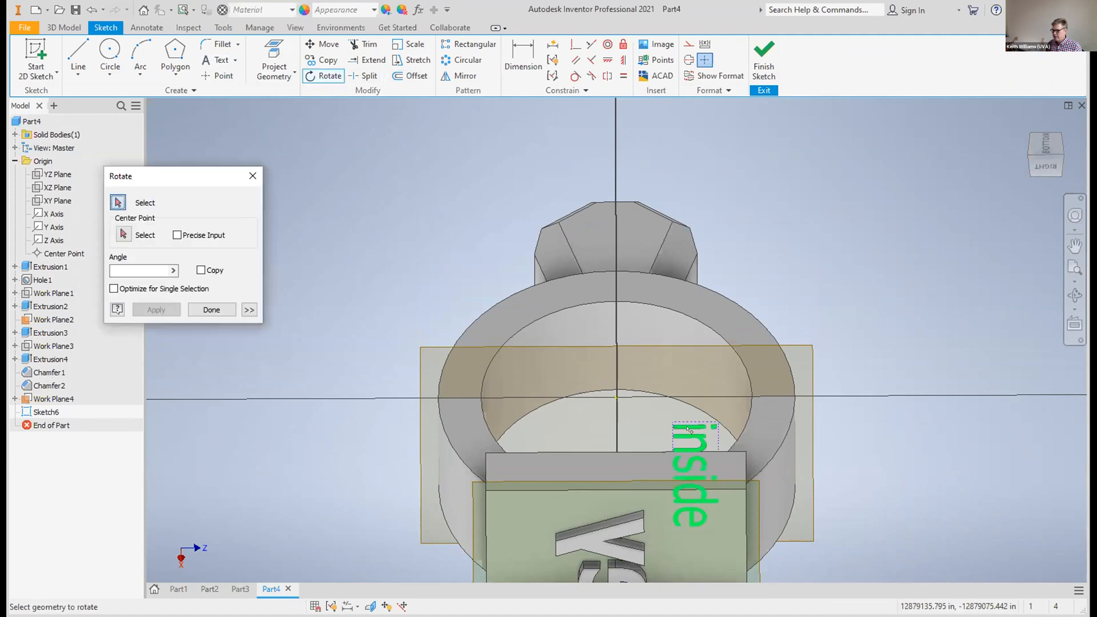
left_click(570, 410)
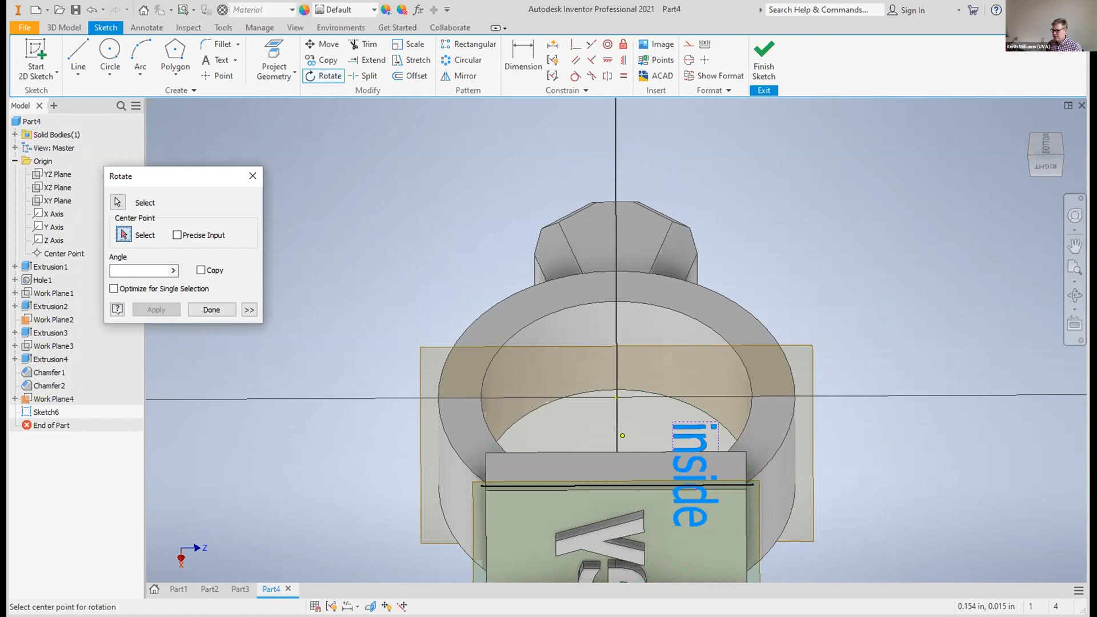
left_click(623, 436)
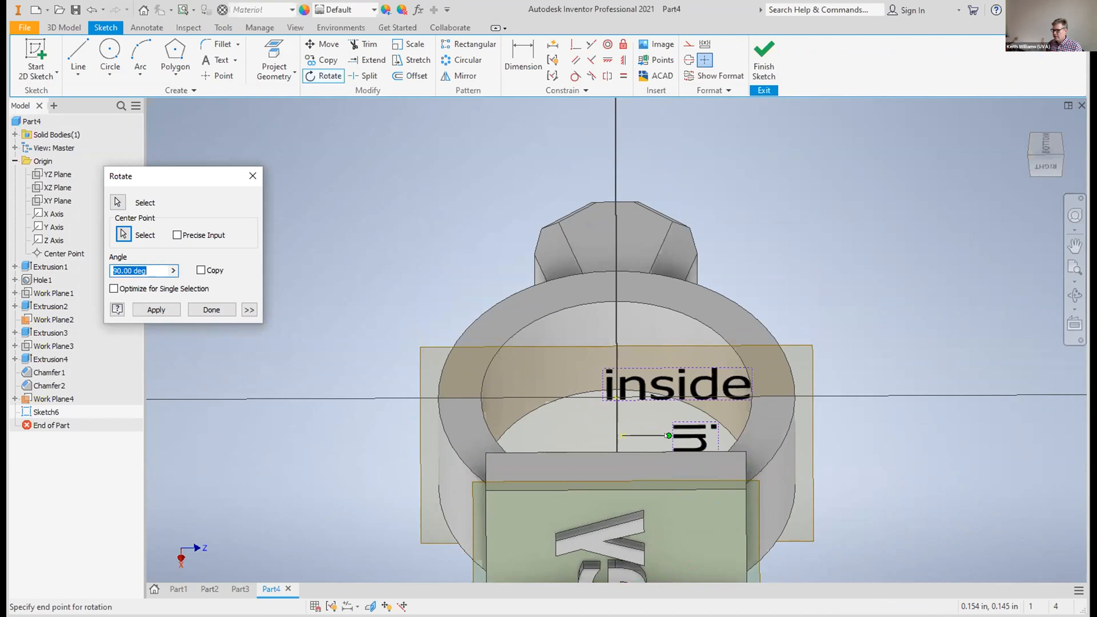
left_click(669, 436)
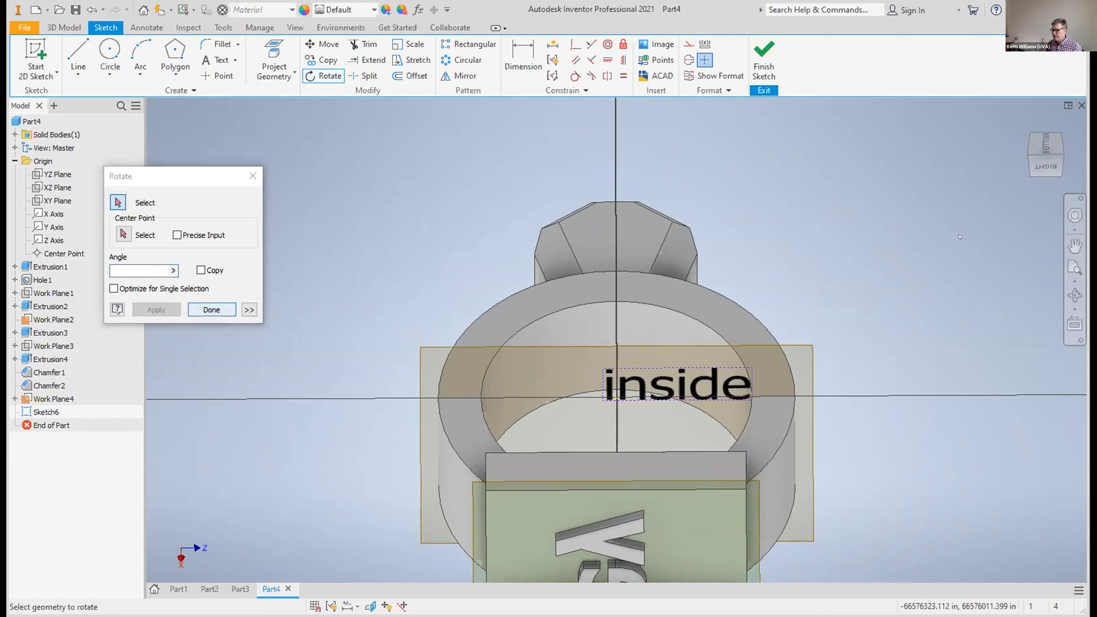
key("Escape")
Move the "inside" text to roughly the middle of the band, just below the horizontal axis, and finish the sketch
left_click_drag(1054, 155, 1055, 137)
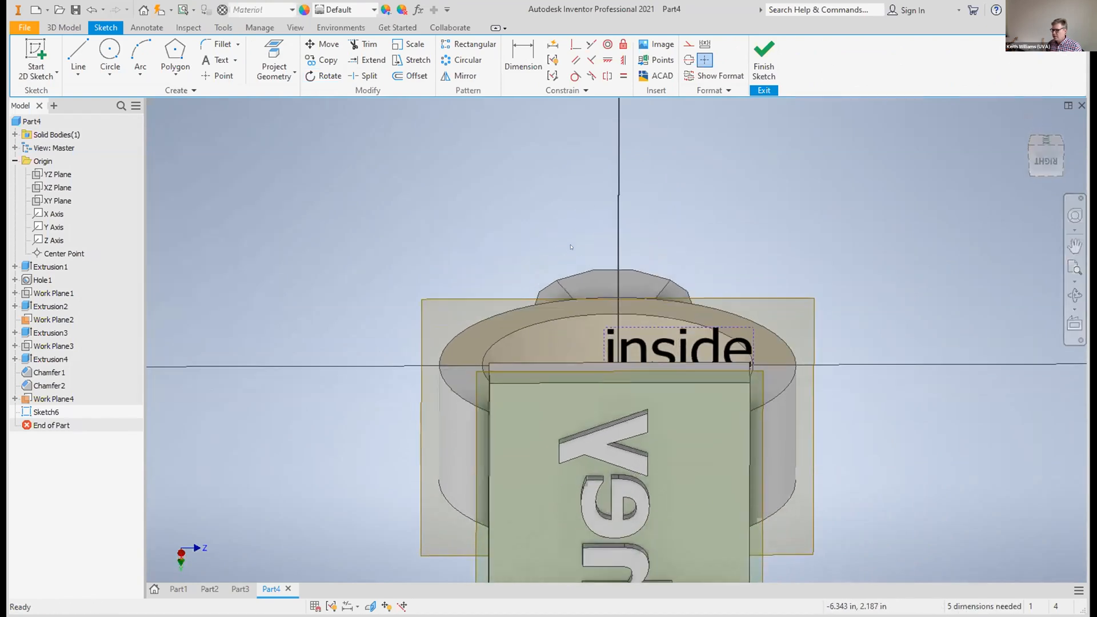
left_click_drag(673, 342, 641, 376)
mouse_move(1047, 153)
left_mouse_down()
mouse_move(1048, 176)
mouse_move(1049, 166)
left_mouse_up()
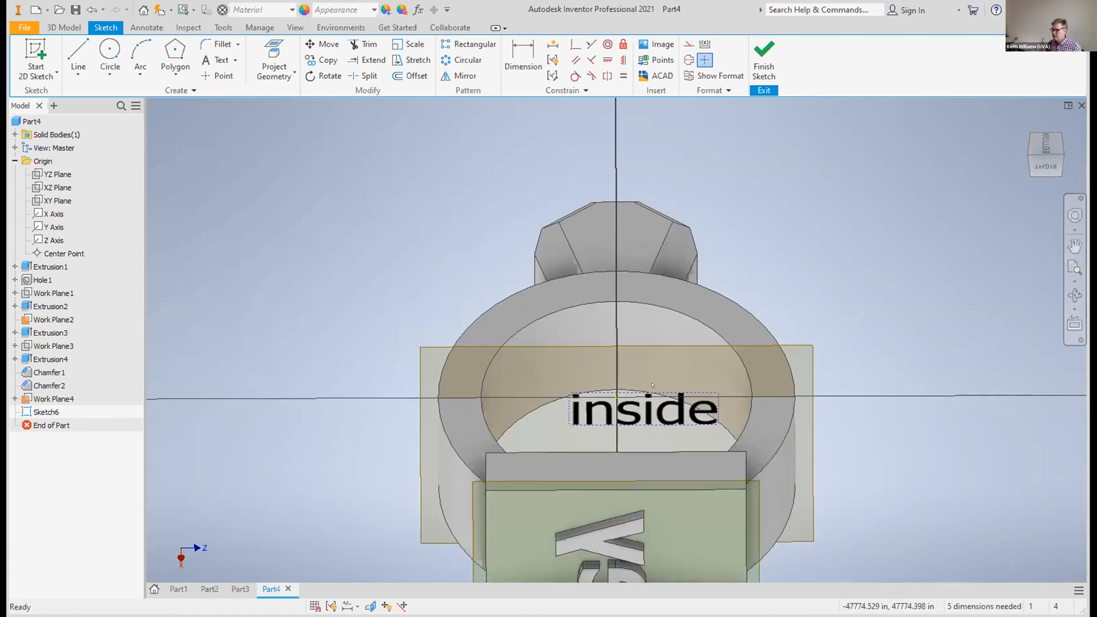
left_click_drag(649, 394, 632, 398)
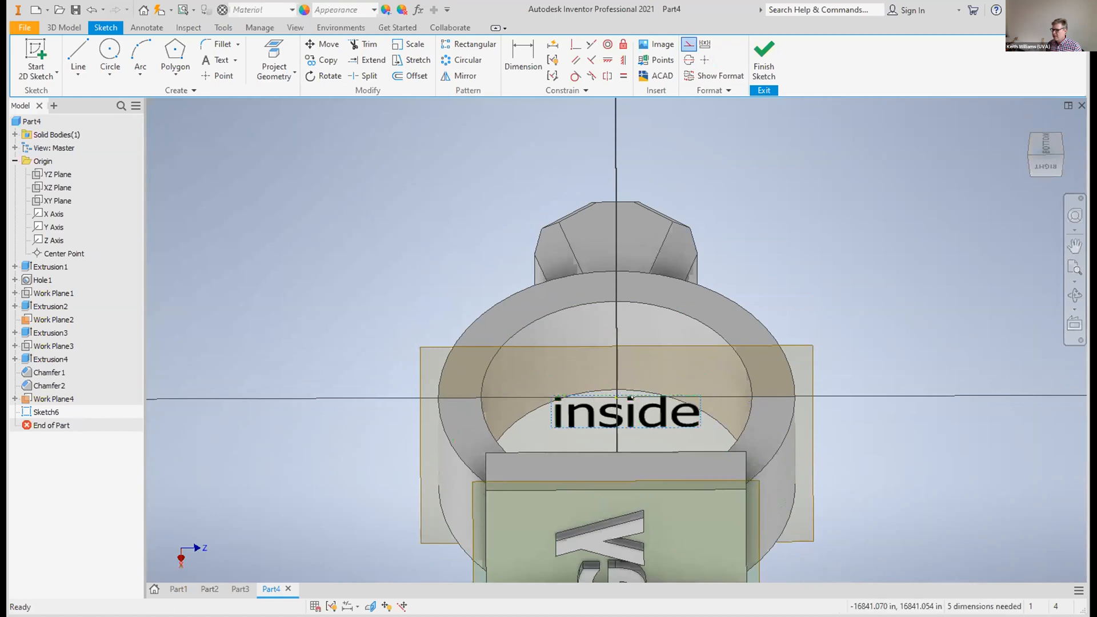
left_click(631, 399)
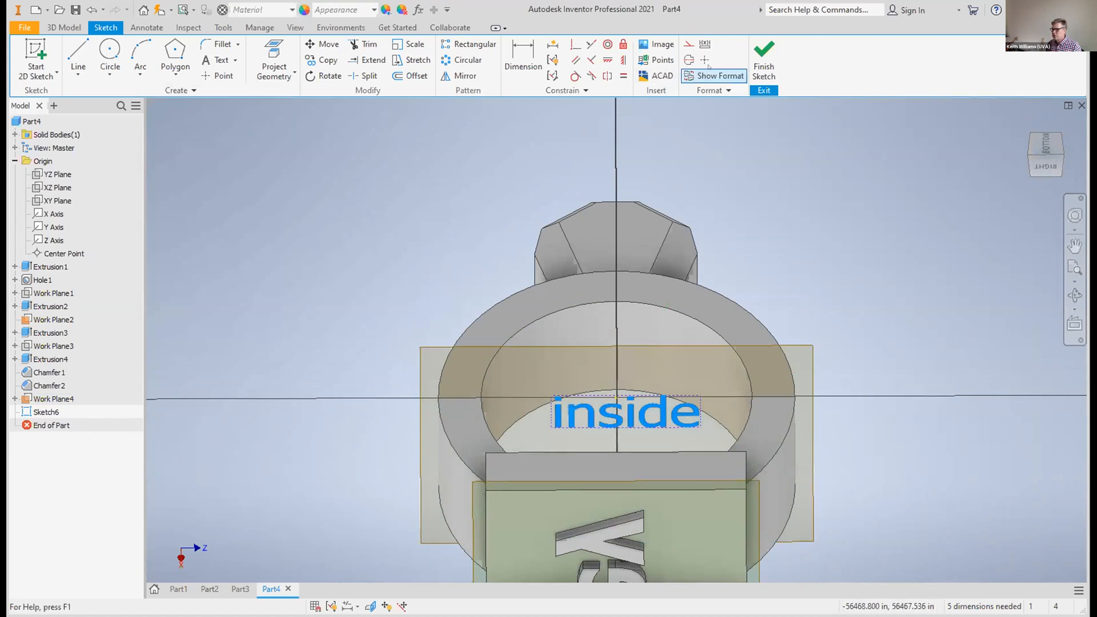
left_click(764, 60)
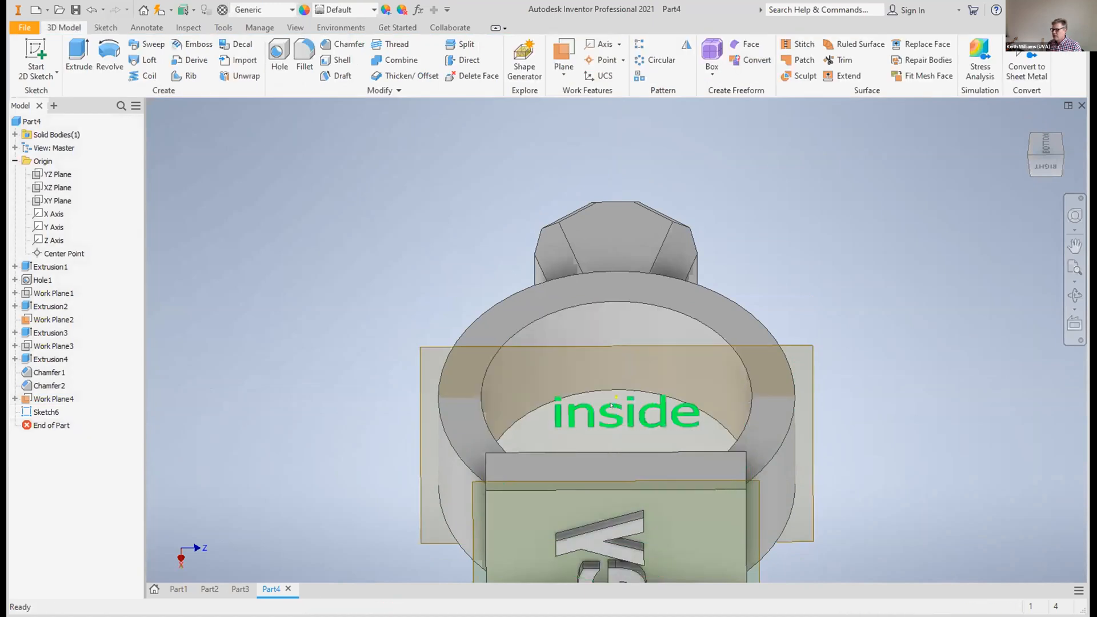
Engrave the "inside" text 0.1 in deep, wrapped onto the band's inner face with the direction reversed towards the gem
left_click(611, 405)
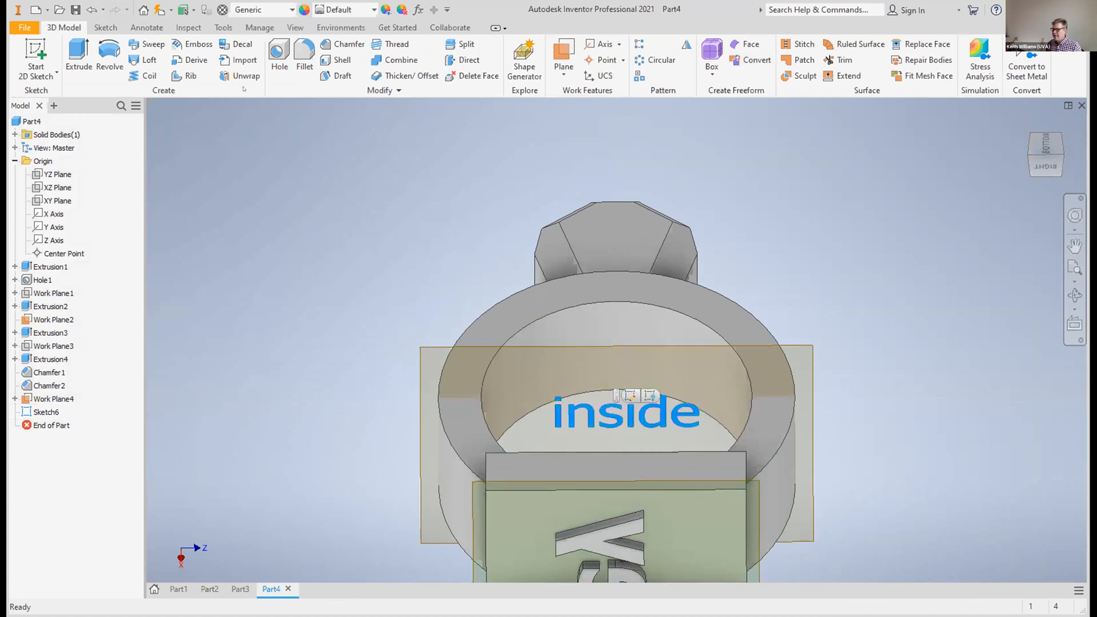
left_click(192, 44)
left_click(611, 408)
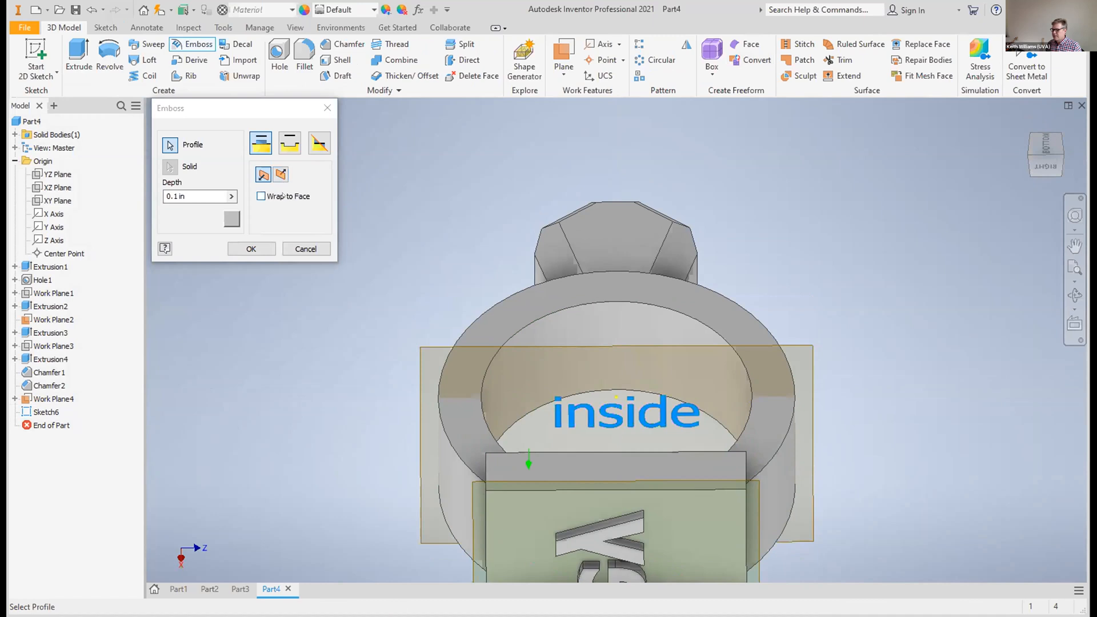
left_click(261, 196)
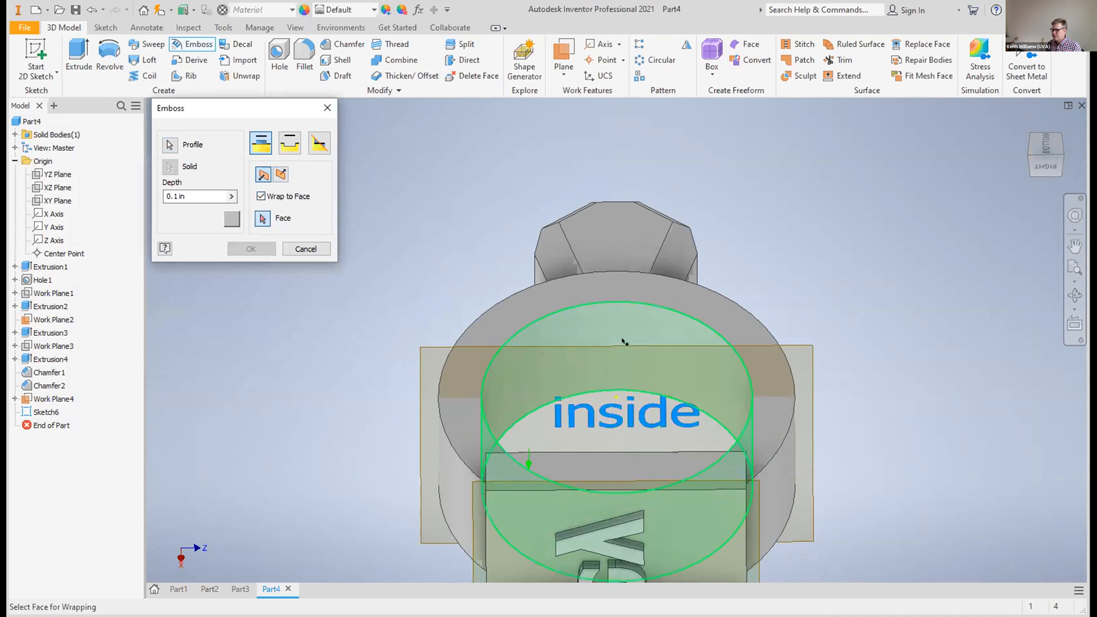
left_click(624, 342)
left_click(285, 141)
left_click(281, 175)
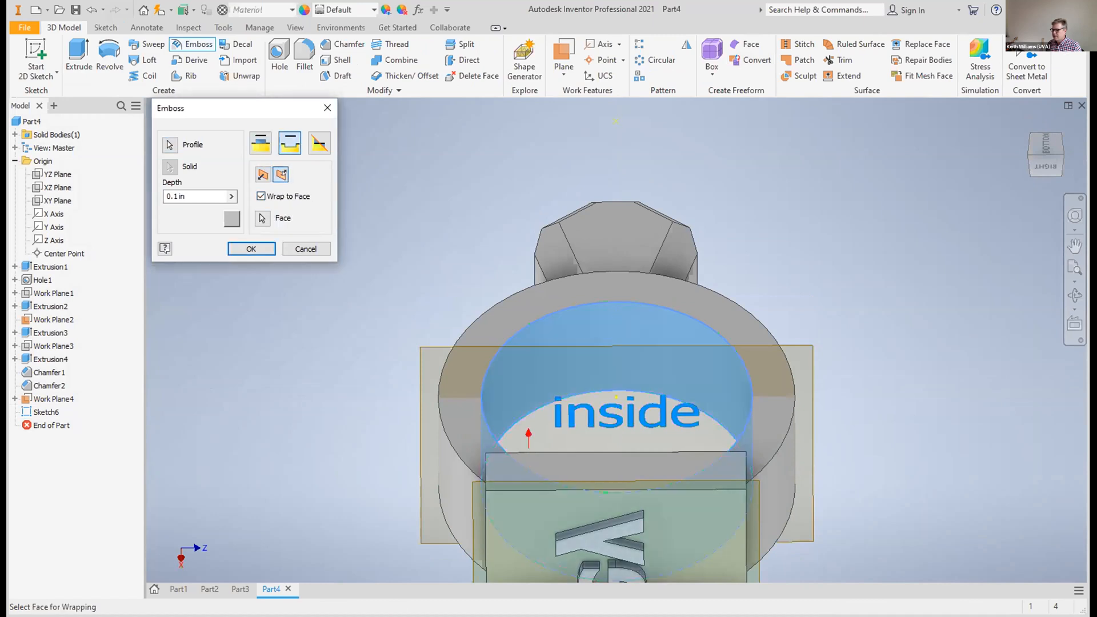
left_click(250, 248)
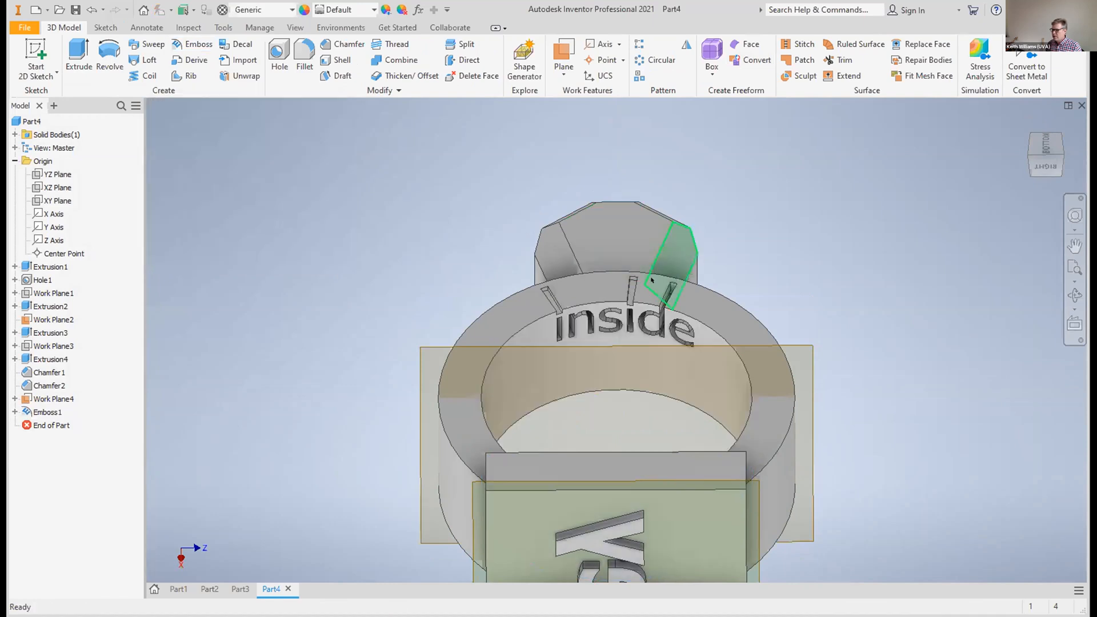
middle_click_drag(617, 404, 616, 406, "shift")
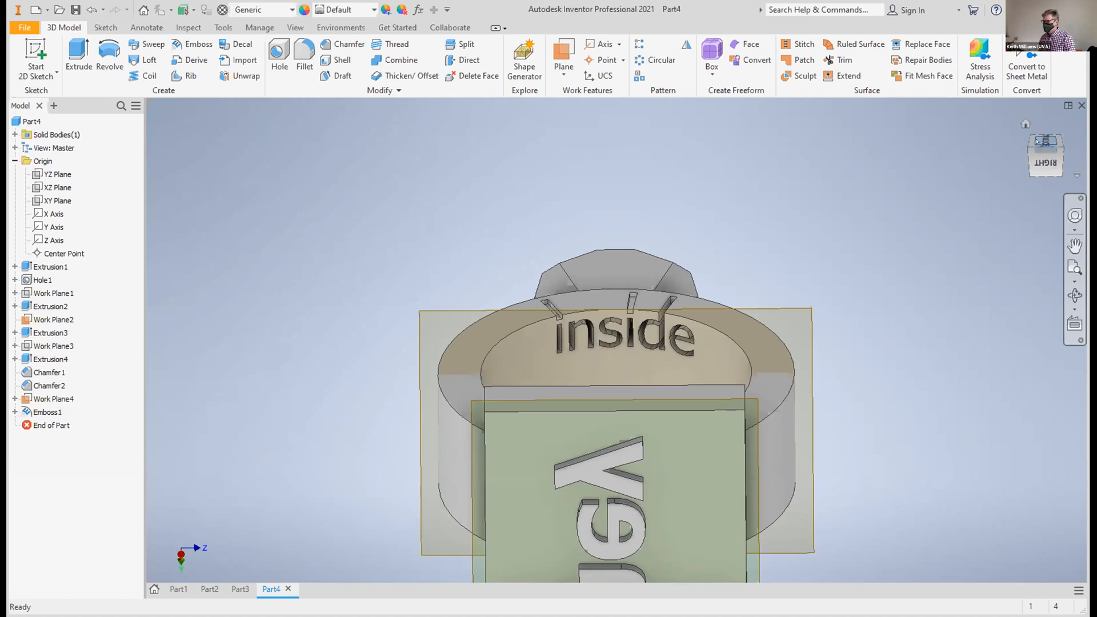
left_click(1075, 245)
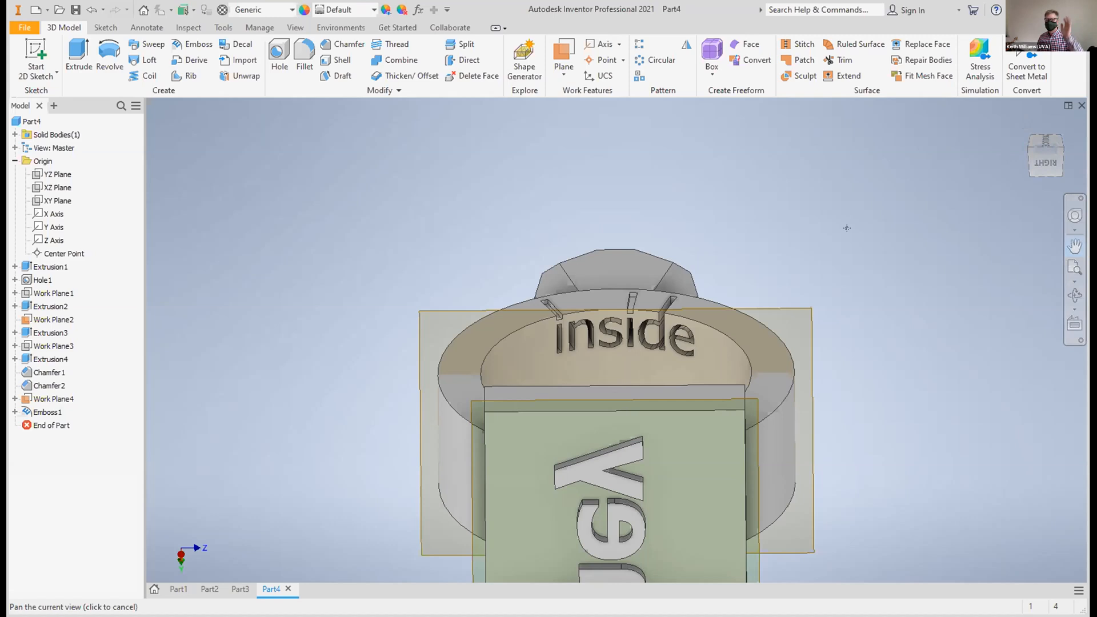
key("Escape")
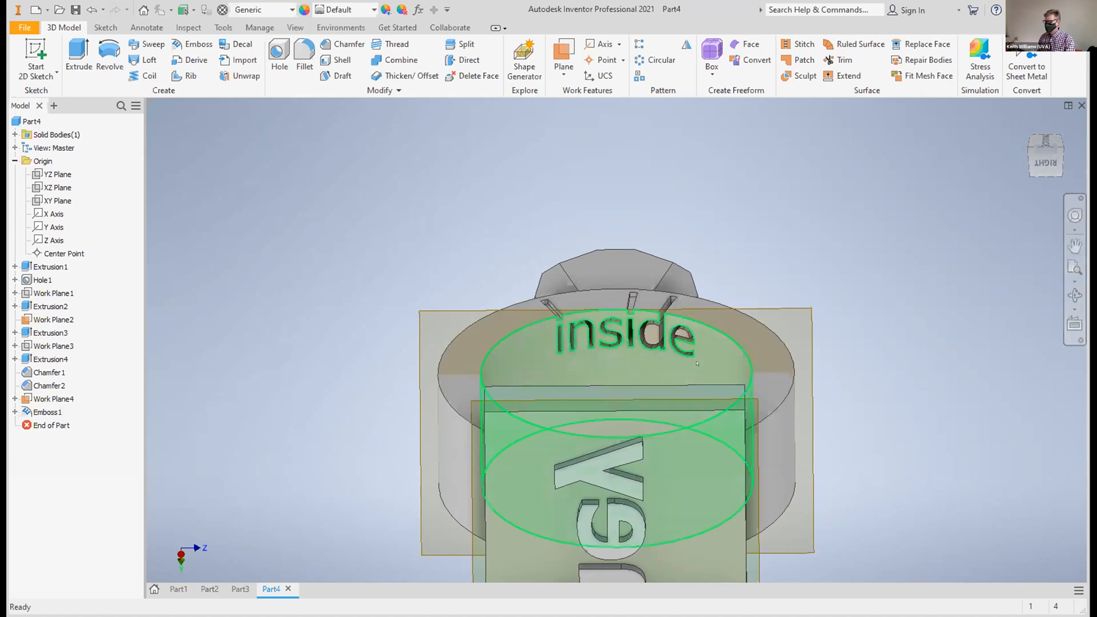
left_click(695, 331)
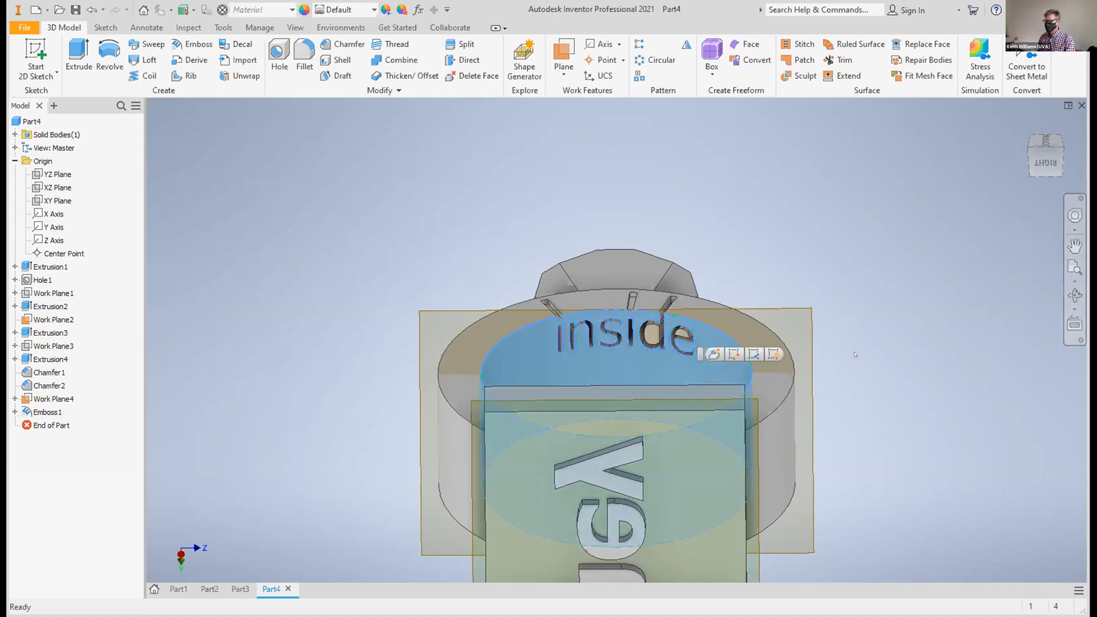
left_click(1075, 245)
left_click_drag(865, 358, 879, 279)
key("Escape")
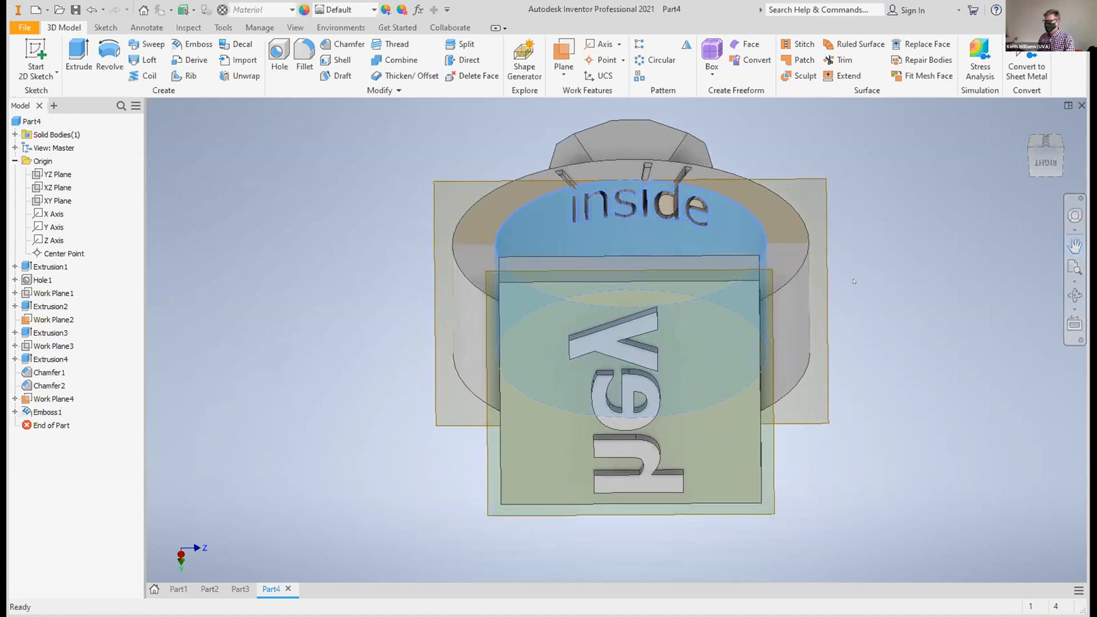
right_click(823, 404)
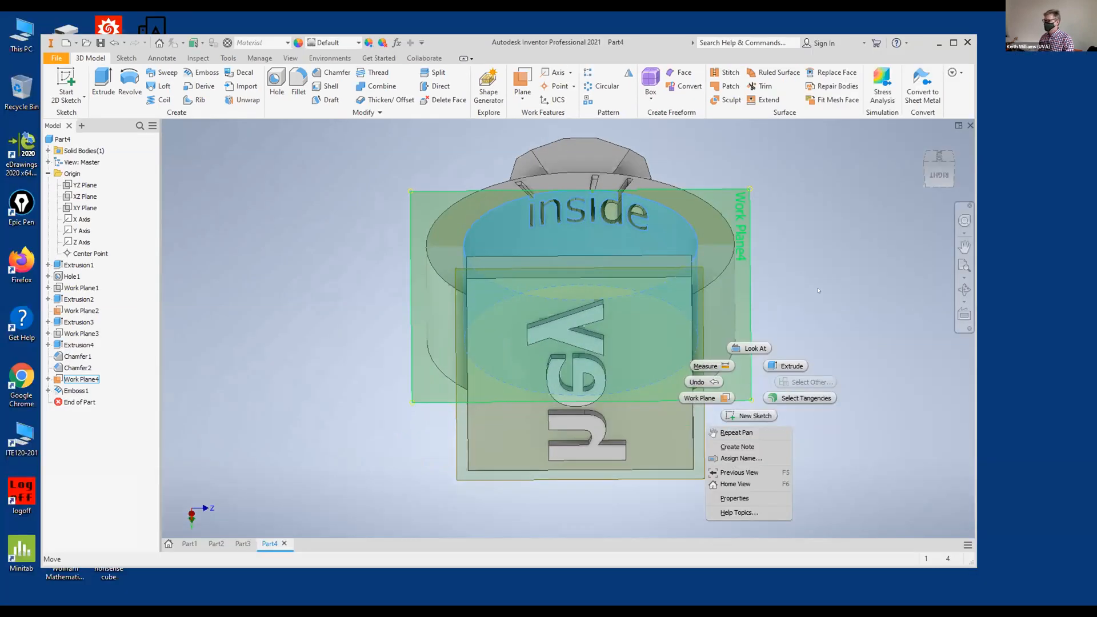
left_click(726, 336)
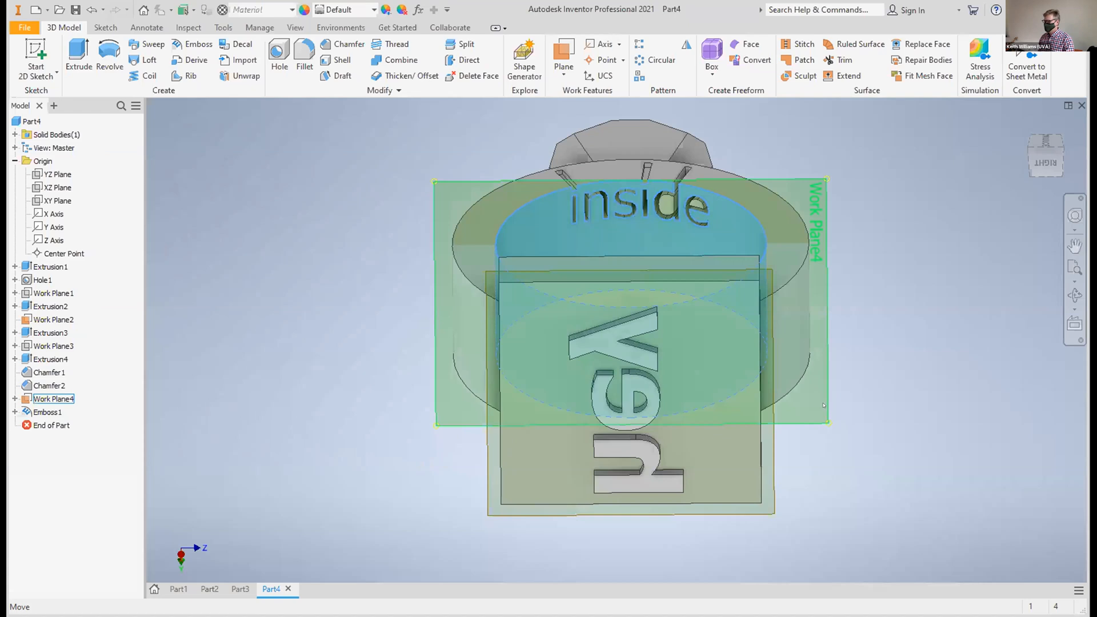
right_click(823, 405)
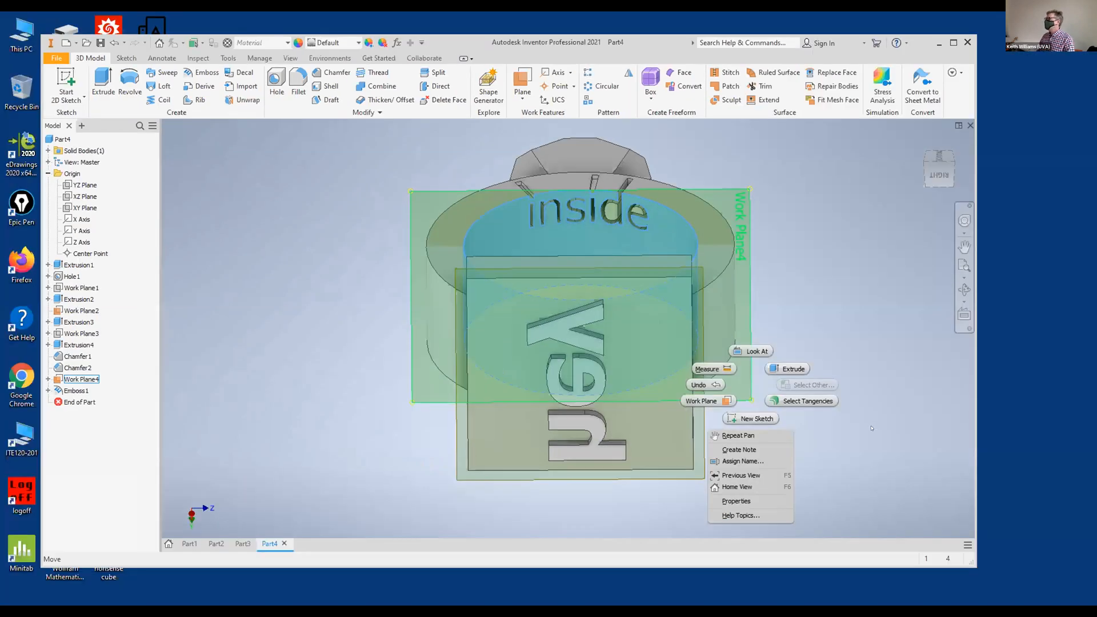
left_click(872, 428)
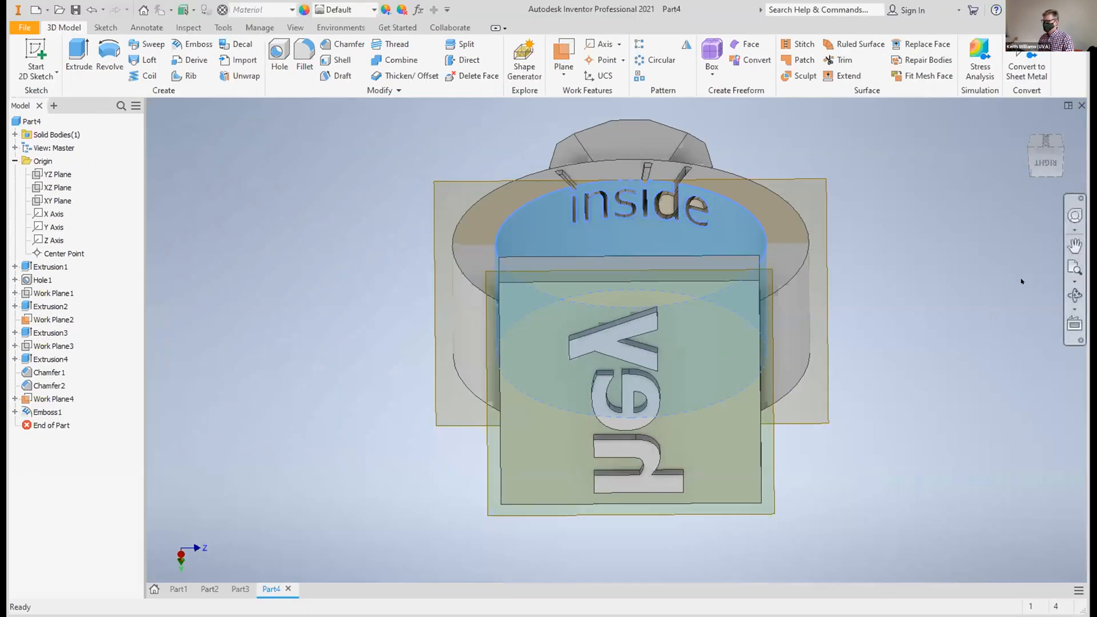
left_click(1037, 146)
left_click(1037, 134)
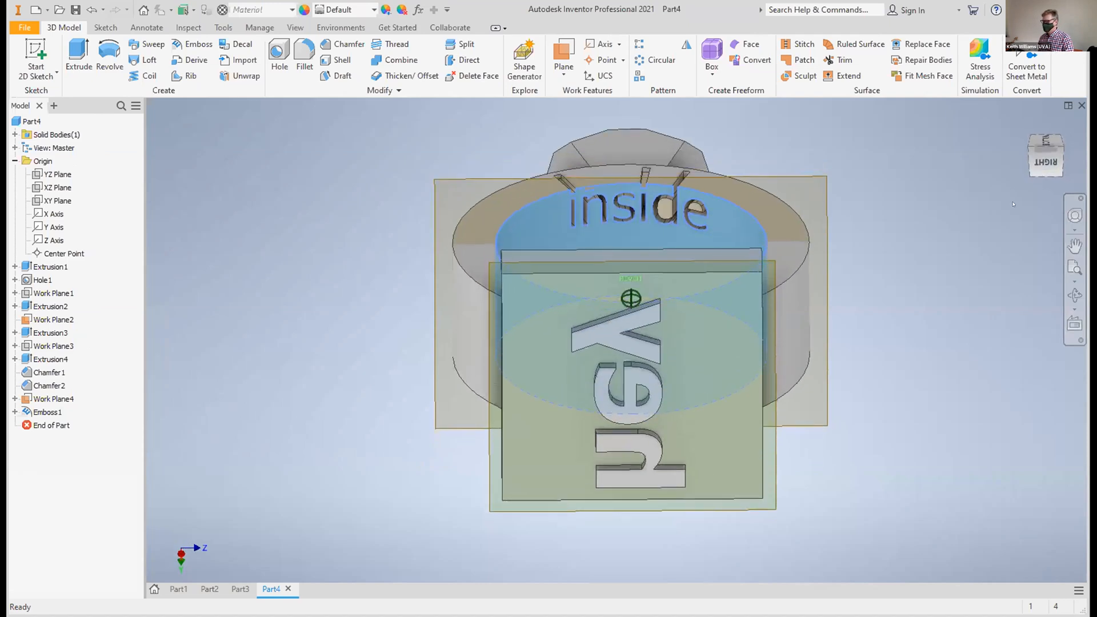
right_click(770, 510)
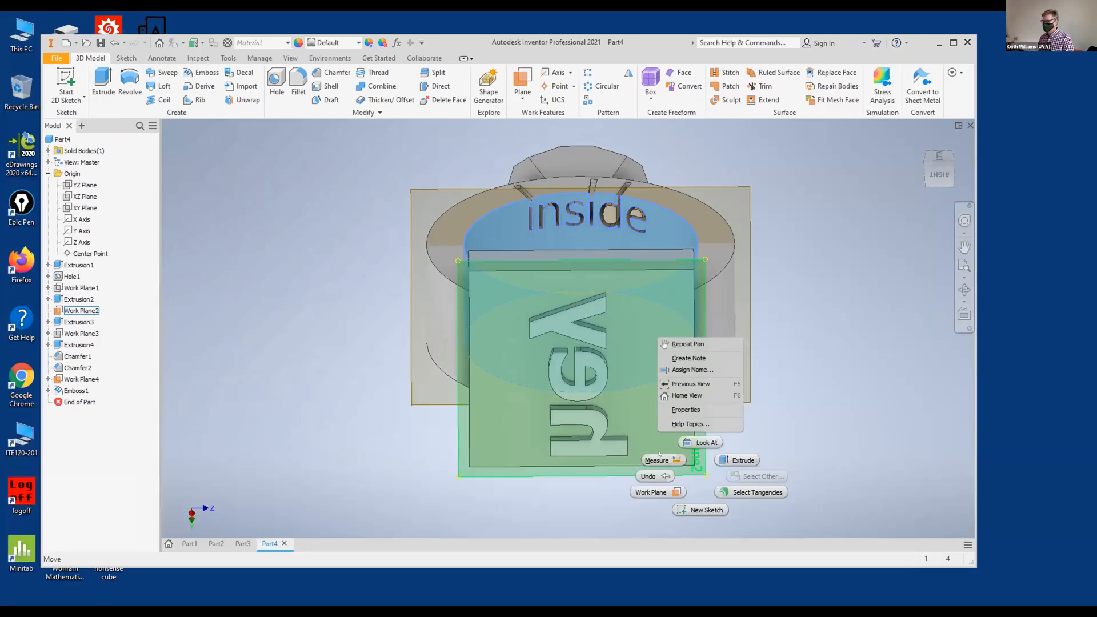
left_click(810, 429)
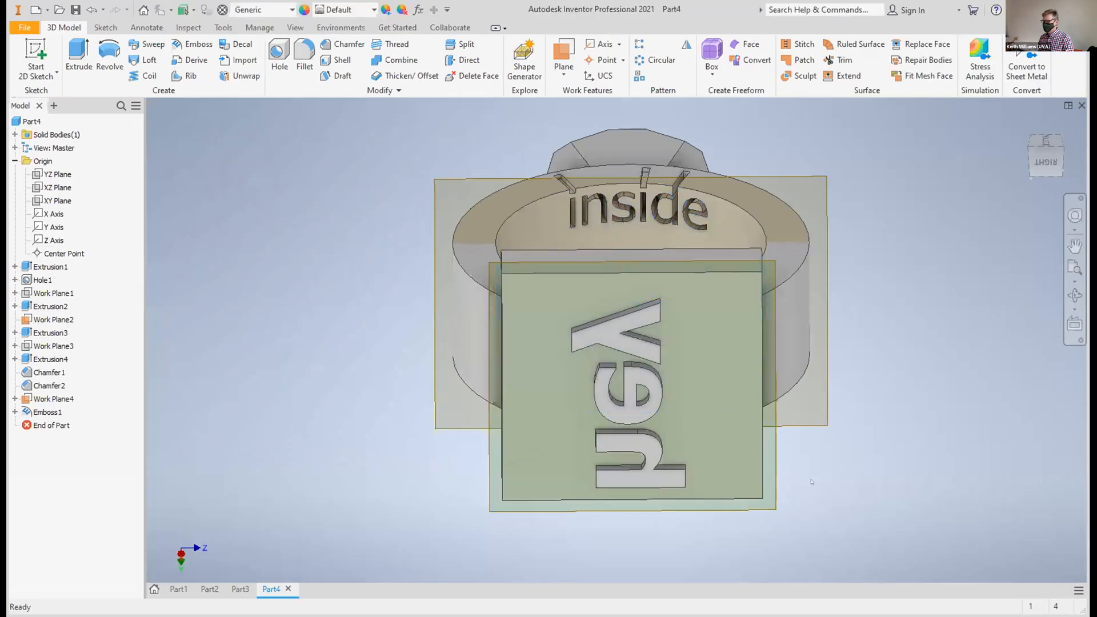
Hide the work plane at the lettered plate and the work plane through the band's centre
right_click(778, 499)
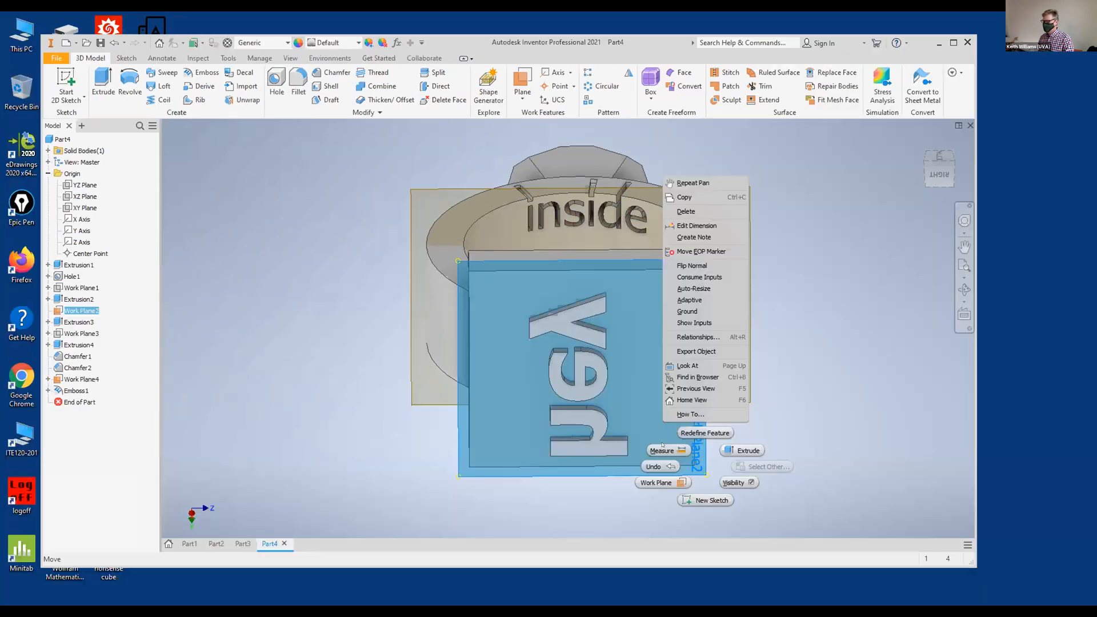
left_click(736, 483)
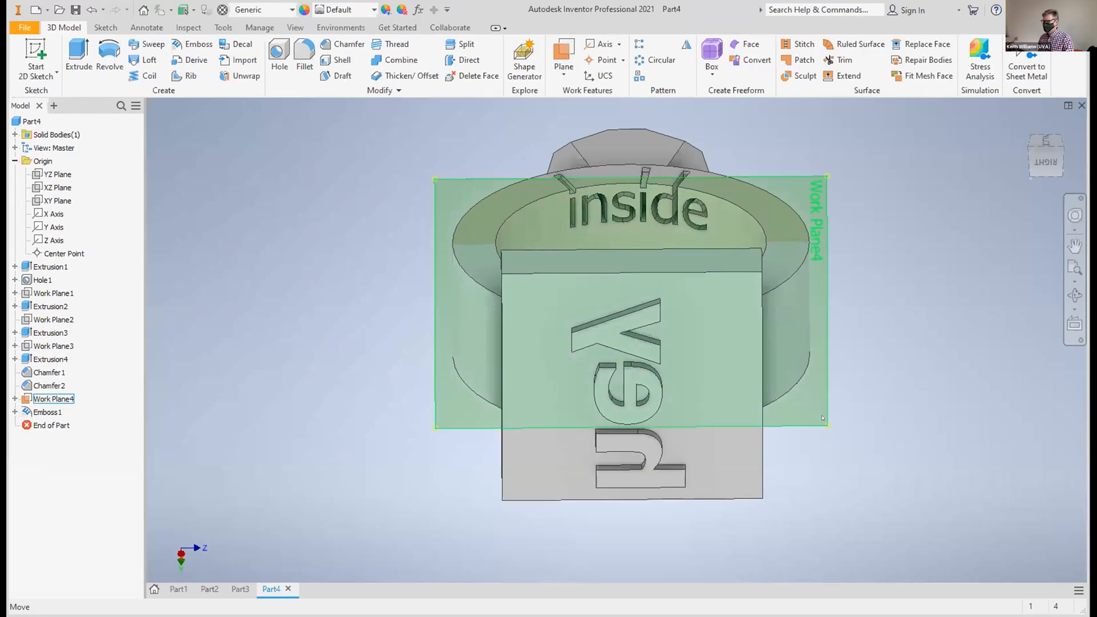
right_click(823, 417)
left_click(855, 436)
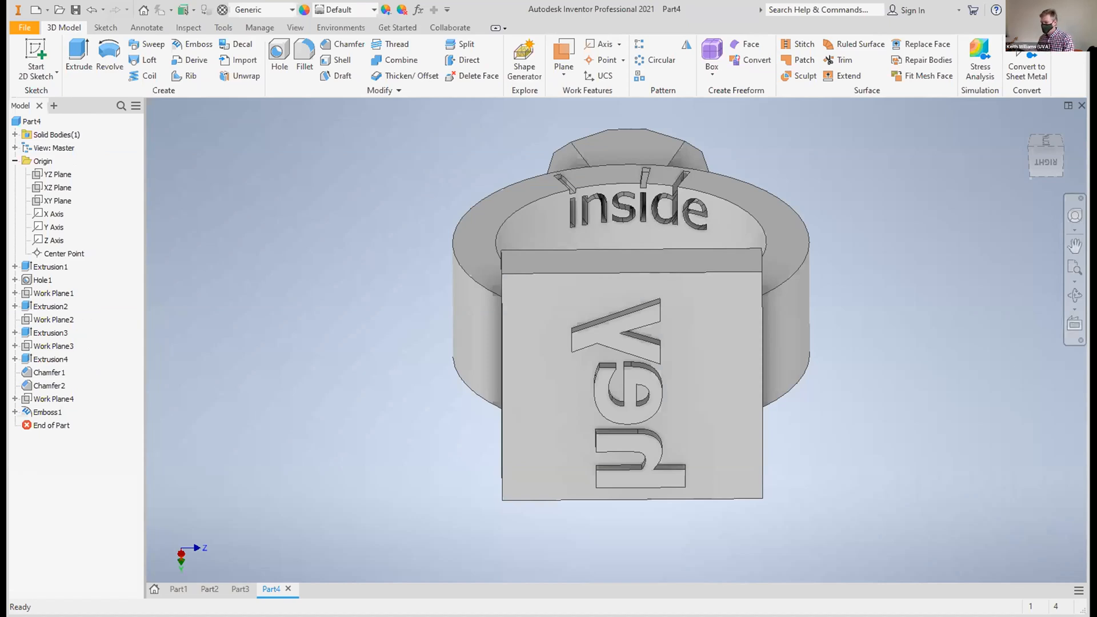
mouse_move(1054, 162)
left_mouse_down()
mouse_move(1022, 160)
mouse_move(1004, 180)
mouse_move(1029, 158)
mouse_move(1053, 156)
left_mouse_up()
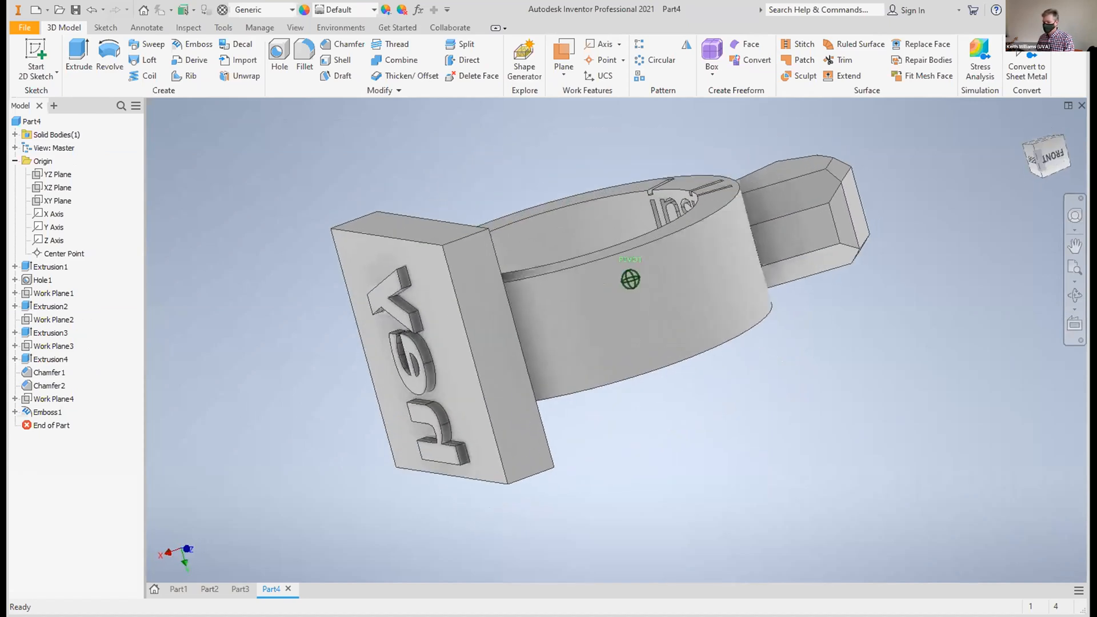